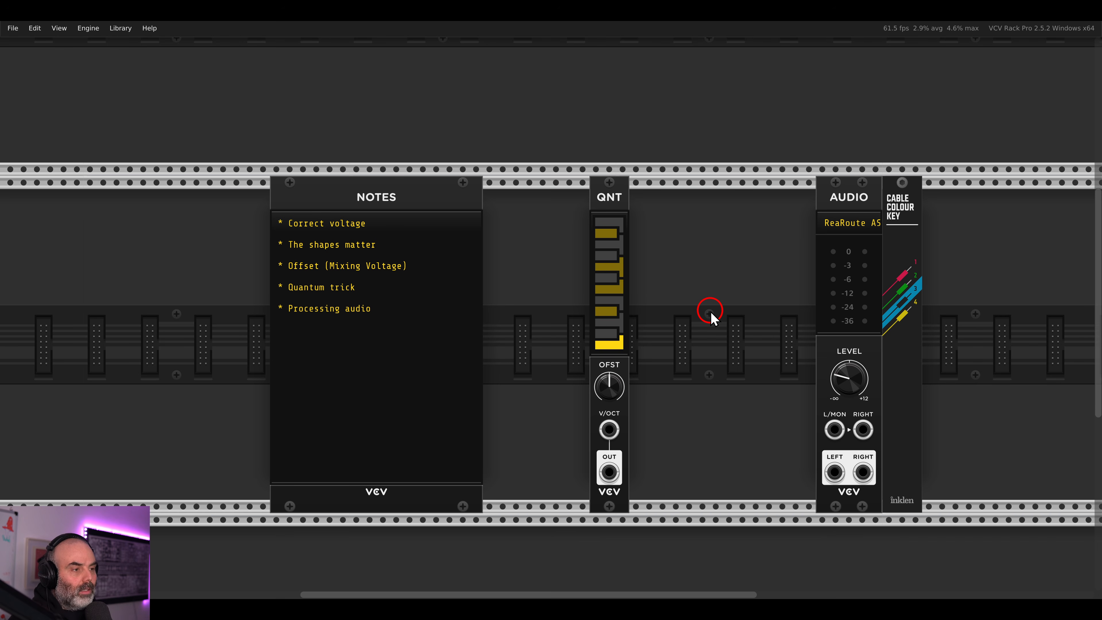
- Move the NOTES module farther from QNT to free up rack space between them
scroll(568, 283, "left", 2)
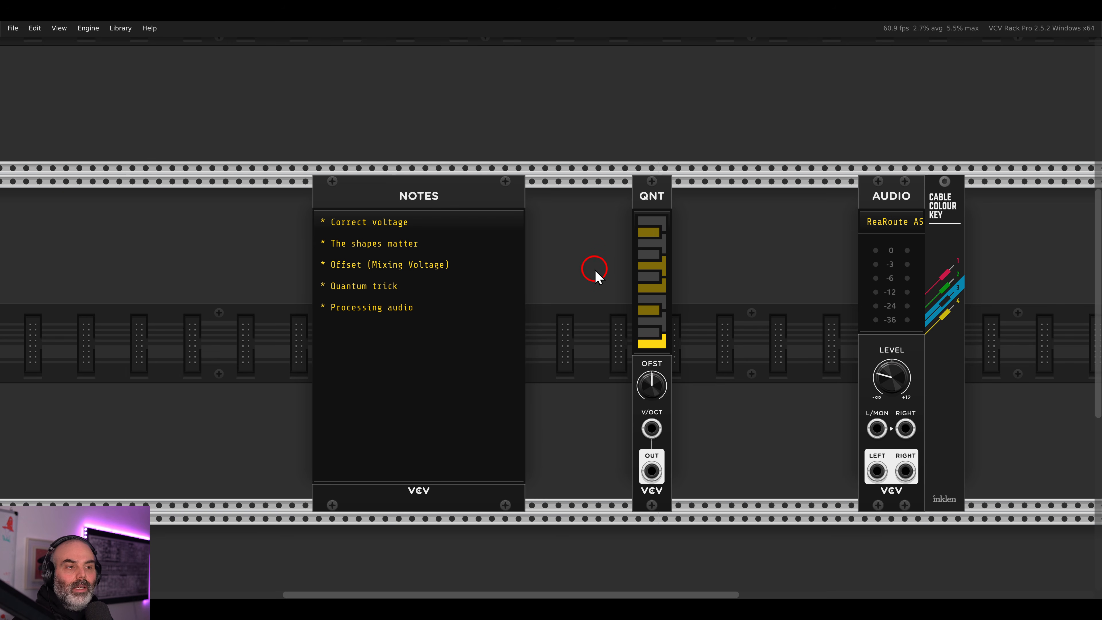
left_click_drag(512, 209, 394, 207)
scroll(505, 260, "up", 3)
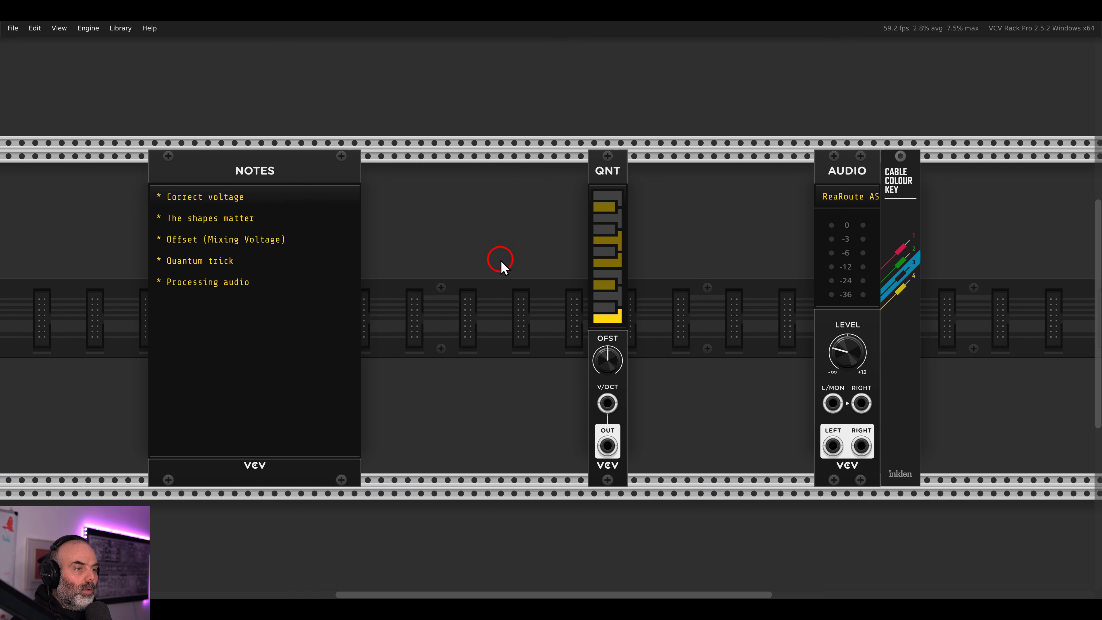
left_click_drag(501, 264, 499, 247)
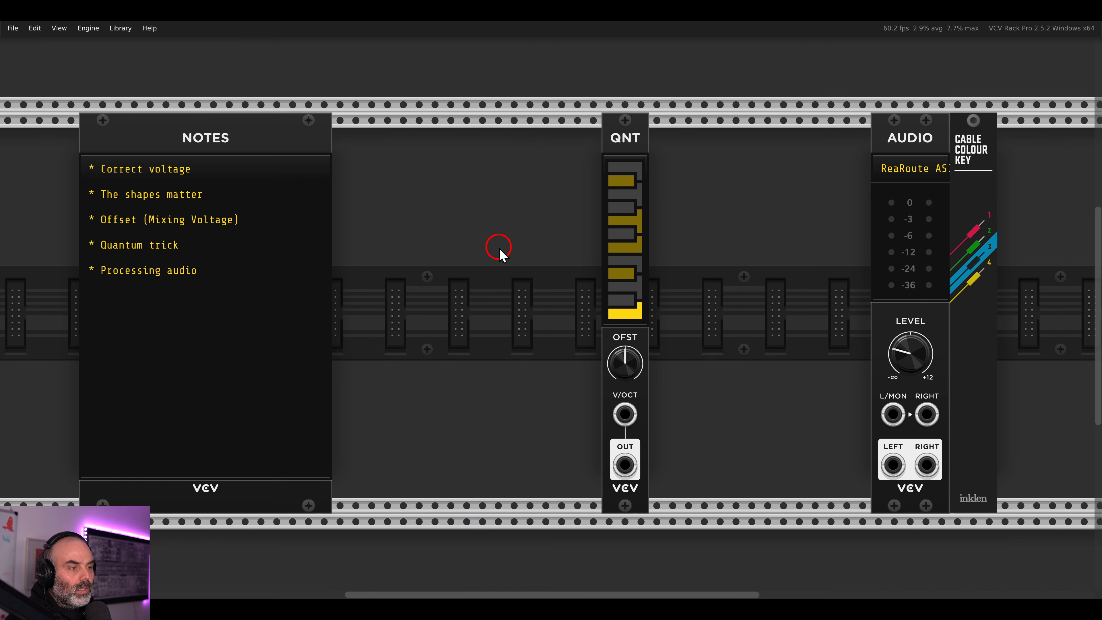
- Turn off every note on the QNT keyboard except the root note C
mouse_move(618, 281)
left_mouse_down()
mouse_move(637, 192)
mouse_move(636, 280)
left_mouse_up()
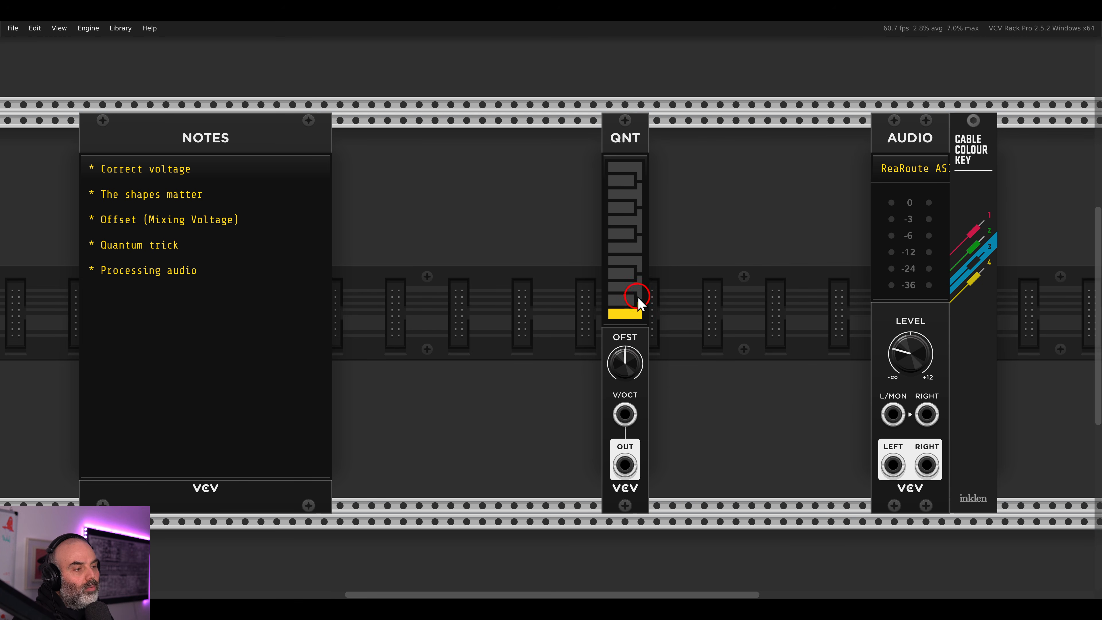
mouse_move(638, 300)
left_mouse_down()
mouse_move(642, 253)
mouse_move(643, 314)
left_mouse_up()
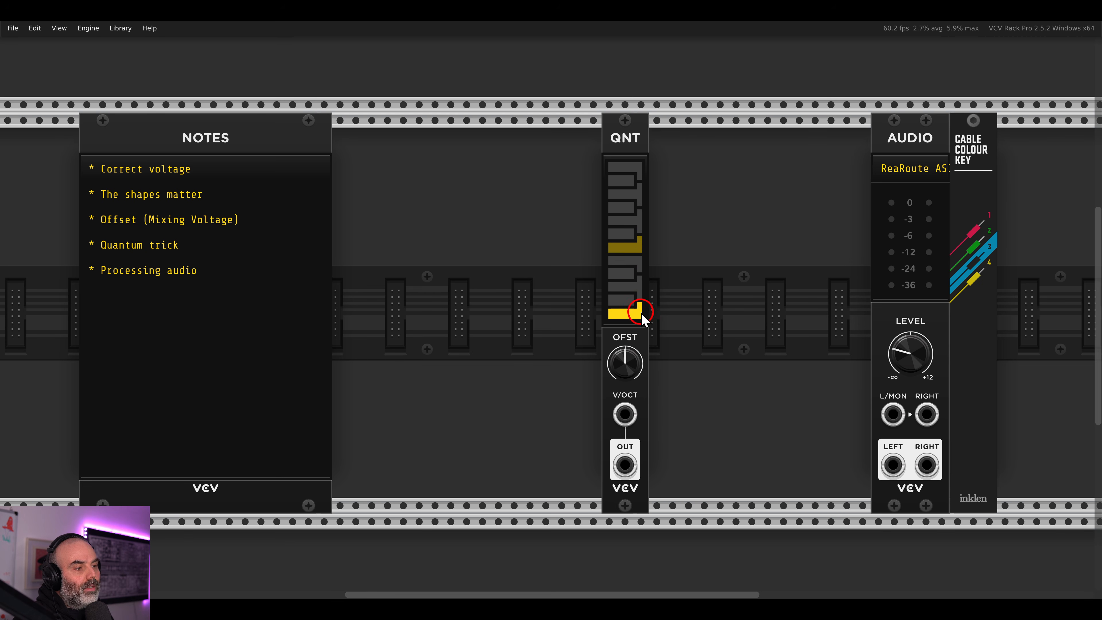
left_click_drag(628, 263, 628, 297)
right_click(576, 257)
type("twel")
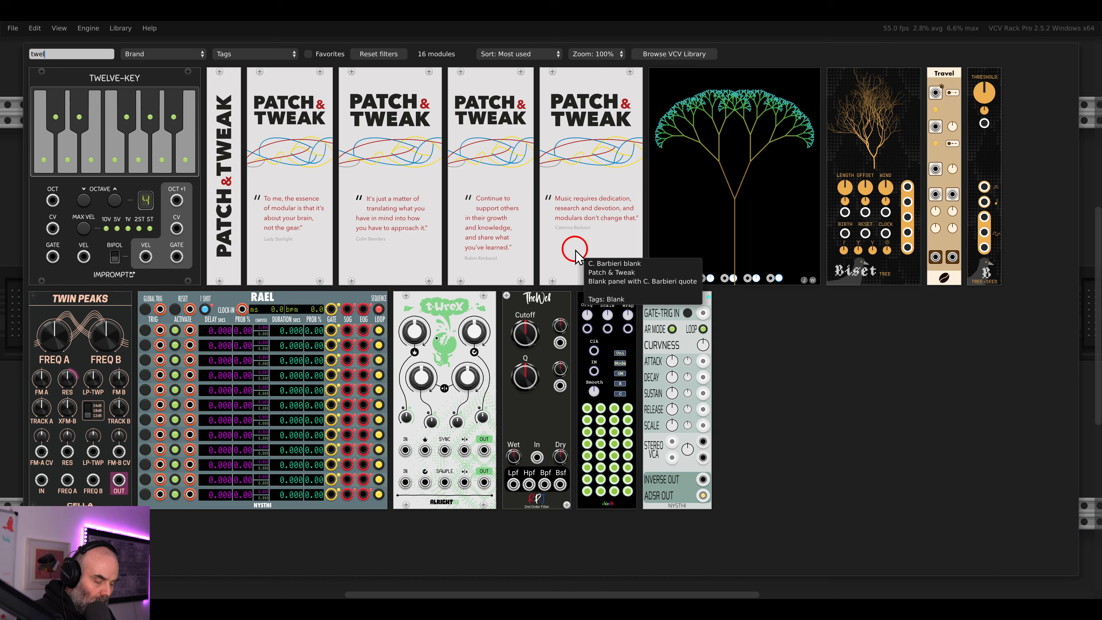
left_click(164, 153)
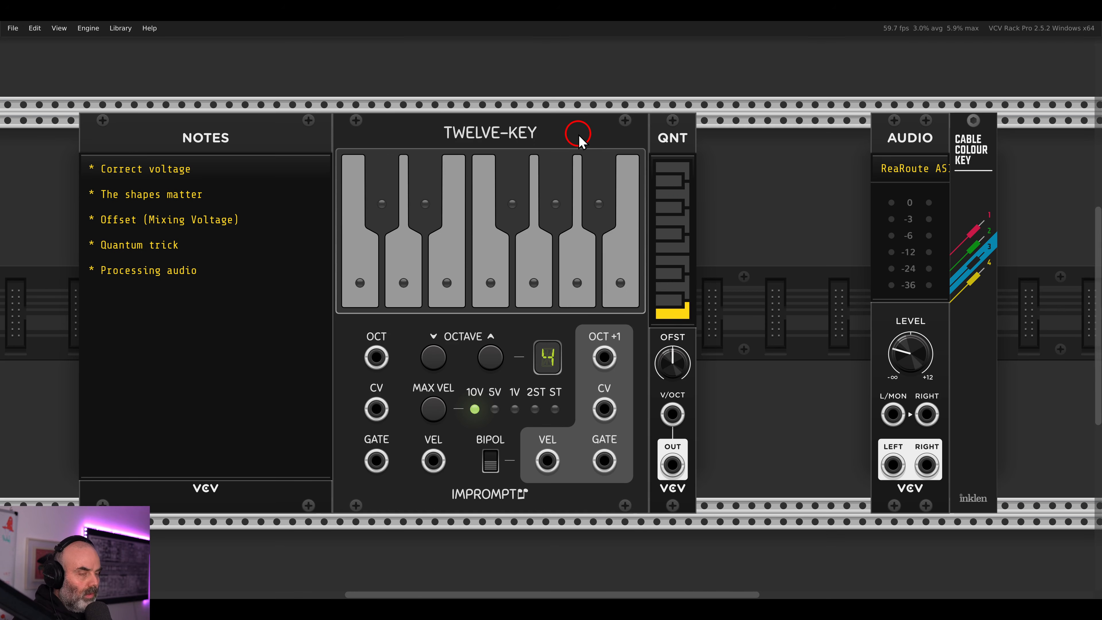
key("Delete")
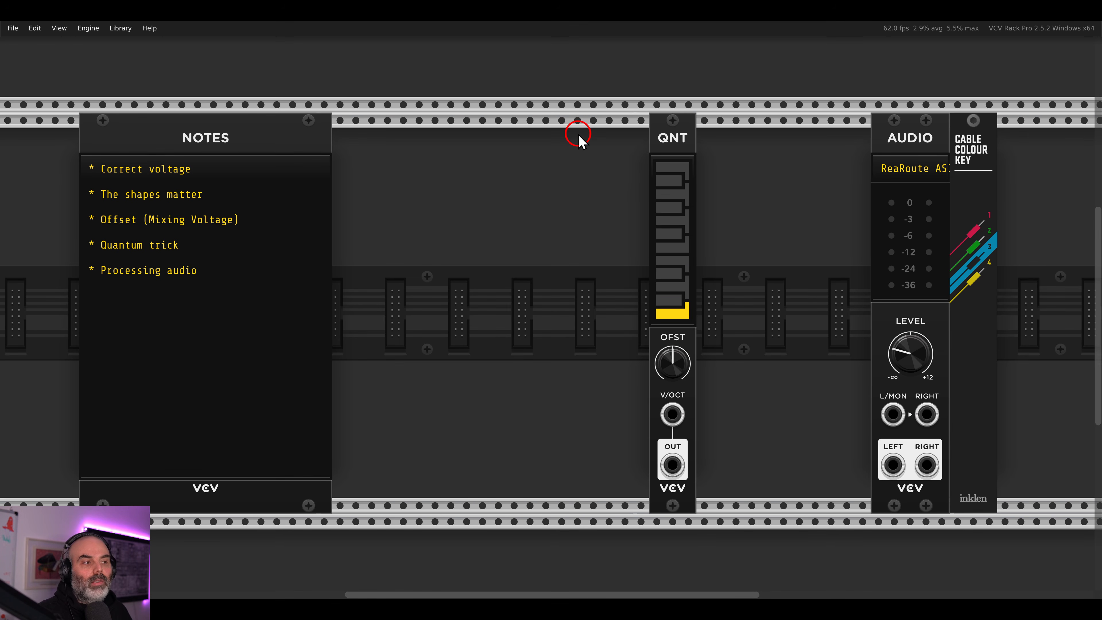
- Add the VCV LFO module to the empty rack space between NOTES and QNT
right_click(527, 191)
key("BackSpace")
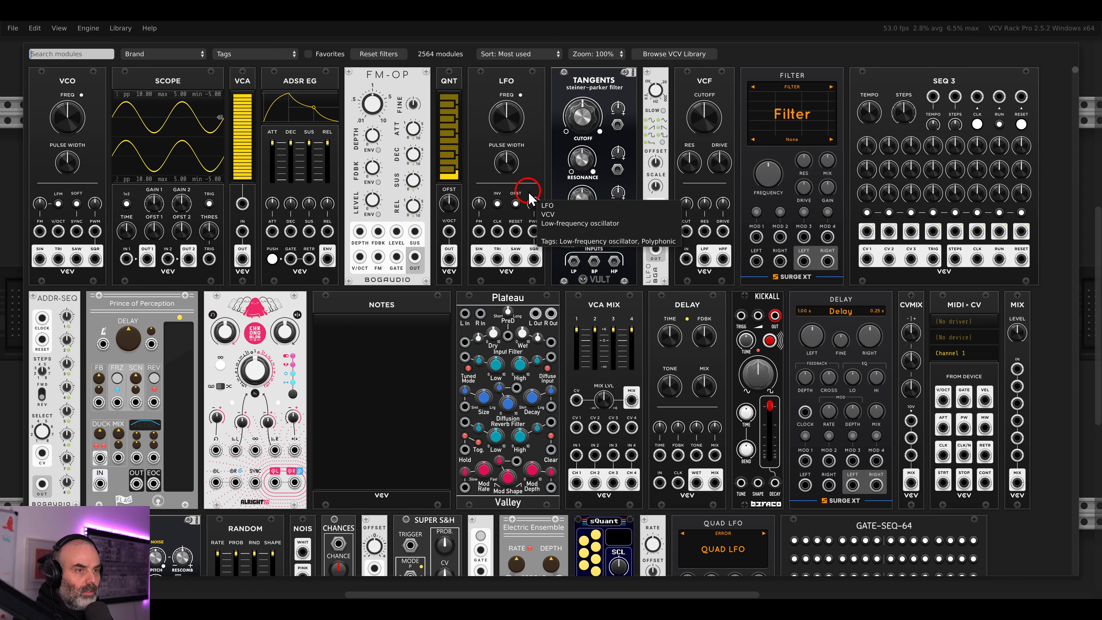
left_click(528, 191)
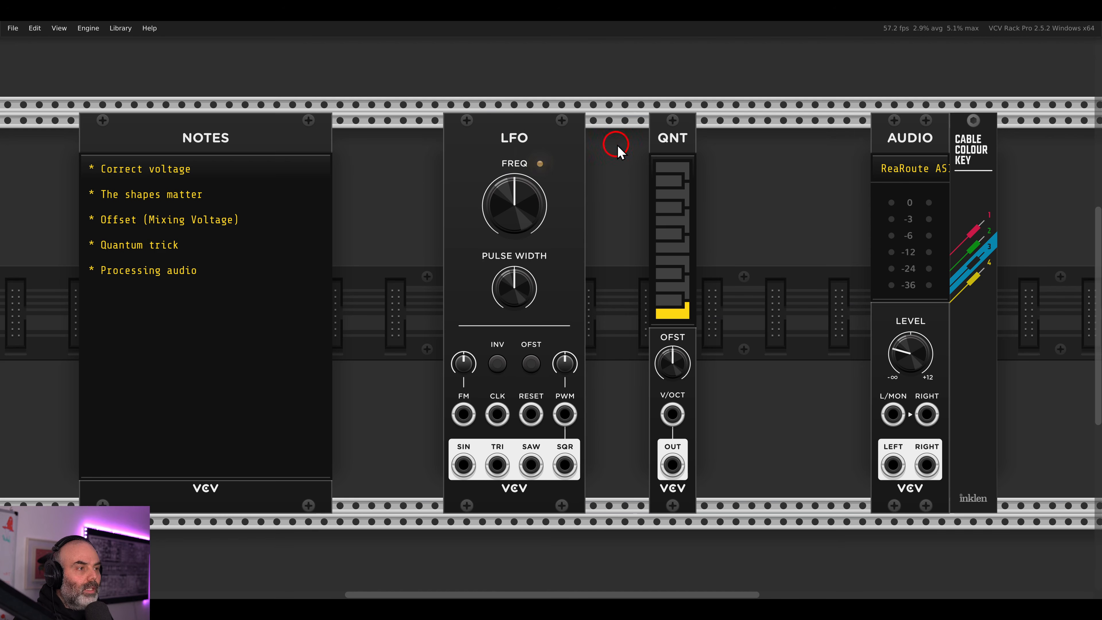
- Place QNT directly beside the LFO and add a SCOPE module on its other side
left_click_drag(664, 141, 484, 148)
left_click(604, 183)
right_click(621, 190)
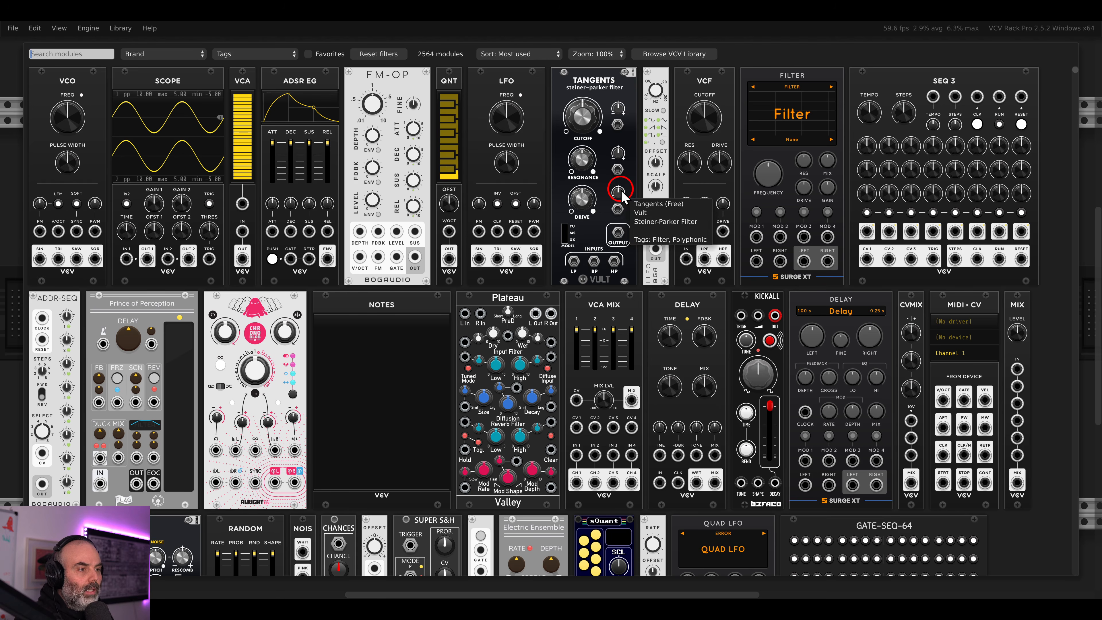
key("Escape")
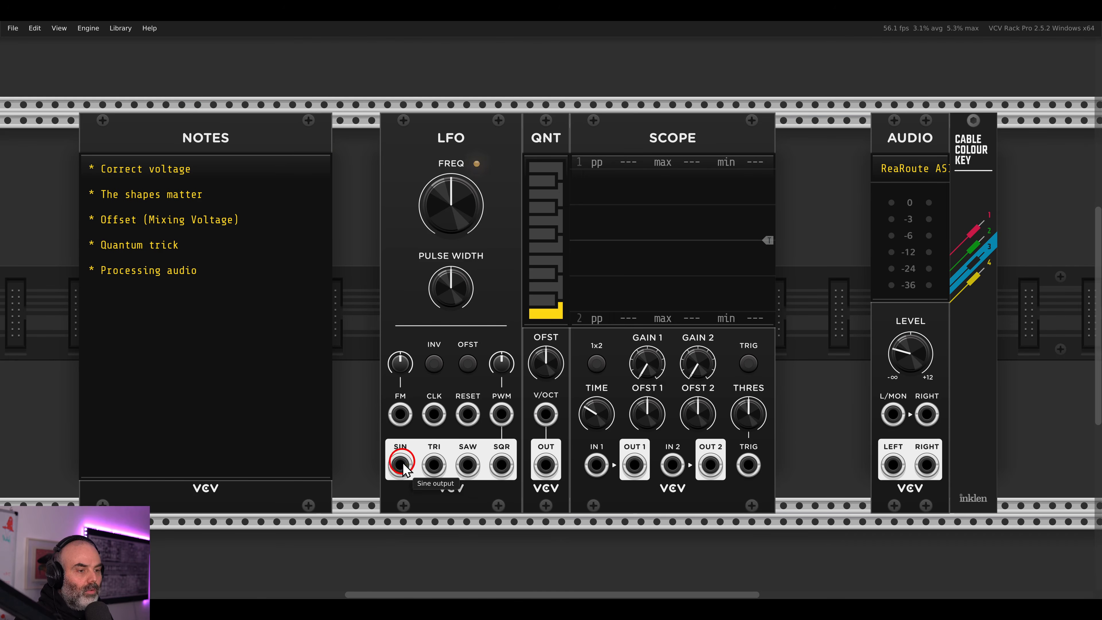
- Patch the LFO's sine output to SCOPE input 1 and adjust the scope's time to show fewer wave cycles
left_click_drag(400, 463, 597, 464)
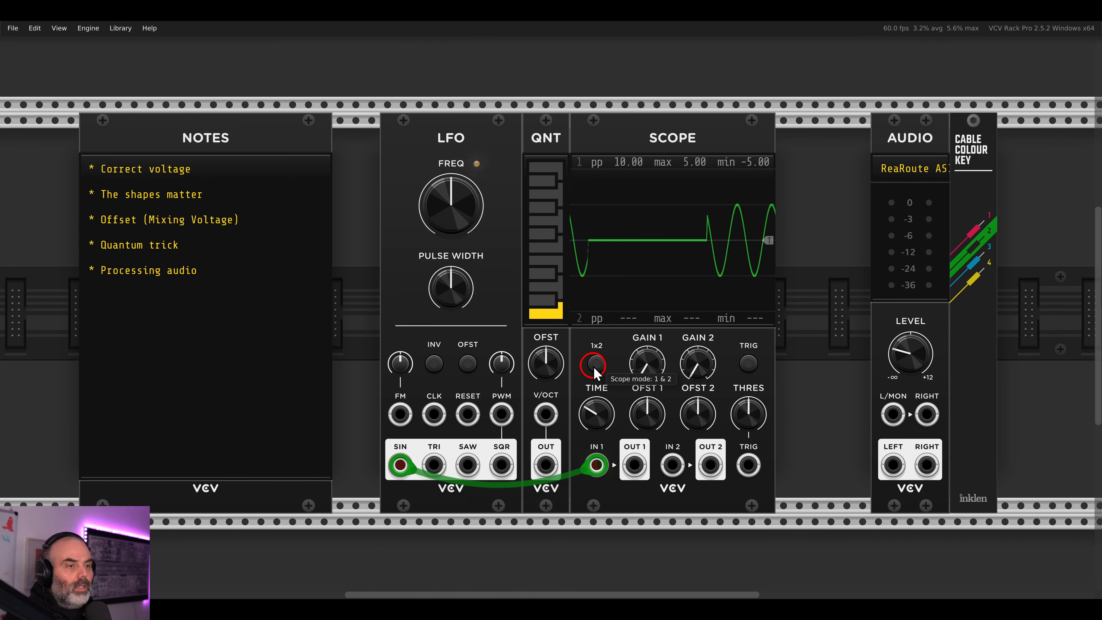
mouse_move(594, 399)
left_mouse_down()
mouse_move(593, 382)
mouse_move(591, 401)
left_mouse_up()
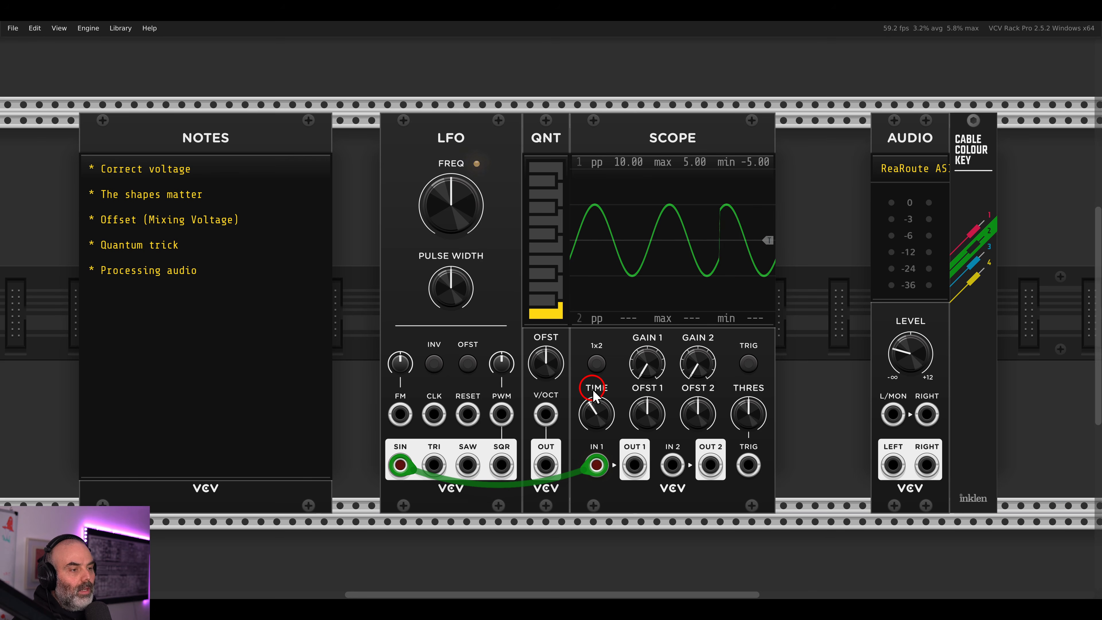
- Route the LFO's sine through QNT's V/OCT input to SCOPE input 1, with all the natural notes enabled on QNT
mouse_move(596, 452)
left_mouse_down()
mouse_move(594, 409)
mouse_move(546, 414)
left_mouse_up()
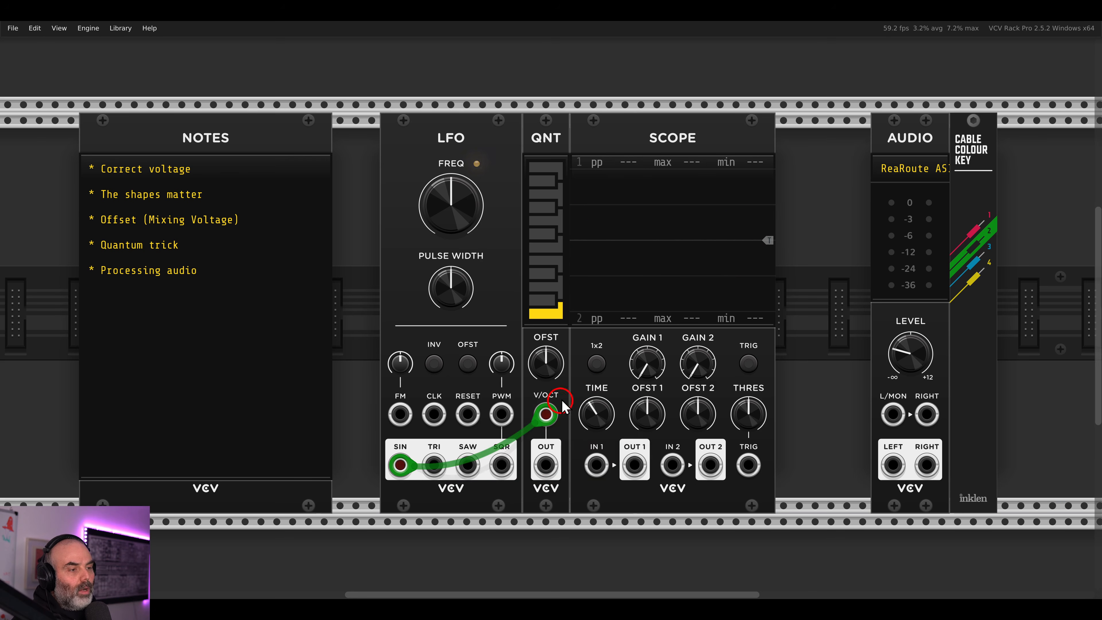
left_click_drag(561, 299, 558, 172)
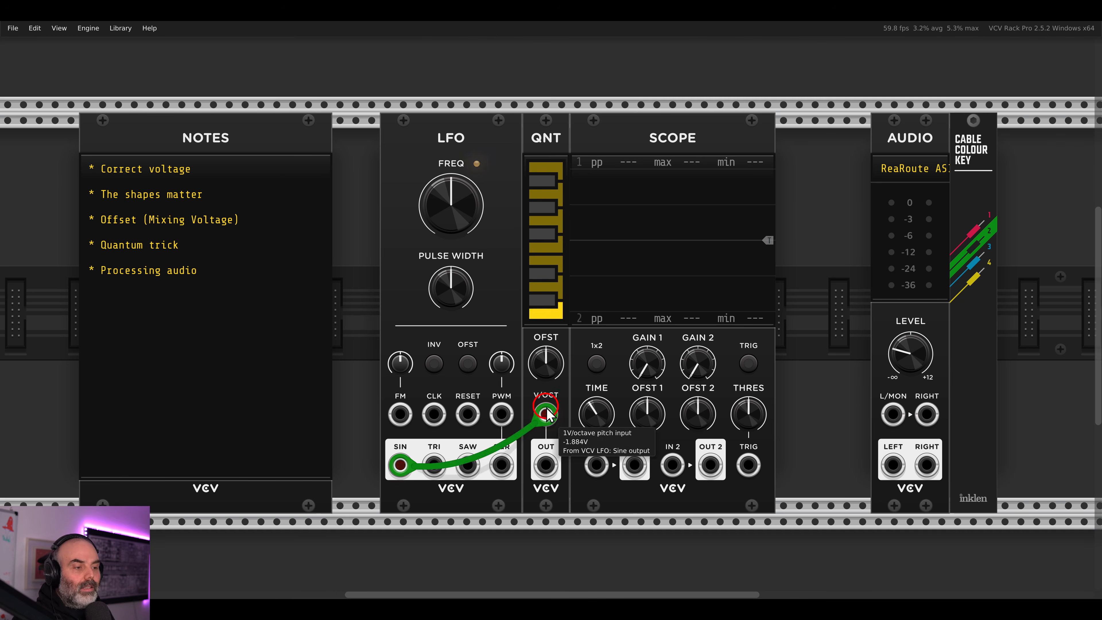
left_click_drag(546, 464, 596, 464)
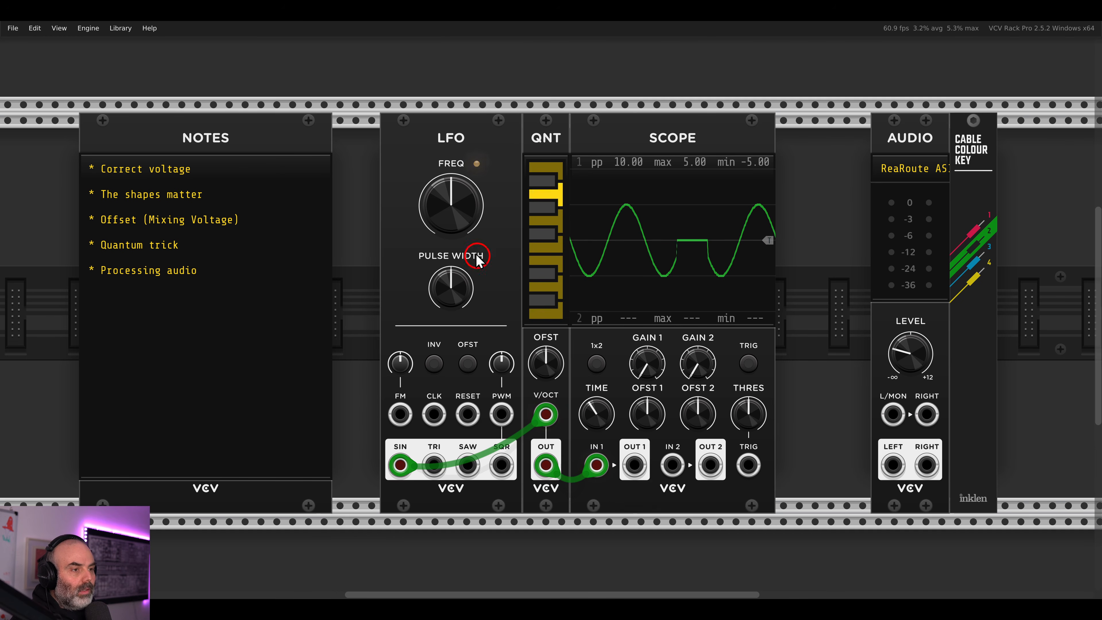
- Lower the LFO frequency to about 0.10 Hz and reduce the QNT notes to C, E and F
mouse_move(480, 252)
left_mouse_down()
mouse_move(463, 231)
mouse_move(465, 264)
left_mouse_up()
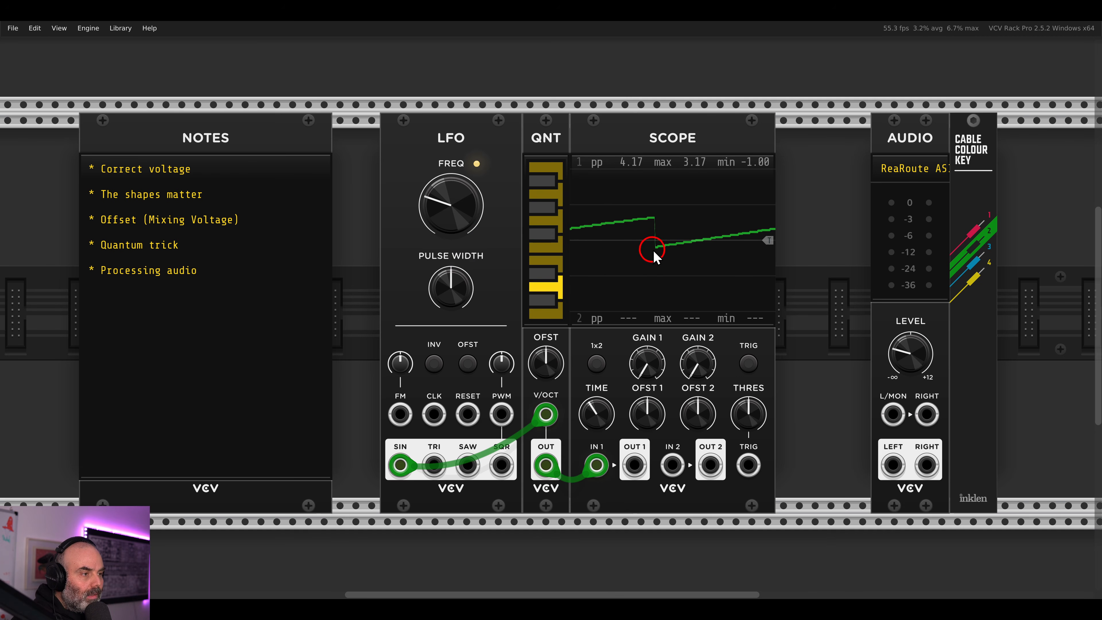
left_click(559, 174)
left_click(559, 187)
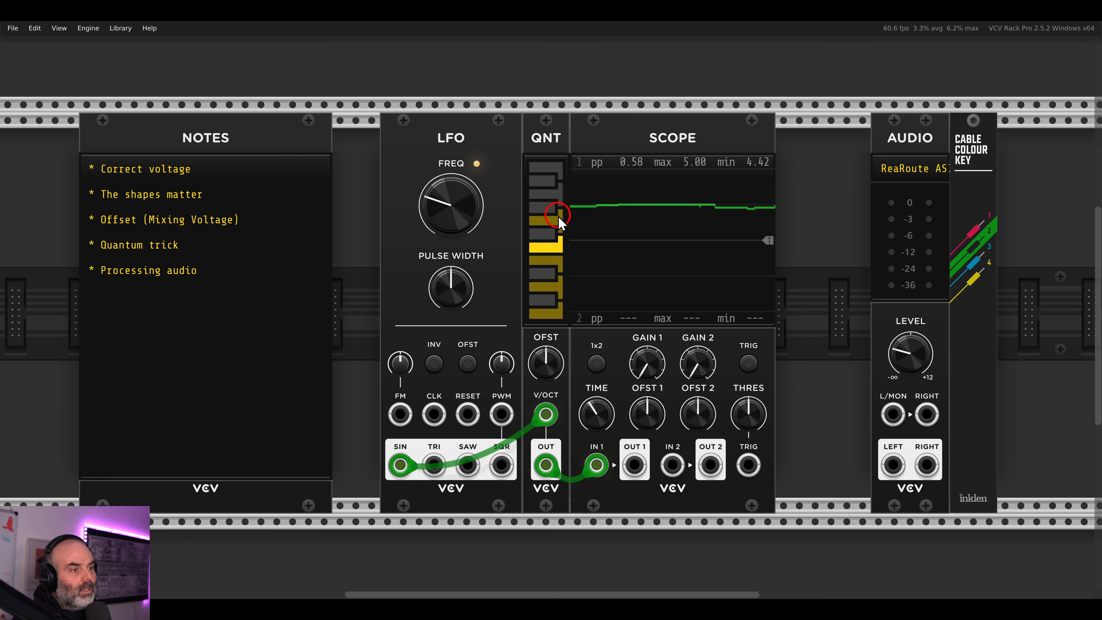
left_click(559, 220)
left_click(559, 288)
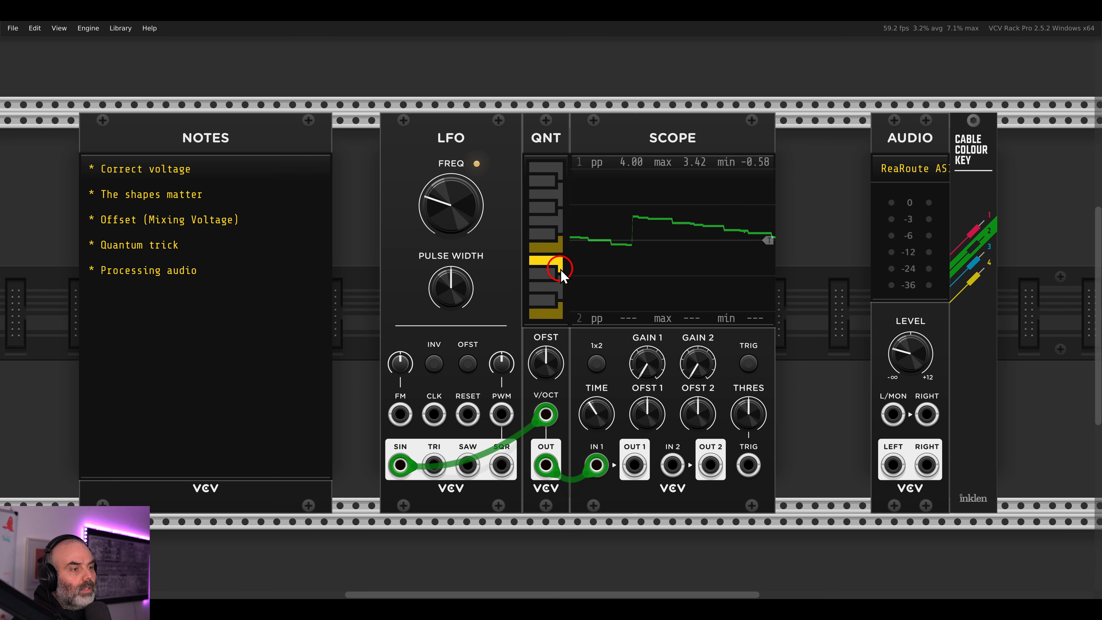
mouse_move(461, 216)
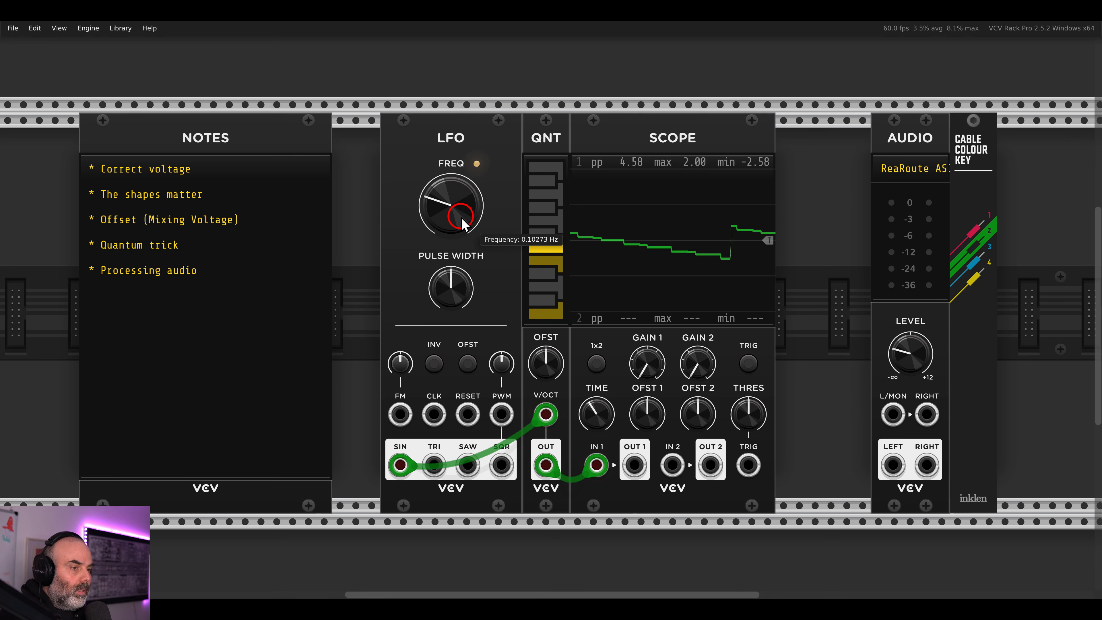
- Remove the LFO and SCOPE modules from the rack
scroll(461, 216, "down", 2)
left_click_drag(453, 211, 601, 218)
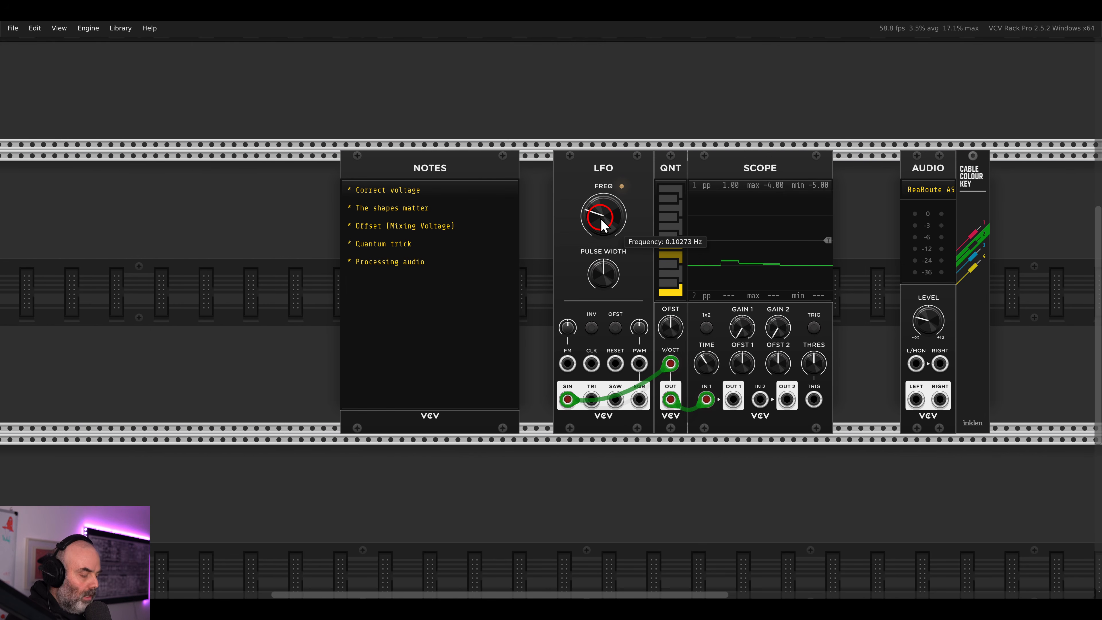
key("Delete")
key("Delete")
- Move NOTES farther away and add a SEQ 3 module between it and QNT
left_click_drag(496, 169, 277, 171)
right_click(392, 189)
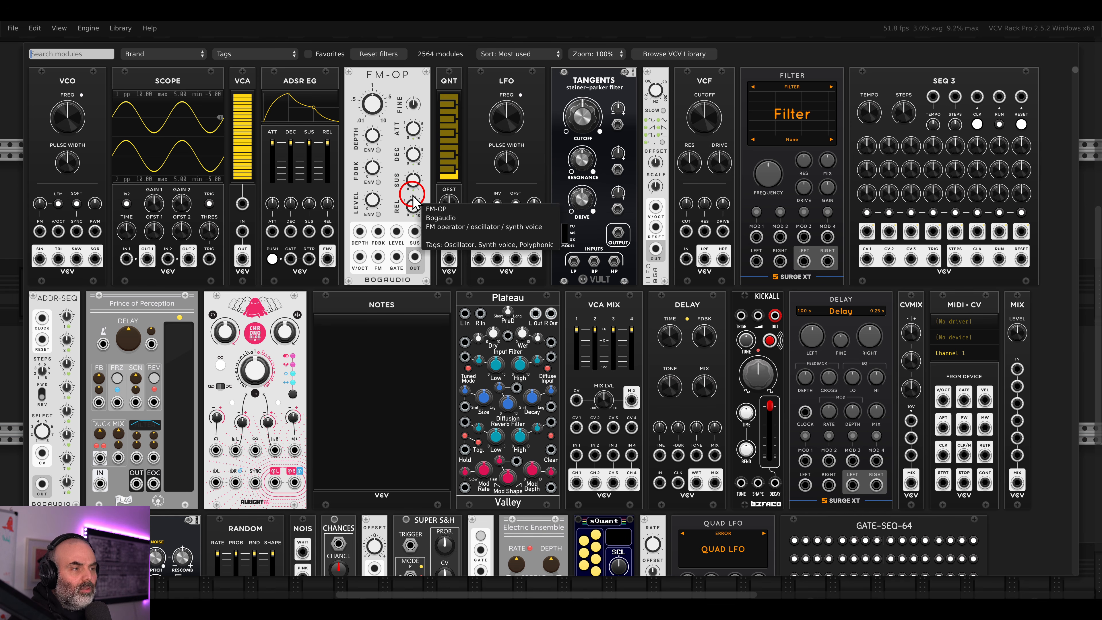
left_click_drag(866, 127, 467, 196)
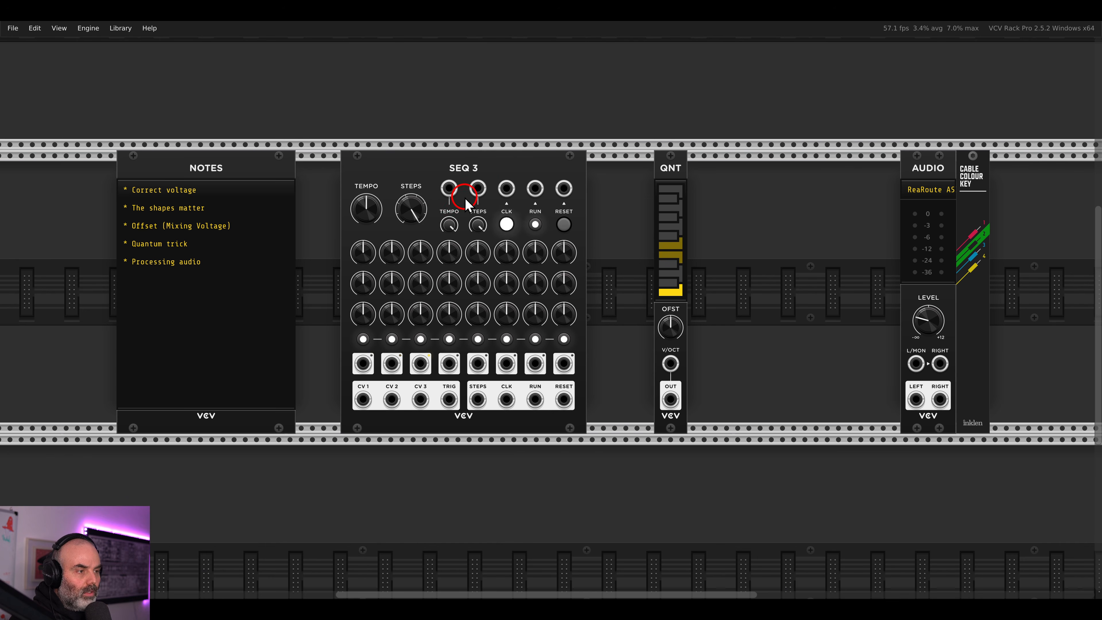
- Place QNT directly beside SEQ 3 and turn off its E and F notes, leaving only C enabled
left_click_drag(685, 172, 597, 176)
scroll(609, 289, "up", 1)
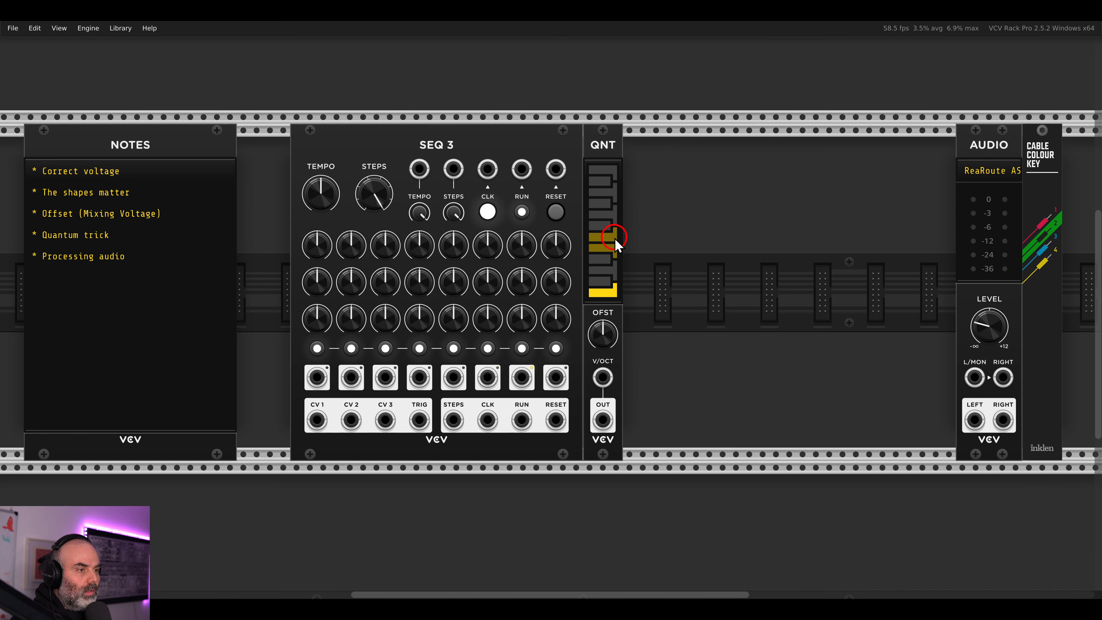
left_click_drag(611, 236, 612, 254)
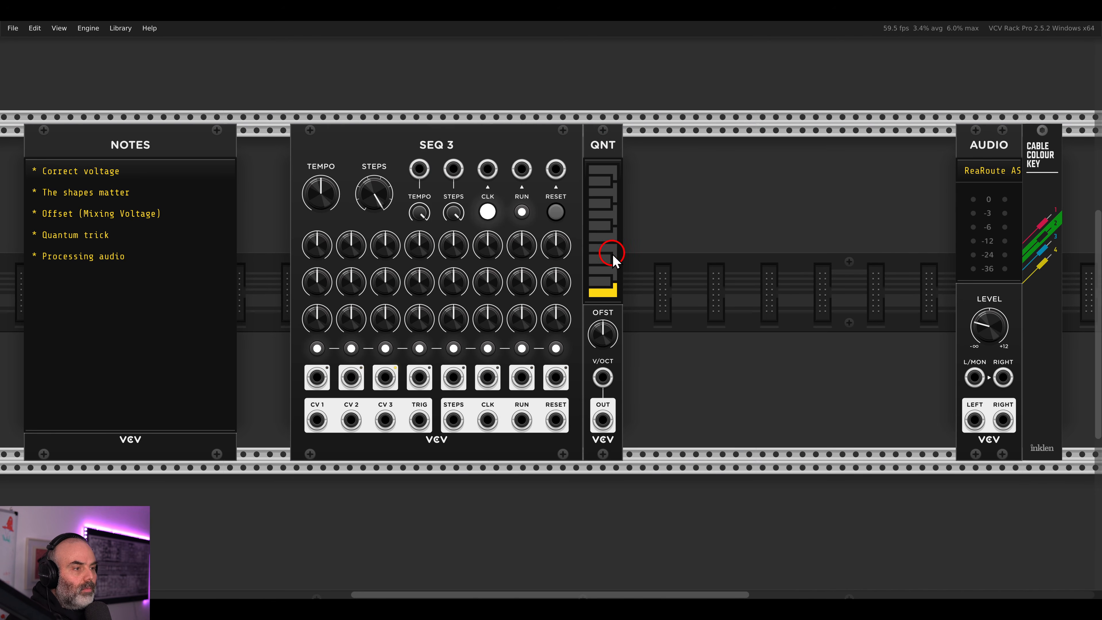
- Add a VCO beside QNT, patching SEQ 3's CV 1 to its V/OCT and its sine output to AUDIO's L/MON input
right_click(651, 236)
left_click_drag(98, 98, 571, 234)
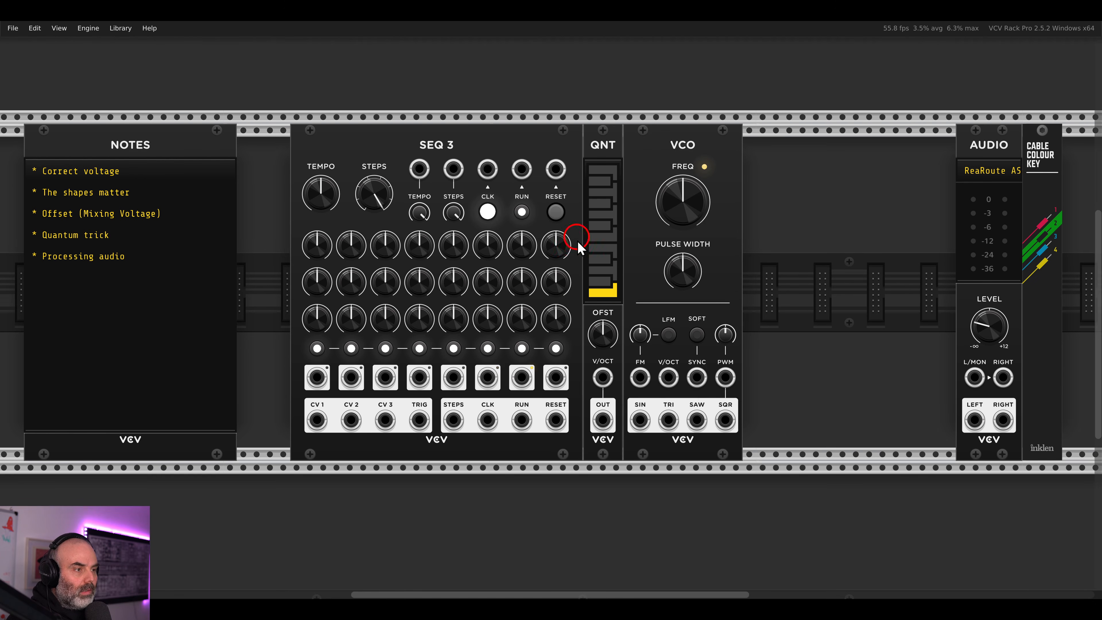
left_click_drag(318, 421, 975, 377)
- Move SEQ 3, QNT and VCO together closer to the AUDIO module, and clear the selection
left_click_drag(831, 274, 487, 199)
left_click_drag(487, 156, 564, 155)
left_click(589, 104)
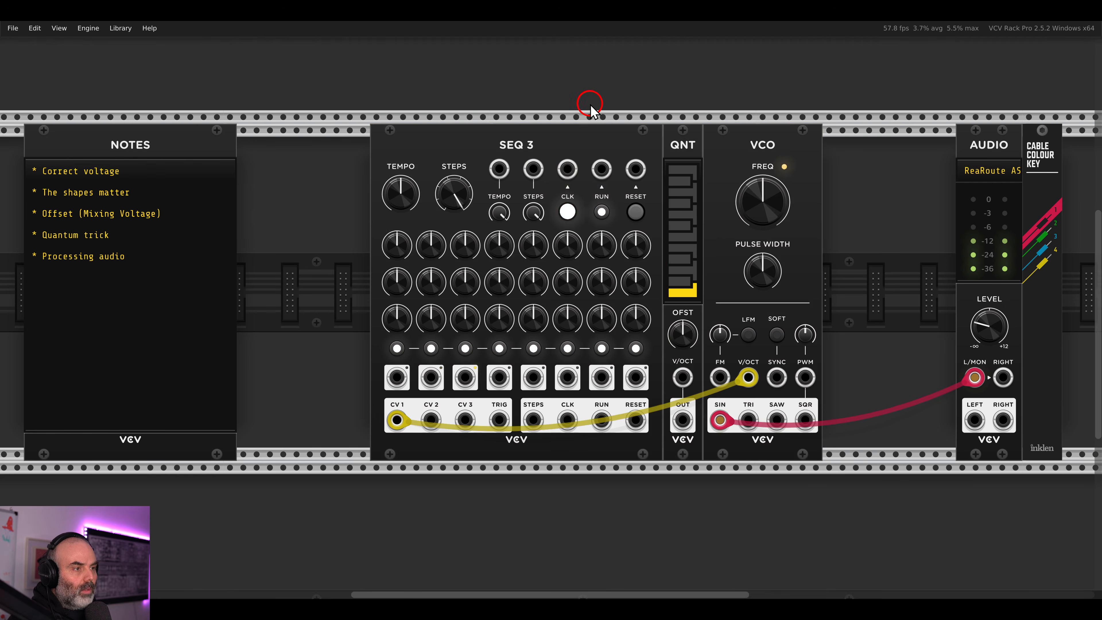
- Set SEQ 3's CV 1 step knobs to slightly different values, keeping step 1 at 0 V, and raise the sequencer tempo
scroll(558, 202, "up", 1)
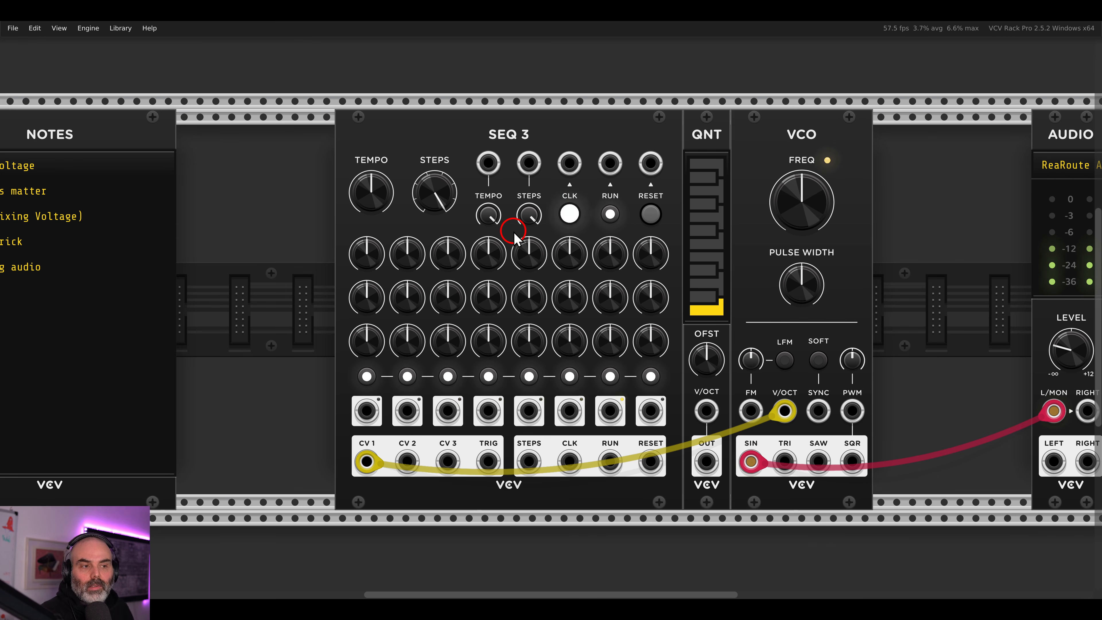
mouse_move(373, 249)
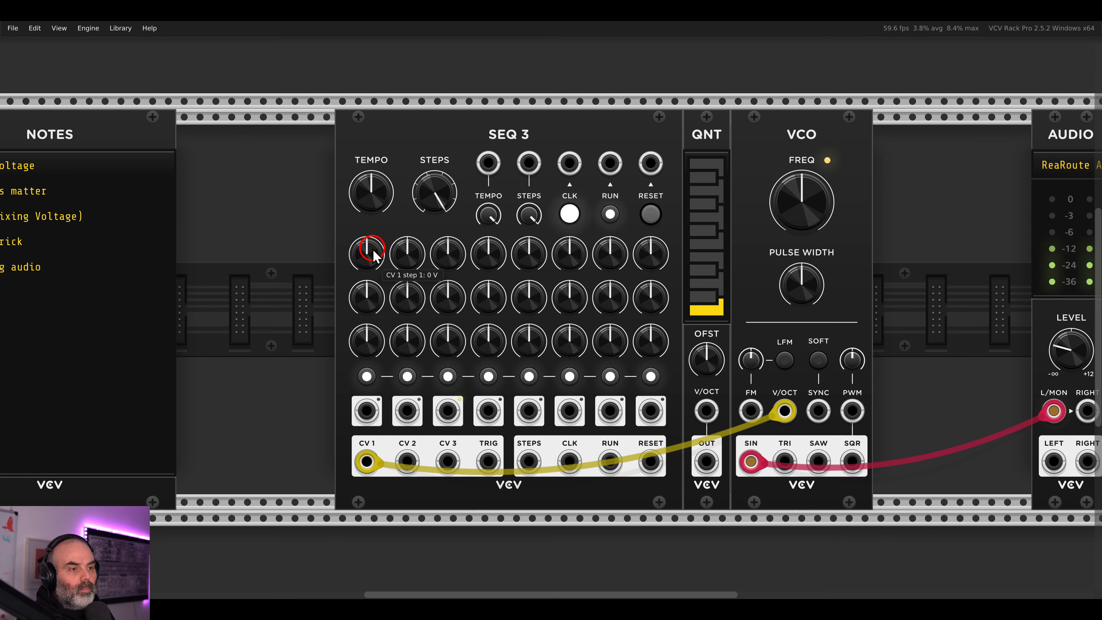
mouse_move(373, 256)
left_mouse_down()
mouse_move(371, 321)
mouse_move(367, 191)
mouse_move(373, 256)
left_mouse_up()
double_click(372, 257)
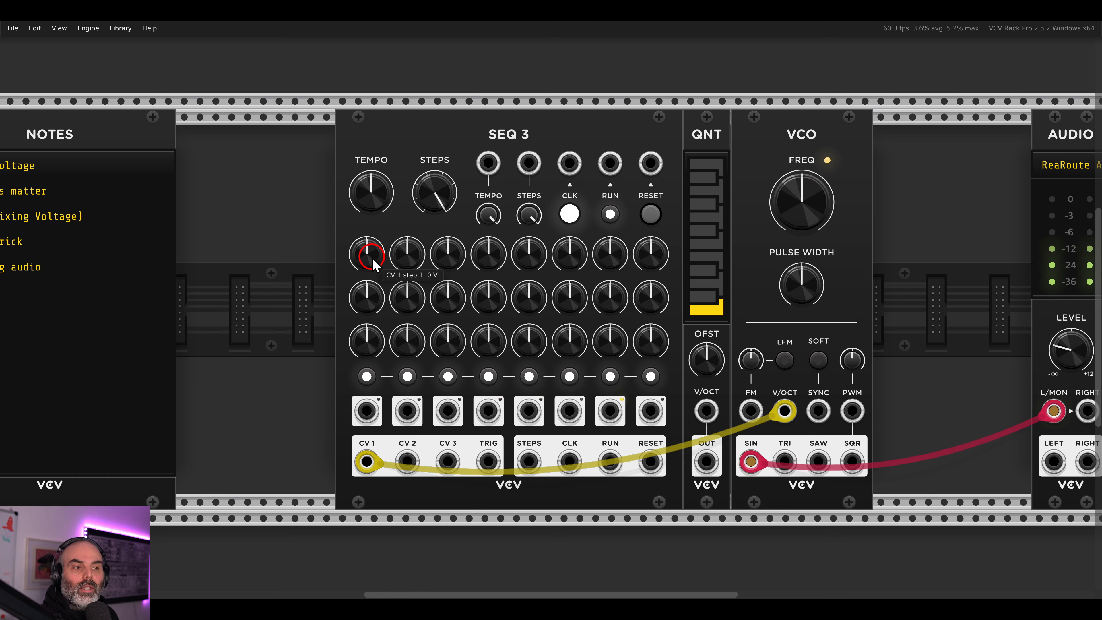
left_click_drag(405, 260, 482, 257)
left_click_drag(513, 256, 643, 240)
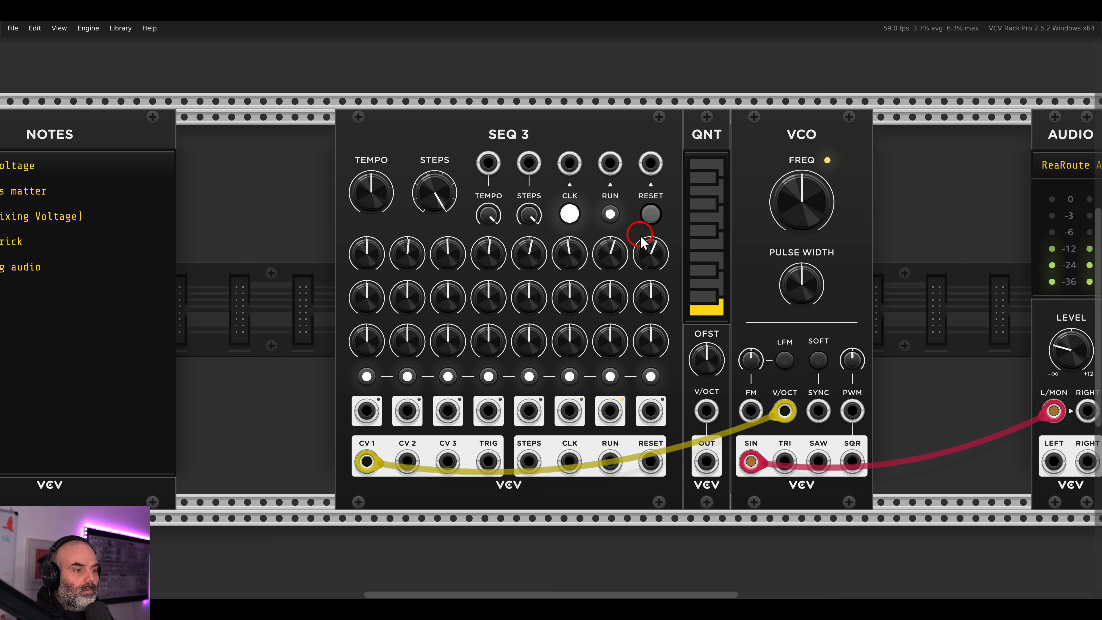
left_click_drag(368, 186, 391, 181)
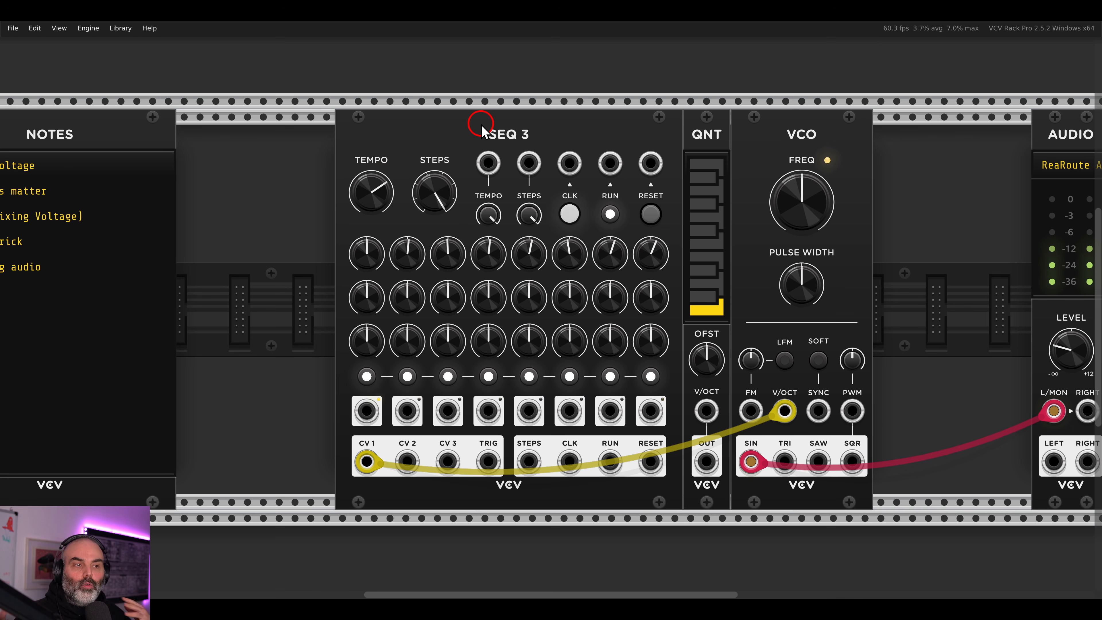
- Search for "tuna" and add HOT TUNA beside VCO, moving VCO's sine signal from AUDIO's L/MON to HOT TUNA's signal input
left_click_drag(556, 137, 366, 135)
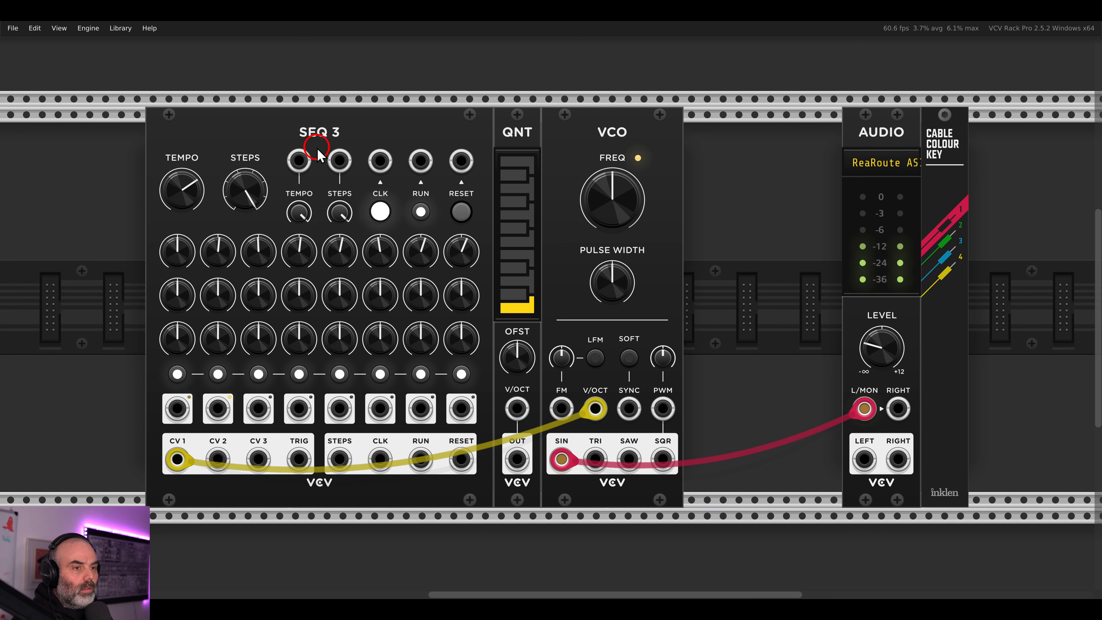
key("Return")
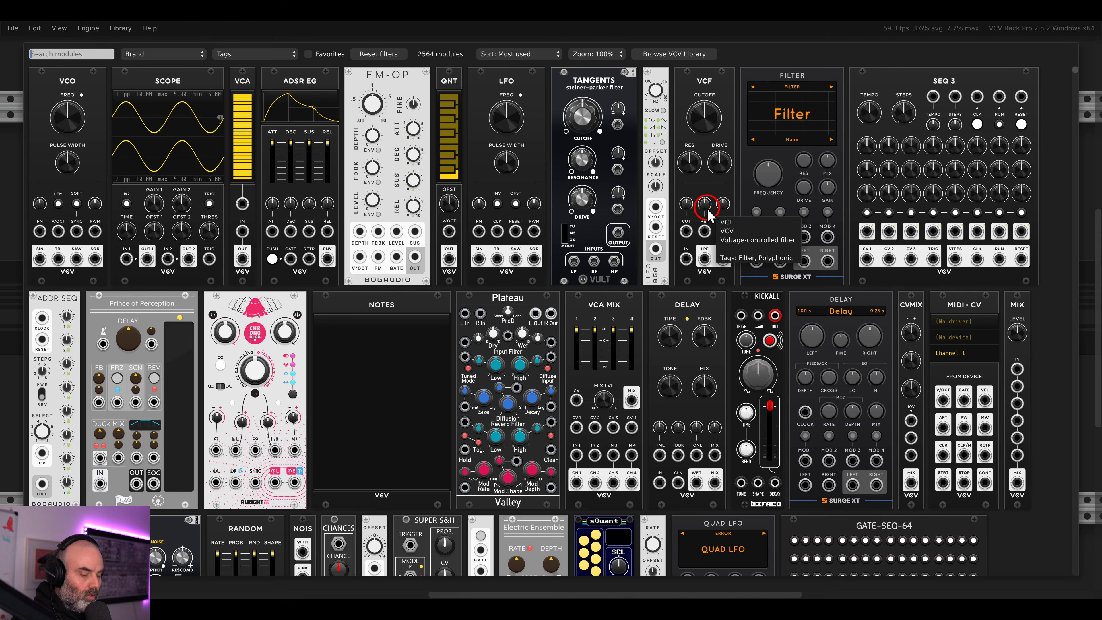
type("tuna")
left_click_drag(132, 77, 573, 300)
left_click_drag(710, 409, 663, 459)
left_click_drag(865, 409, 827, 362)
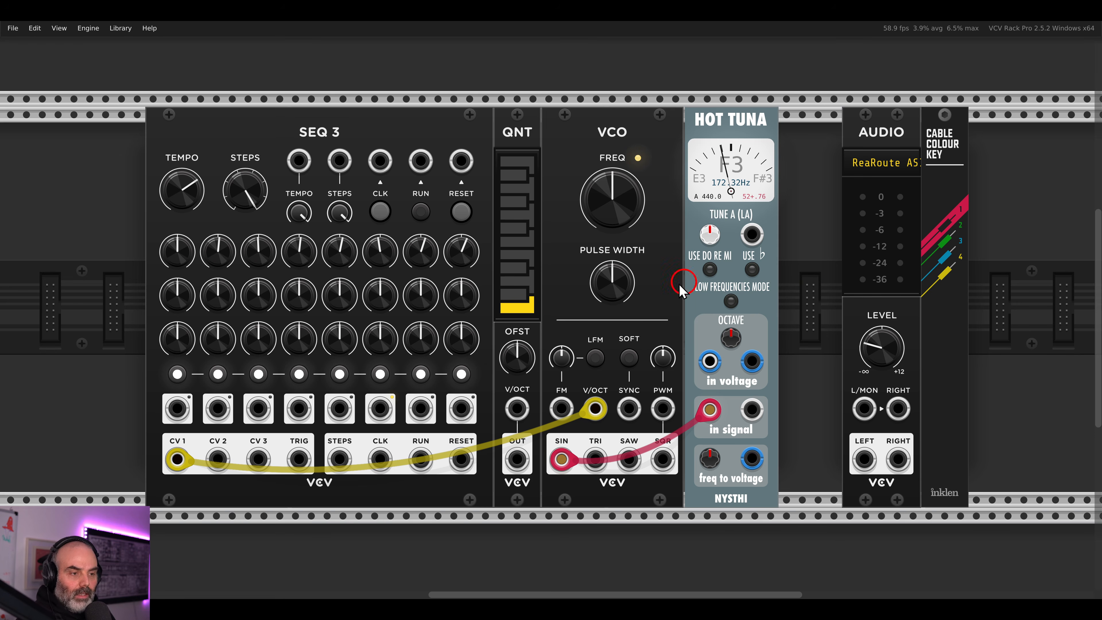
- Lower SEQ 3's CV 1 step 6 to about -1.145 V and route CV 1 through QNT into VCO's V/OCT input
mouse_move(392, 255)
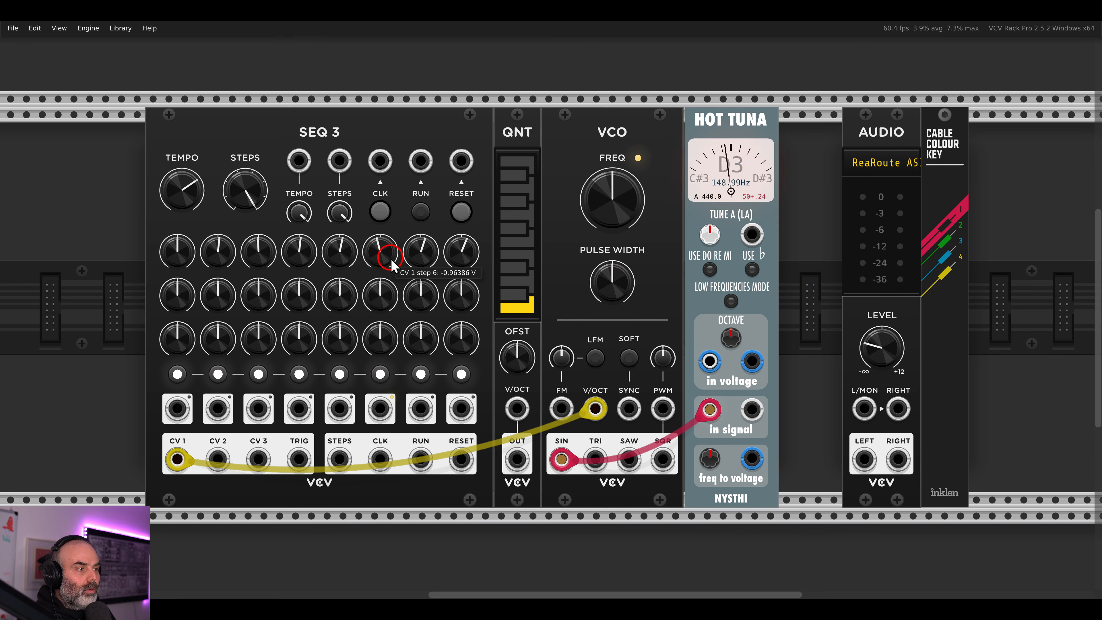
left_click_drag(392, 261, 393, 266)
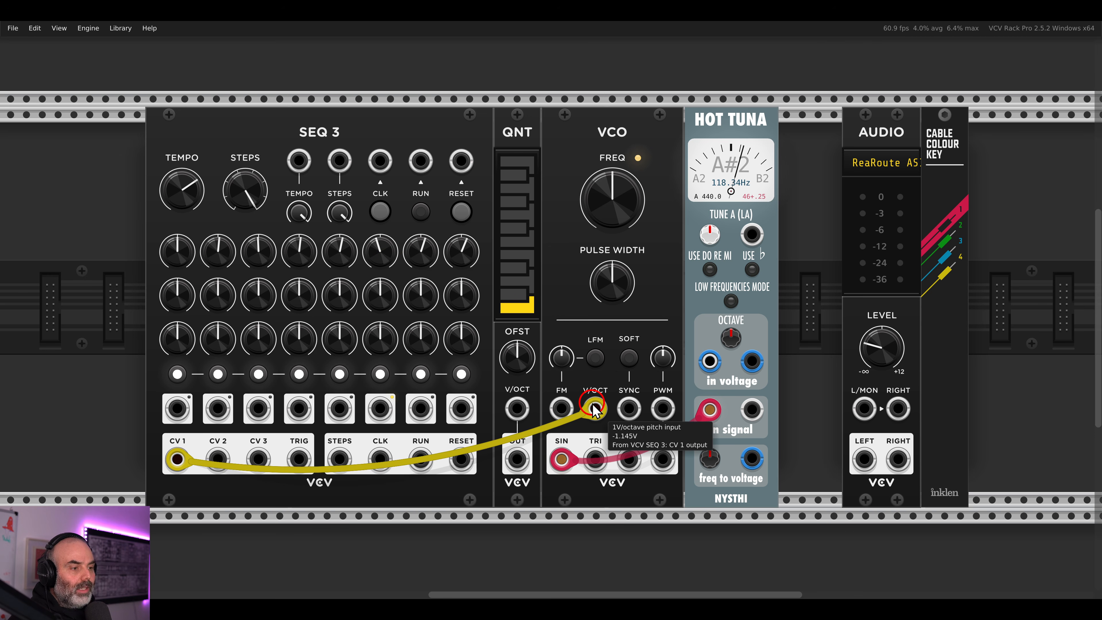
left_click_drag(594, 410, 518, 409)
left_click_drag(518, 460, 595, 409)
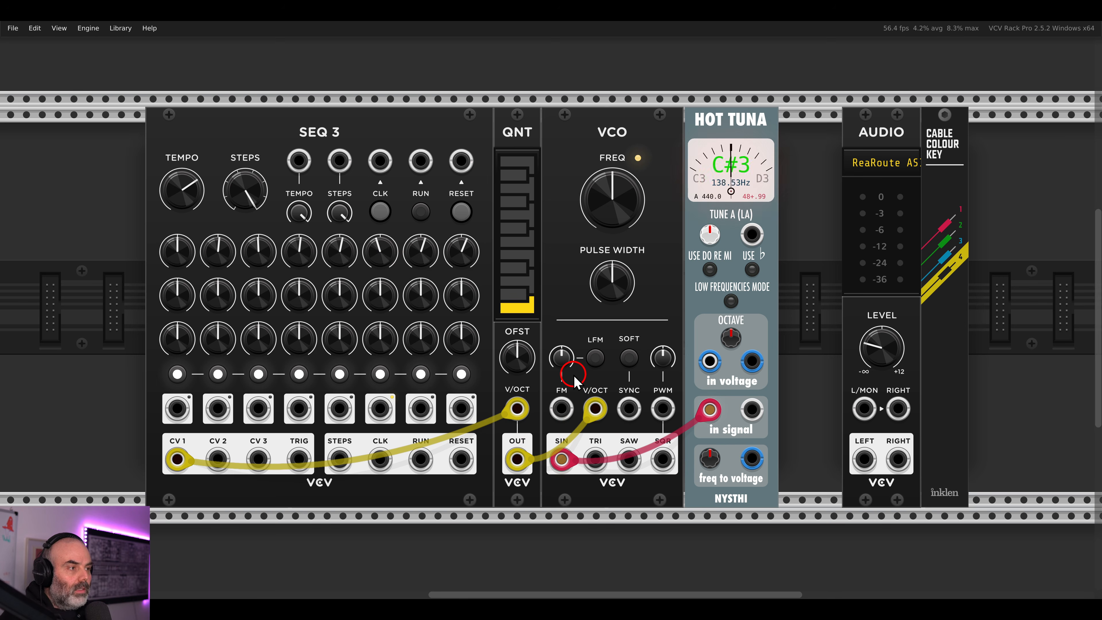
left_click(565, 356)
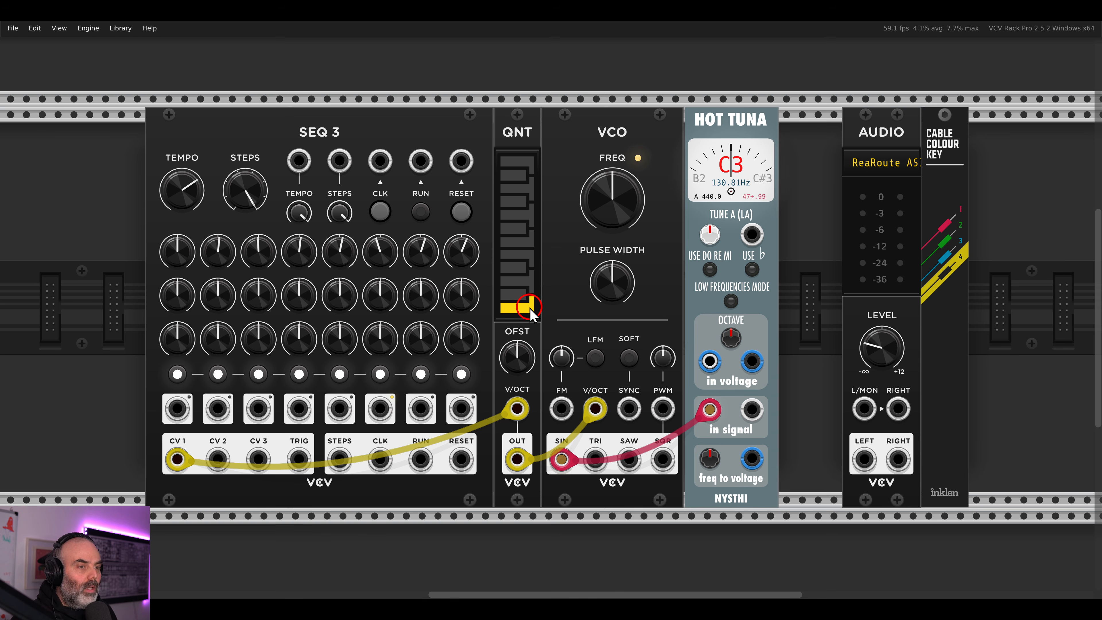
- Patch VCO's sine output to AUDIO's L/MON and sweep SEQ 3's CV 1 step 6, ending at 1.2651 V
left_click_drag(382, 256, 380, 238)
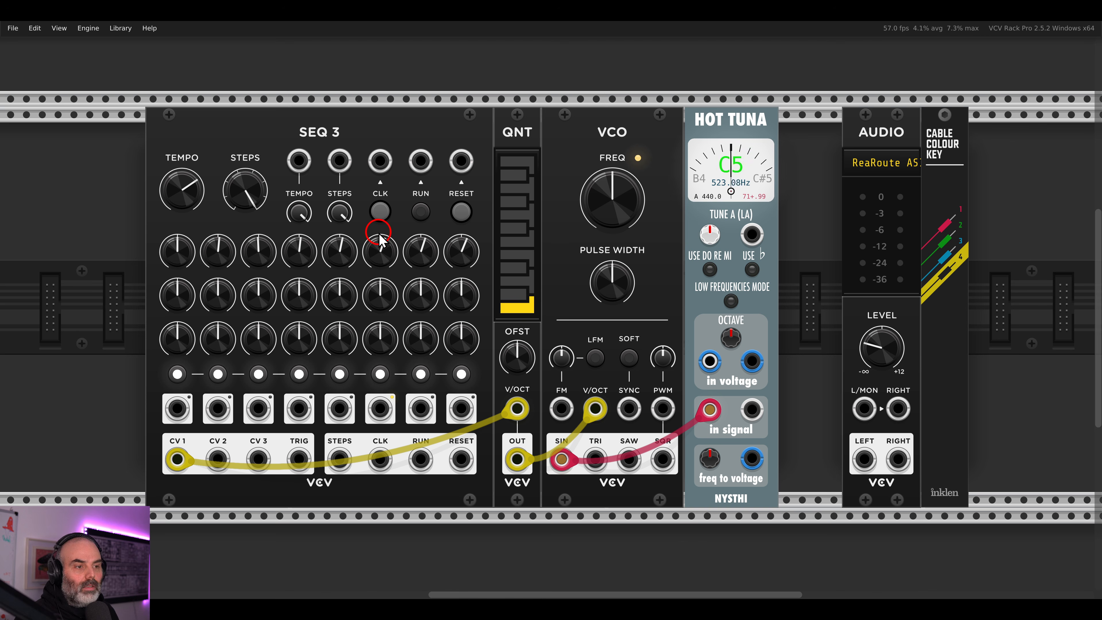
left_click_drag(381, 255, 378, 246)
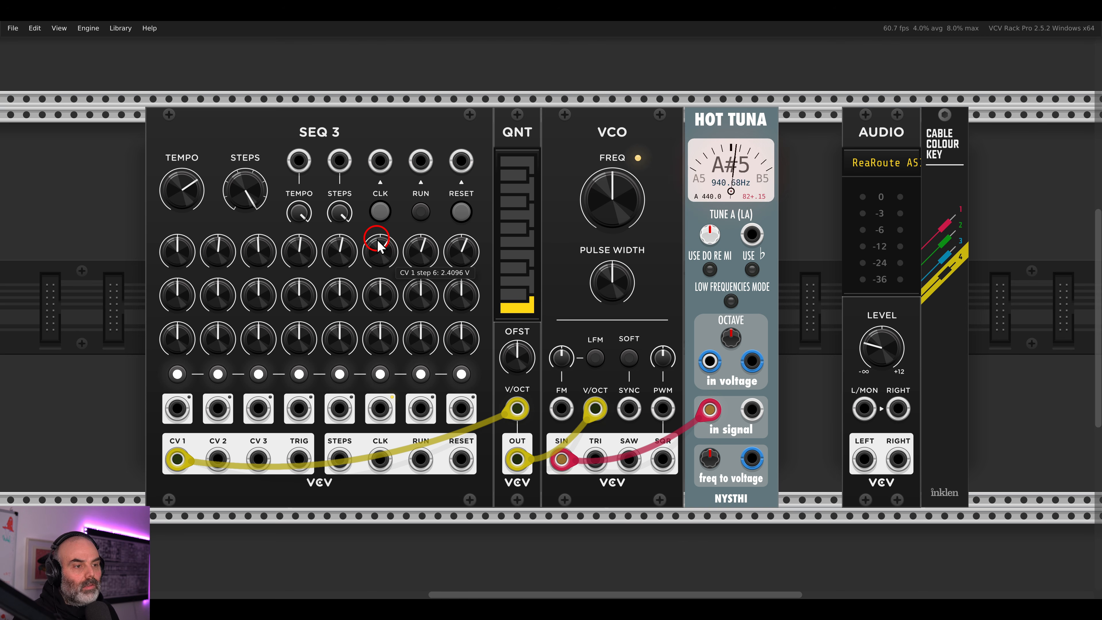
left_click_drag(865, 408, 562, 459)
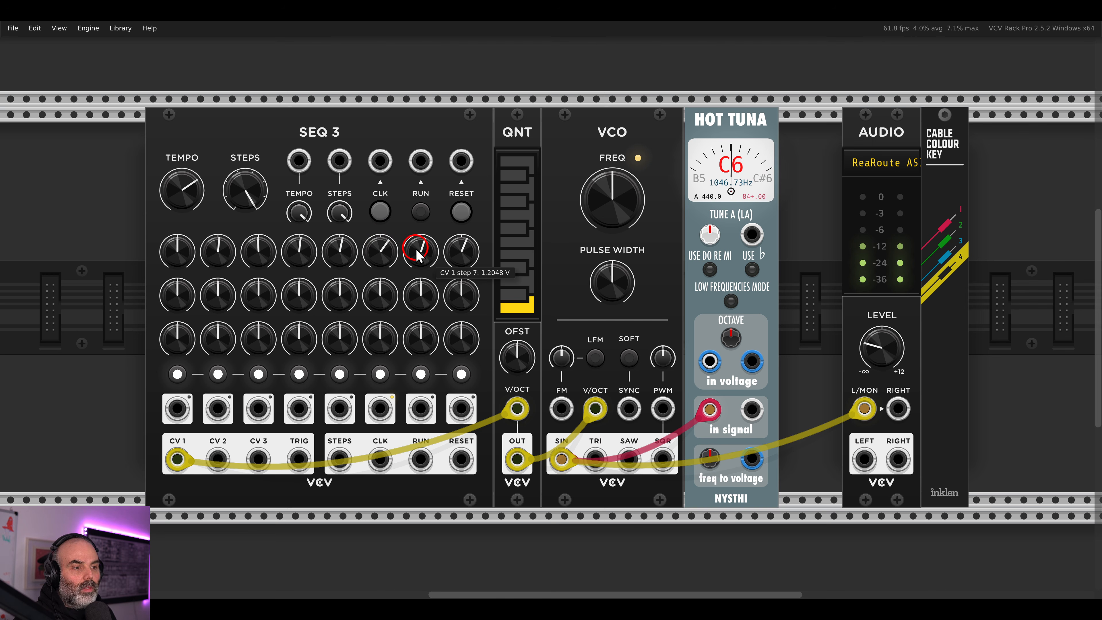
mouse_move(386, 251)
left_mouse_down()
mouse_move(382, 296)
mouse_move(382, 254)
mouse_move(383, 266)
left_mouse_up()
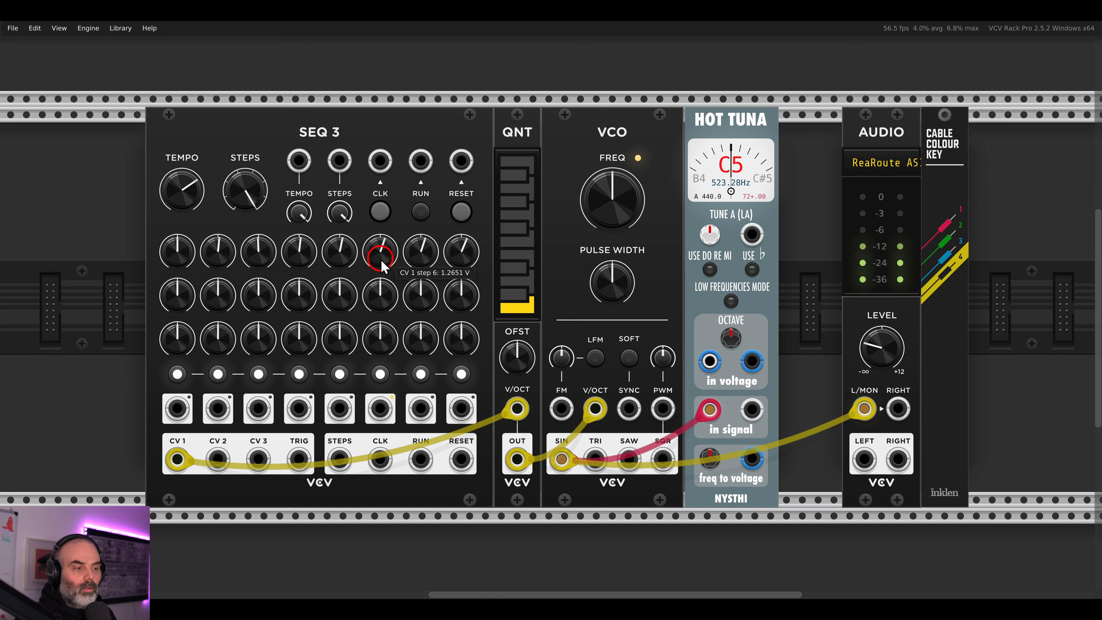
- Enable QNT's E and G notes alongside C, and raise SEQ 3's CV 1 step 6 to 1.3855 V before lowering it slightly
left_click(529, 257)
left_click(530, 216)
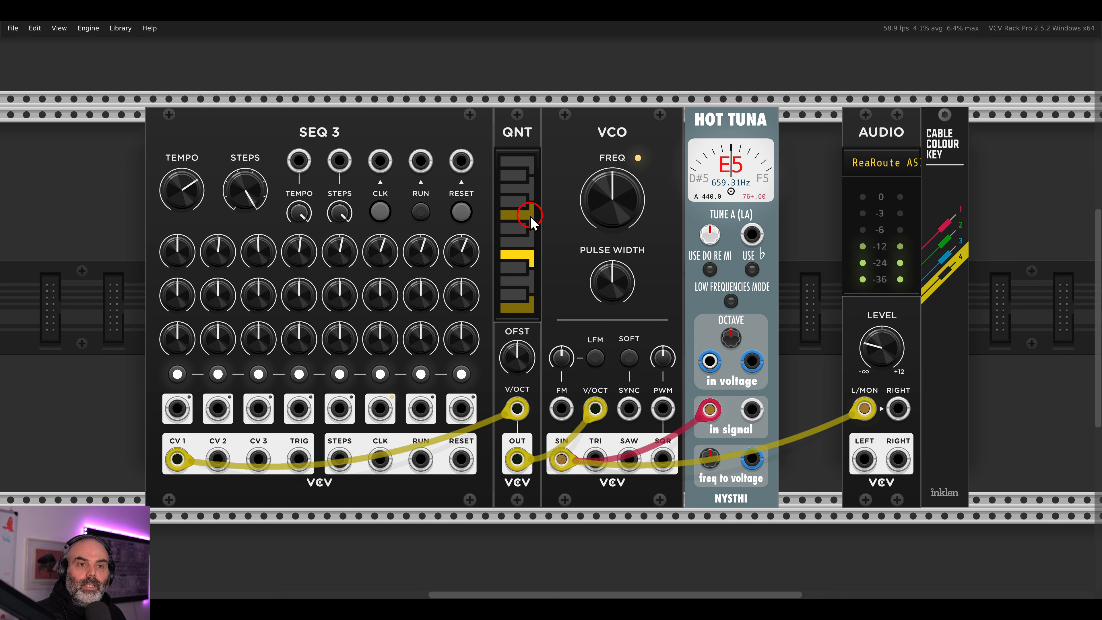
mouse_move(382, 254)
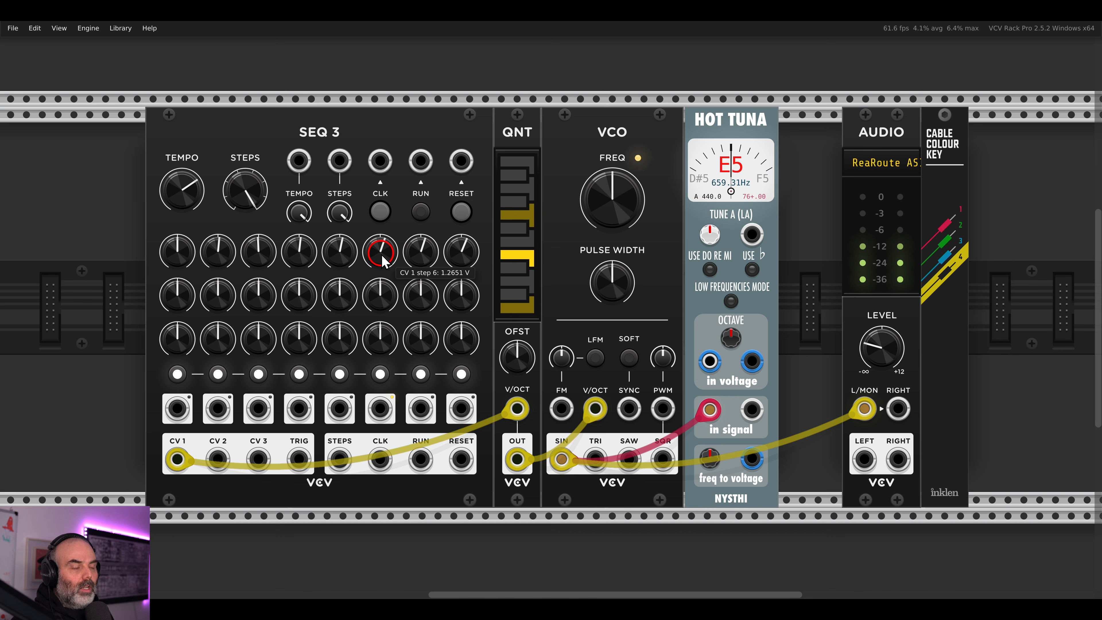
left_click_drag(382, 260, 379, 254)
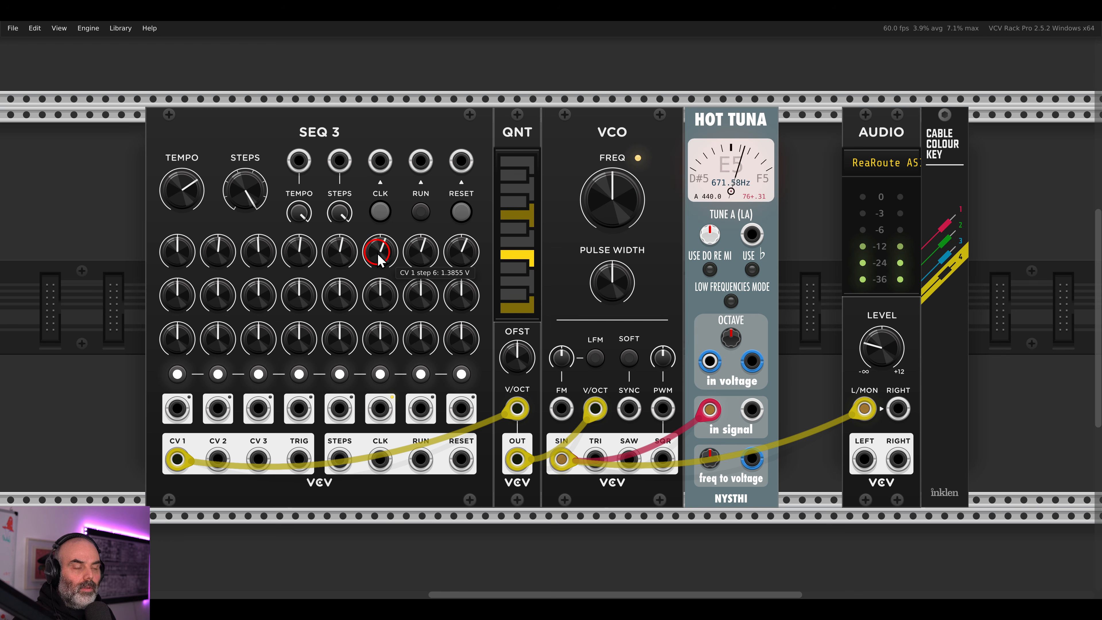
left_click_drag(379, 254, 380, 263)
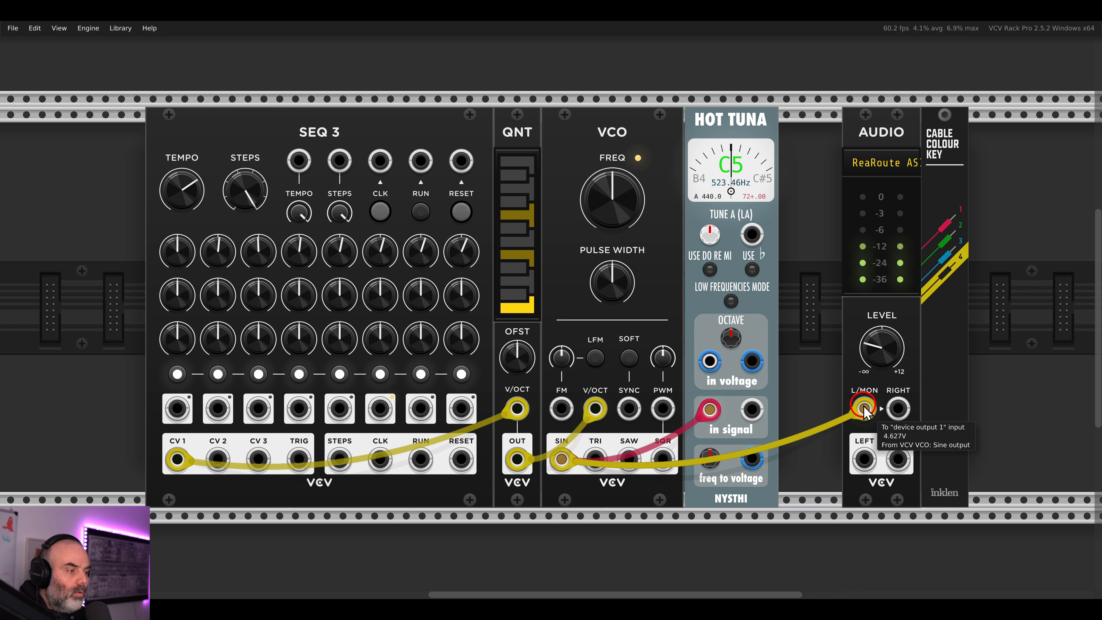
- Run SEQ 3 with step 8 excluded while VCO's sine feeds AUDIO's L/MON, and unplug the audio cable again
left_click_drag(865, 408, 808, 352)
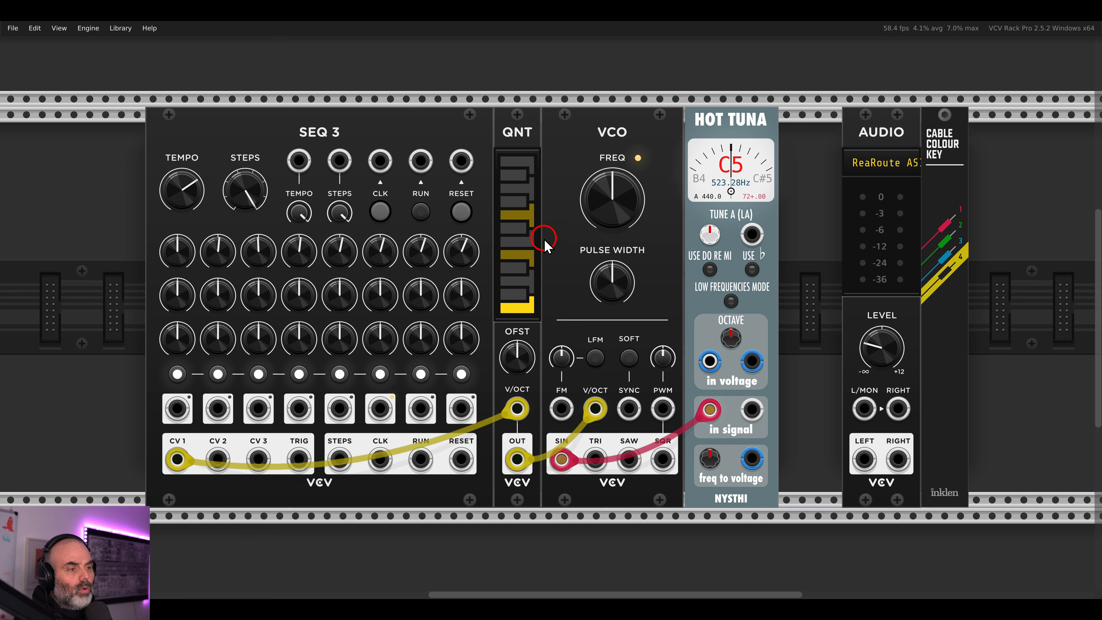
left_click_drag(865, 408, 561, 459)
left_click(421, 212)
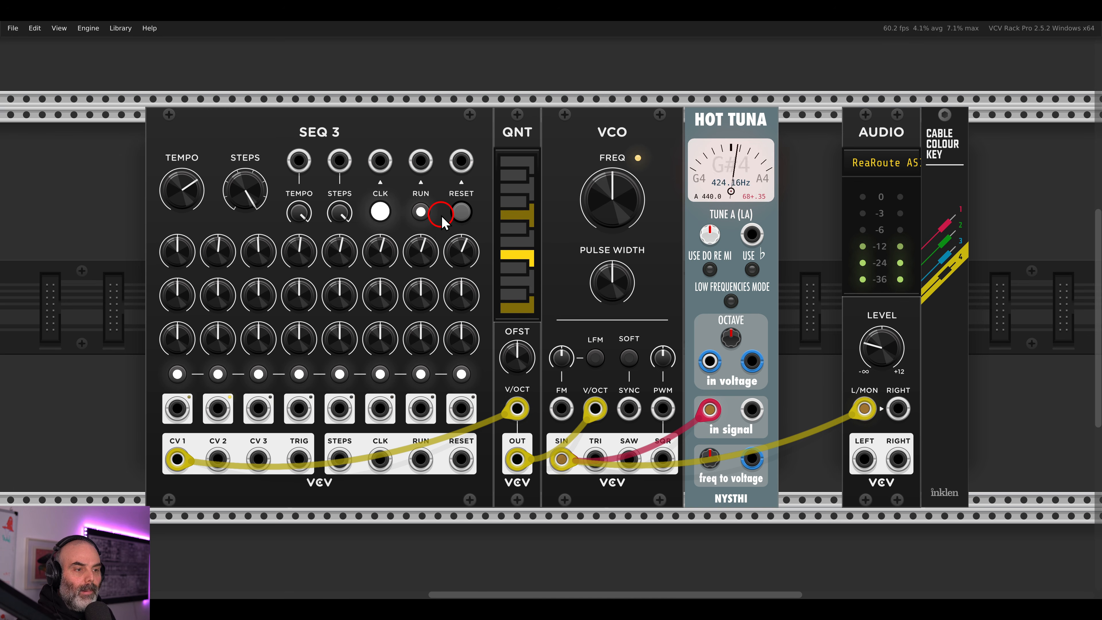
left_click_drag(247, 191, 260, 220)
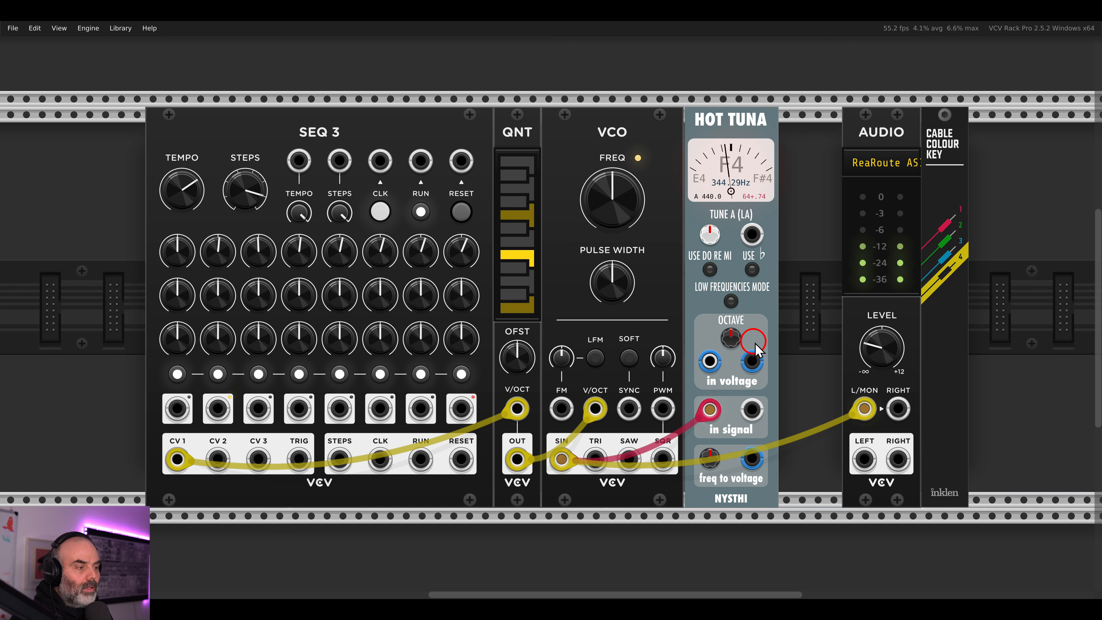
left_click_drag(874, 418, 799, 330)
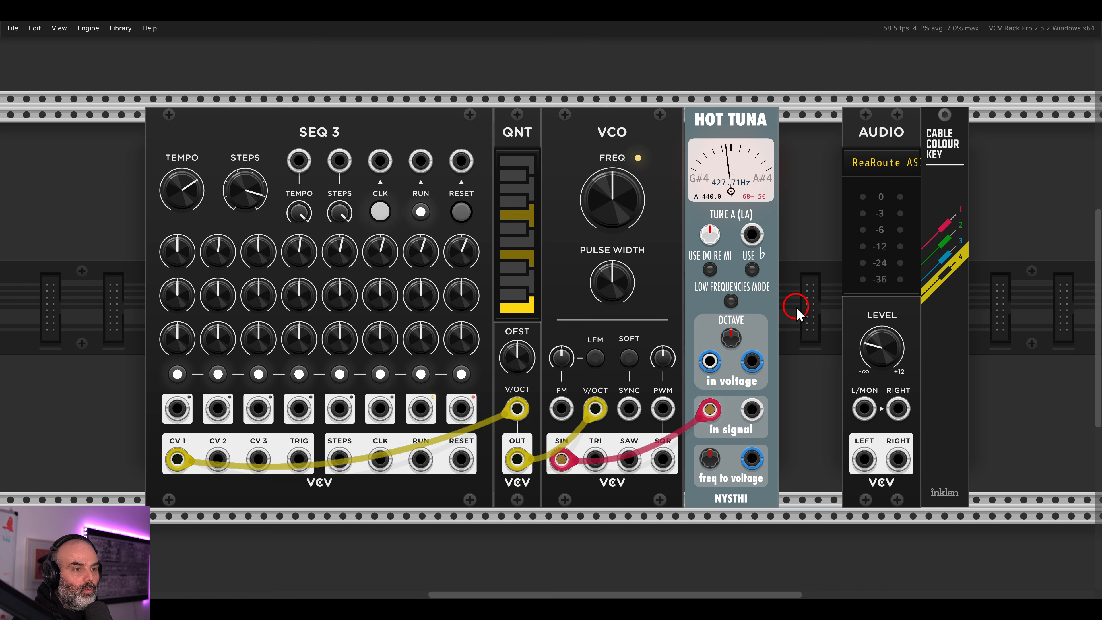
- Move the NOTES module closer to SEQ 3 and briefly highlight its line "The shapes matter"
left_click_drag(455, 244, 546, 244)
scroll(546, 244, "down", 1)
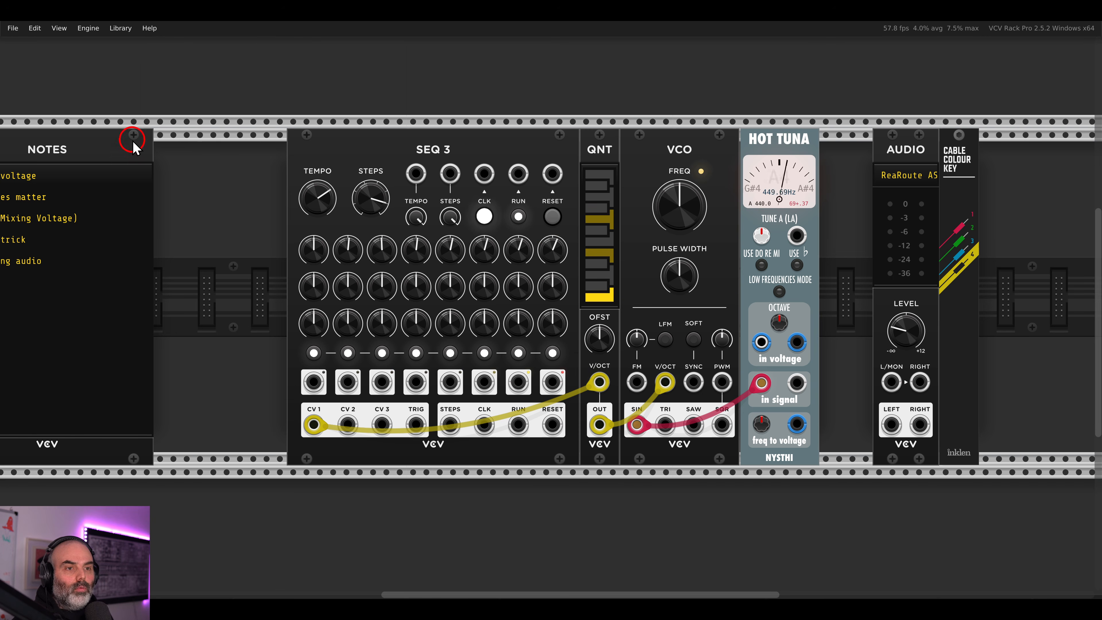
left_click_drag(136, 142, 243, 163)
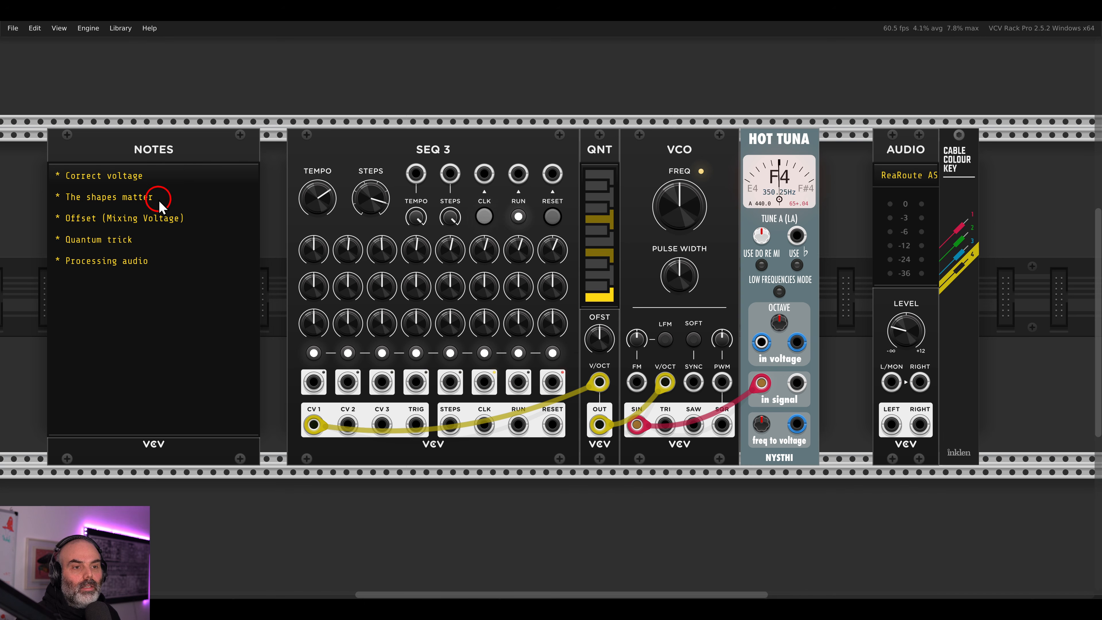
left_click_drag(158, 200, 64, 198)
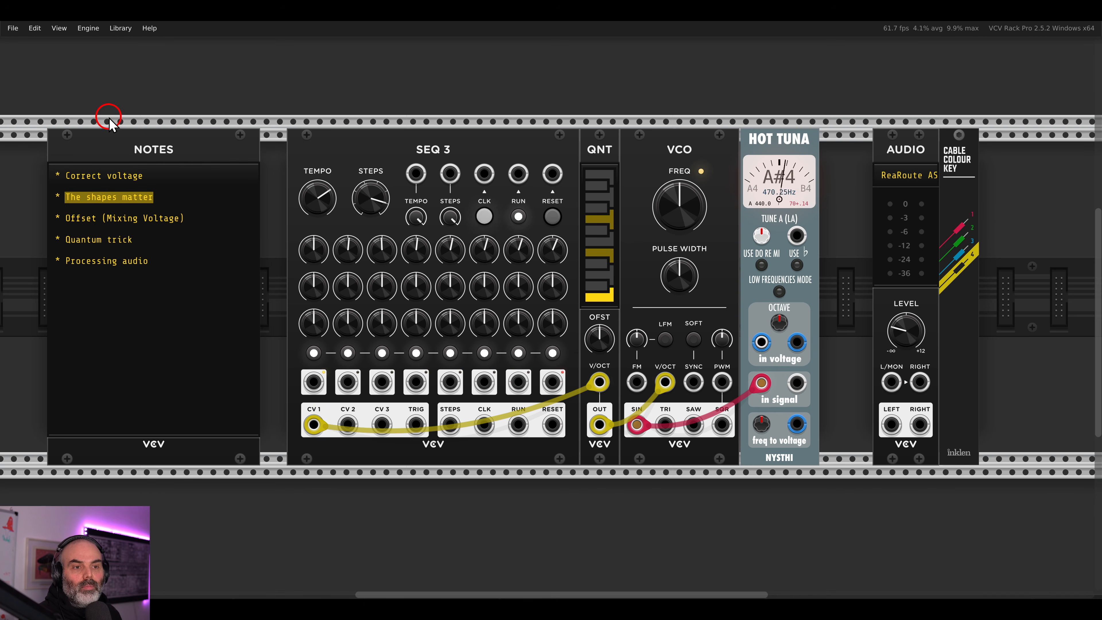
left_click(123, 105)
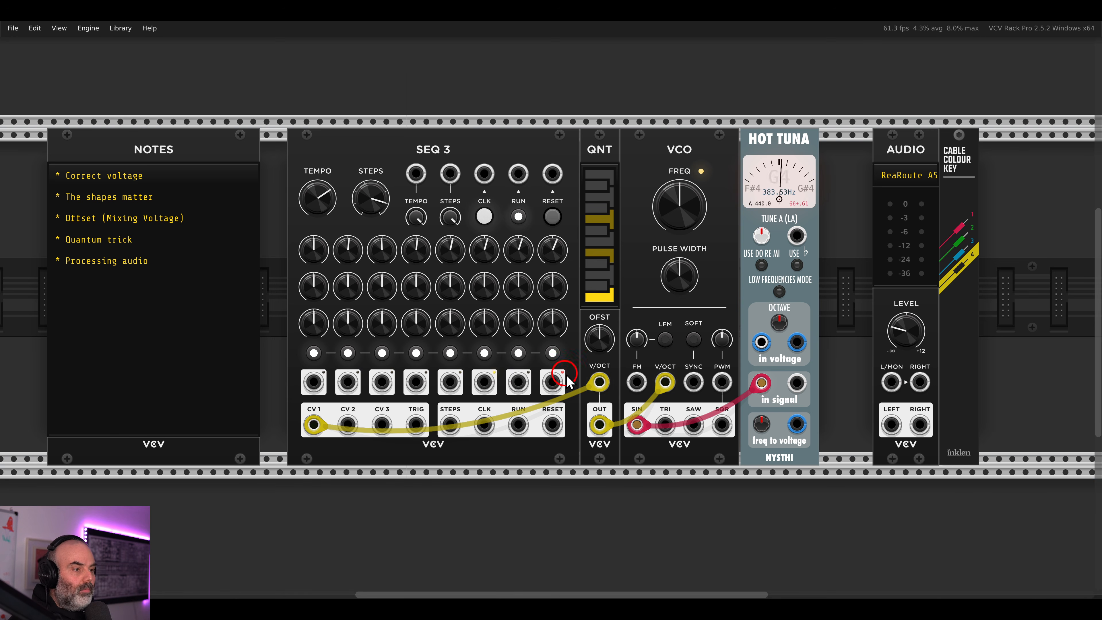
- Disconnect SEQ 3 from QNT, space SEQ 3 and QNT apart, and turn off QNT's E and G notes to leave only C
left_click_drag(600, 383, 546, 356)
left_click_drag(526, 160, 369, 152)
scroll(571, 217, "up", 3)
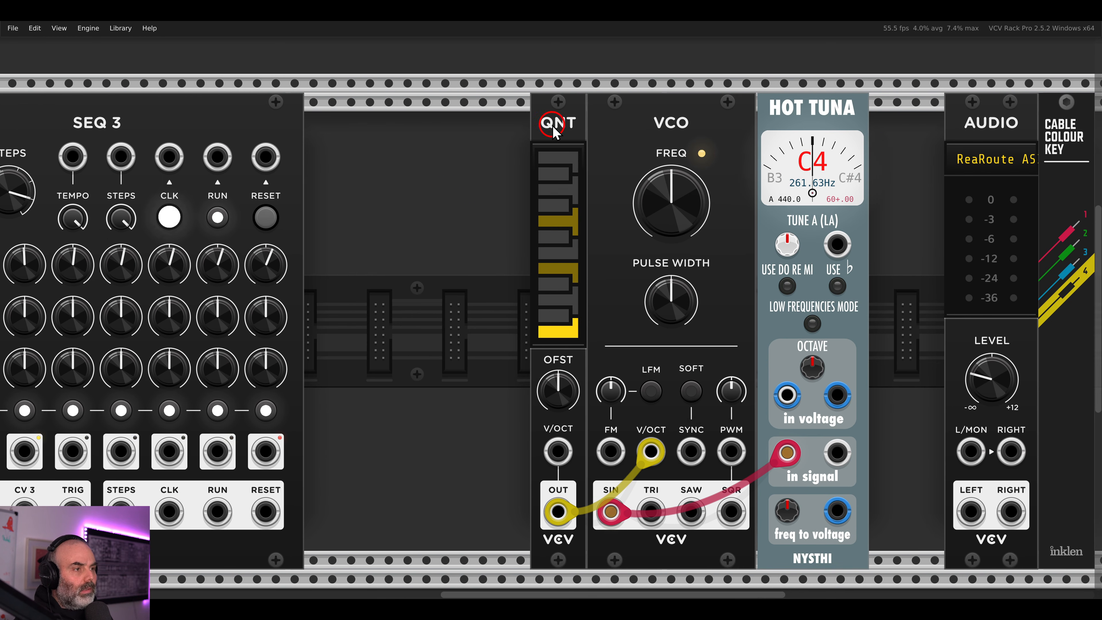
left_click_drag(554, 130, 500, 132)
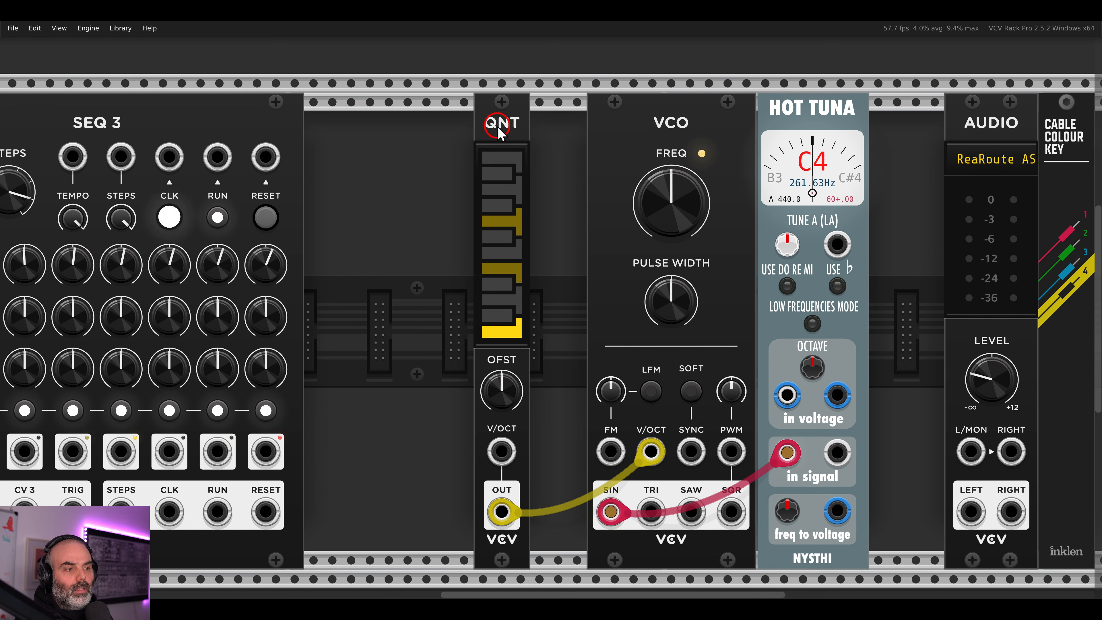
left_click(514, 220)
left_click(516, 270)
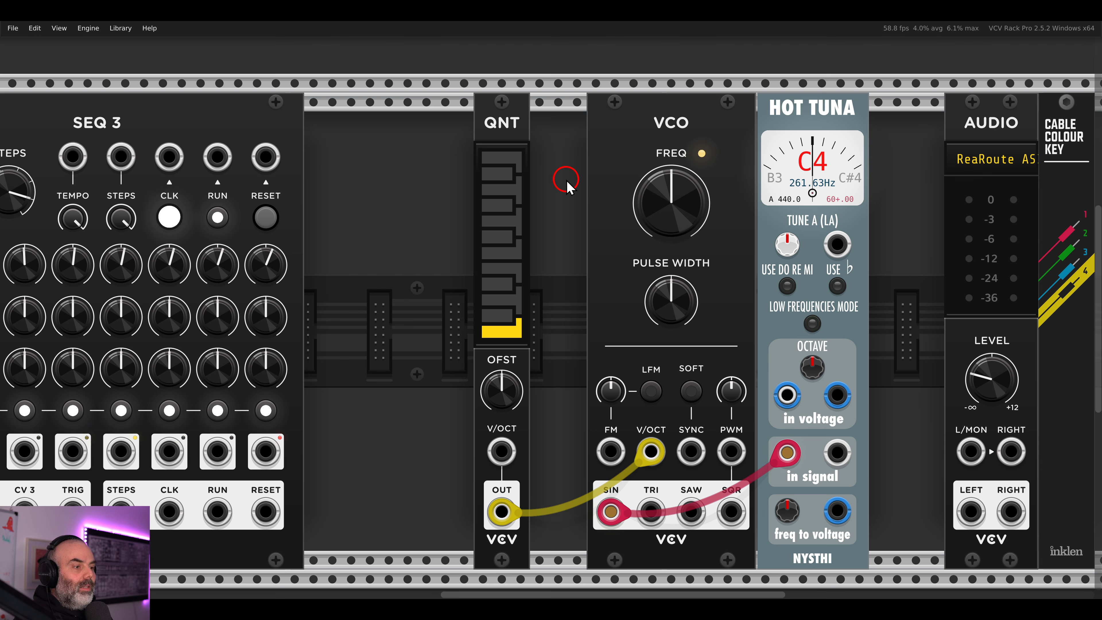
- Lower VCO's frequency to 186.55 Hz and reset it to the default 261.63 Hz
left_click_drag(663, 198, 660, 206)
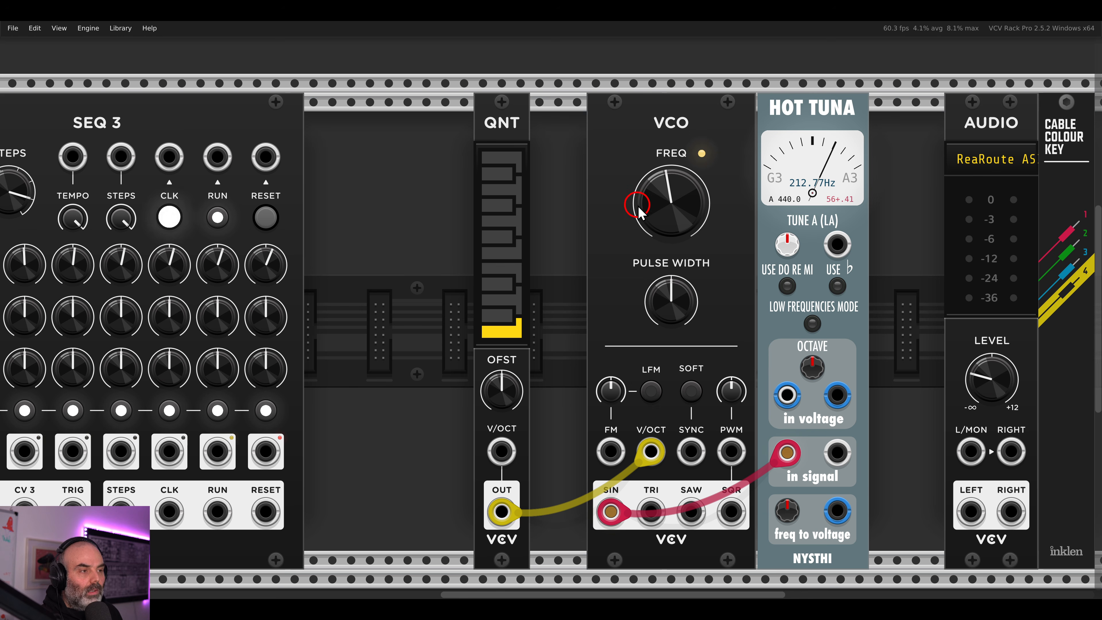
left_click_drag(645, 210, 647, 214)
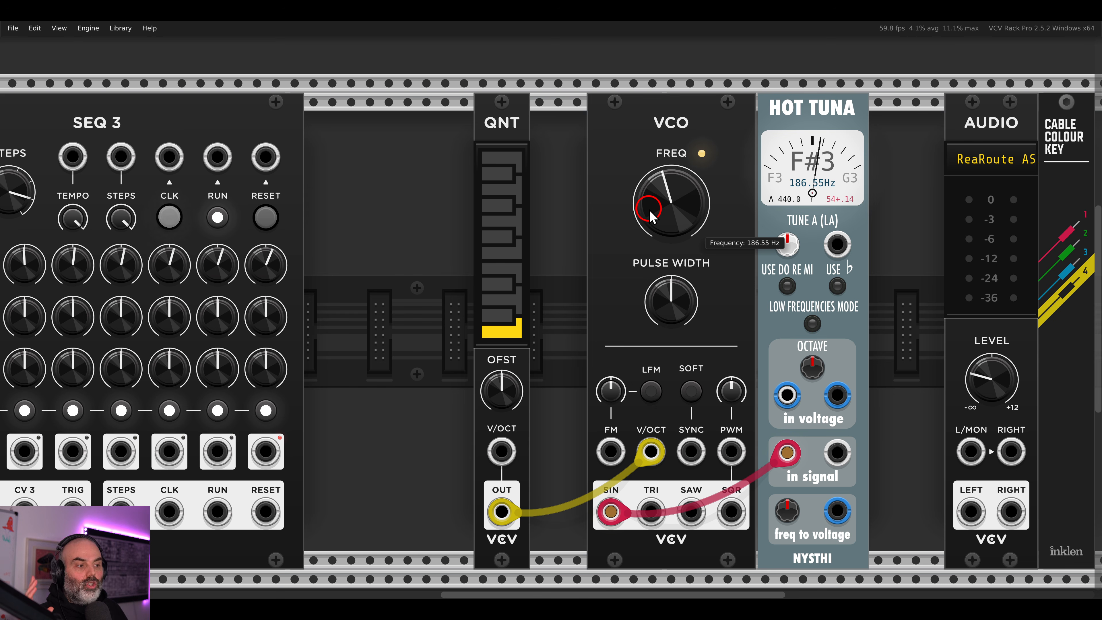
double_click(650, 213)
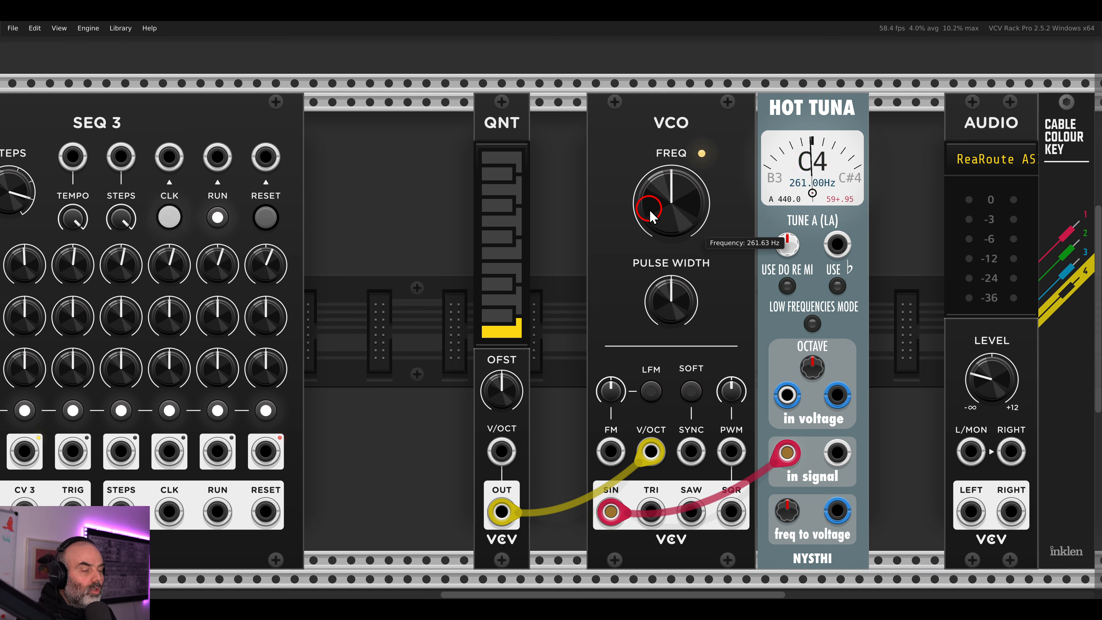
- Search the module browser for "res" and place an RSCL module directly before QNT
right_click(427, 221)
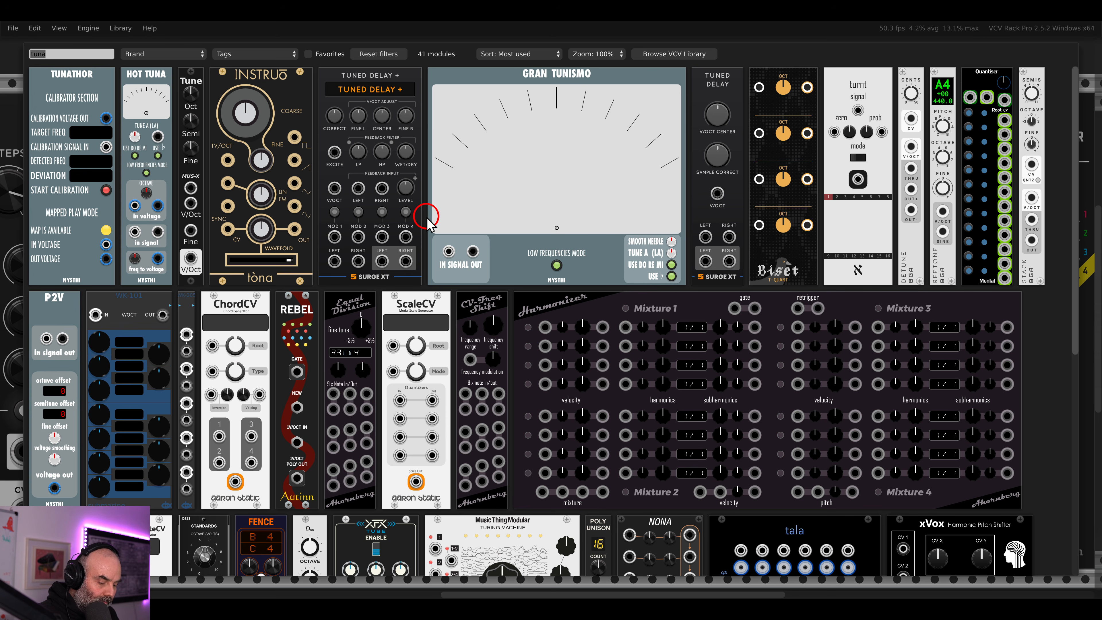
key("BackSpace")
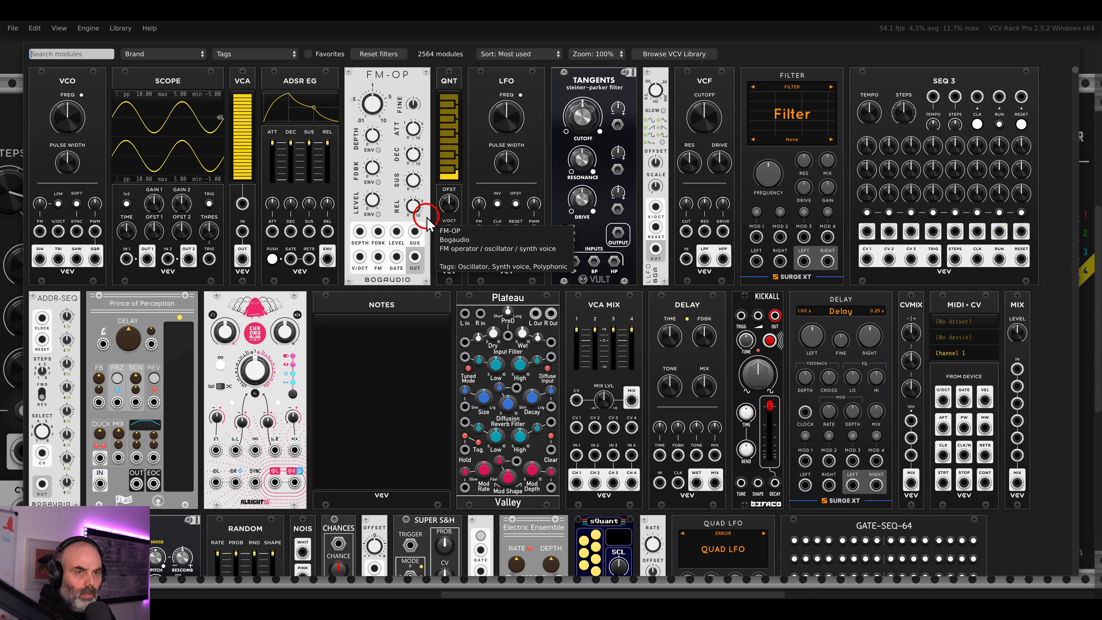
type("rsc")
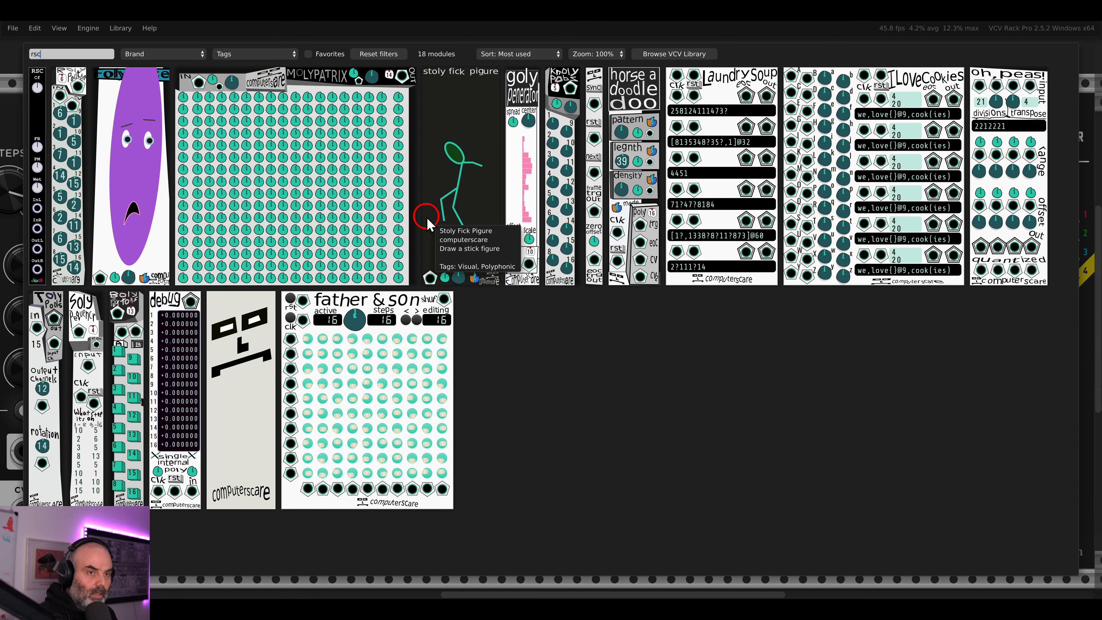
key("BackSpace")
key("BackSpace")
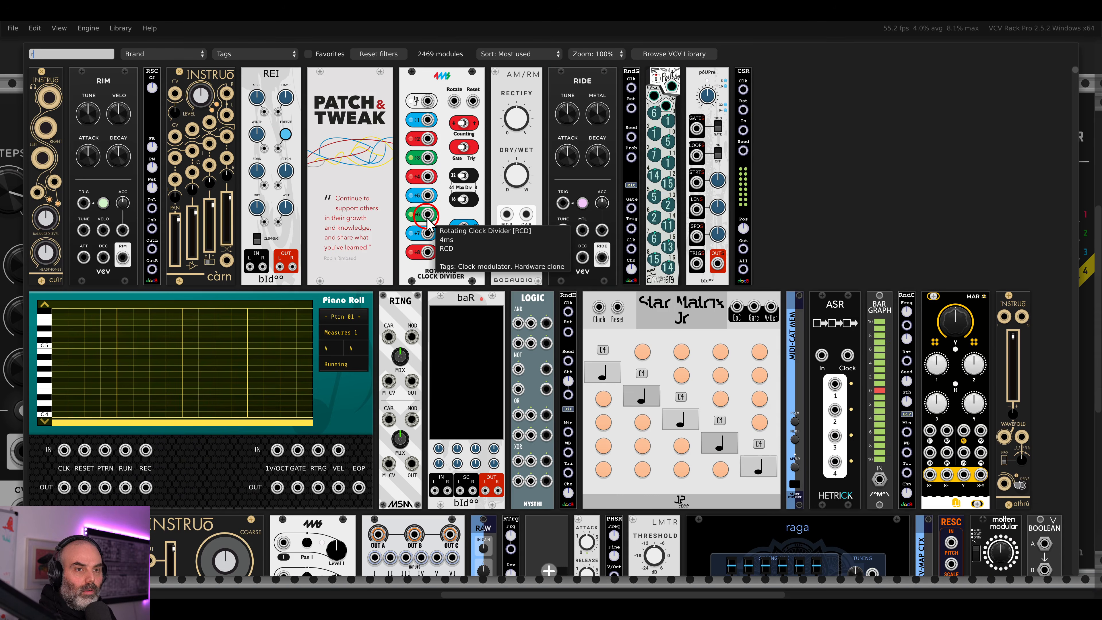
type("es")
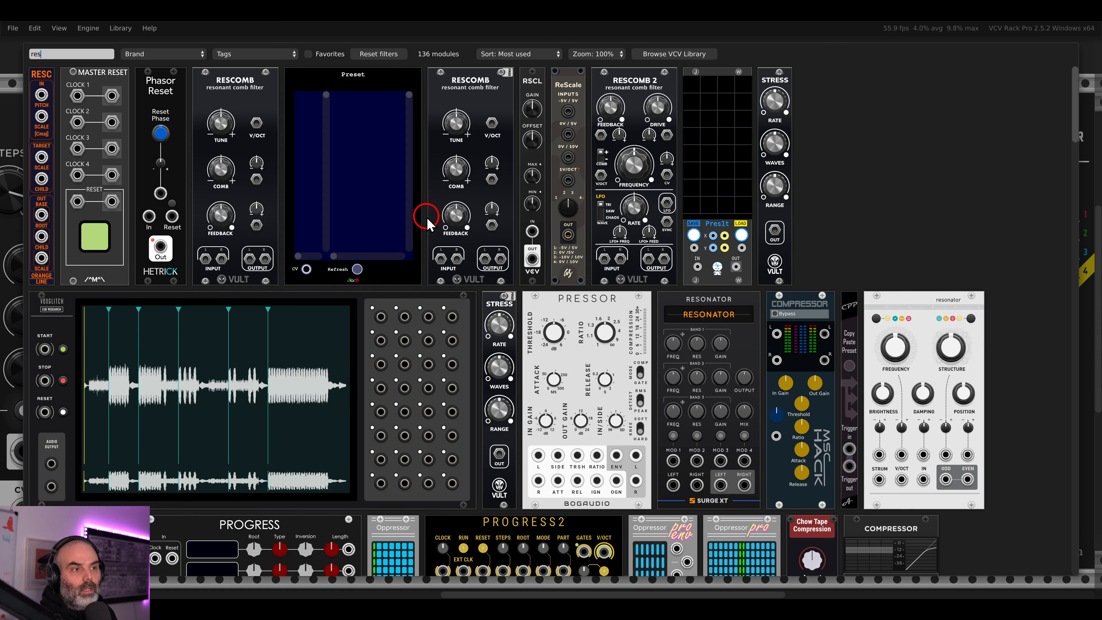
left_click_drag(532, 104, 489, 167)
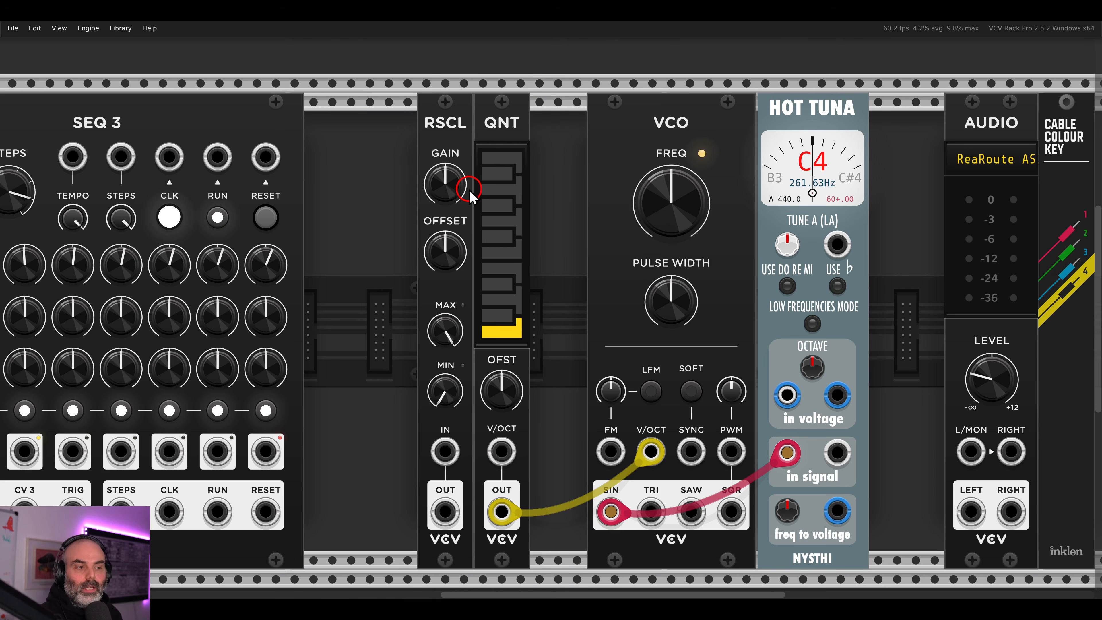
- Patch RSCL's output into QNT's V/OCT input and VCO's sine output into AUDIO's left input, and sweep RSCL's offset
left_click_drag(445, 512, 502, 451)
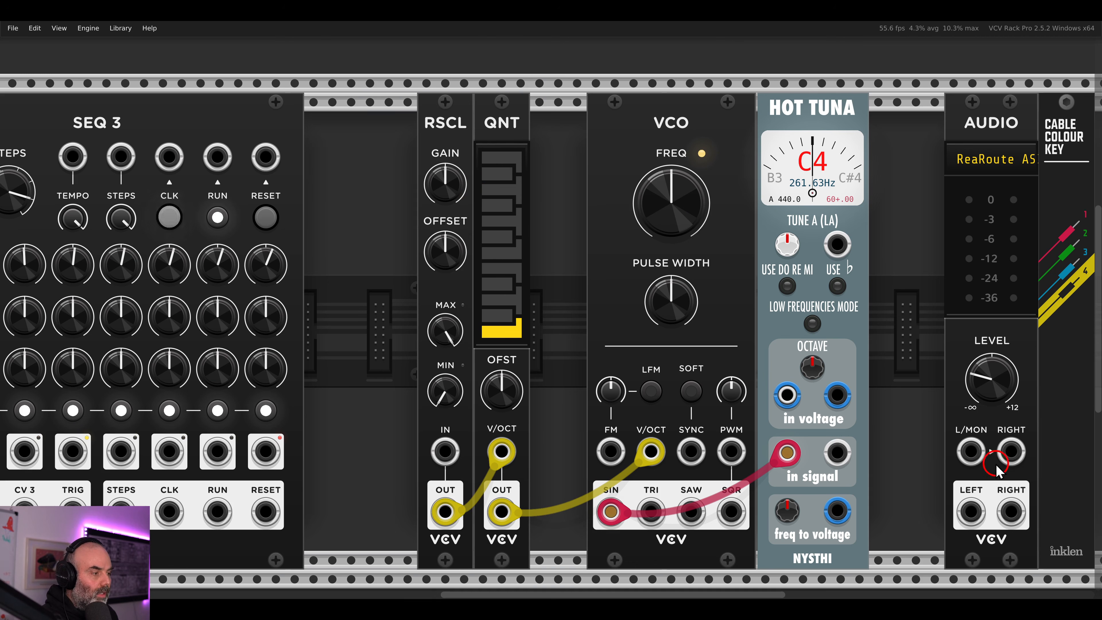
left_click_drag(971, 452, 611, 511)
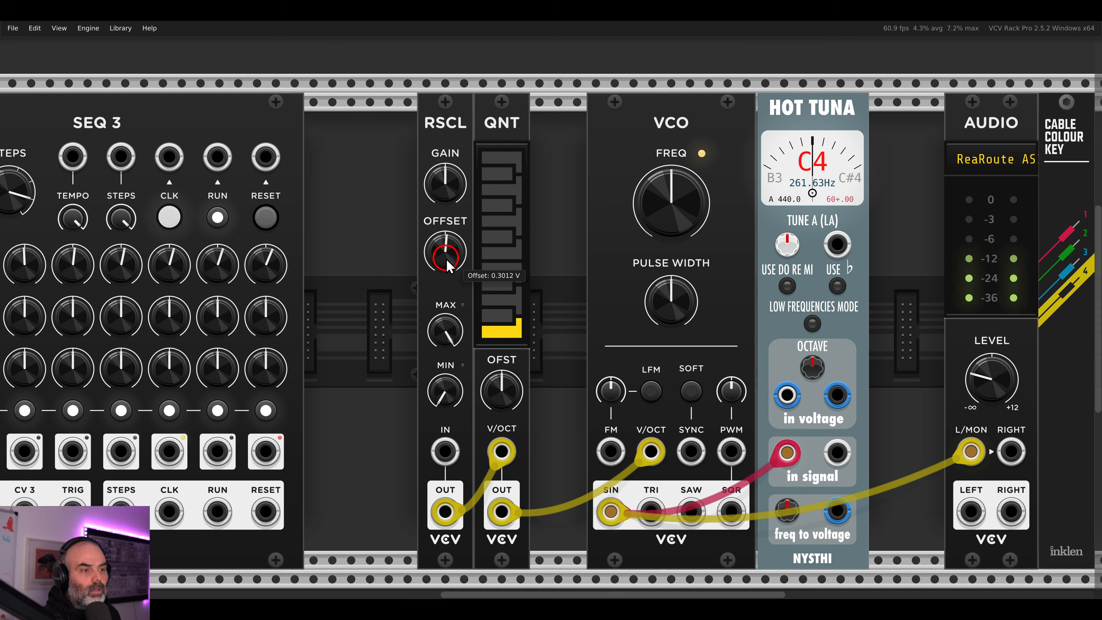
mouse_move(447, 263)
left_mouse_down()
mouse_move(439, 236)
mouse_move(445, 272)
mouse_move(446, 259)
left_mouse_up()
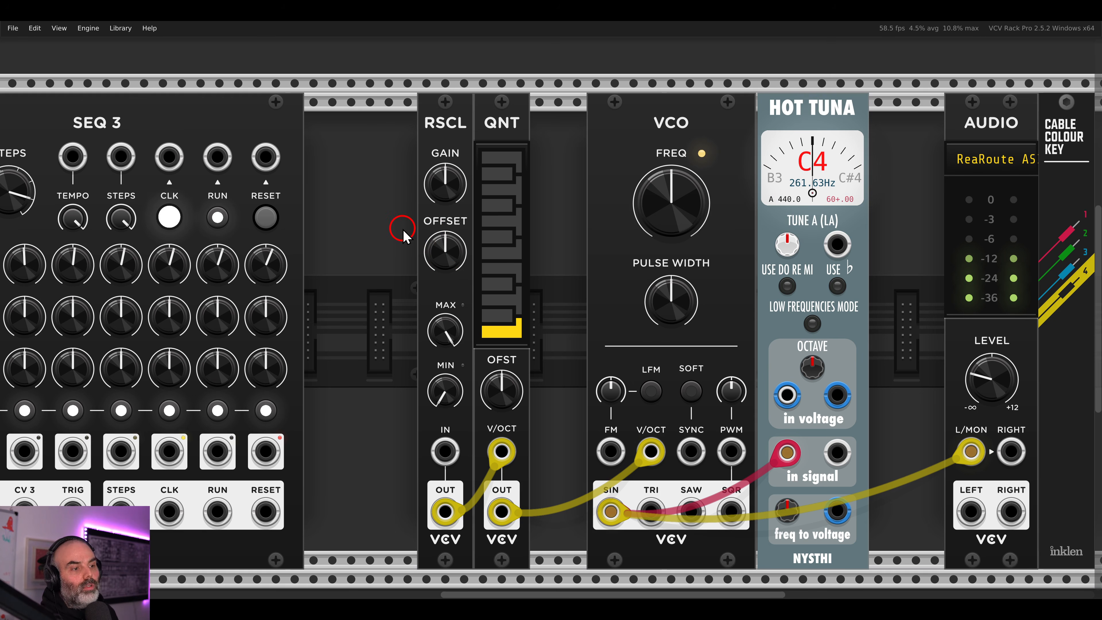
- Turn on QNT's E and G notes, sweep RSCL's offset upward and reset it to 0 V
left_click(514, 269)
left_click(521, 222)
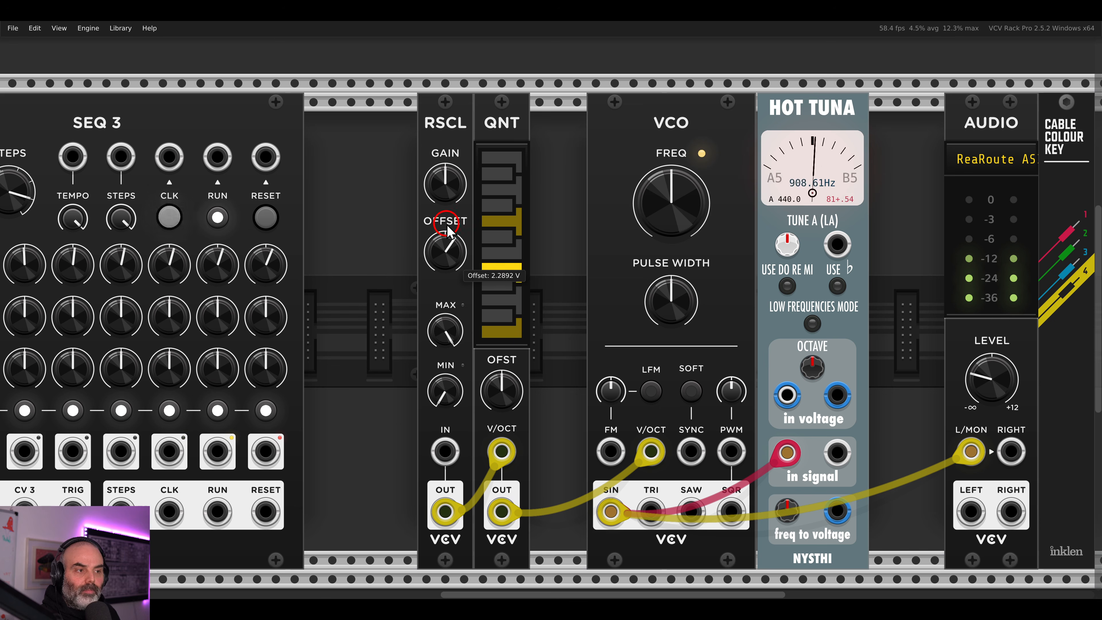
double_click(450, 246)
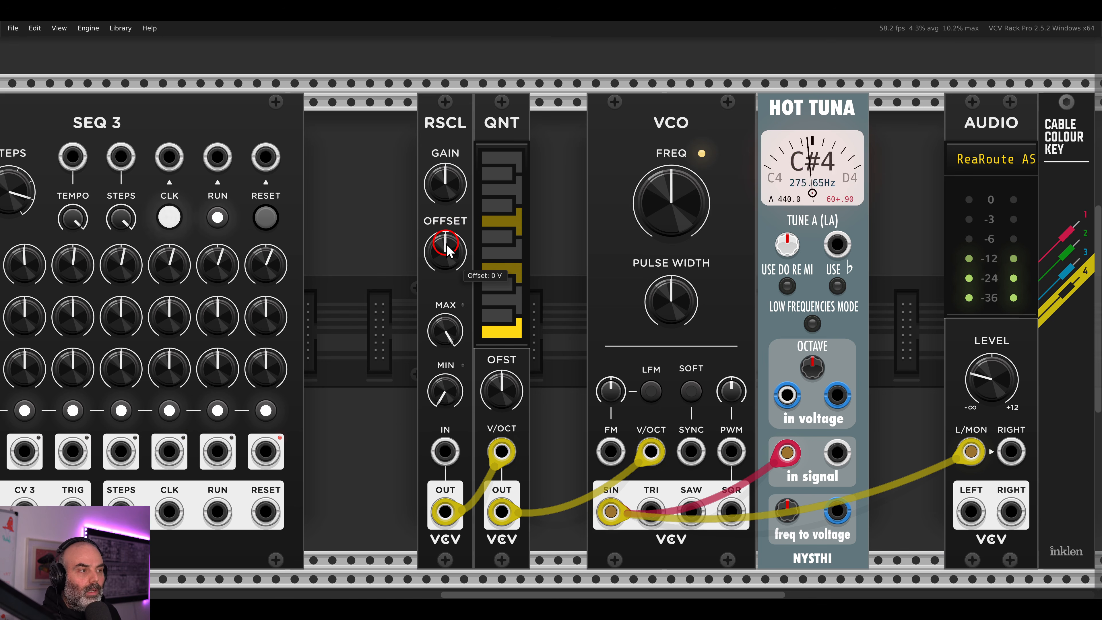
- Set VCO's frequency to F#, sweep RSCL's offset through QNT's enabled notes and reset the offset to 0 V
mouse_move(664, 202)
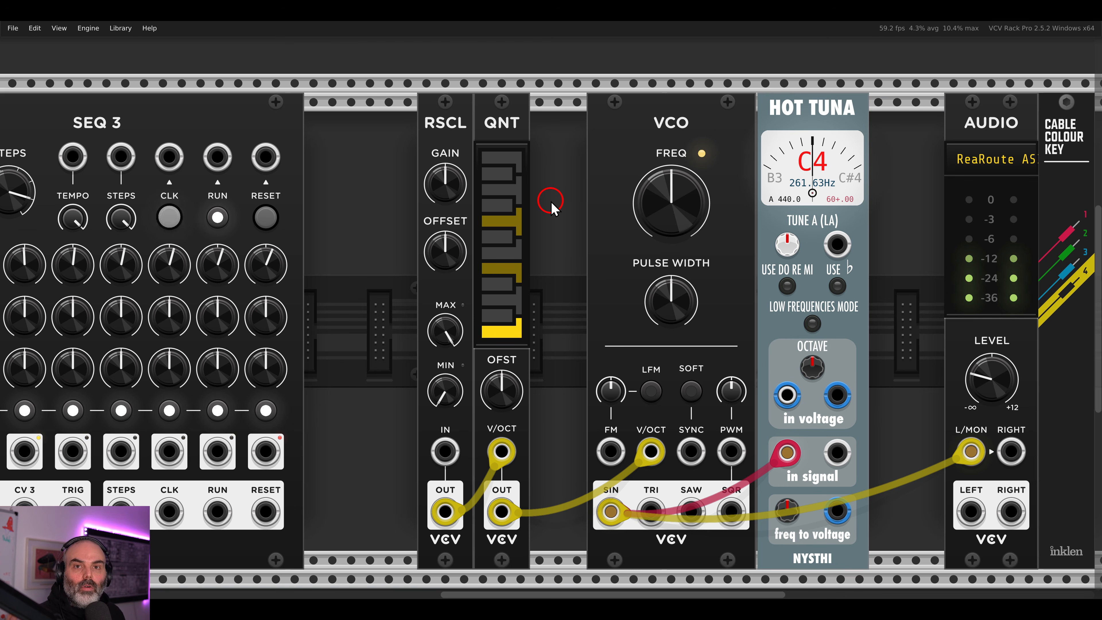
right_click(667, 202)
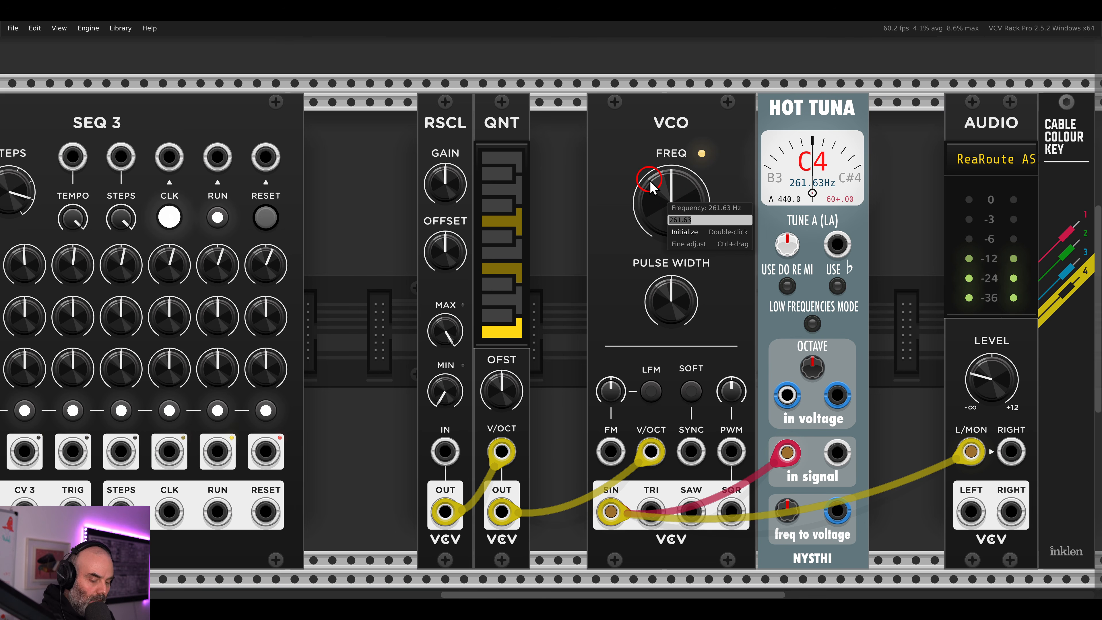
type("f")
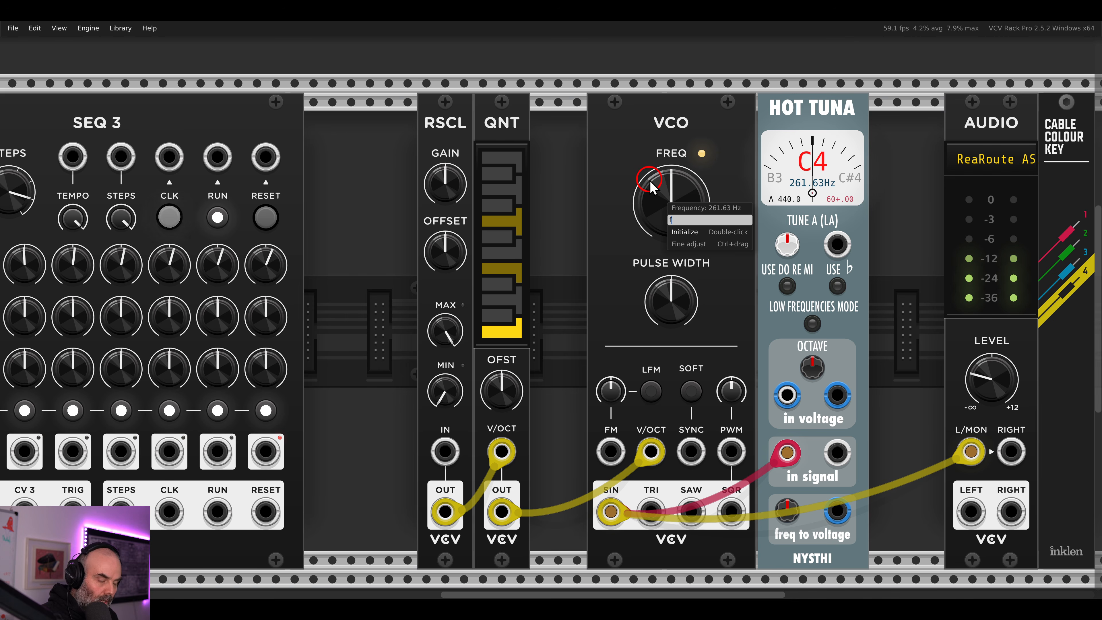
type("#")
key("Return")
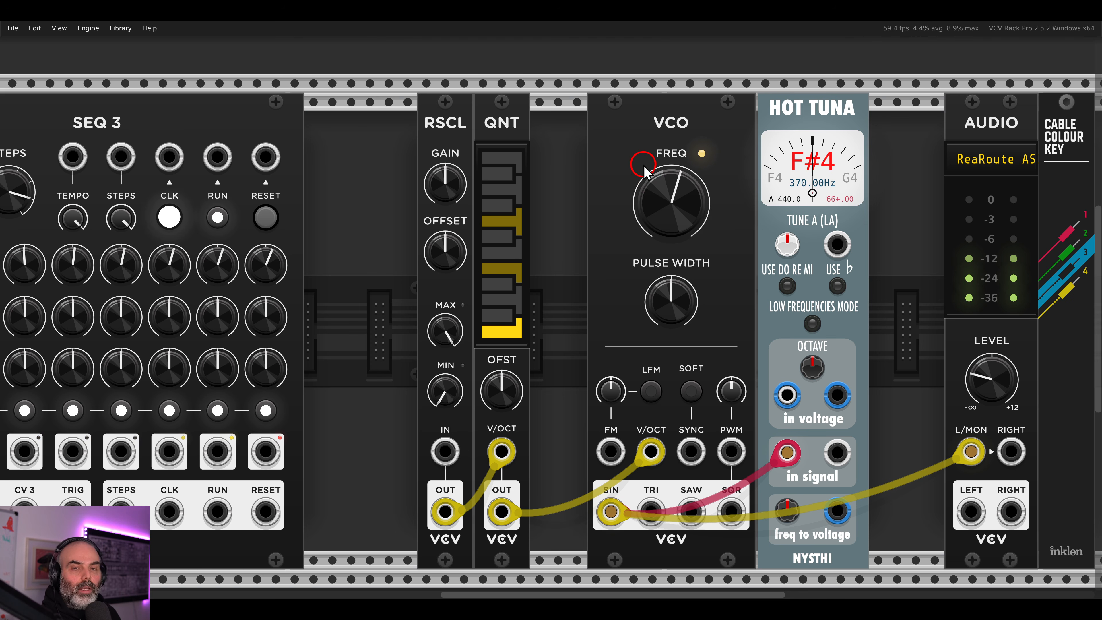
mouse_move(442, 251)
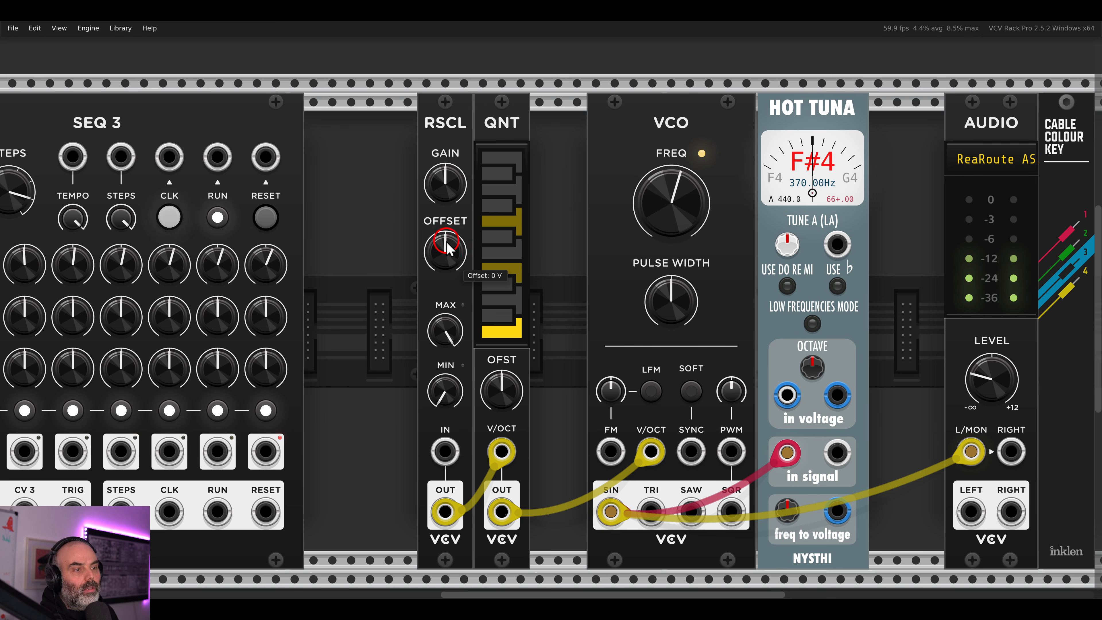
mouse_move(442, 251)
left_mouse_down()
mouse_move(439, 235)
mouse_move(443, 261)
mouse_move(443, 230)
left_mouse_up()
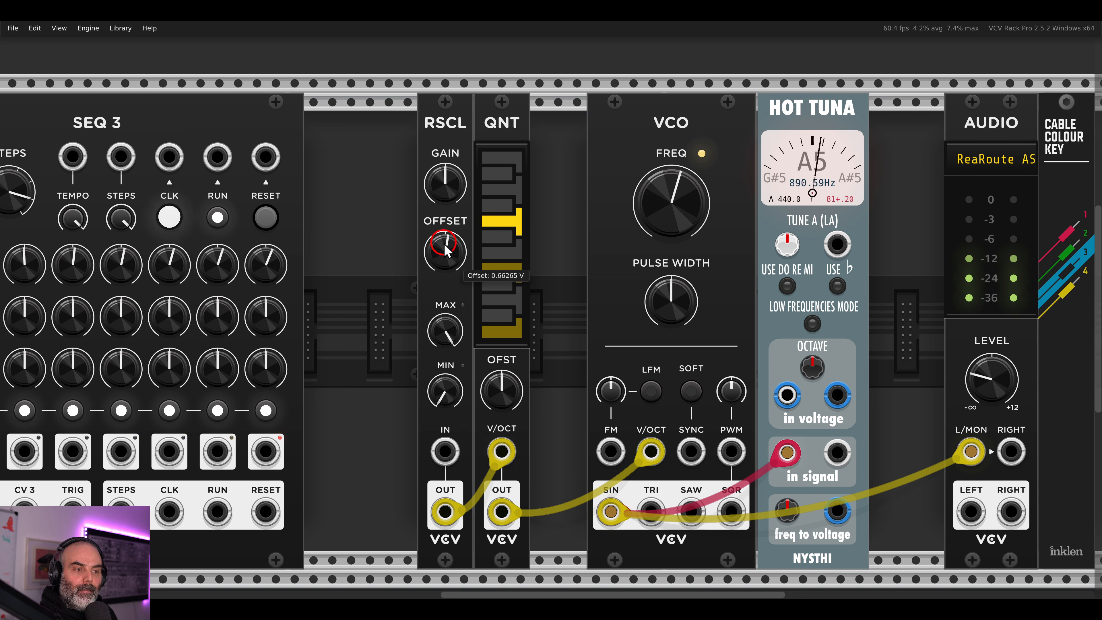
double_click(445, 238)
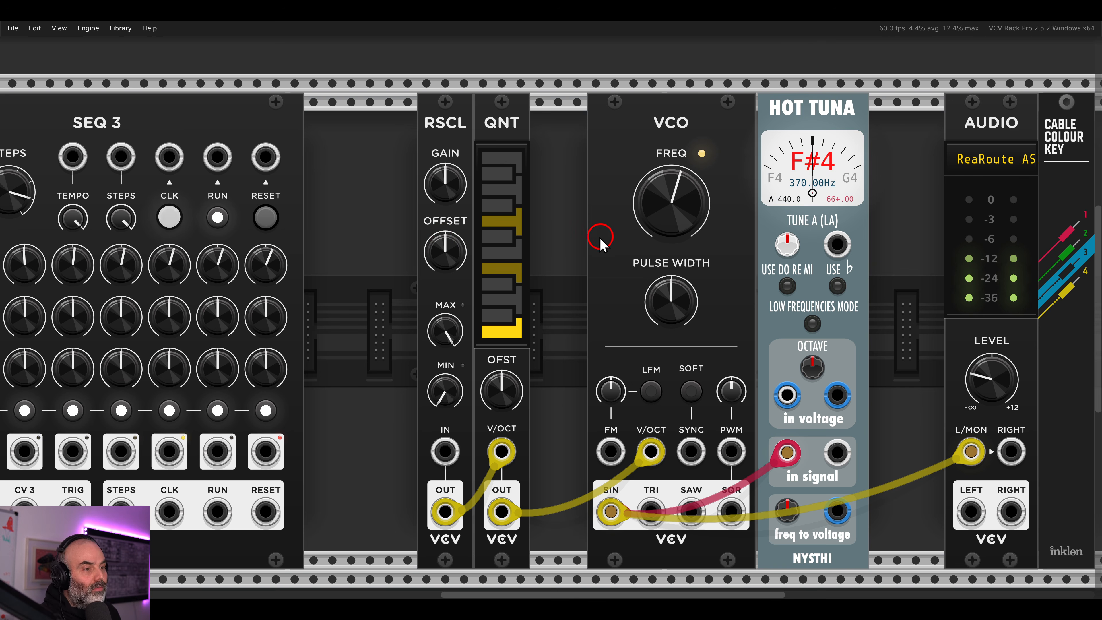
- Change QNT's enabled notes to a C minor scale: C, D, D#, F, G, G# and A#
left_click(514, 220)
left_click(515, 270)
left_click(517, 291)
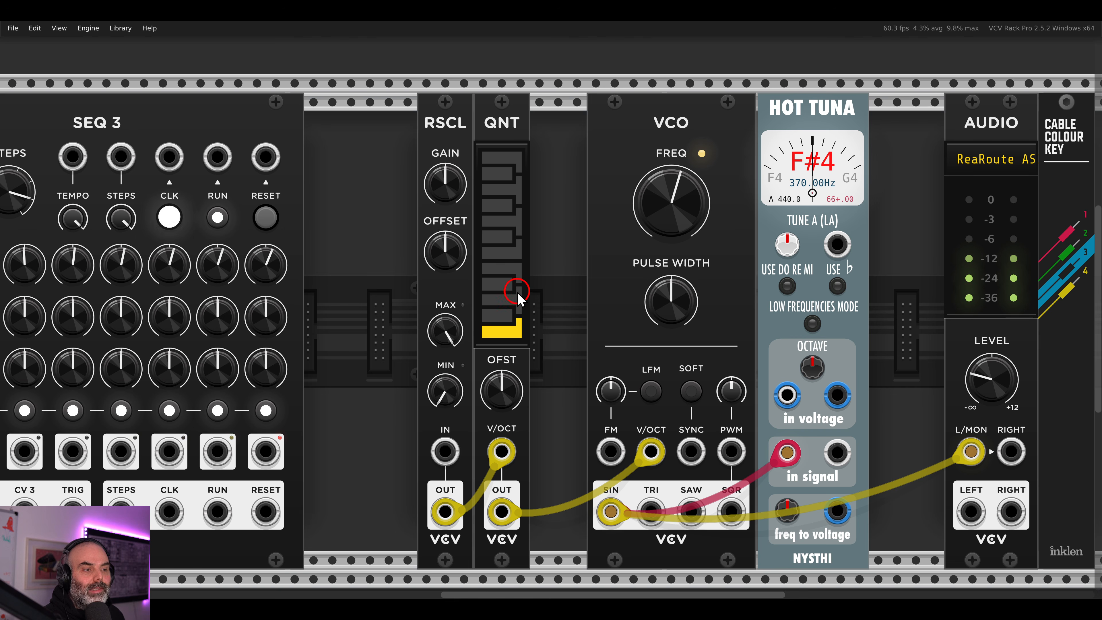
left_click(509, 287)
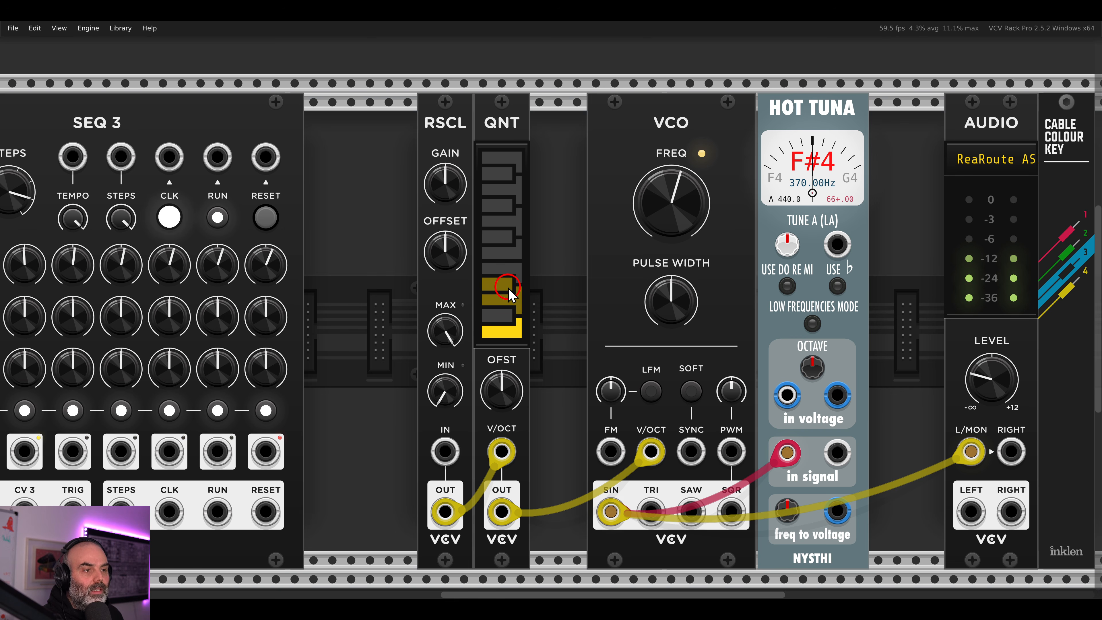
left_click(516, 252)
left_click(514, 217)
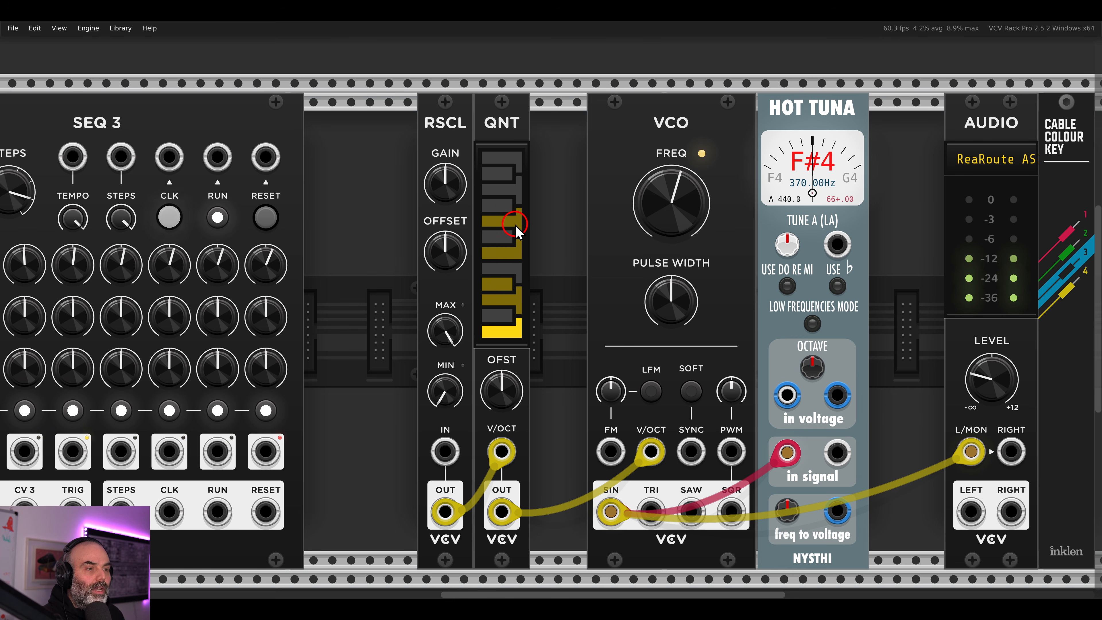
left_click(505, 171)
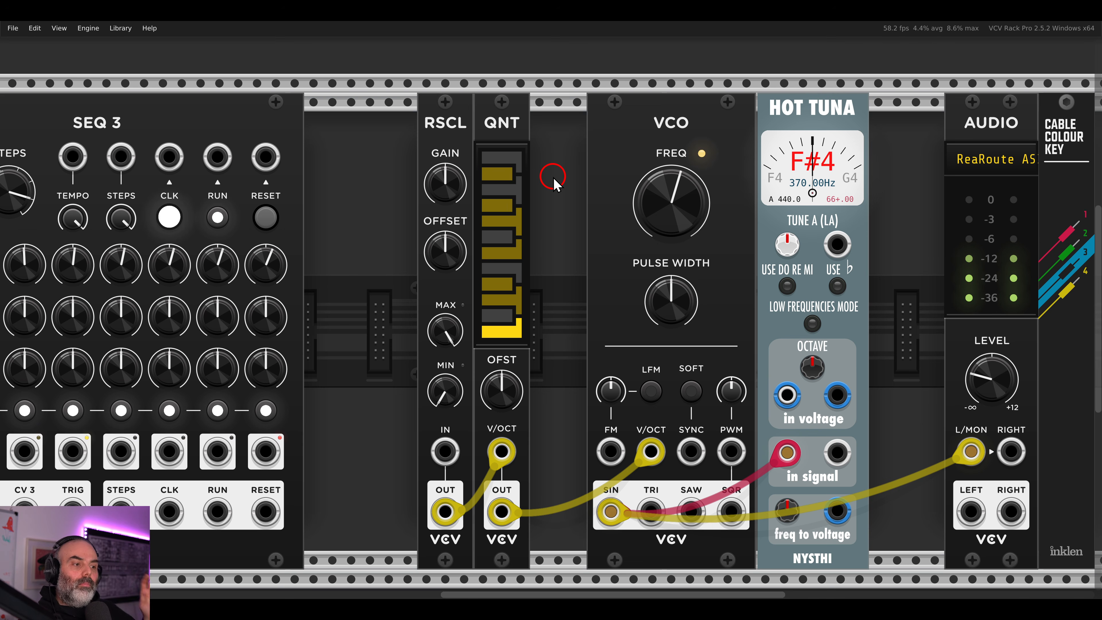
right_click(514, 135)
mouse_move(537, 176)
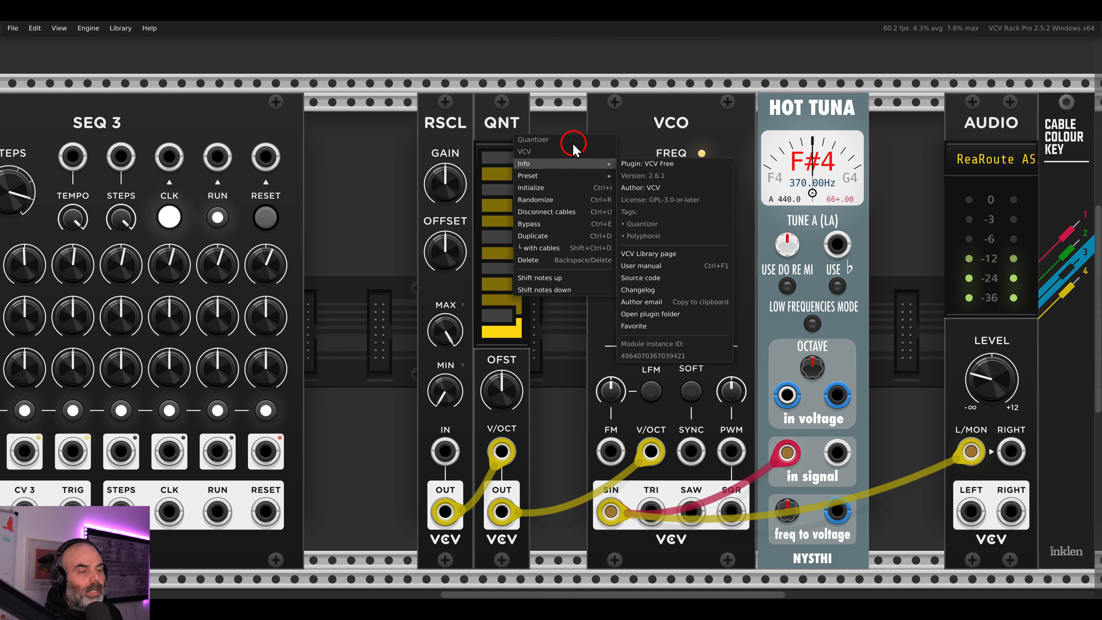
left_click(548, 117)
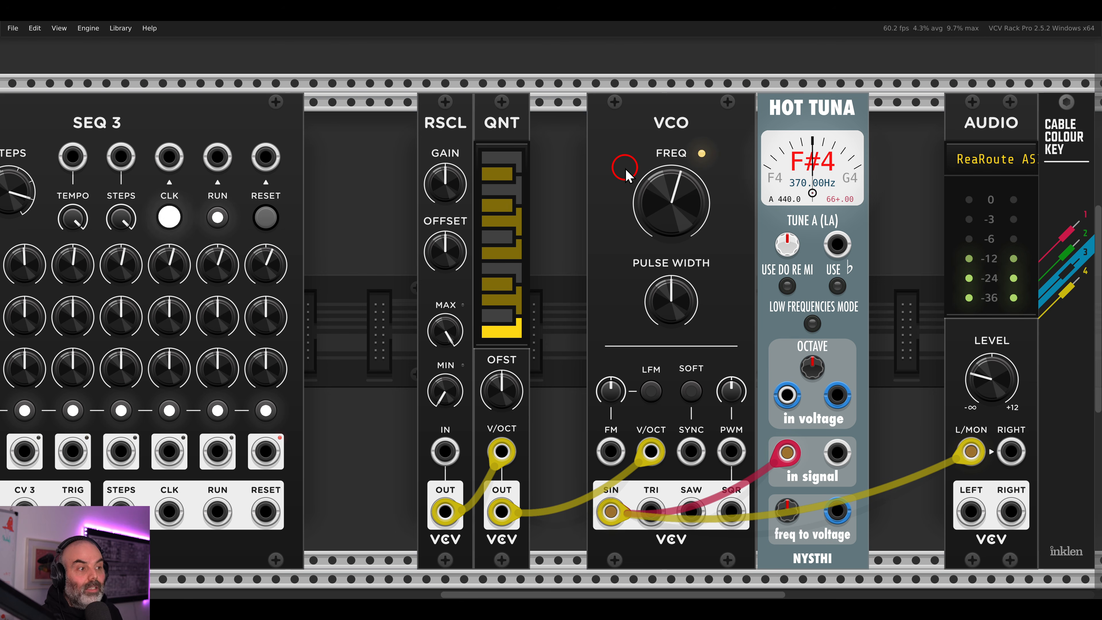
- Set VCO's frequency to B4, sweep RSCL's offset through the minor scale and reset the offset to 0 V
right_click(669, 200)
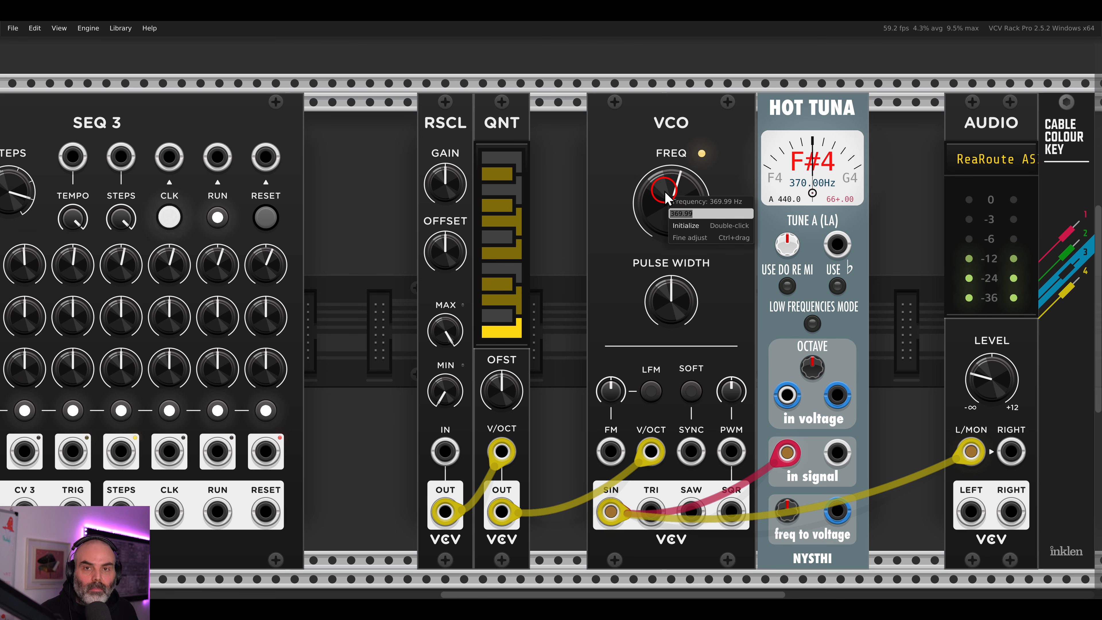
type("b4")
key("Return")
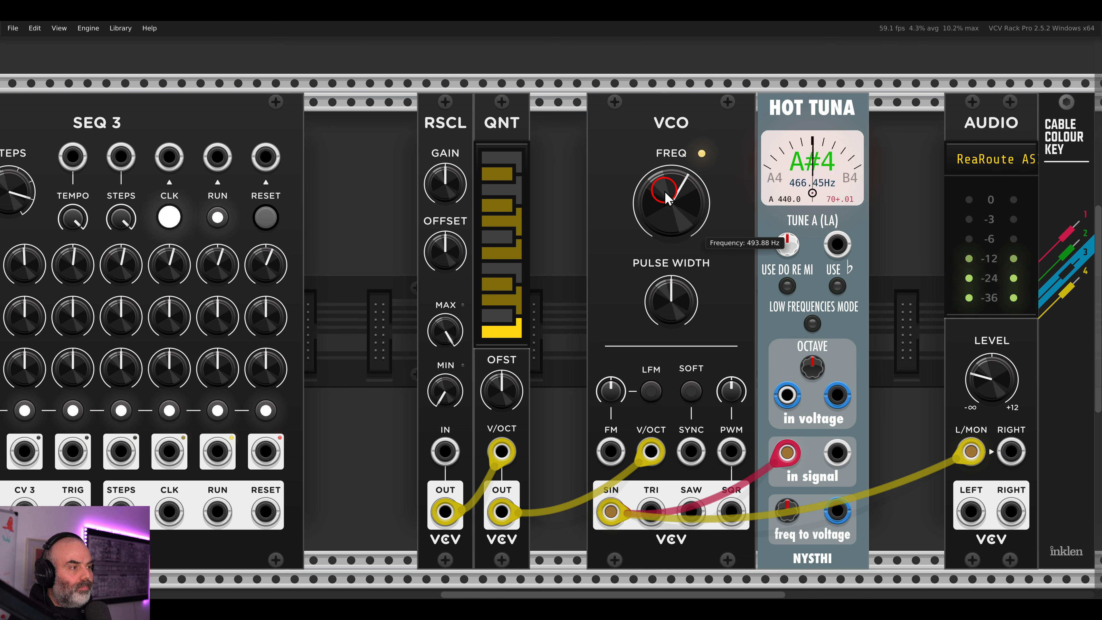
left_click_drag(454, 250, 448, 252)
double_click(448, 252)
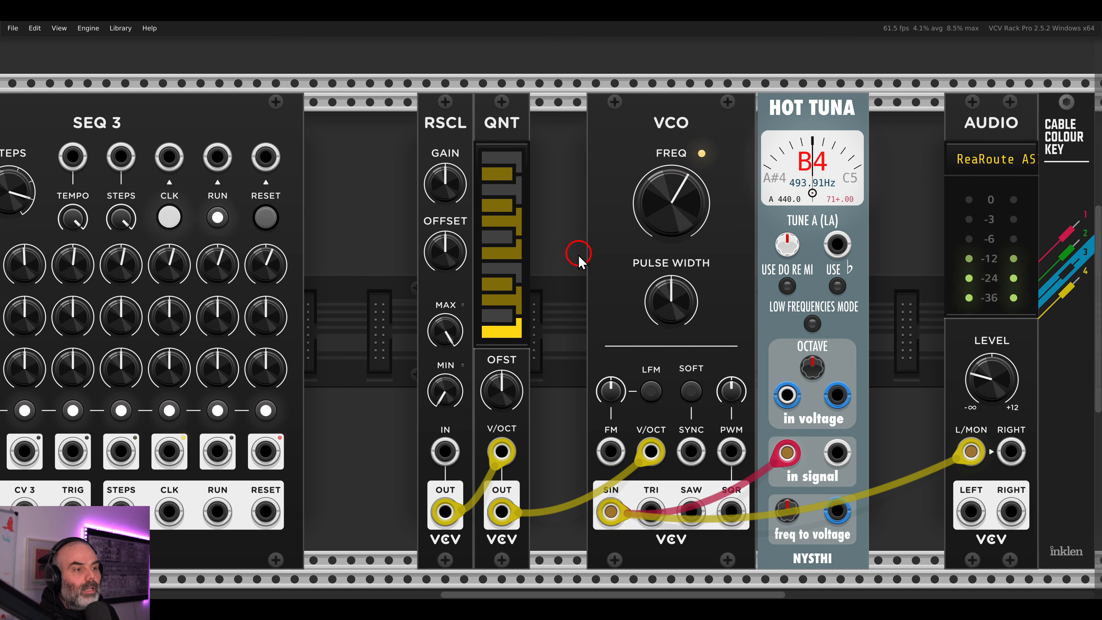
- Reduce QNT's enabled notes to the C minor pentatonic scale: C, D#, F, G and A#
left_click(514, 252)
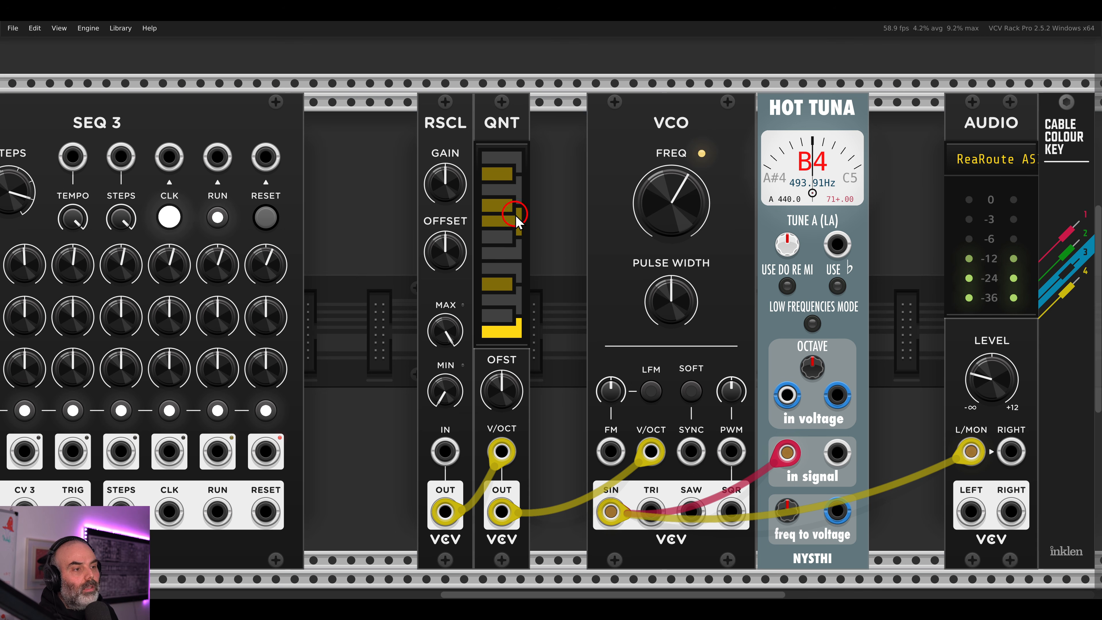
left_click(512, 204)
left_click(510, 174)
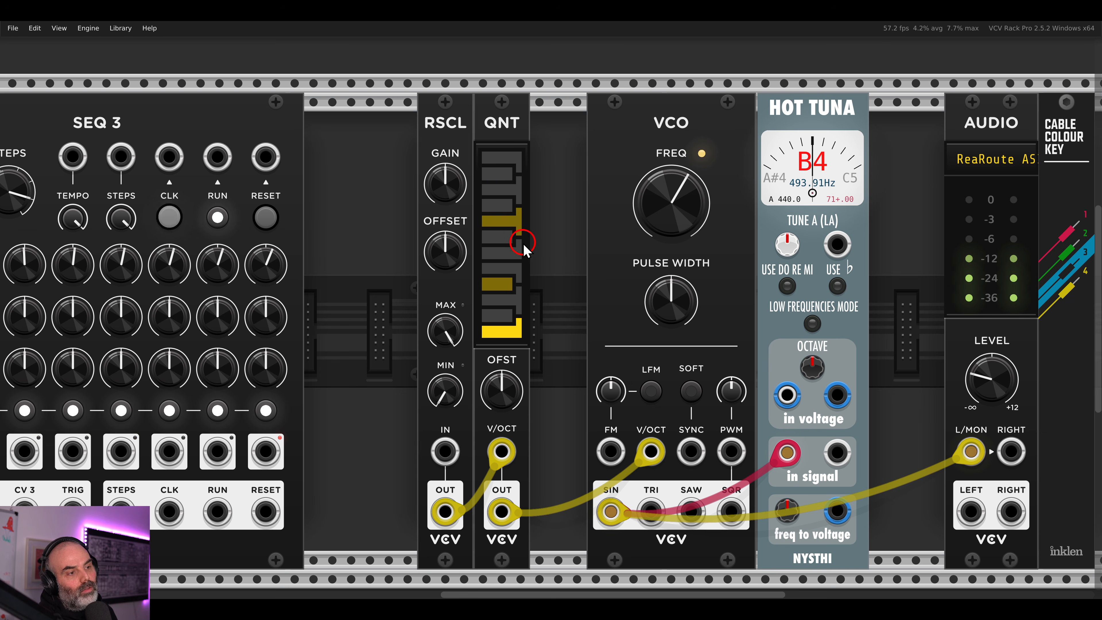
left_click(514, 252)
left_click(507, 174)
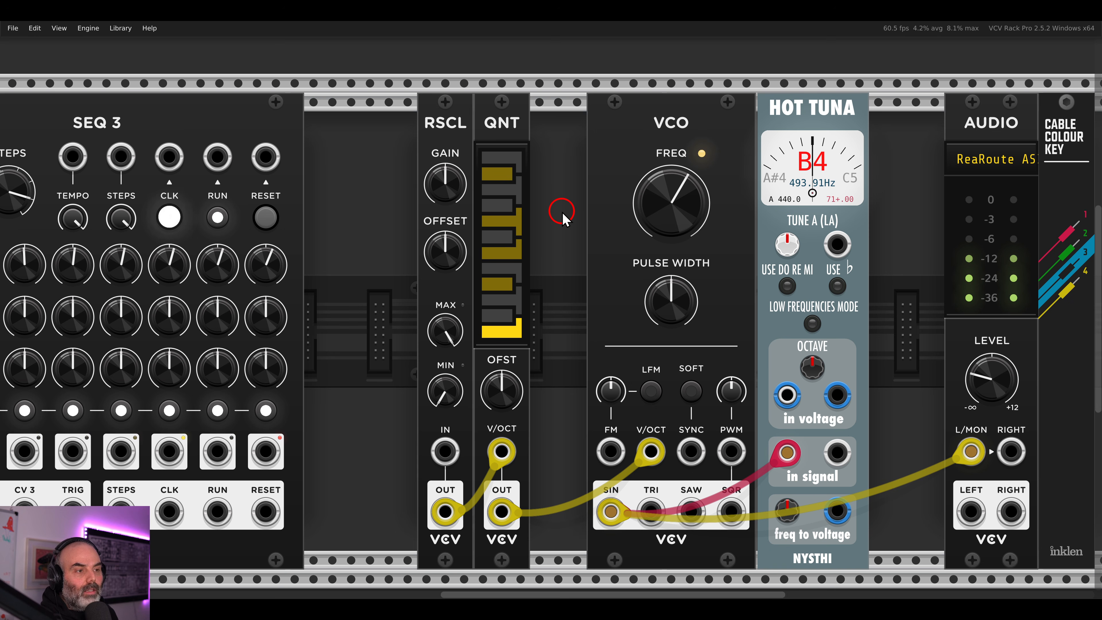
- Set VCO's frequency to G4 and sweep RSCL's offset through the pentatonic notes
right_click(678, 215)
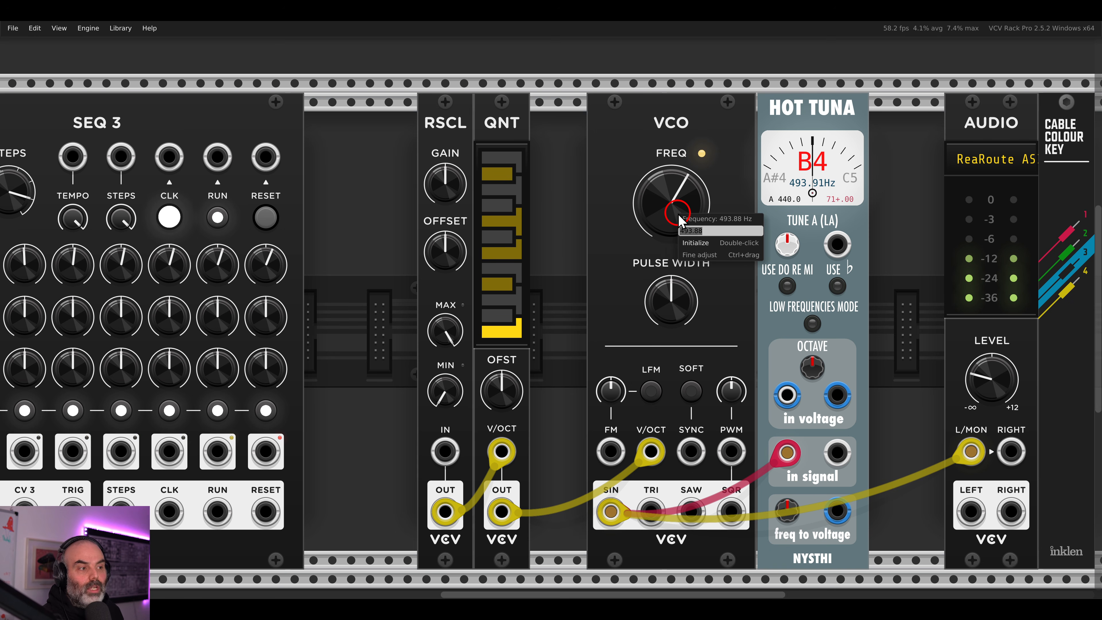
type("g4")
key("Return")
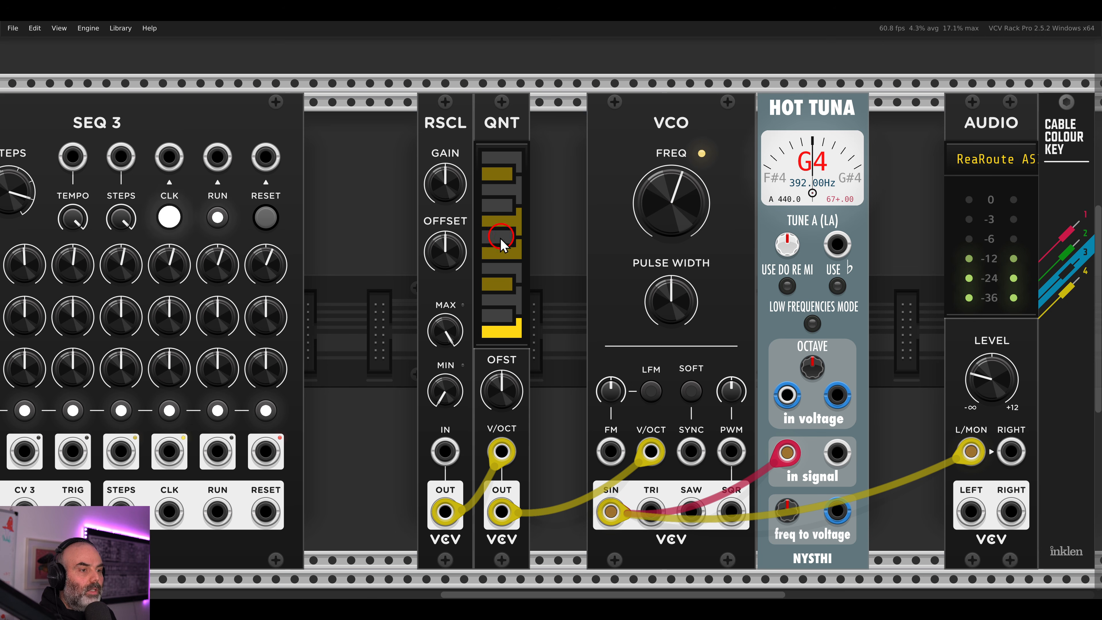
mouse_move(450, 244)
left_mouse_down()
mouse_move(450, 258)
mouse_move(448, 244)
left_mouse_up()
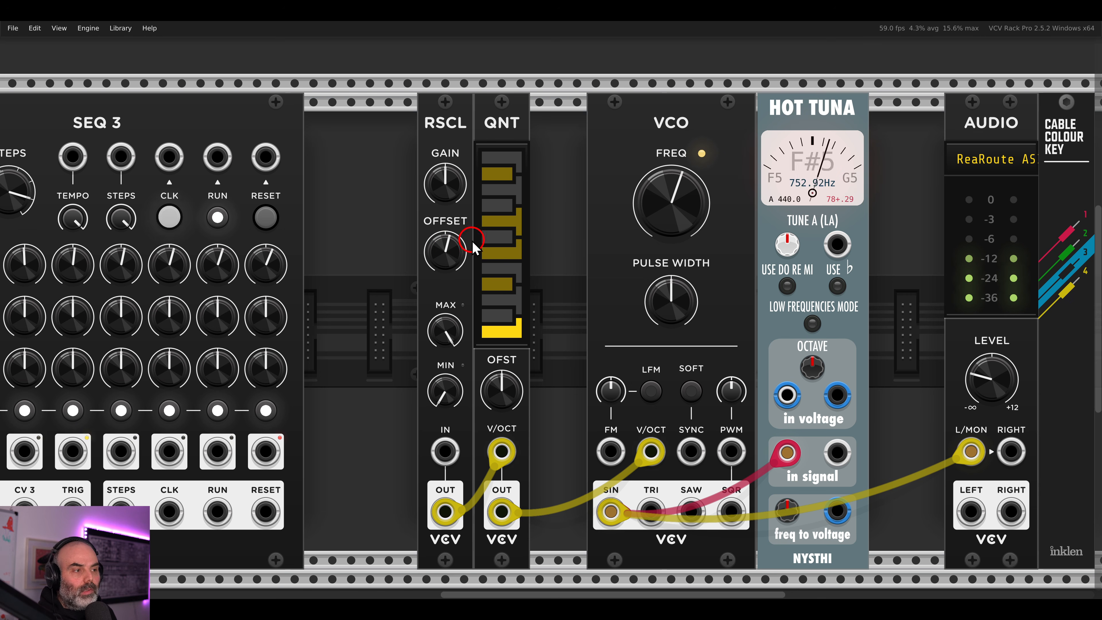
- Set VCO's frequency to C#, sweep RSCL's offset through the pentatonic notes and reset the offset to 0 V
right_click(660, 212)
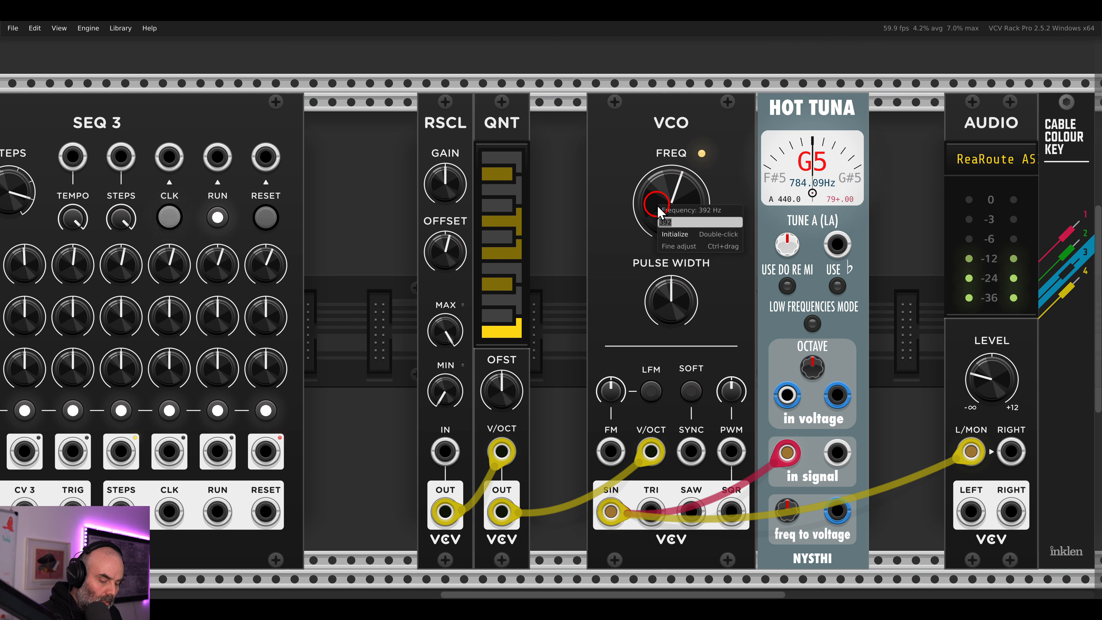
type("c#")
key("Return")
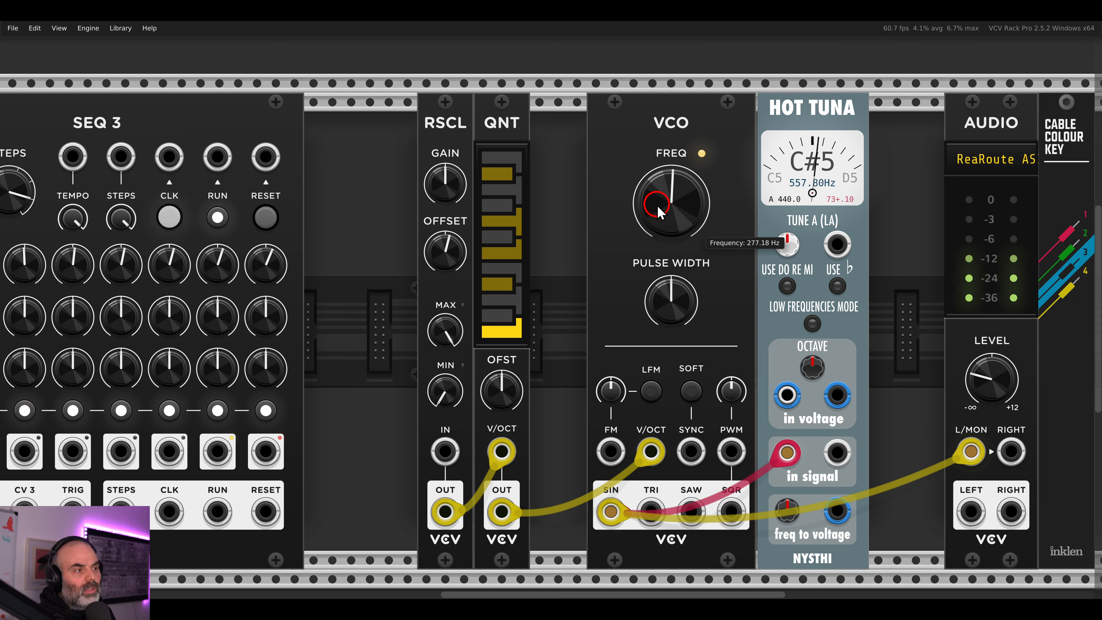
mouse_move(449, 254)
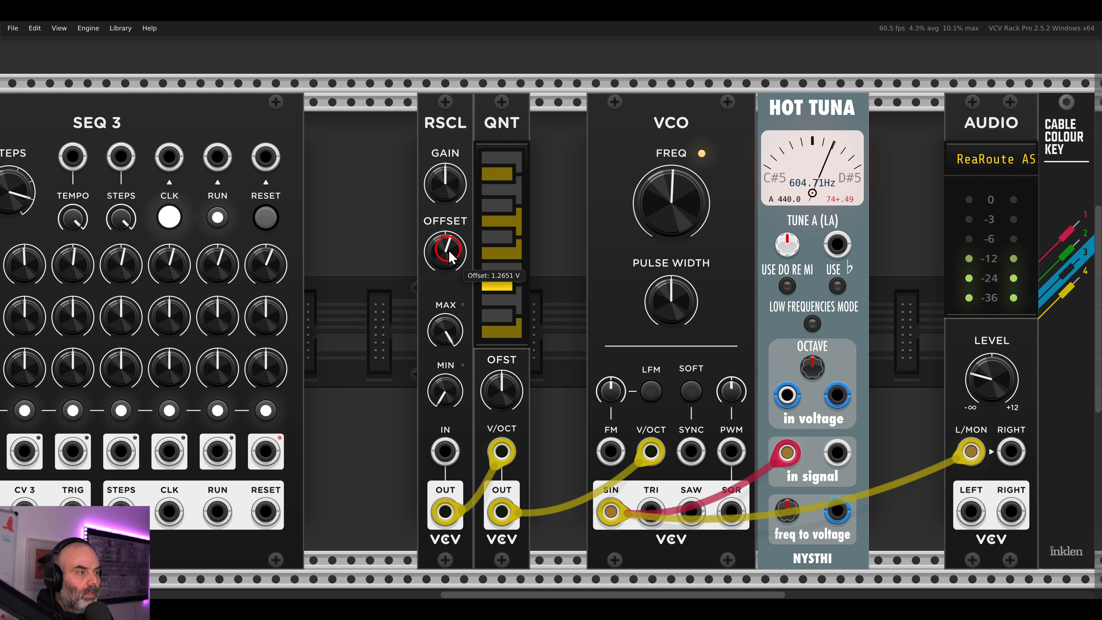
mouse_move(450, 254)
left_mouse_down()
mouse_move(450, 236)
mouse_move(449, 255)
left_mouse_up()
double_click(448, 255)
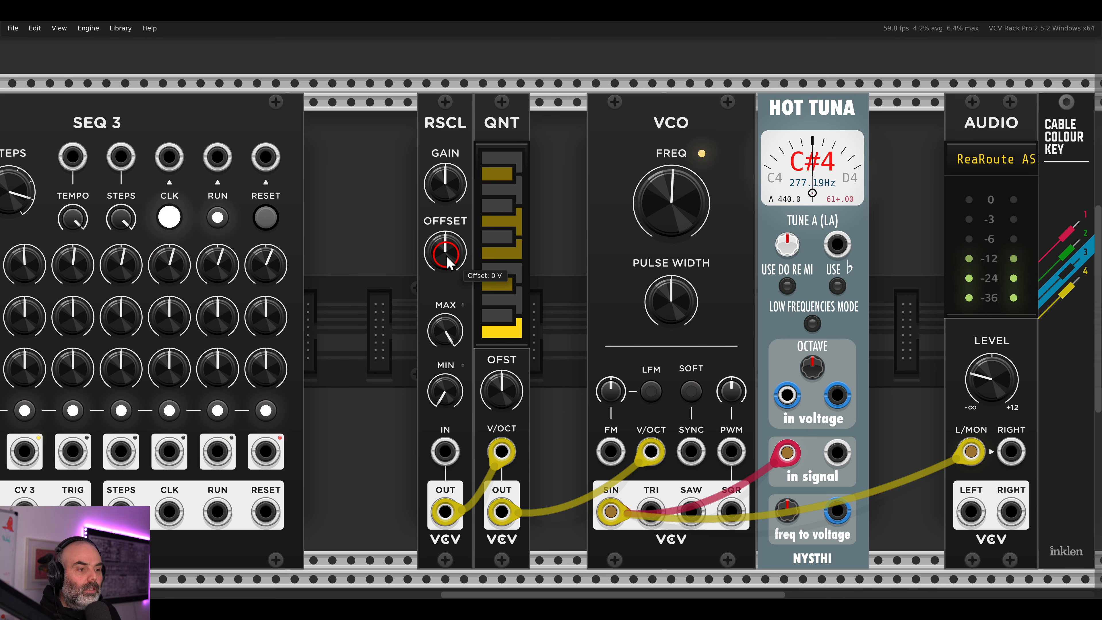
- Reset VCO's frequency to its default and set it to the note D
double_click(672, 204)
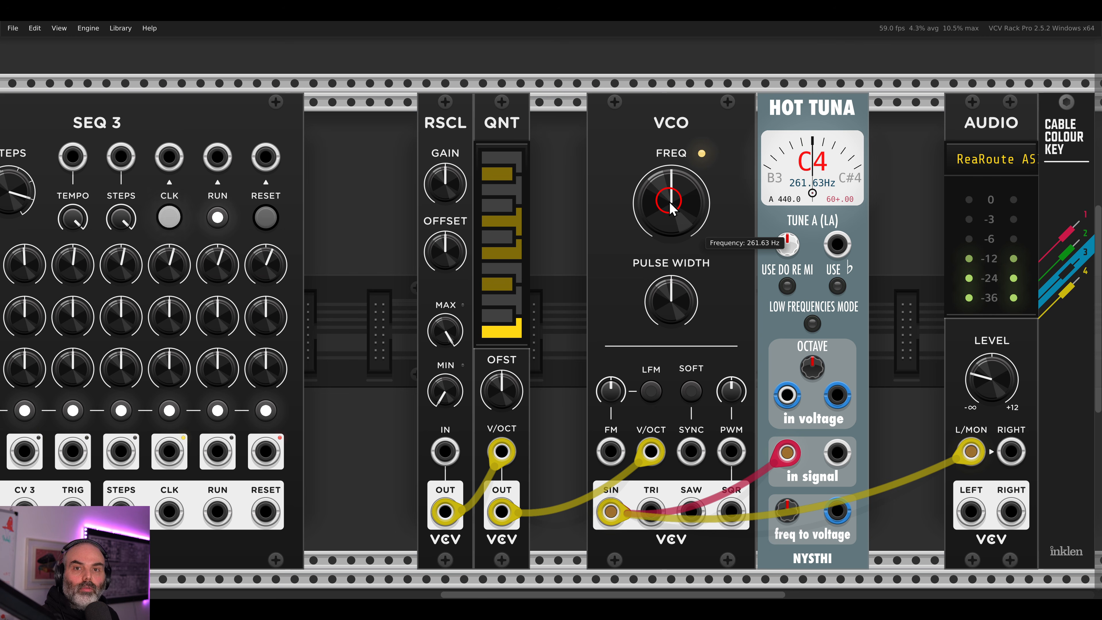
right_click(673, 208)
type("d")
key("Return")
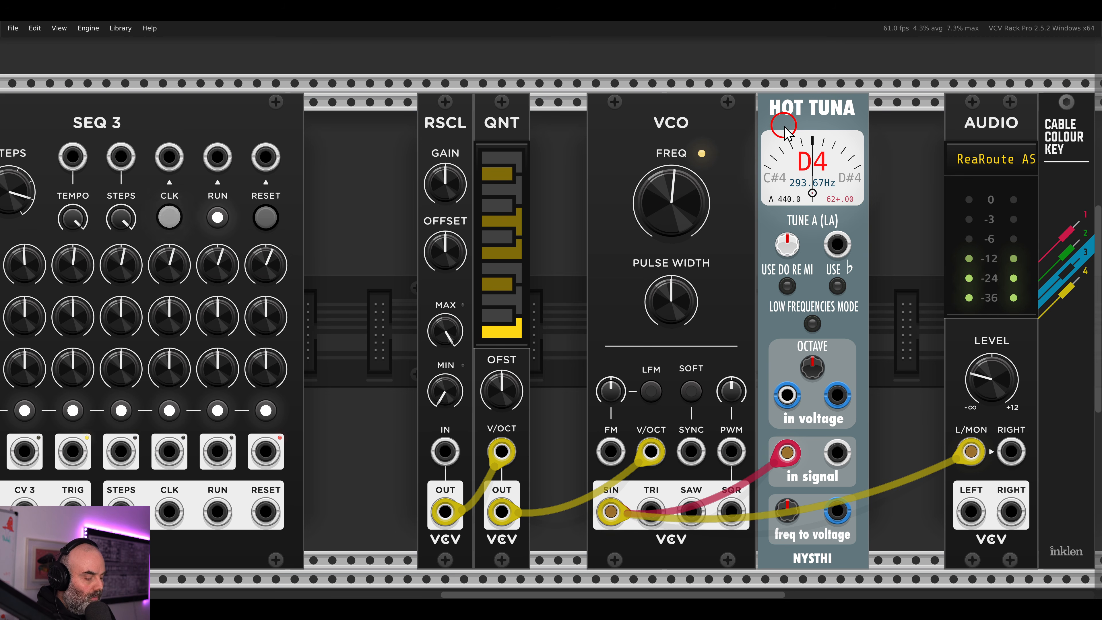
- Delete the HOT TUNA and RSCL modules from the rack
key("Delete")
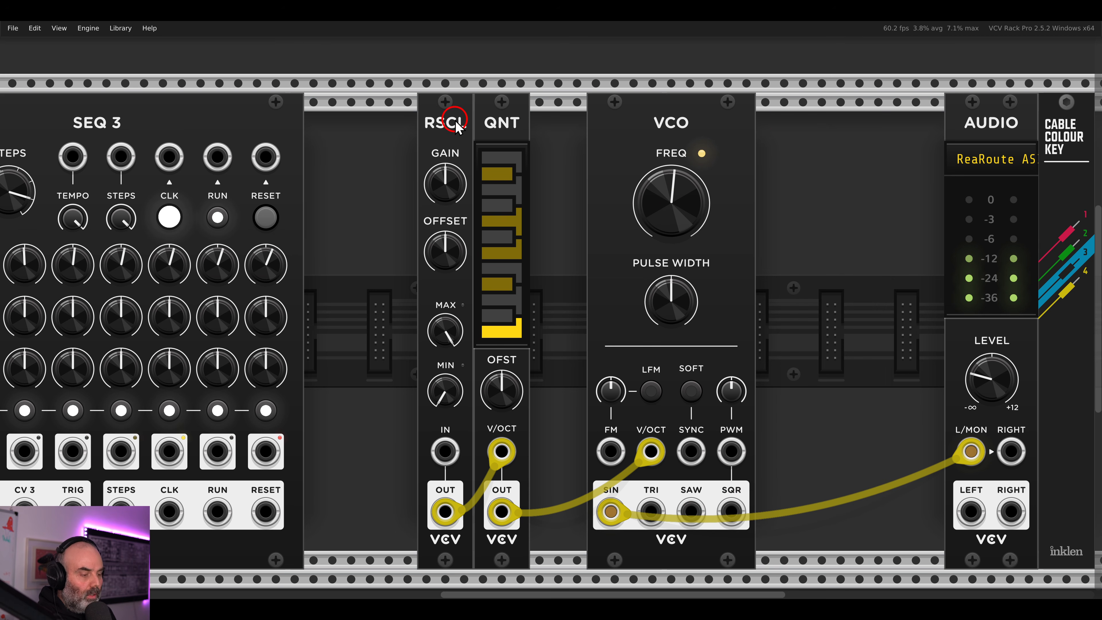
key("Delete")
left_click_drag(445, 182, 626, 188)
scroll(627, 187, "down", 1)
left_click_drag(534, 256, 597, 231)
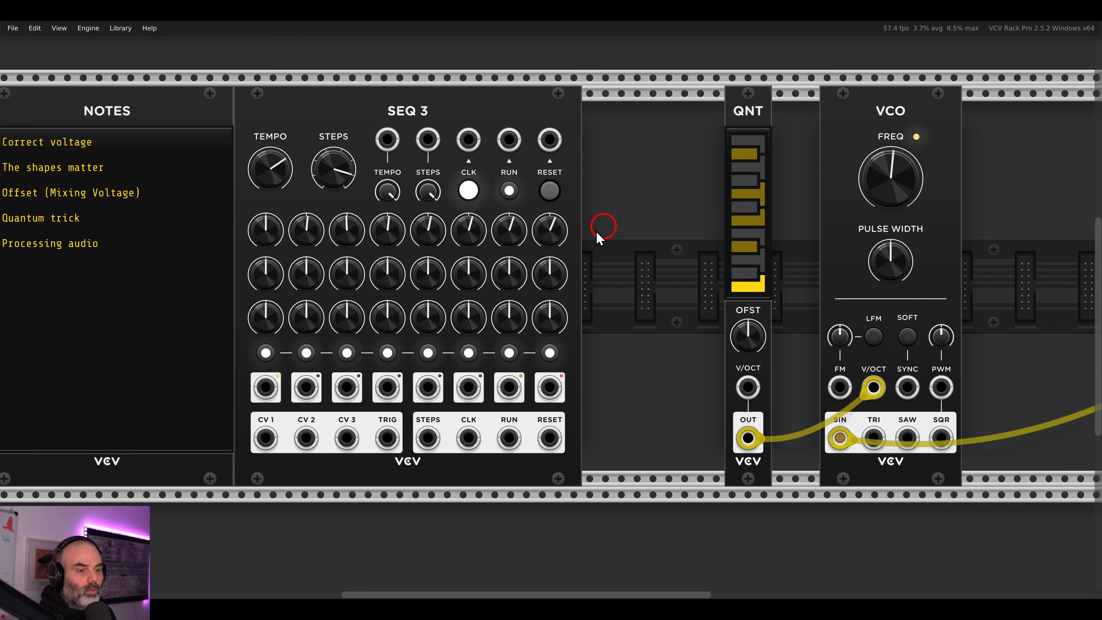
- Patch SEQ 3's CV 1 output to QNT's V/OCT input and place SEQ 3, QNT and VCO side by side
left_click_drag(266, 438, 748, 387)
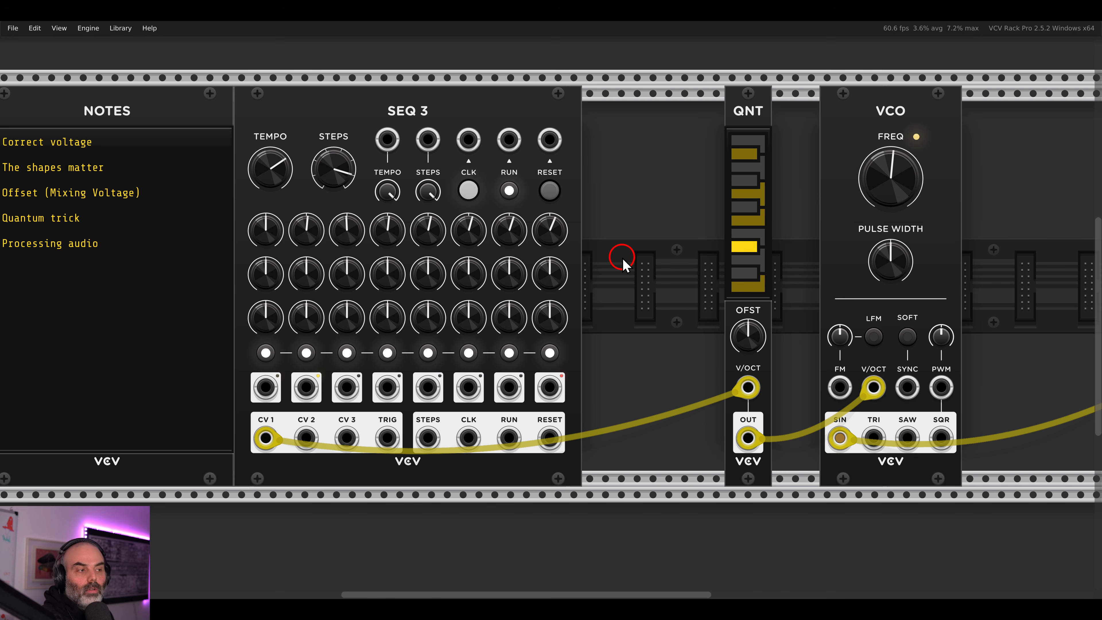
left_click_drag(748, 116, 607, 116)
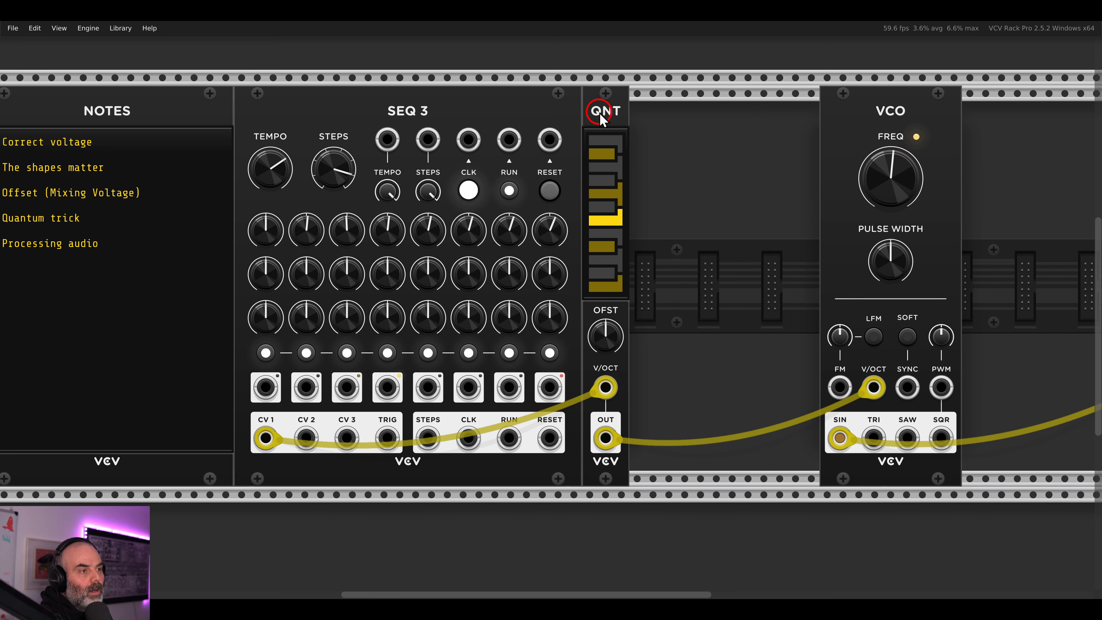
left_click_drag(871, 124, 681, 126)
left_click_drag(827, 131, 681, 109)
left_click(693, 81)
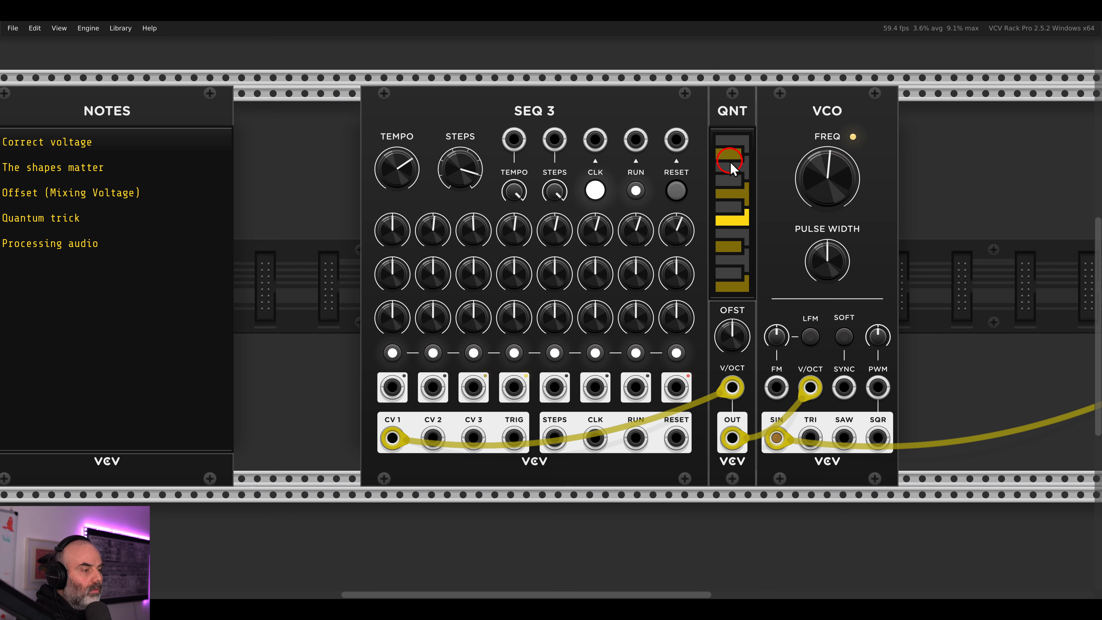
- Recolour the cable on VCO's SIN output to red
left_click(778, 440)
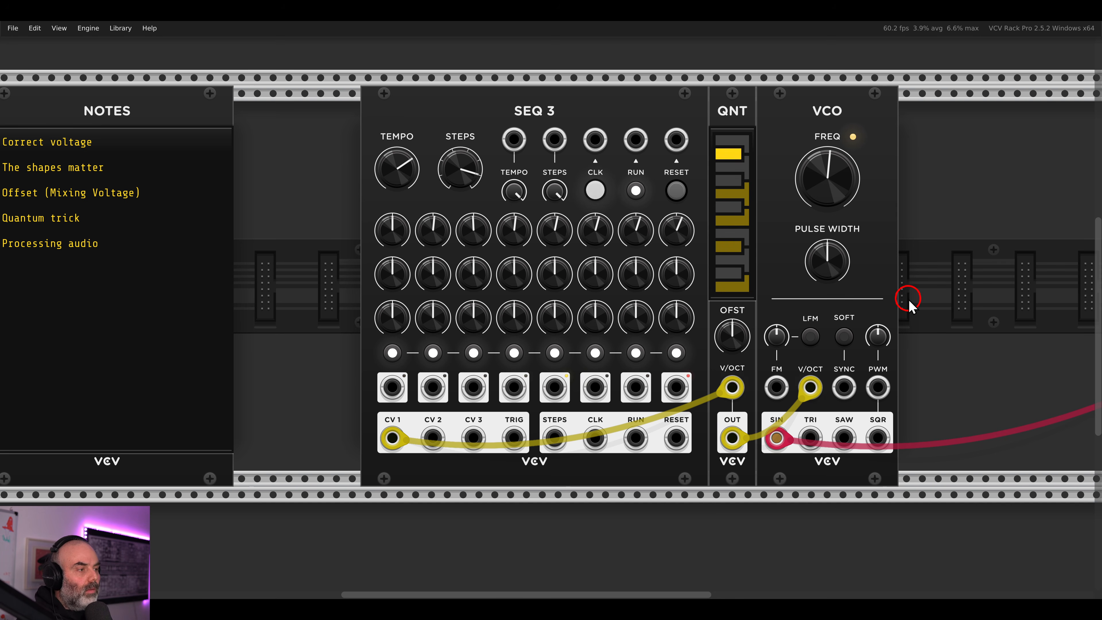
left_click_drag(921, 282, 815, 282)
scroll(816, 282, "down", 1)
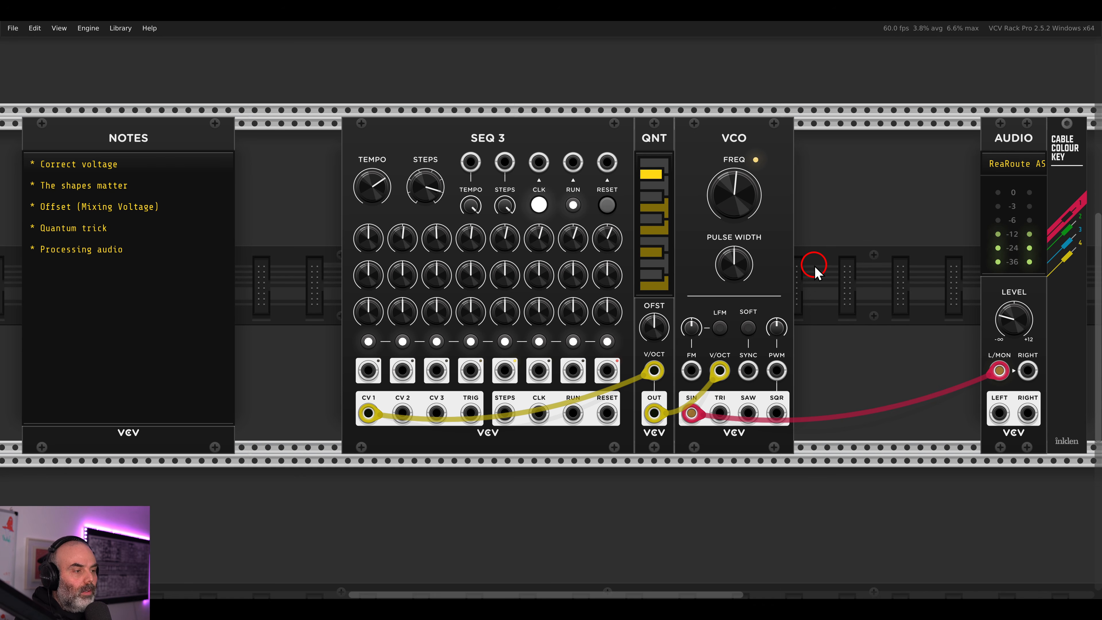
- Add a VCA module beside VCO and disconnect VCO's SIN output from AUDIO
left_click_drag(815, 266, 509, 221)
left_click_drag(572, 152, 477, 152)
left_click(686, 209)
right_click(687, 208)
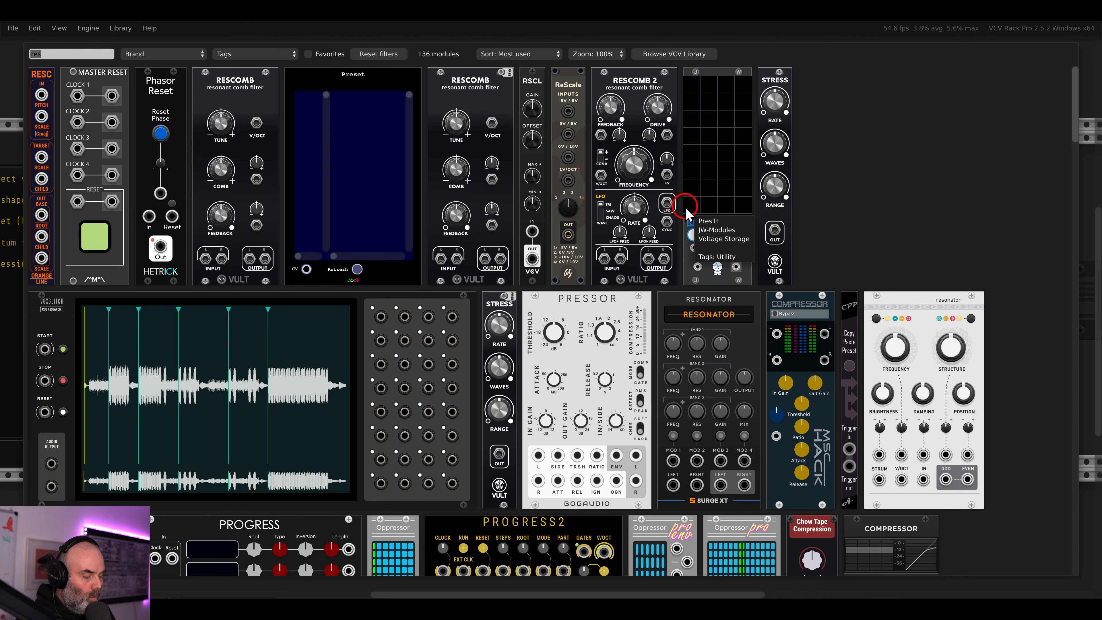
key("BackSpace")
left_click_drag(255, 101, 565, 354)
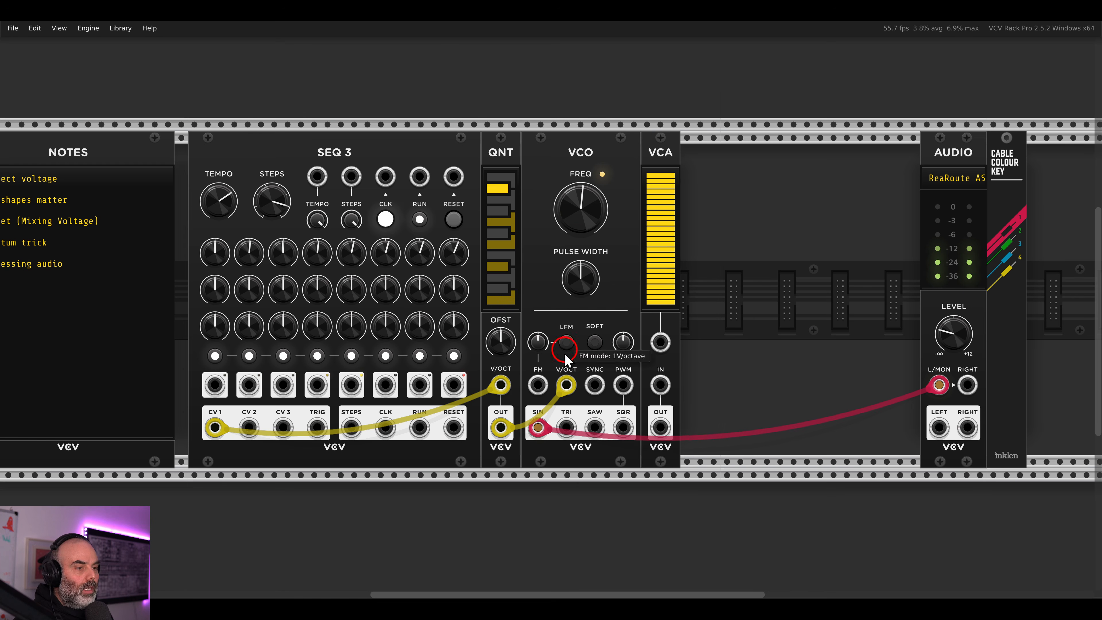
left_click_drag(540, 429, 761, 358)
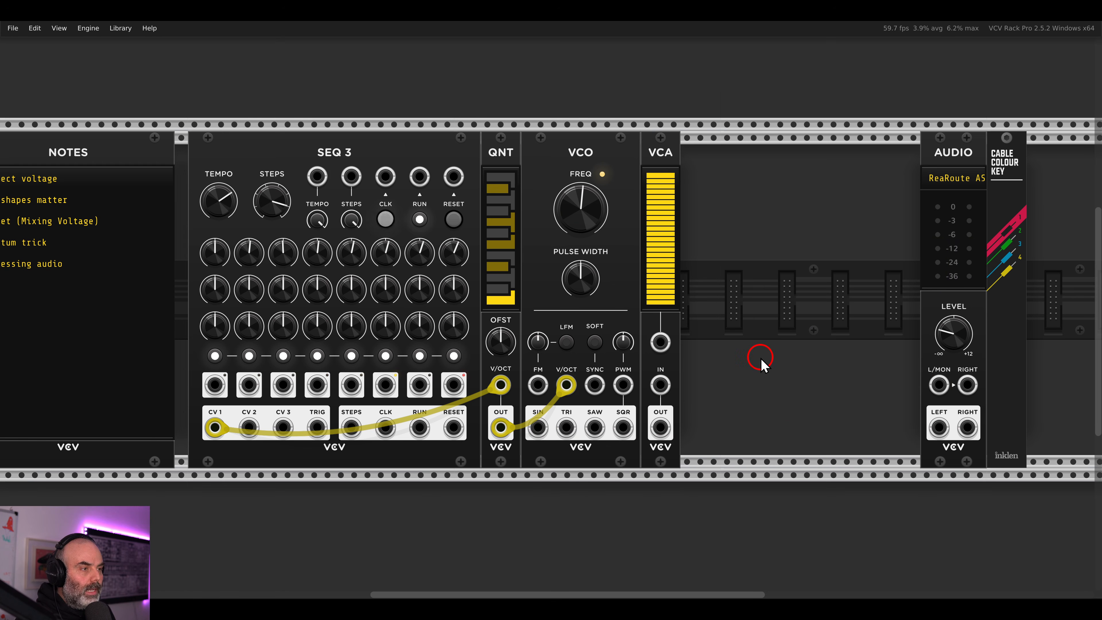
- Add a VCF module and place it between VCO and VCA
right_click(761, 357)
left_click_drag(712, 130, 690, 204)
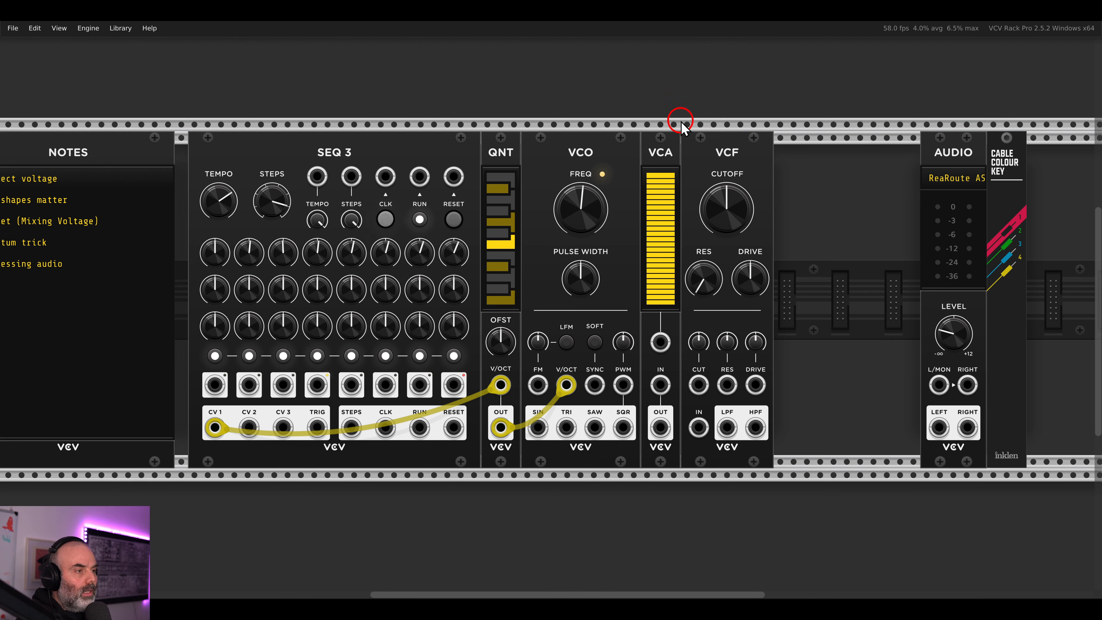
left_click_drag(667, 150, 704, 158)
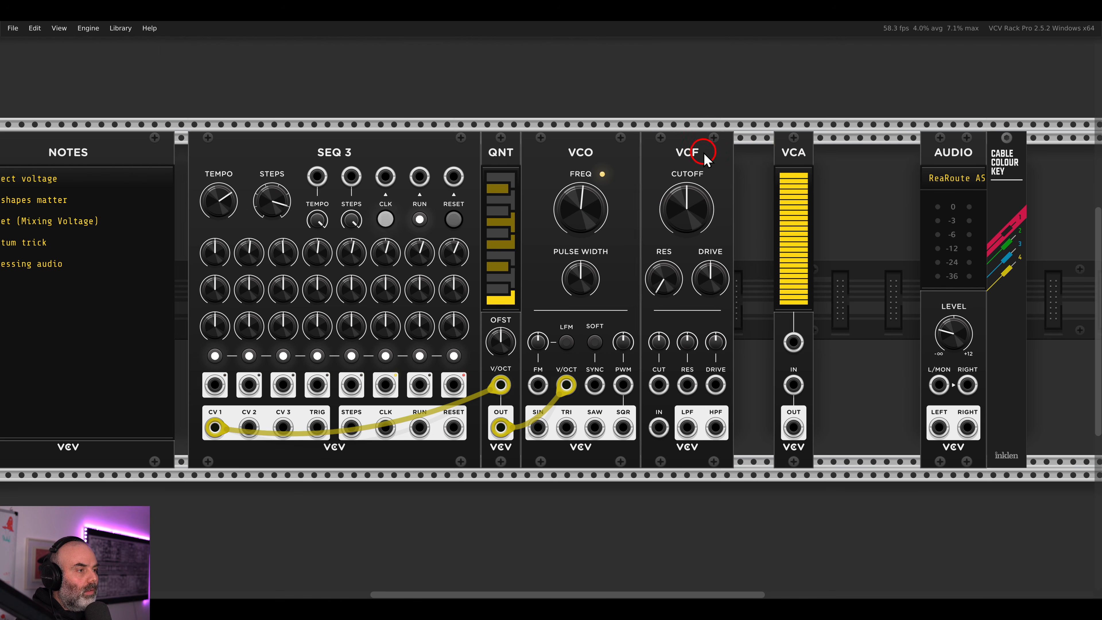
- Patch VCO SAW through VCF LPF and VCA to AUDIO L/MON, adding an ADSR EG gated by SEQ 3's TRIG to control VCA
left_click_drag(595, 428, 754, 385)
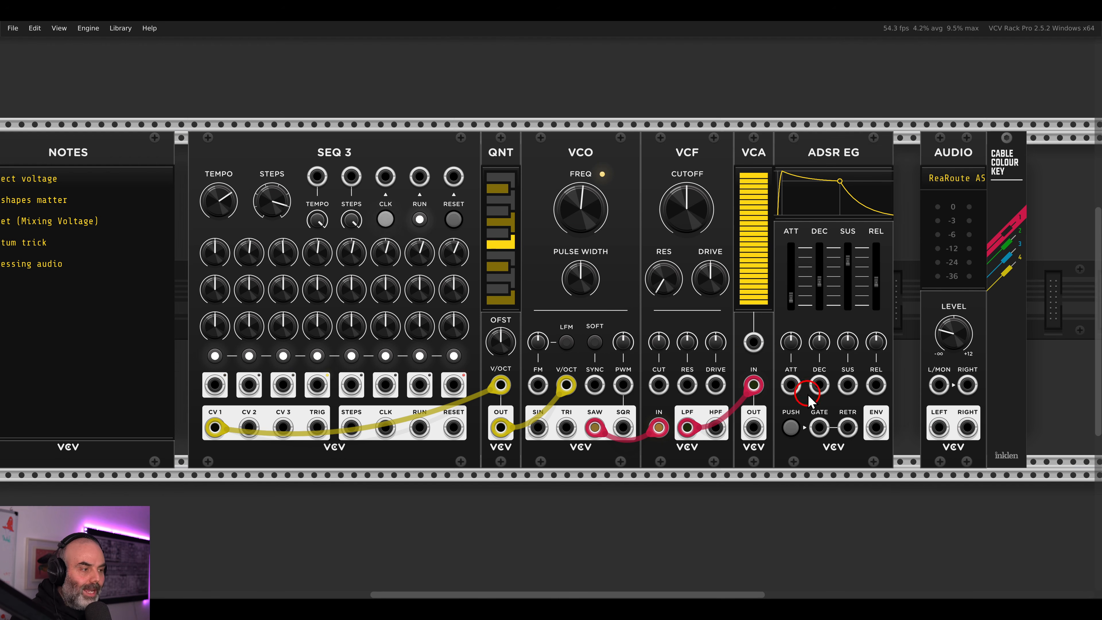
left_click_drag(876, 428, 759, 347)
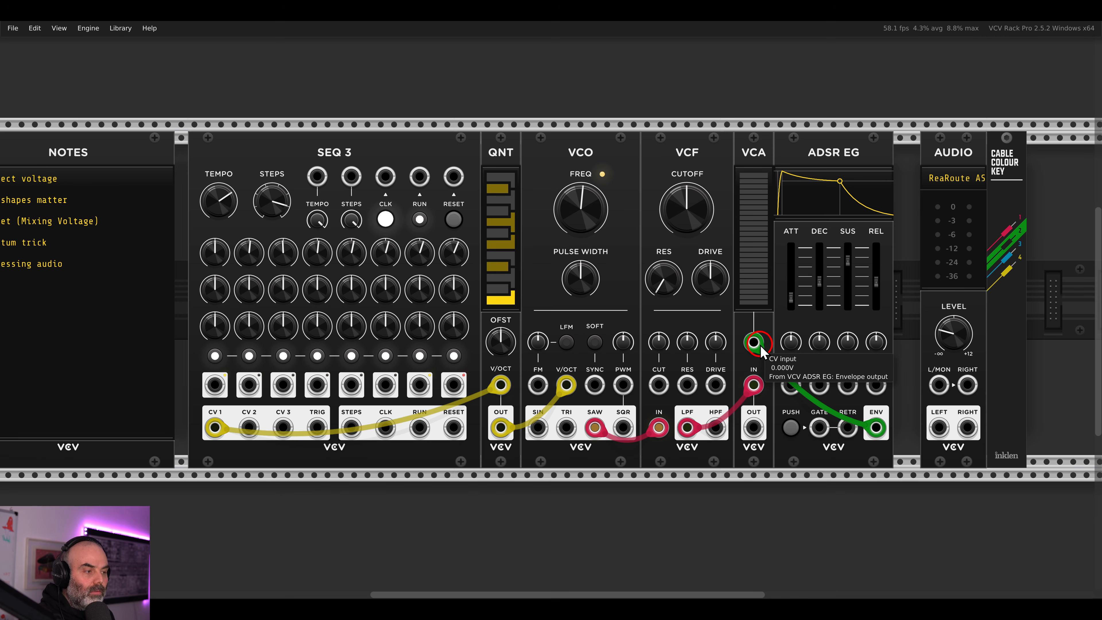
left_click_drag(754, 428, 939, 386)
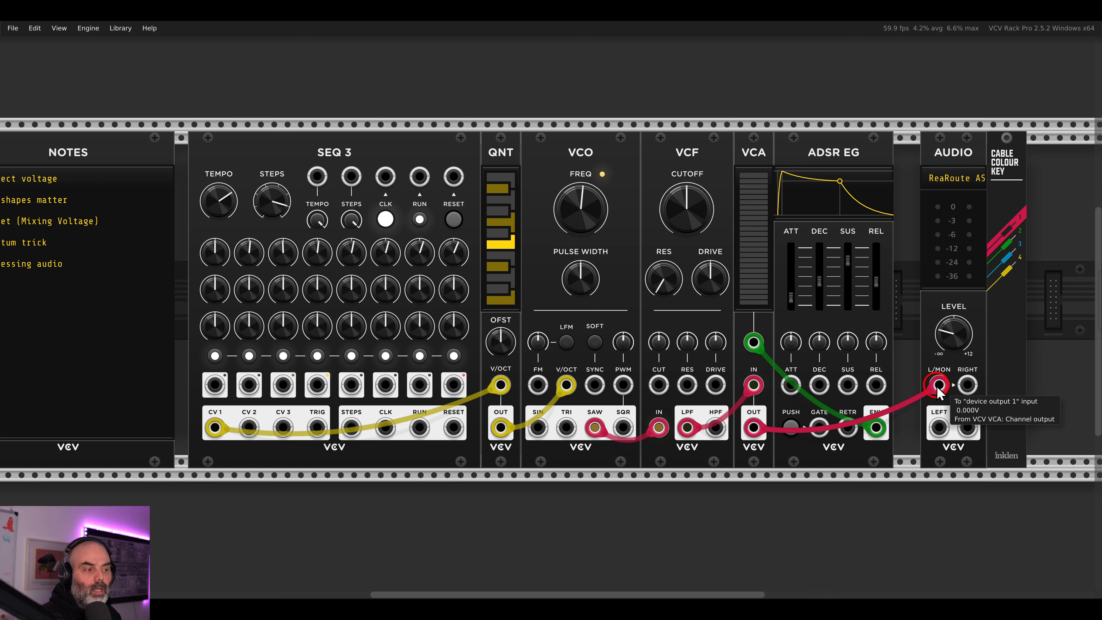
left_click_drag(819, 428, 317, 428)
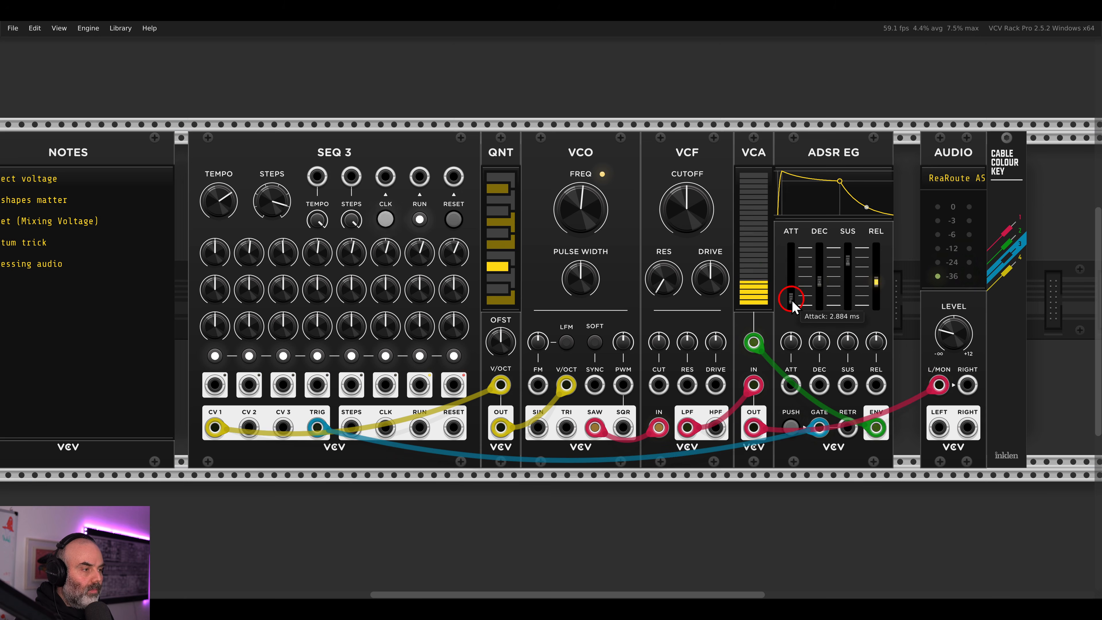
- Set the ADSR EG's attack and sustain to minimum and raise VCF's cutoff
left_click_drag(792, 301, 793, 317)
left_click_drag(846, 267, 848, 364)
left_click_drag(687, 225, 684, 184)
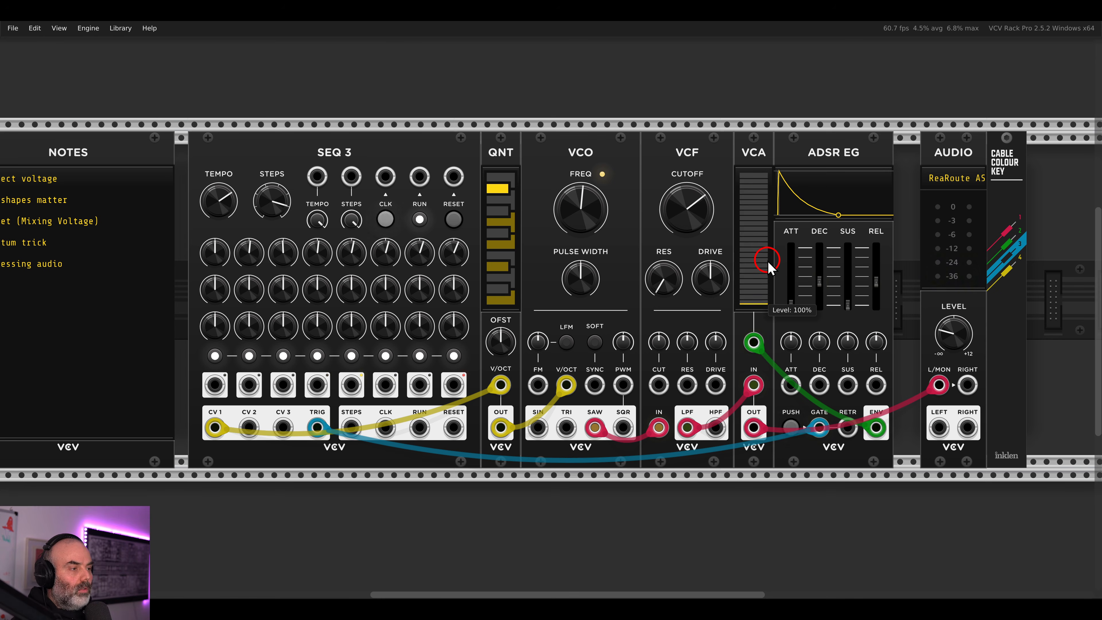
- Shift the modules to make room and add a second ADSR EG between VCF and VCA
scroll(555, 222, "down", 1)
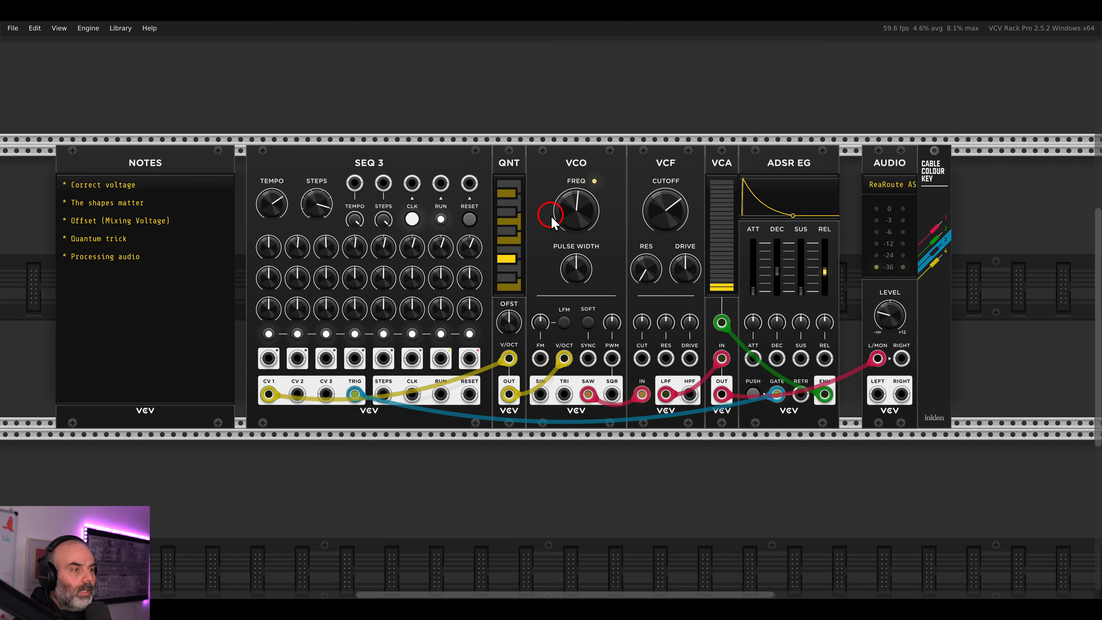
left_click_drag(554, 222, 655, 231)
left_click_drag(177, 204, 683, 196)
left_click_drag(124, 173, 739, 189)
left_click_drag(740, 190, 560, 191)
left_click(700, 220)
right_click(700, 219)
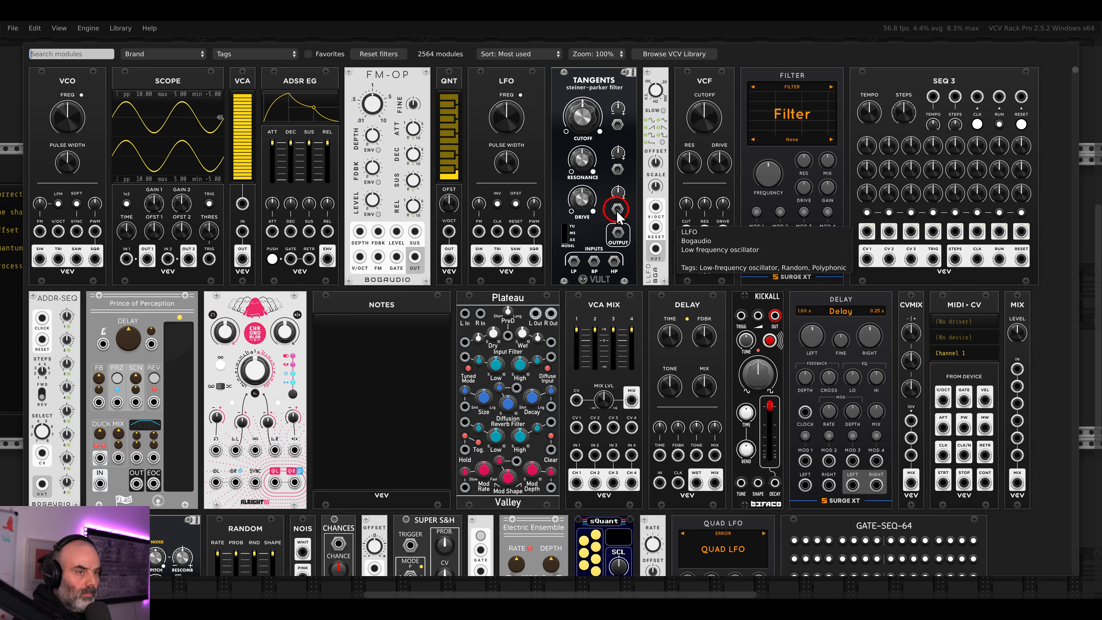
left_click_drag(319, 93, 743, 203)
left_click_drag(669, 217, 422, 172)
left_click(613, 130)
scroll(756, 401, "up", 1)
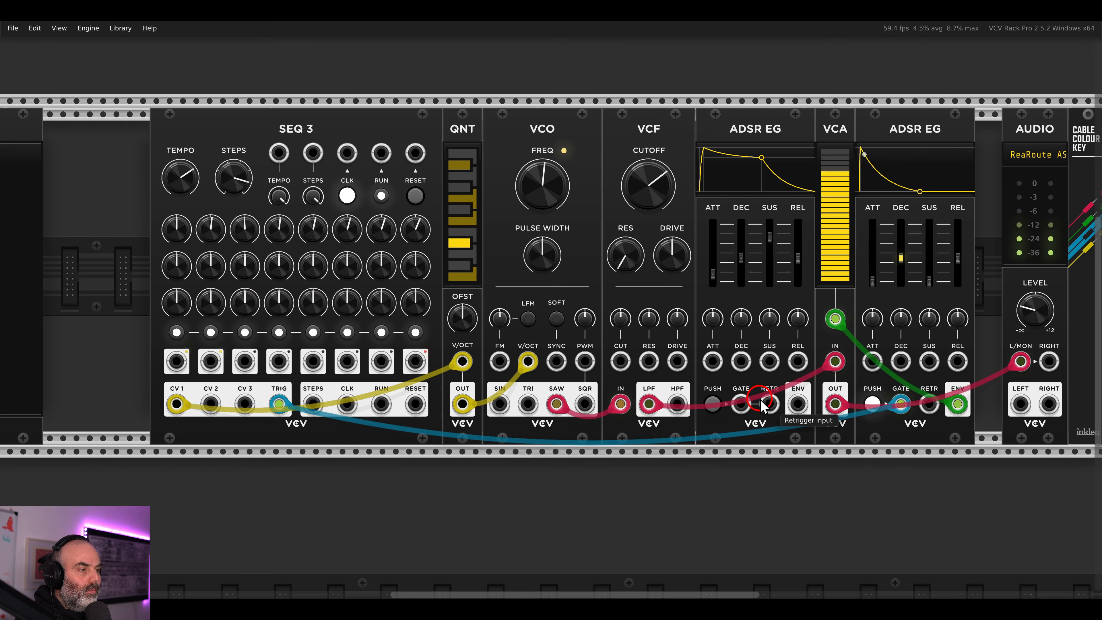
- Gate the new ADSR EG from SEQ 3's trigger, patch its ENV to VCF's CUT input and set the cutoff CV to about 25%
left_click_drag(901, 404, 620, 361)
left_click_drag(614, 322, 608, 306)
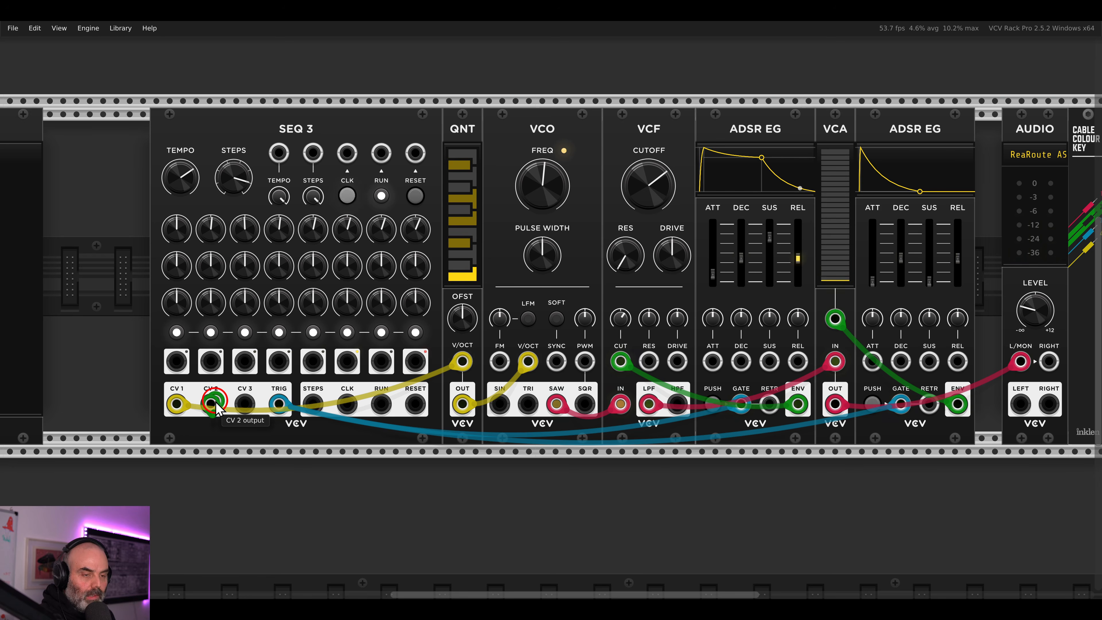
- Modulate the VCA envelope's decay from SEQ 3's CV 2 at full amount, raising CV 2 on steps 2 and 7
left_click_drag(210, 404, 898, 362)
left_click_drag(899, 316, 876, 200)
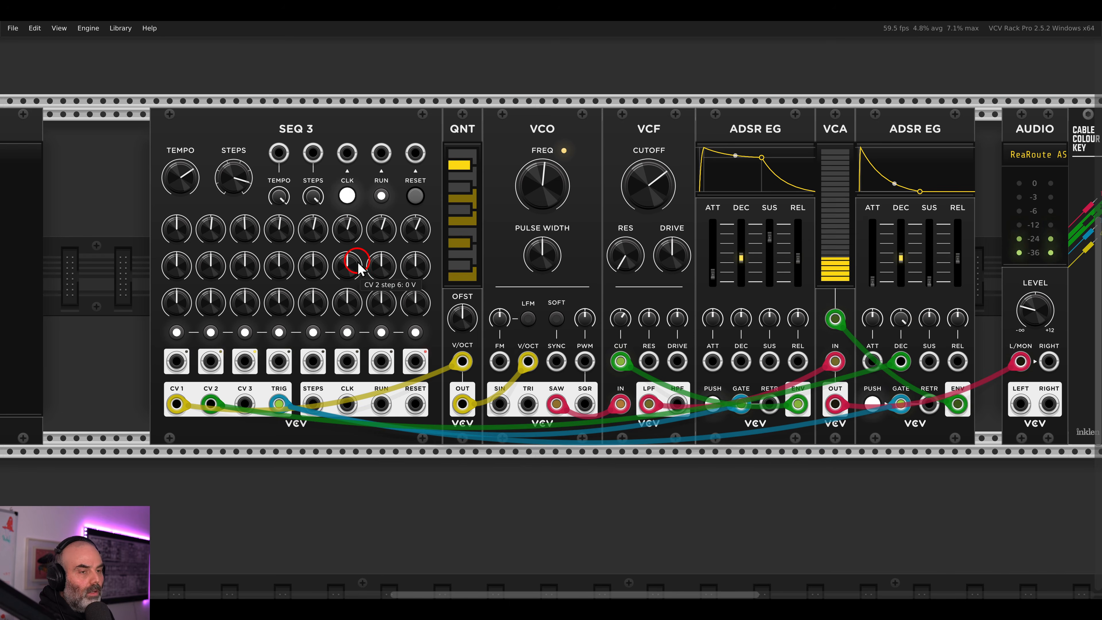
left_click_drag(216, 267, 204, 241)
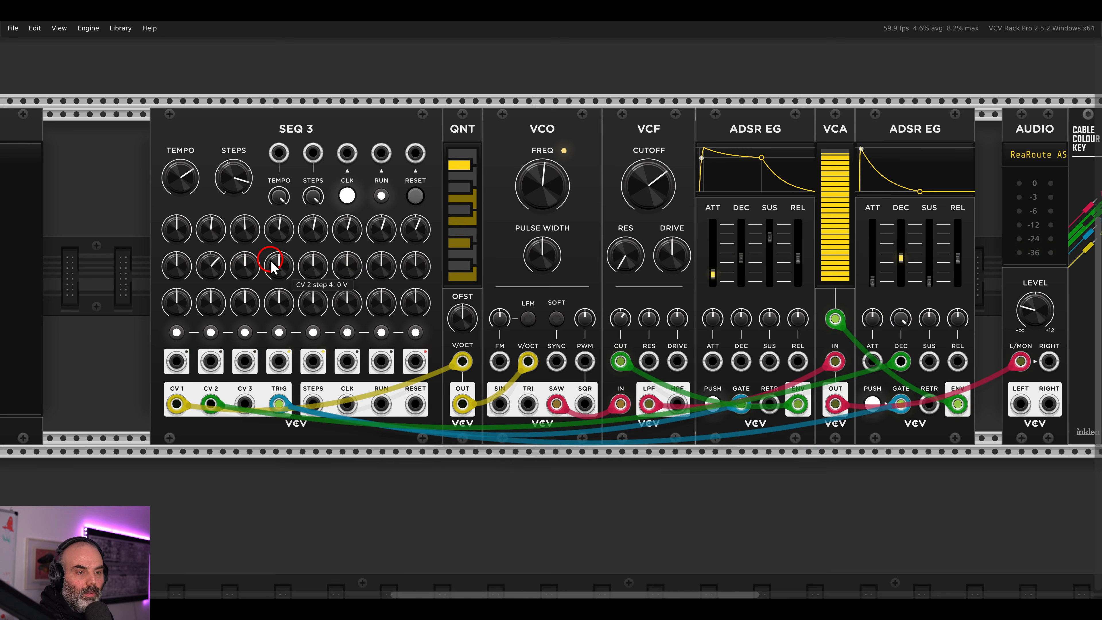
left_click_drag(386, 263, 388, 227)
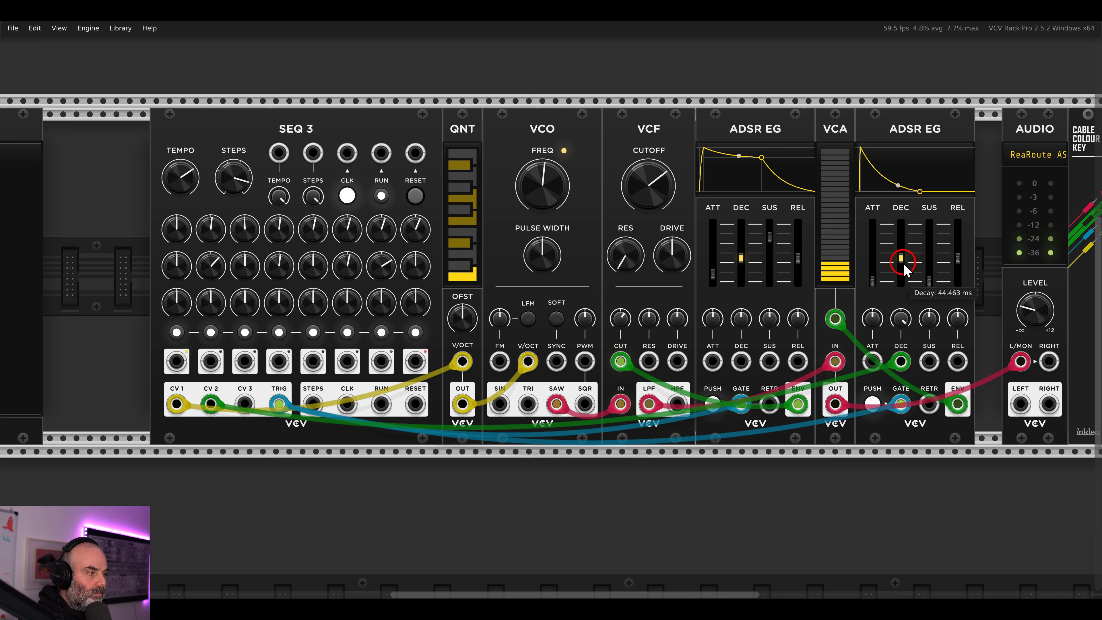
- Set the VCA envelope's decay to about 35 ms and give the VCF envelope 1 ms attack, minimum sustain and release, and a shorter decay
left_click_drag(904, 269, 903, 266)
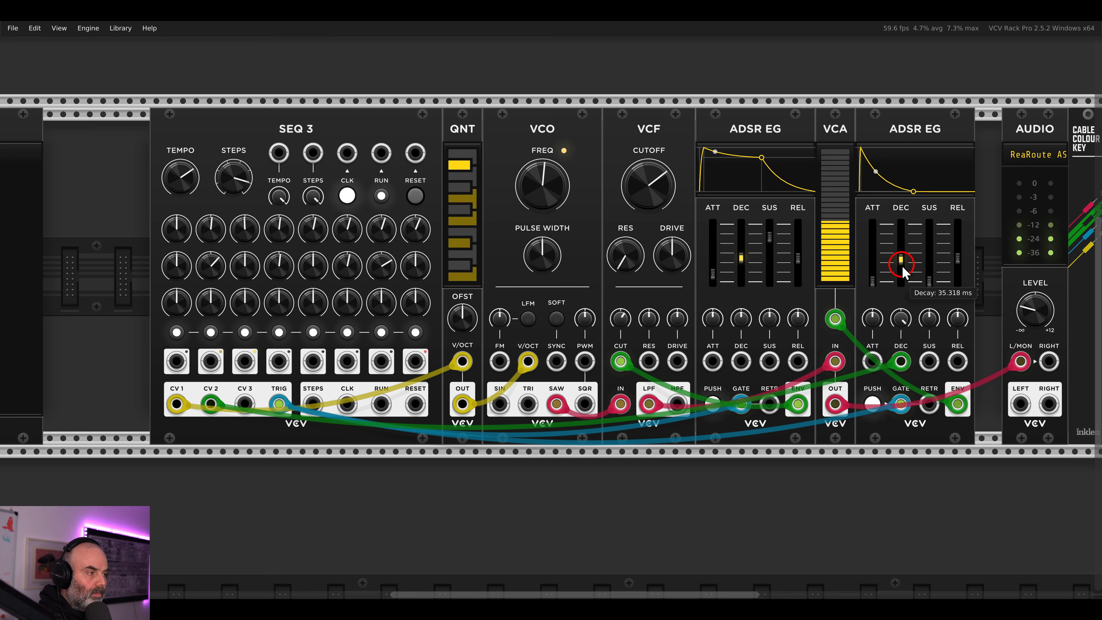
left_click_drag(772, 242, 706, 326)
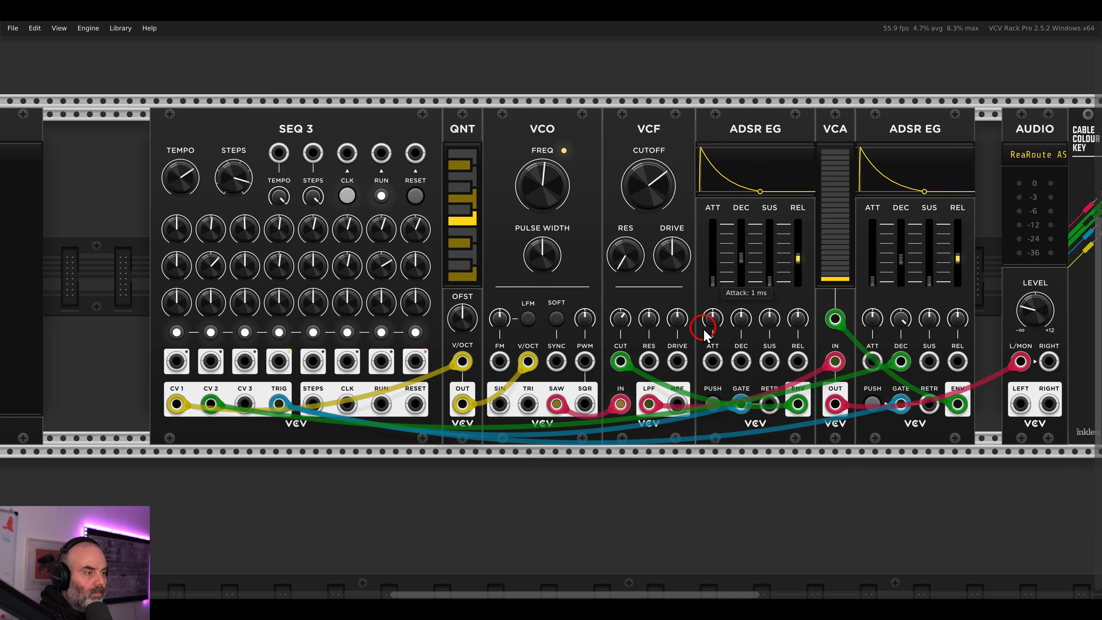
left_click_drag(792, 260, 793, 309)
left_click_drag(743, 274, 745, 273)
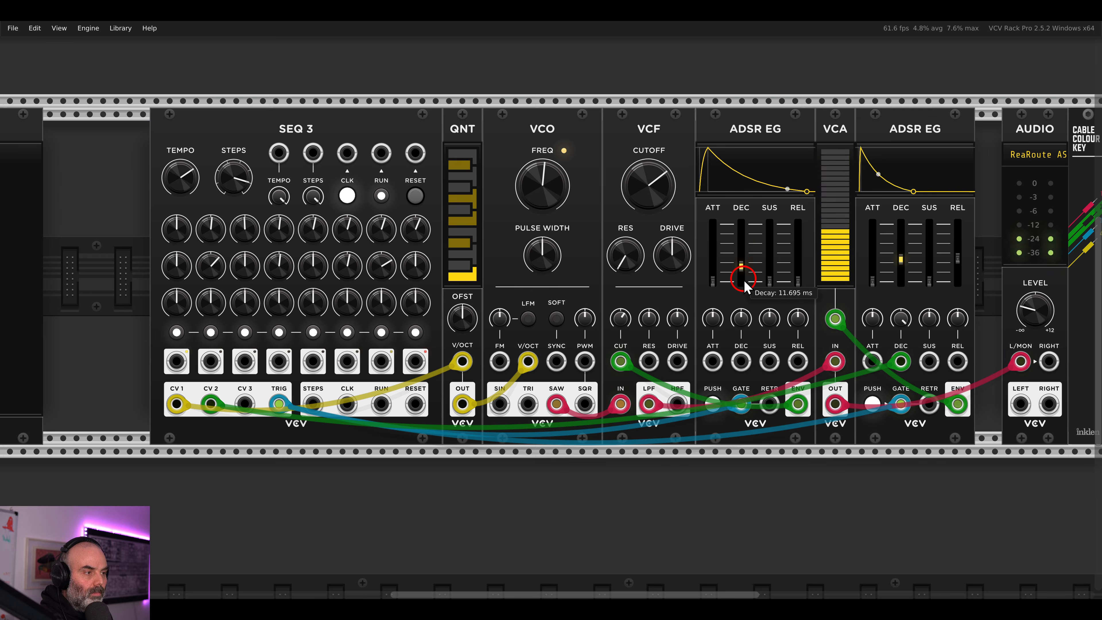
- Lengthen the VCA envelope's release slightly and lower VCF's cutoff to just above its middle position
mouse_move(959, 267)
left_mouse_down()
mouse_move(957, 283)
mouse_move(960, 246)
left_mouse_up()
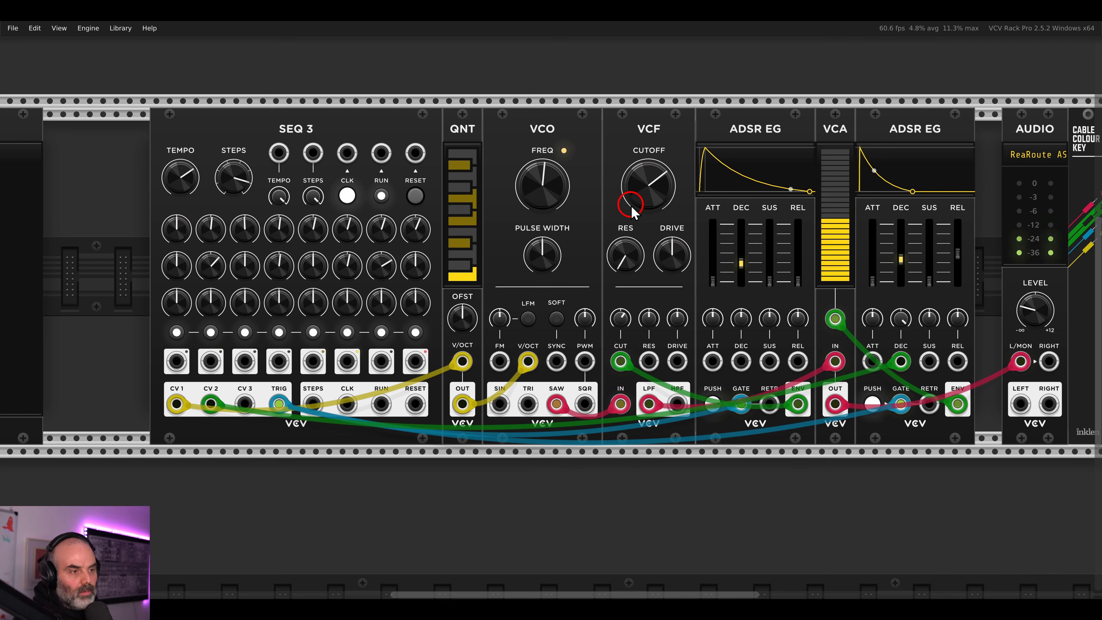
left_click_drag(650, 206, 644, 188)
left_click_drag(656, 204, 656, 226)
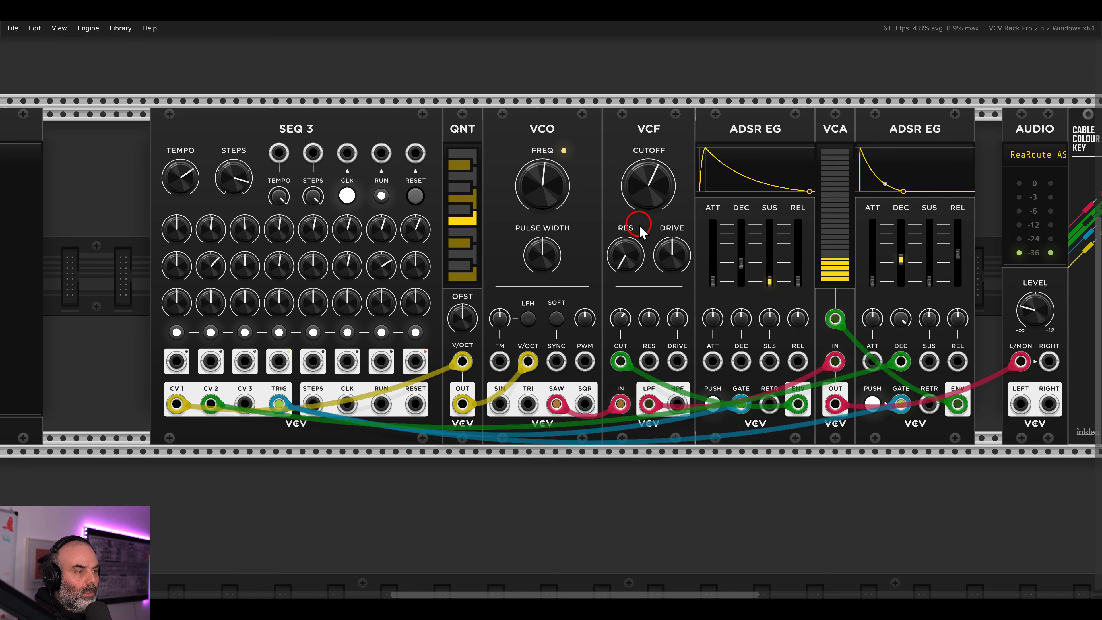
- Add a CVMIX module between VCO and VCF, closing the gaps between the neighbouring modules
scroll(642, 225, "left", 6)
left_click_drag(720, 152, 640, 152)
right_click(705, 167)
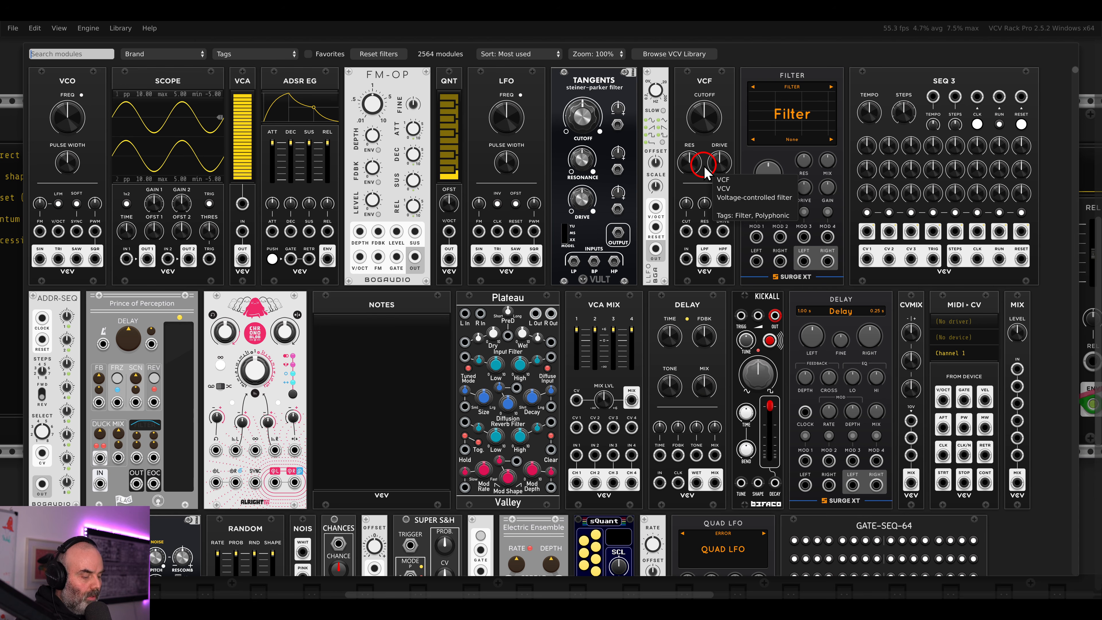
left_click(912, 331)
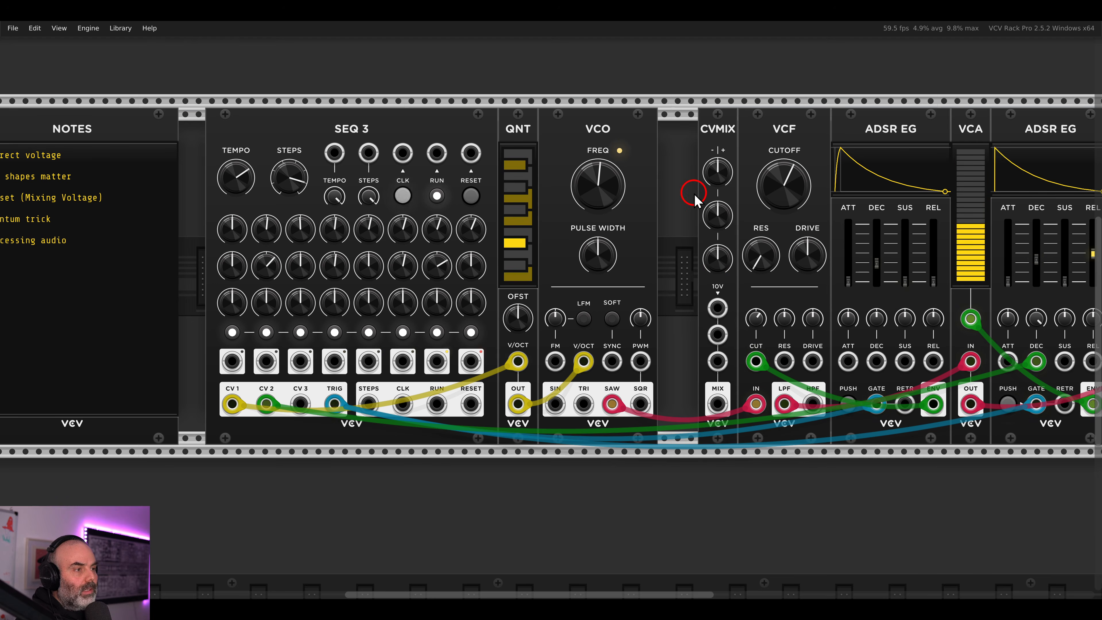
left_click_drag(695, 193, 408, 146)
left_click_drag(397, 136, 473, 140)
left_click(673, 87)
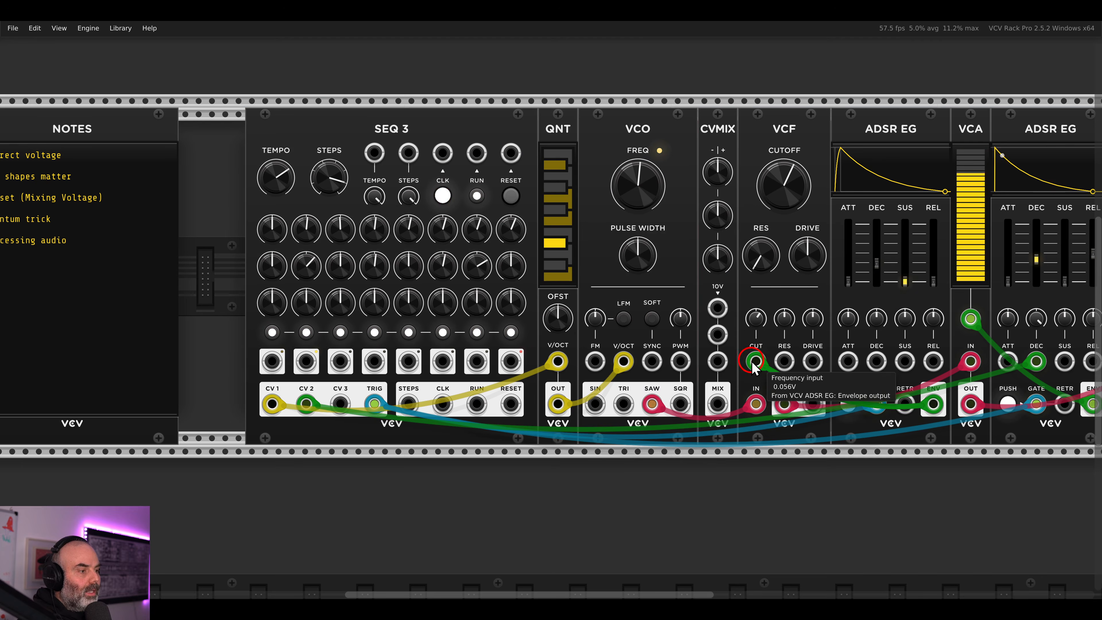
- Route the VCF envelope through CVMIX's first input and MIX output into VCF's CUT input, and raise the cutoff CV to full
left_click_drag(754, 362, 718, 309)
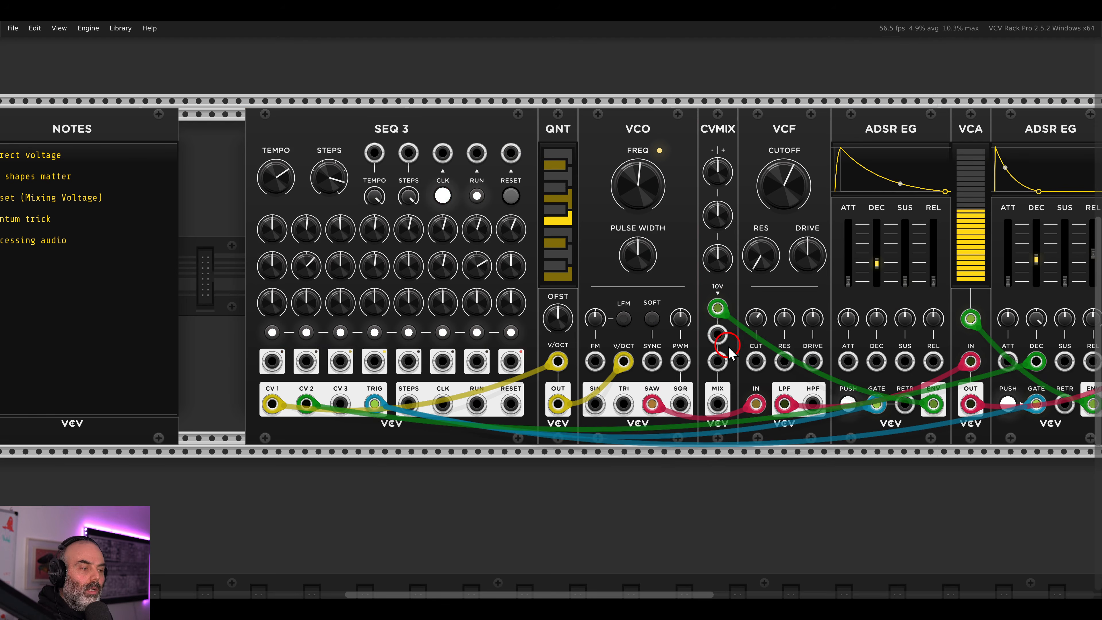
left_click_drag(718, 404, 754, 362)
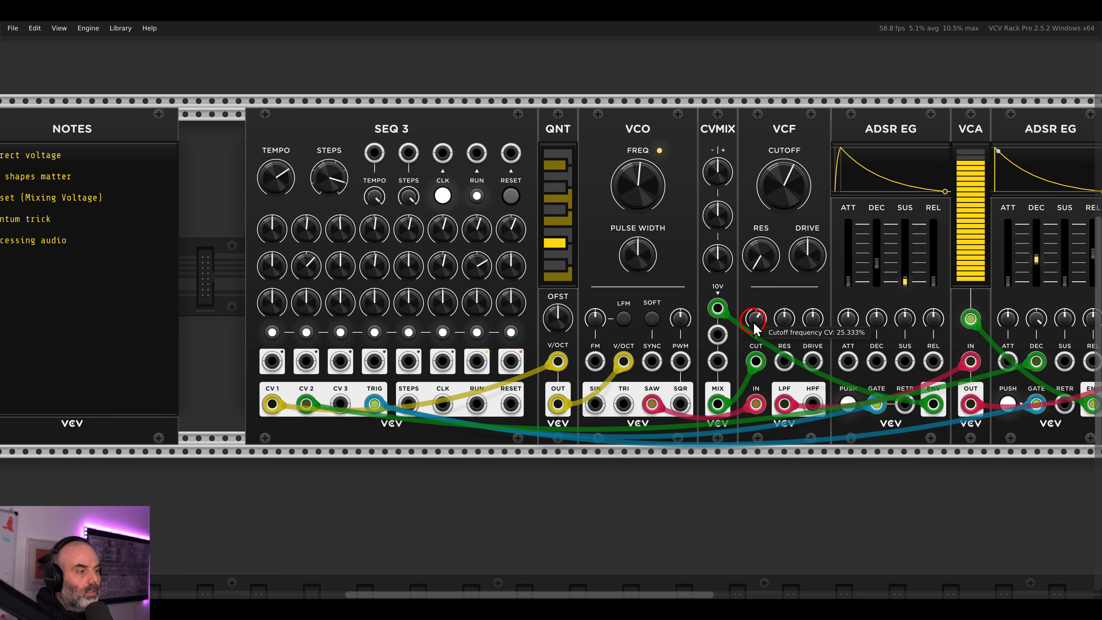
left_click_drag(756, 317, 744, 235)
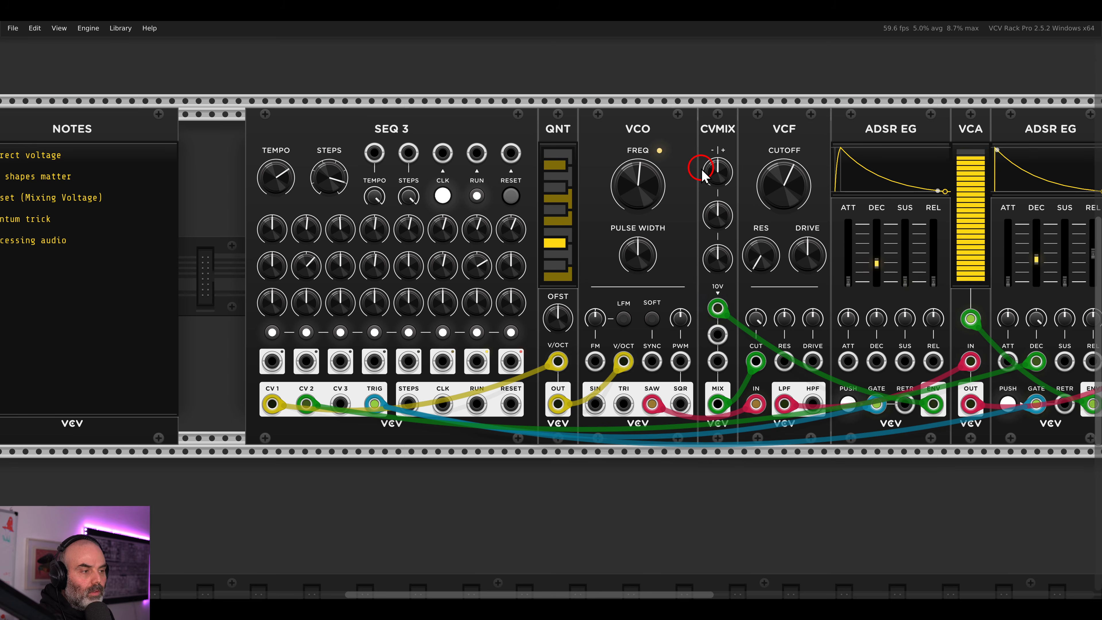
- Raise CVMIX's level 1 slightly and patch SEQ 3's CV 3 output to CVMIX's CV 2 input
mouse_move(713, 178)
left_click_drag(706, 173, 701, 165)
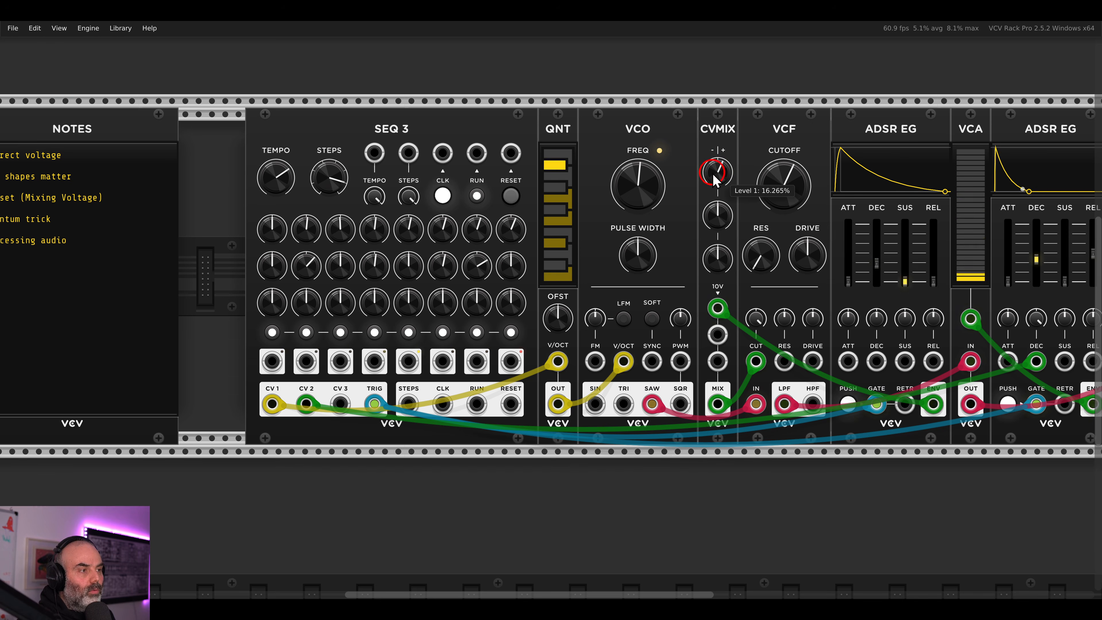
left_click_drag(710, 178, 710, 172)
left_click_drag(340, 403, 718, 335)
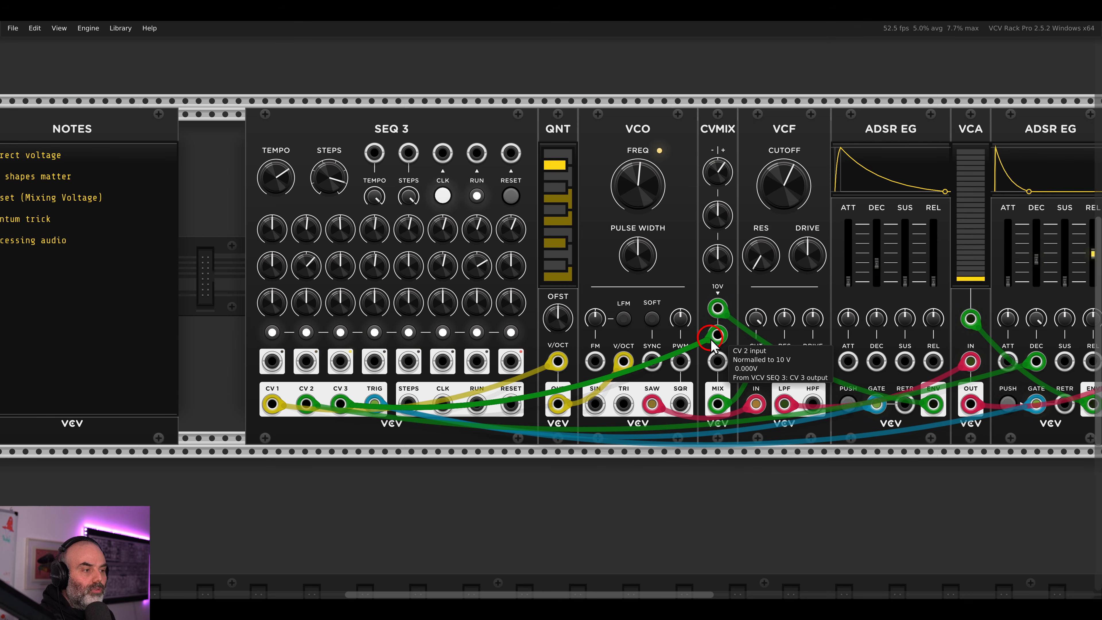
- Raise CVMIX's level 2 to full and turn up SEQ 3's CV 3 values for steps 3 and 6
left_click(714, 253)
left_click_drag(715, 220, 675, 113)
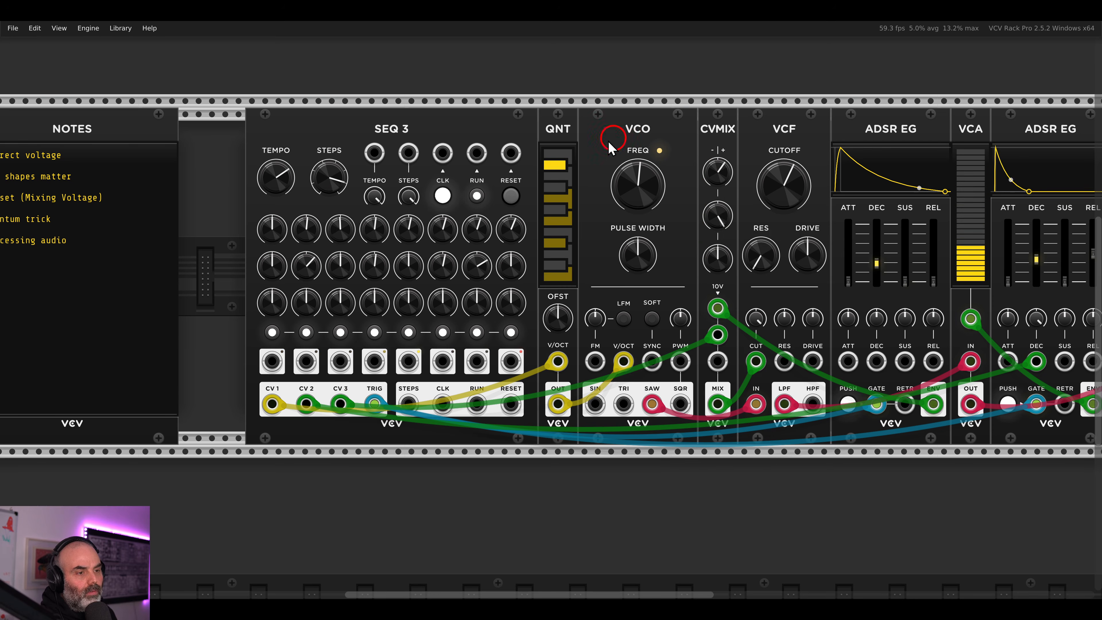
mouse_move(321, 300)
left_mouse_down()
mouse_move(337, 304)
mouse_move(324, 286)
left_mouse_up()
left_click_drag(391, 301, 396, 278)
left_click_drag(434, 309, 427, 280)
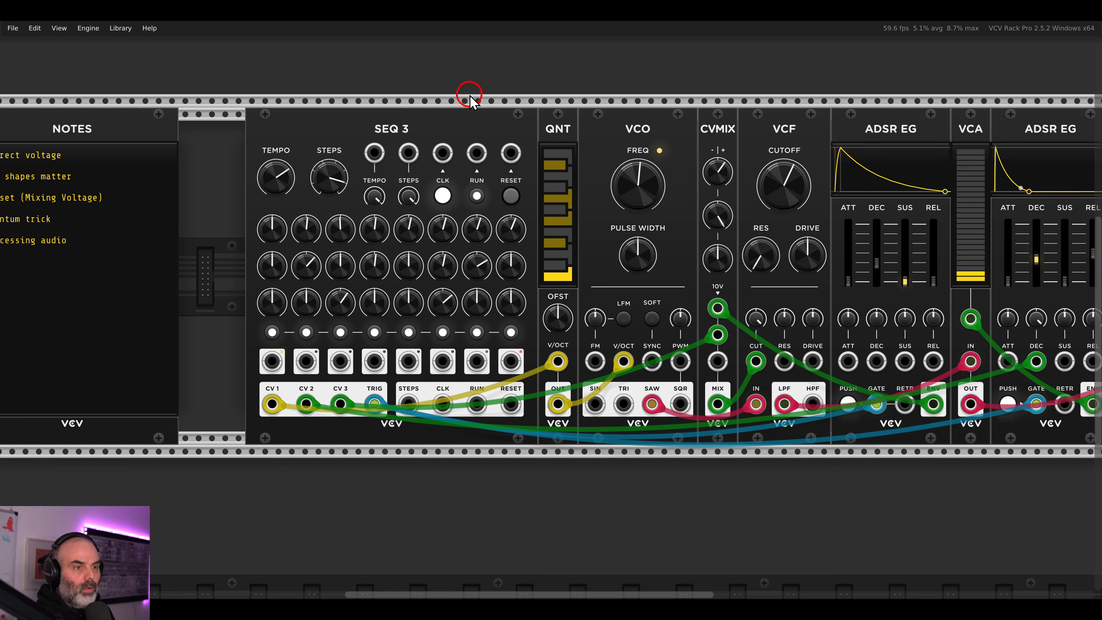
- Move the NOTES module farther away from SEQ 3 to free rack space between them
scroll(461, 103, "down", 2)
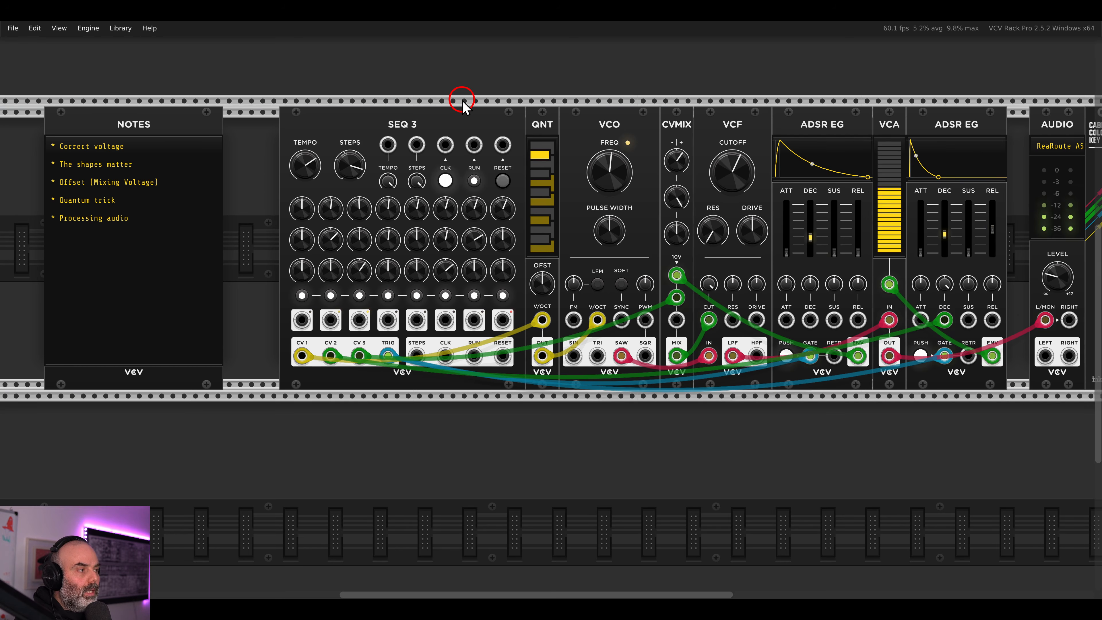
left_click_drag(385, 105, 569, 110)
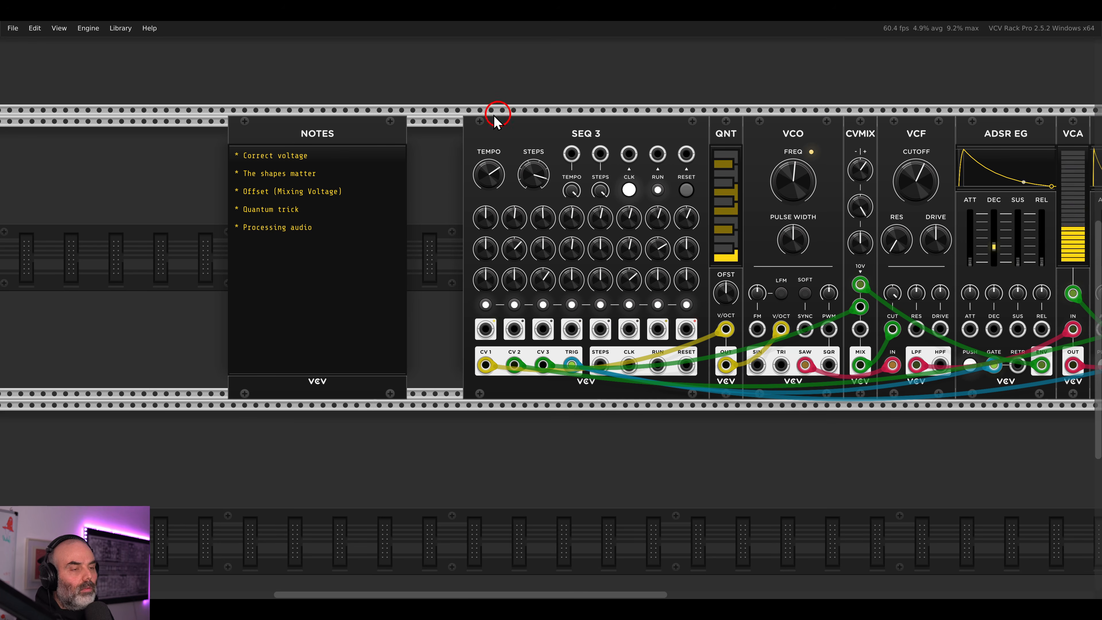
left_click_drag(381, 131, 236, 128)
- Search the module browser for "gate" and look through the results for a gate sequencer
right_click(305, 152)
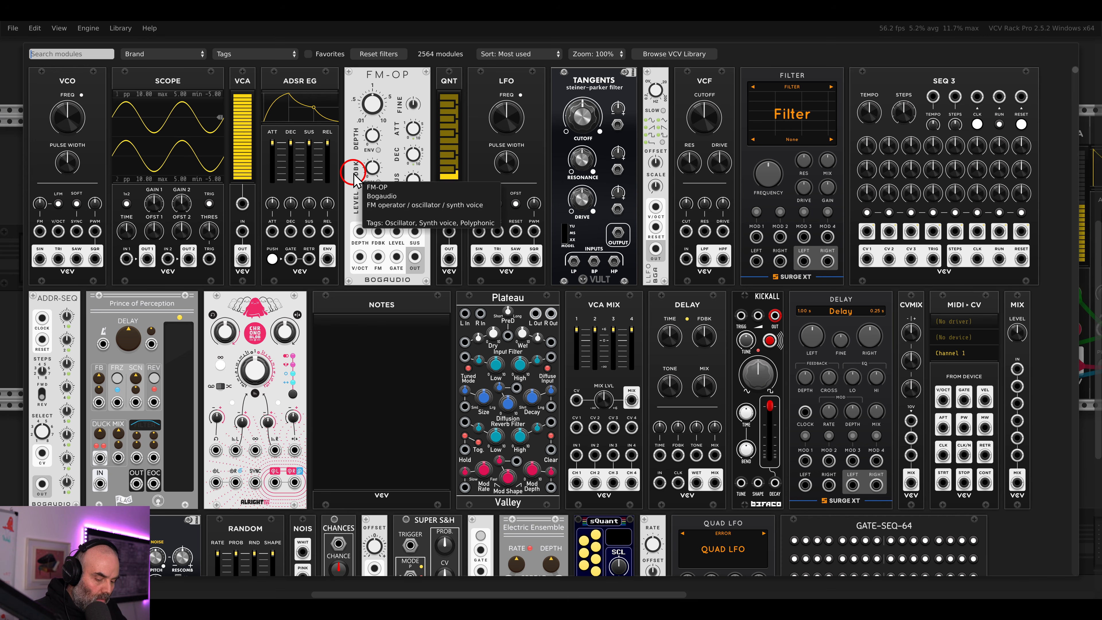
type("gate")
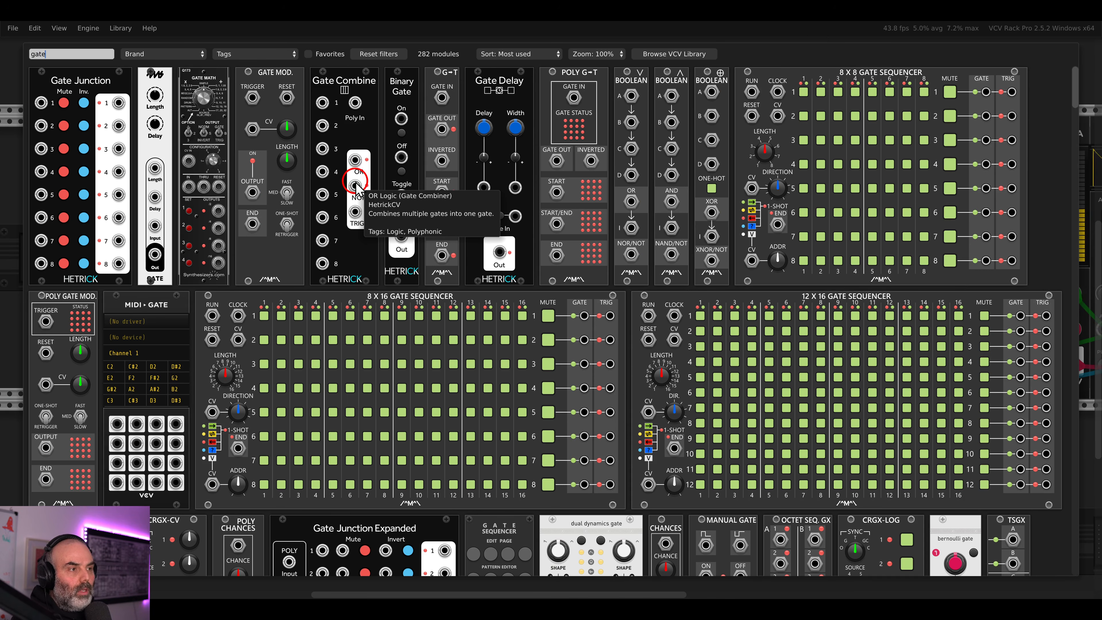
scroll(381, 189, "down", 5)
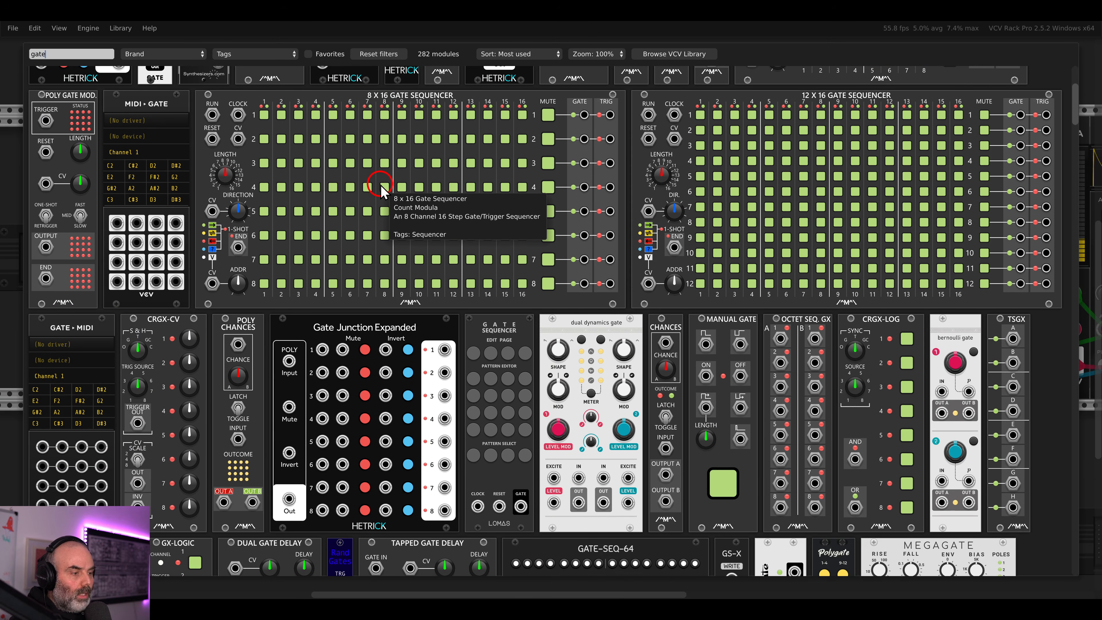
scroll(381, 190, "down", 4)
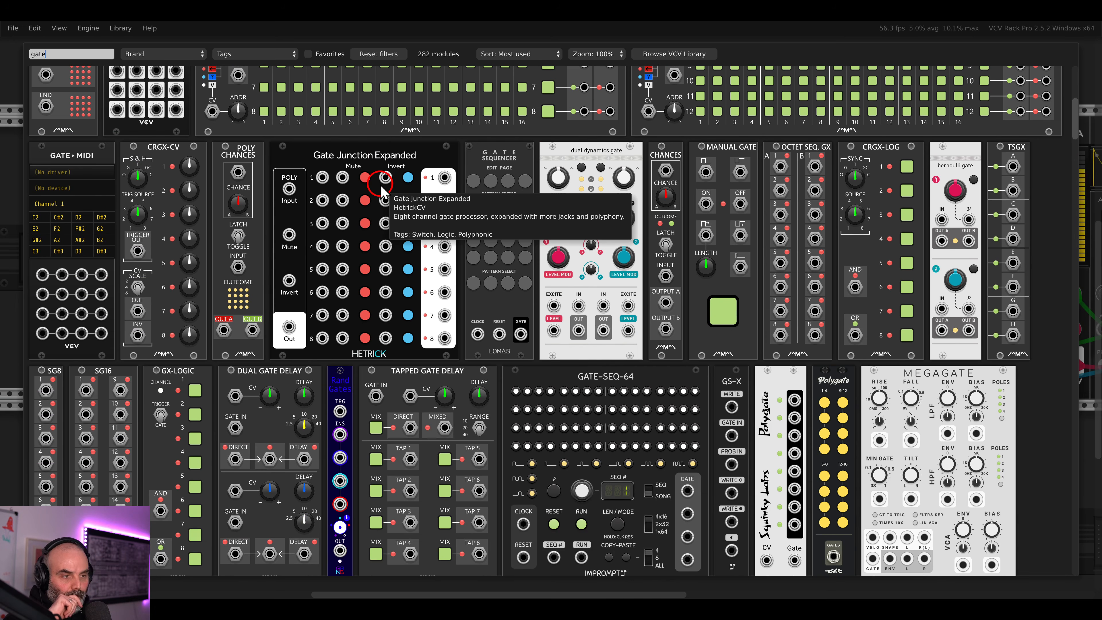
scroll(381, 189, "down", 6)
scroll(381, 190, "down", 10)
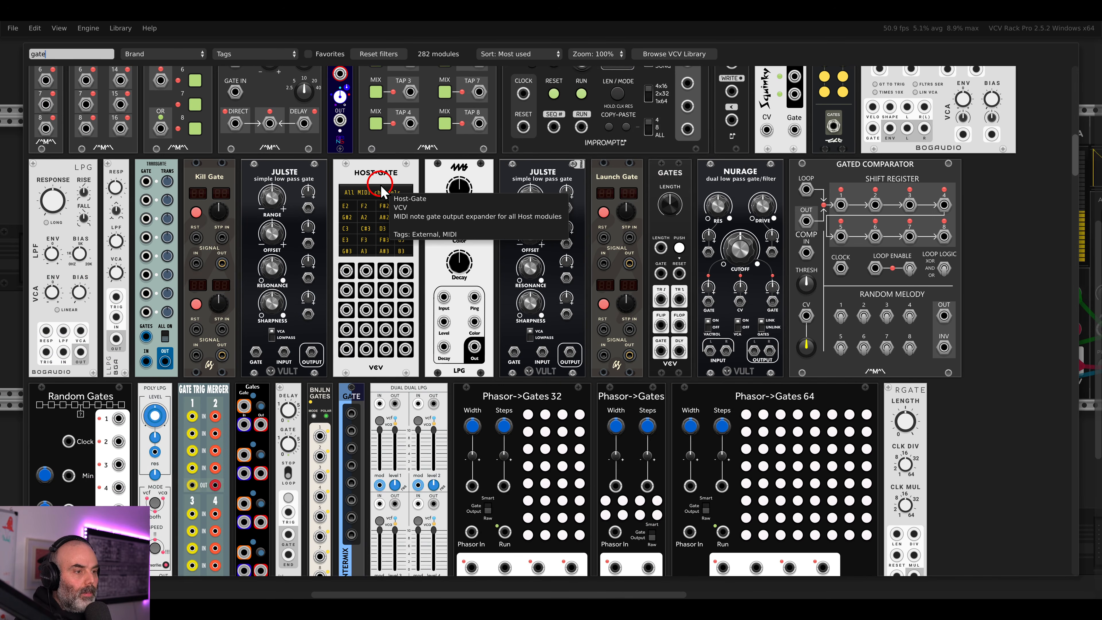
- Search the modules for "seq" instead and add NIBBLE SEQ. directly before SEQ 3
key("BackSpace")
key("BackSpace")
key("BackSpace")
key("BackSpace")
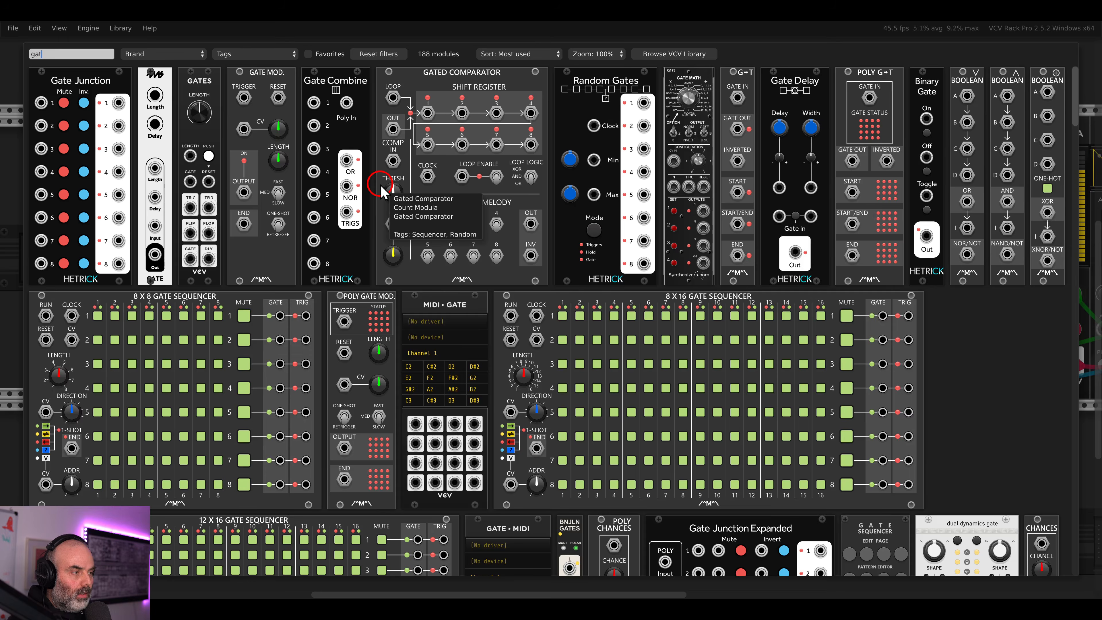
type("seq")
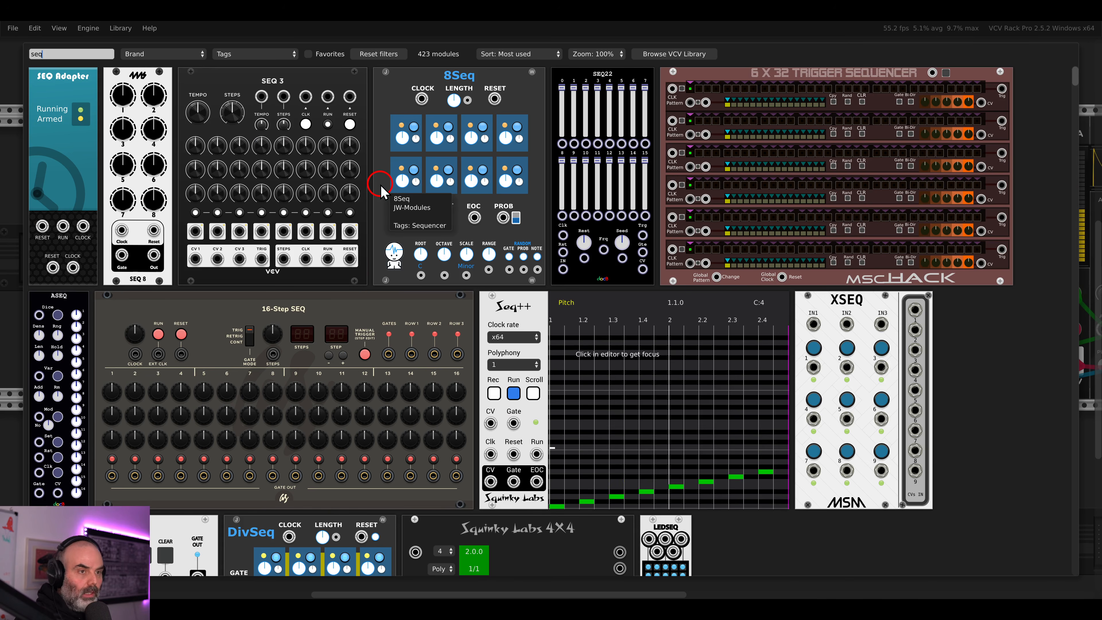
scroll(381, 190, "down", 20)
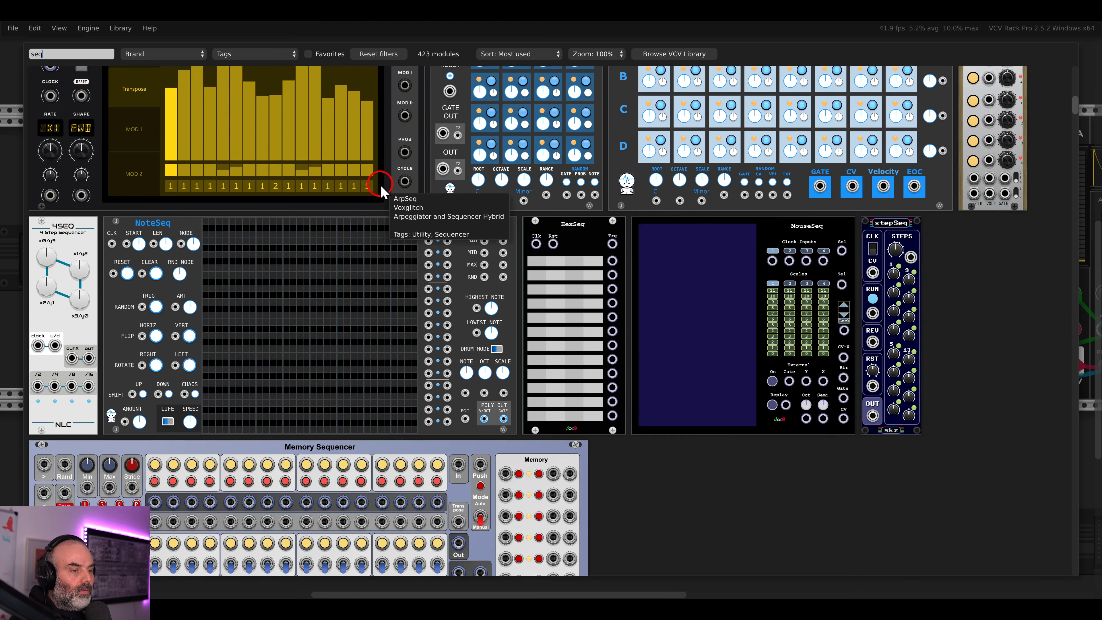
scroll(393, 186, "down", 10)
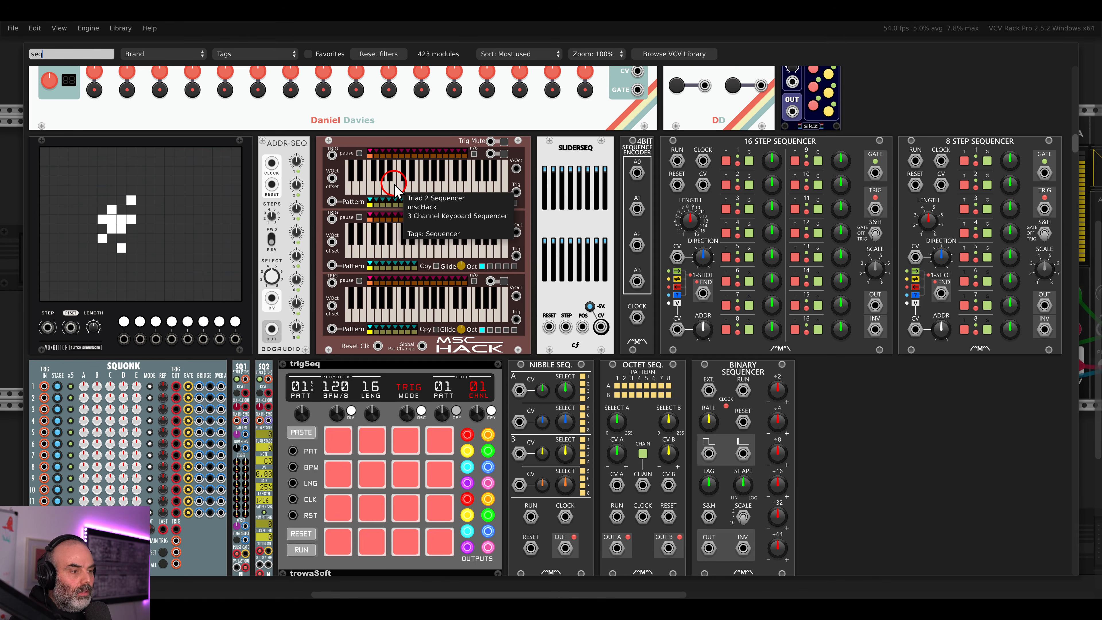
scroll(394, 186, "down", 2)
left_click(659, 310)
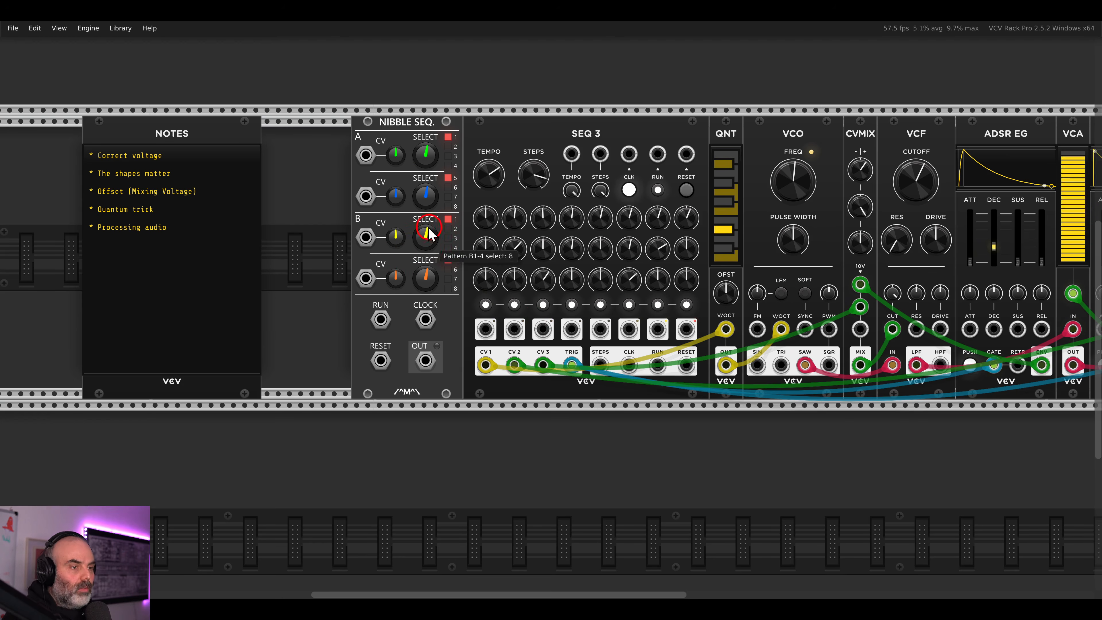
- Add a VCV LFO module between NOTES and NIBBLE SEQ
scroll(409, 235, "up", 2)
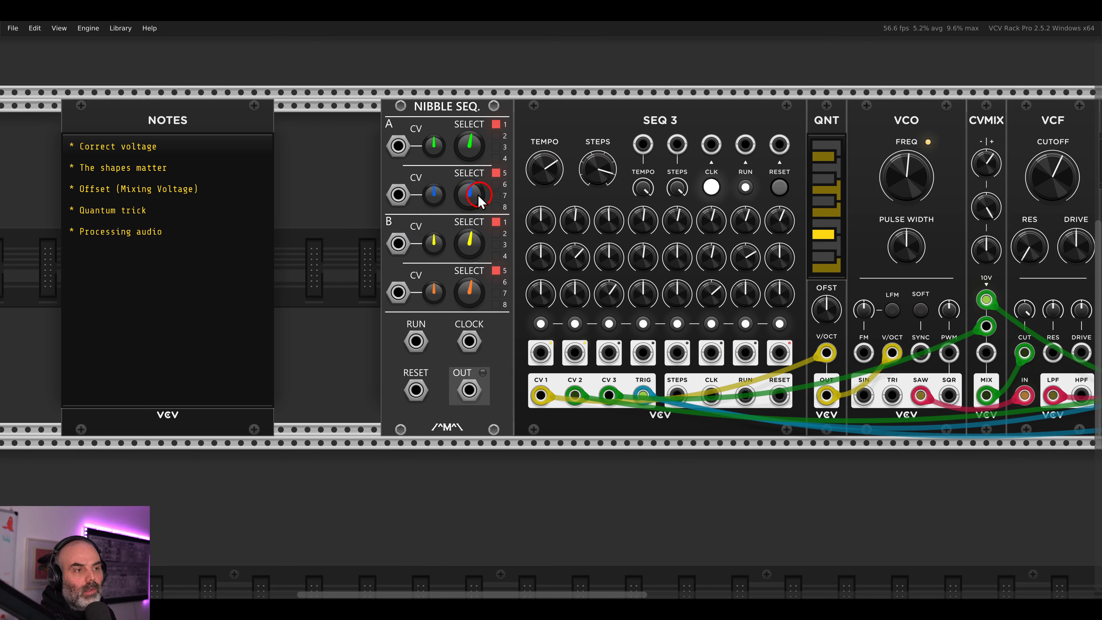
key("Return")
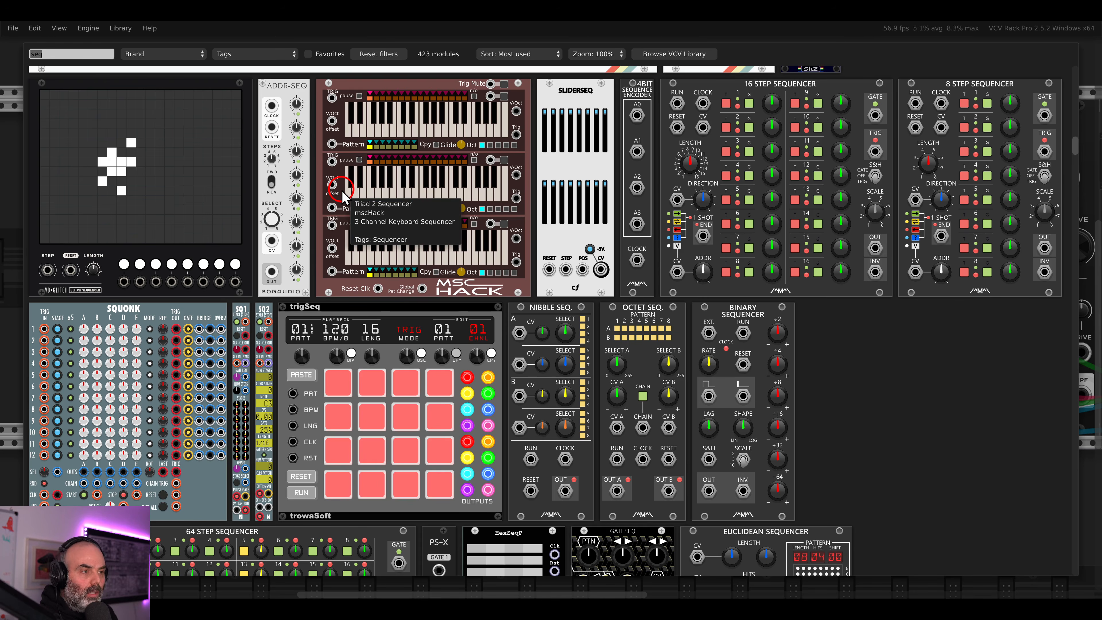
key("BackSpace")
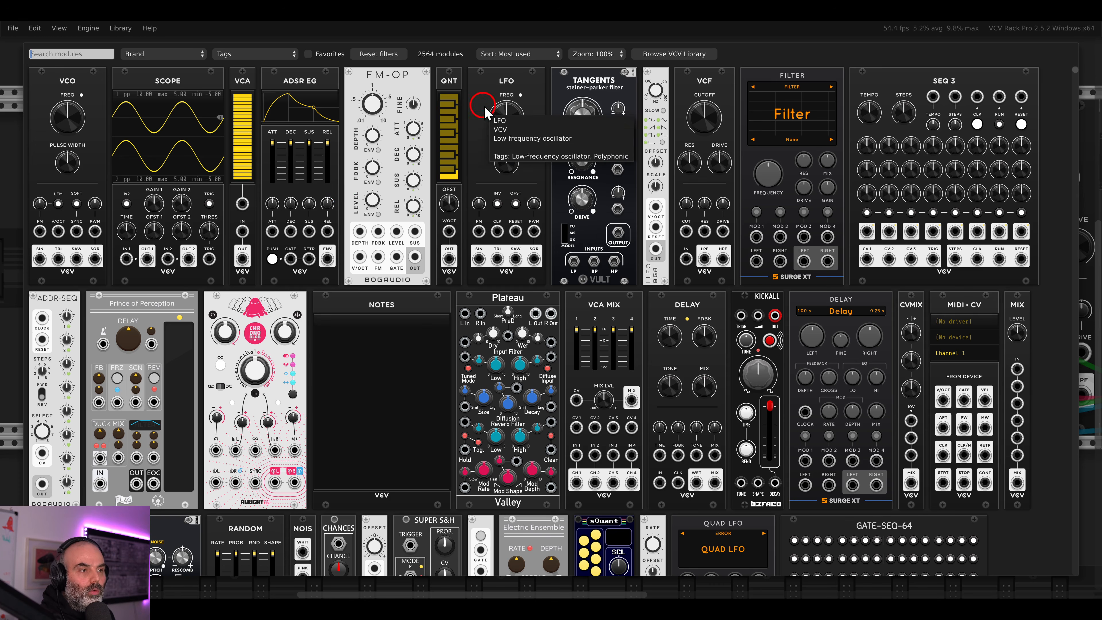
left_click_drag(497, 106, 319, 151)
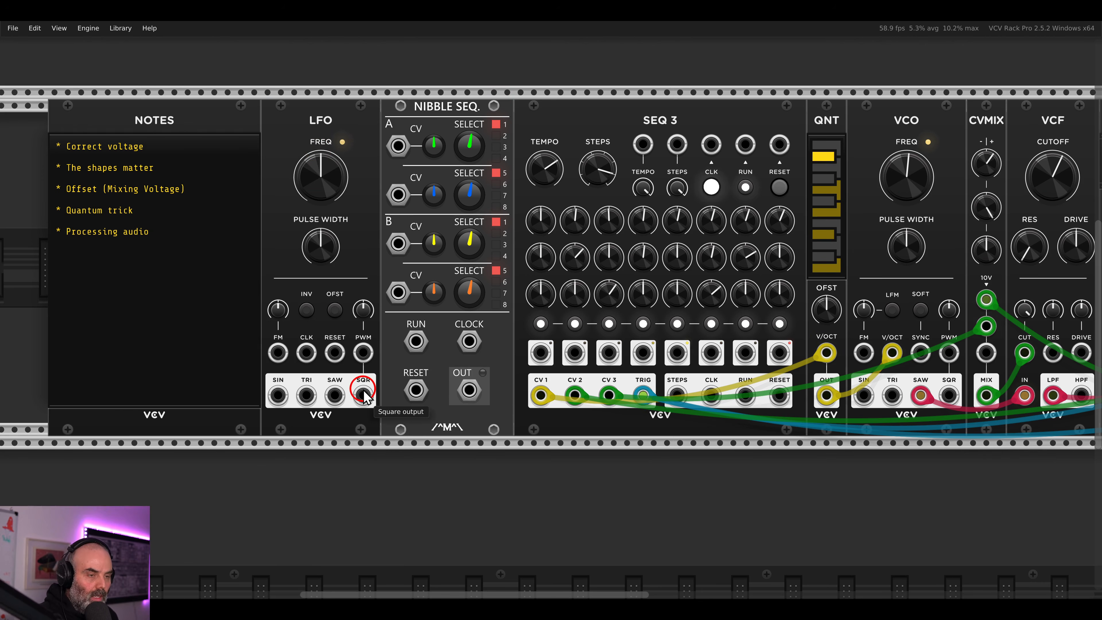
- Patch LFO's SQR output to NIBBLE SEQ.'s CLOCK and its OUT to SEQ 3's CLK input, running the LFO at about 6.2 Hz
left_click_drag(364, 391, 461, 346)
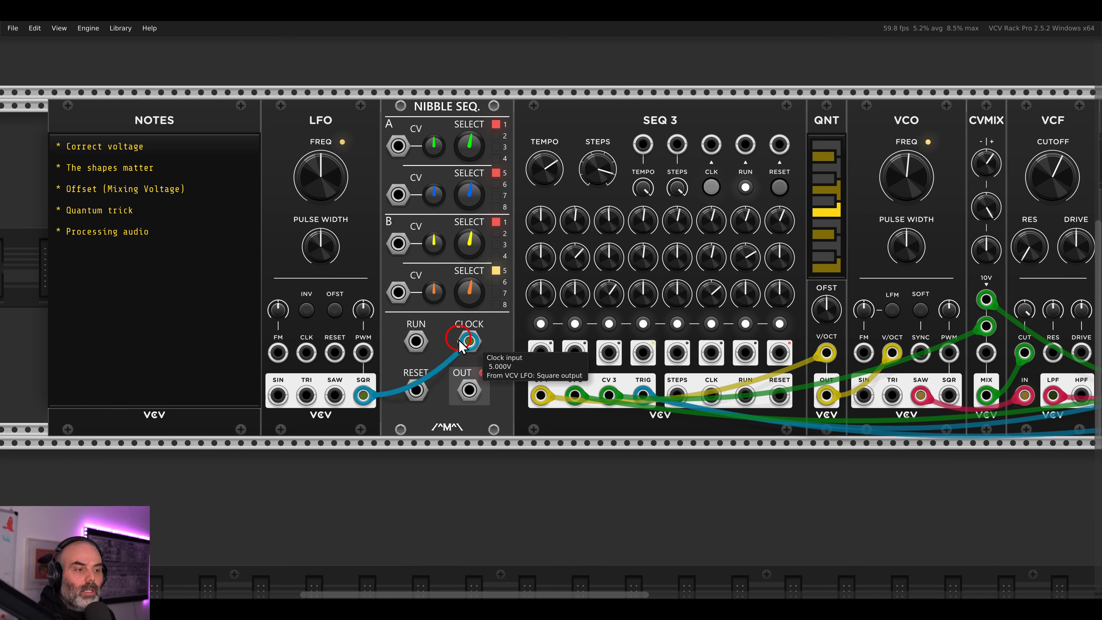
left_click_drag(469, 389, 711, 144)
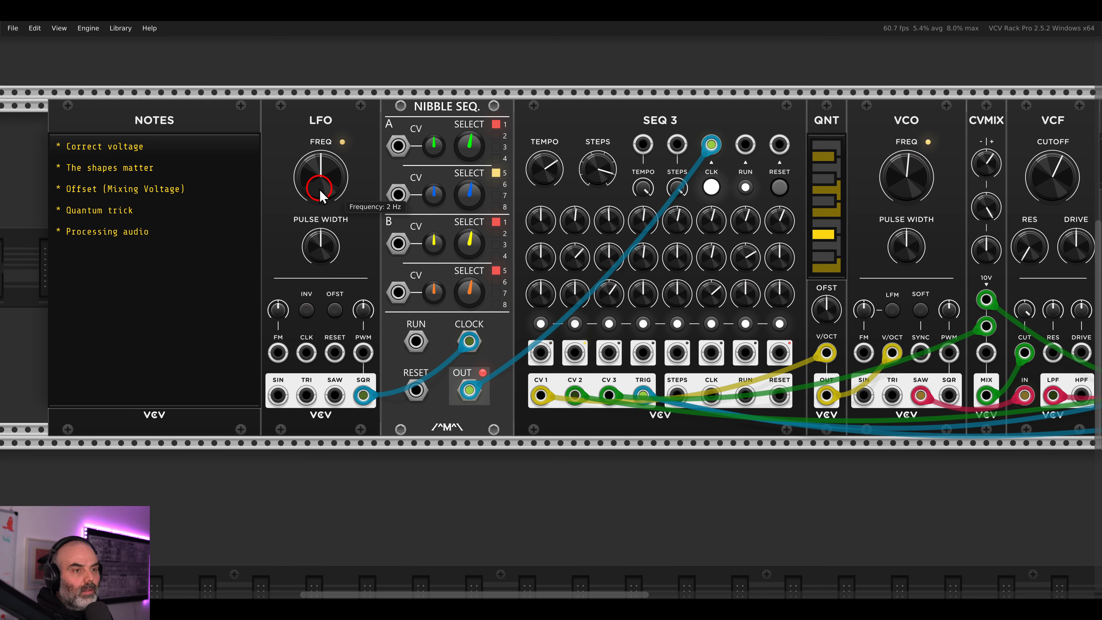
left_click_drag(306, 176, 313, 173)
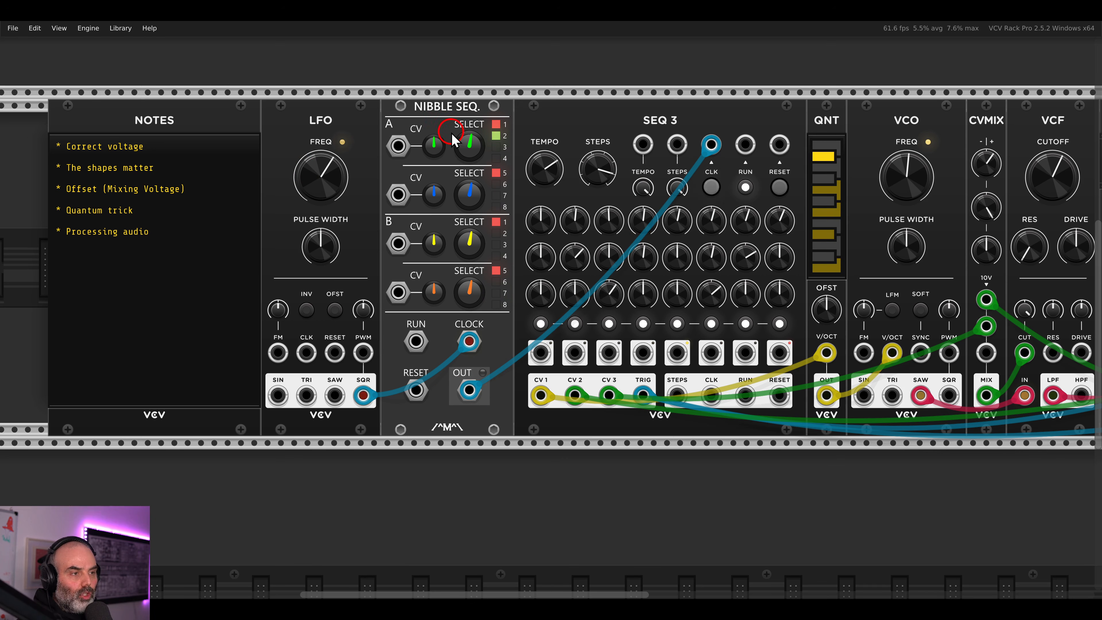
- Set NIBBLE SEQ.'s active steps to 1, 3, 4, 5 and 7 in row A and 1, 2, 4, 6 and 8 in row B
scroll(451, 139, "up", 1)
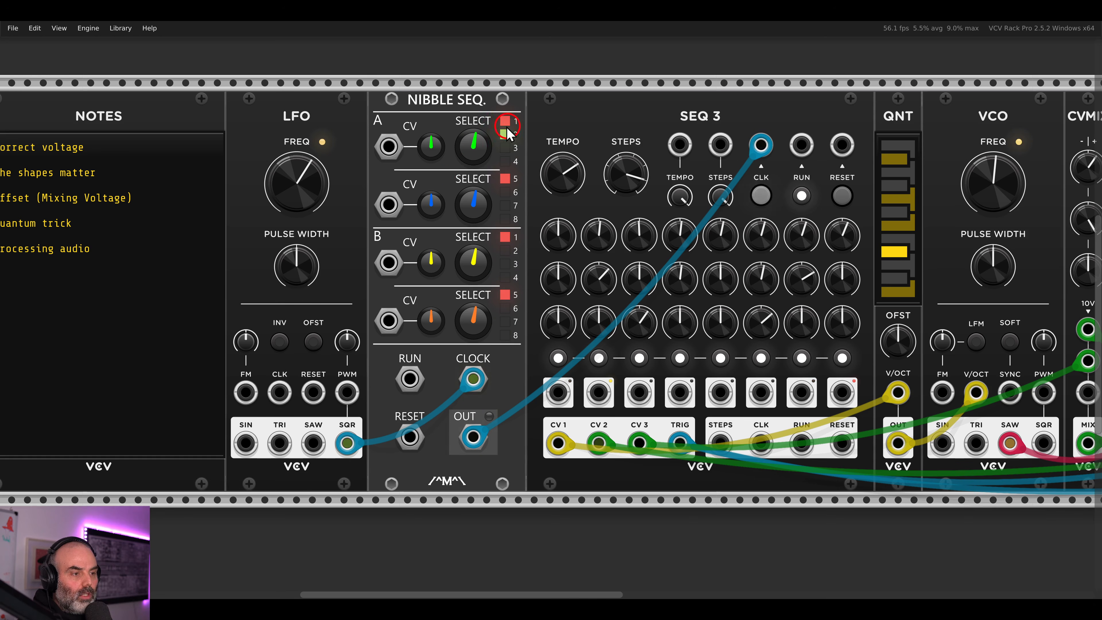
mouse_move(471, 199)
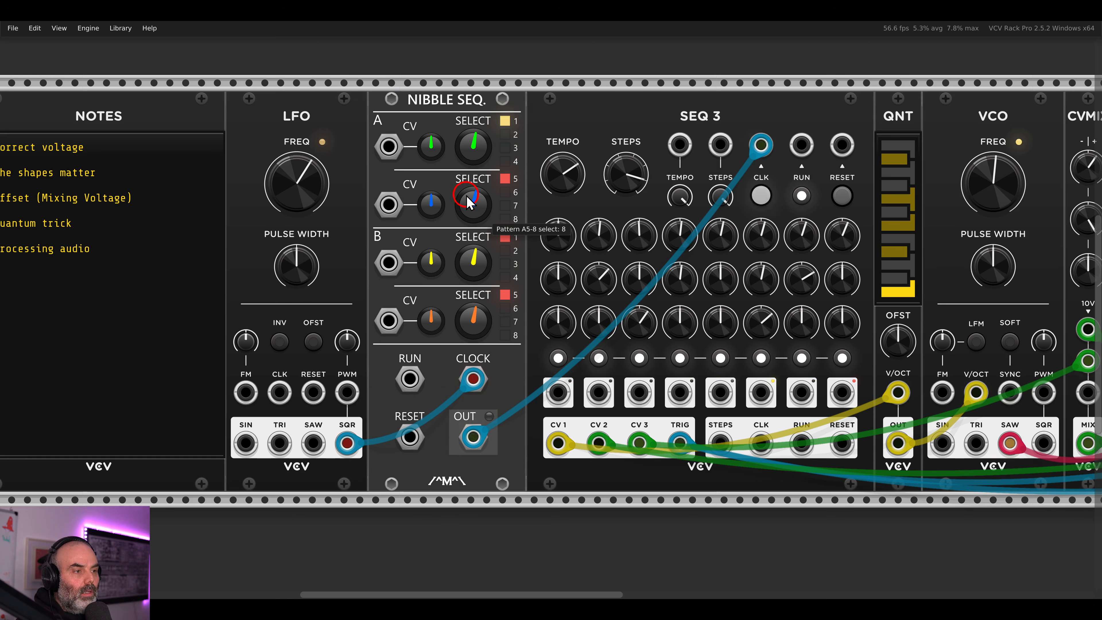
left_click_drag(468, 201, 465, 182)
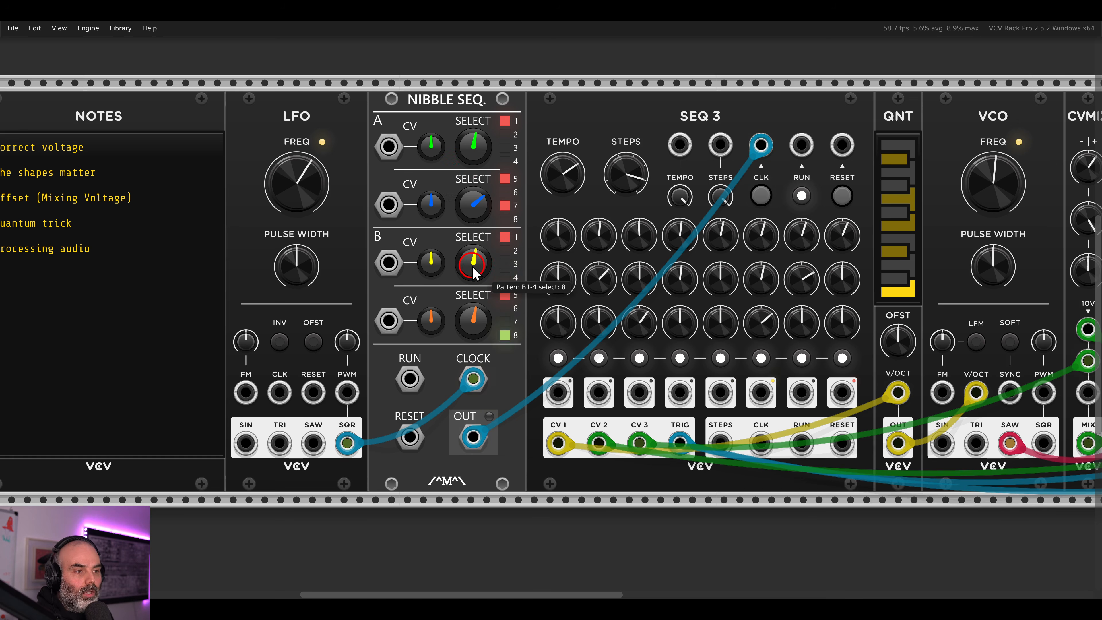
left_click_drag(472, 259, 468, 215)
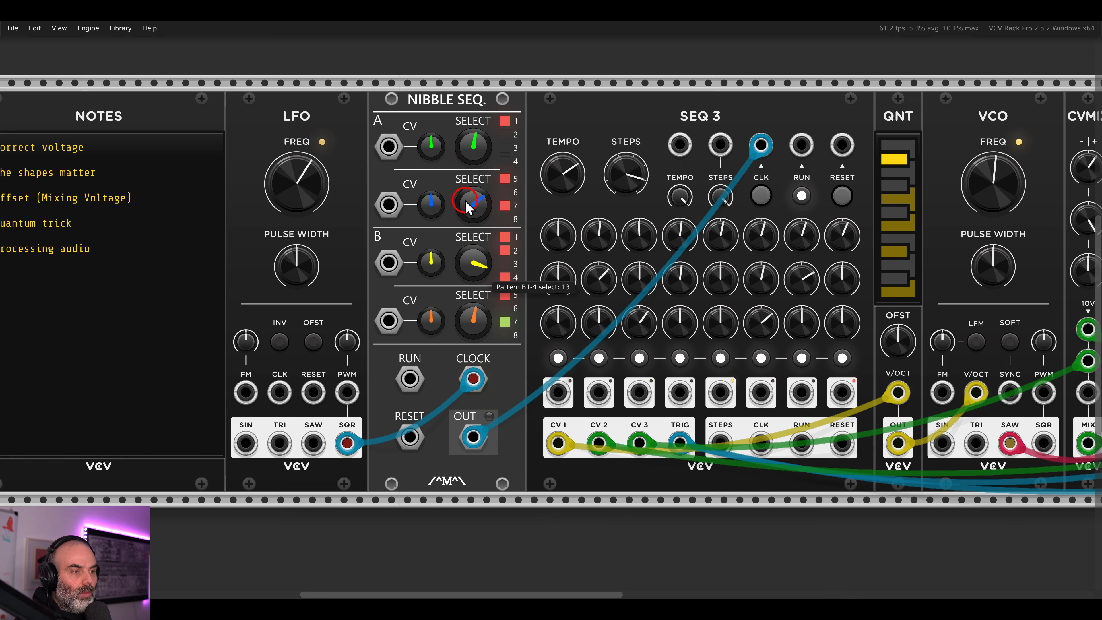
left_click_drag(473, 321, 476, 370)
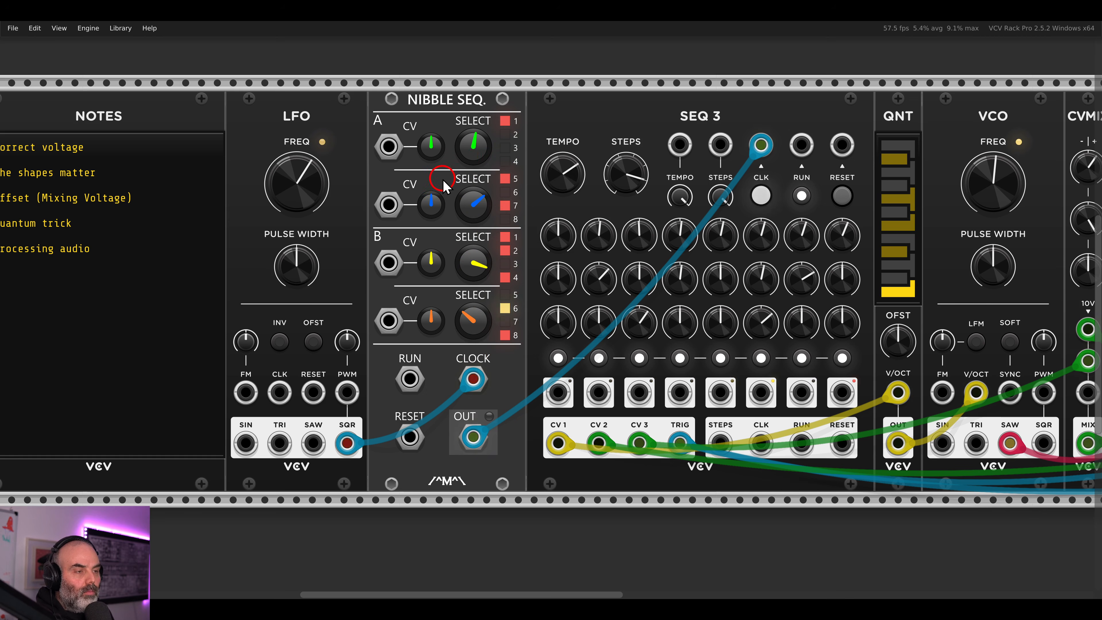
left_click_drag(472, 150, 465, 127)
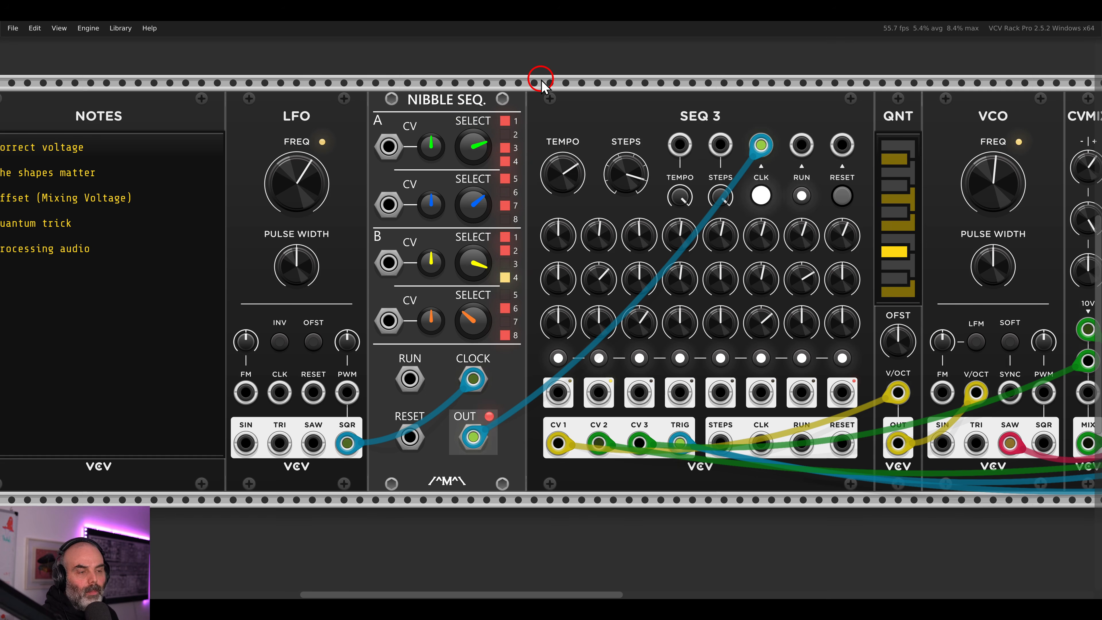
- Lengthen the decay and release of the VCF envelope, the ADSR EG between VCF and VCA
scroll(541, 80, "down", 1)
left_click_drag(676, 97, 430, 109)
left_click_drag(913, 264, 915, 248)
left_click_drag(969, 274, 970, 238)
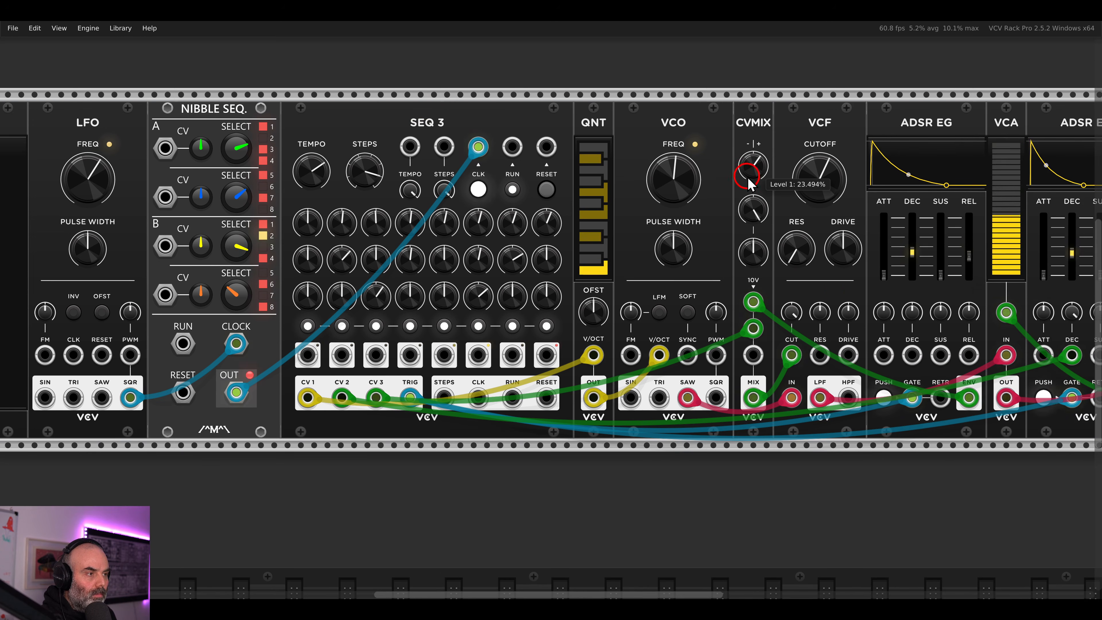
- Fine-tune CVMIX's level 1 to about 22.9% and lengthen the VCF envelope's attack to about 7.9 ms
mouse_move(748, 174)
left_mouse_down()
mouse_move(749, 159)
mouse_move(750, 174)
left_mouse_up()
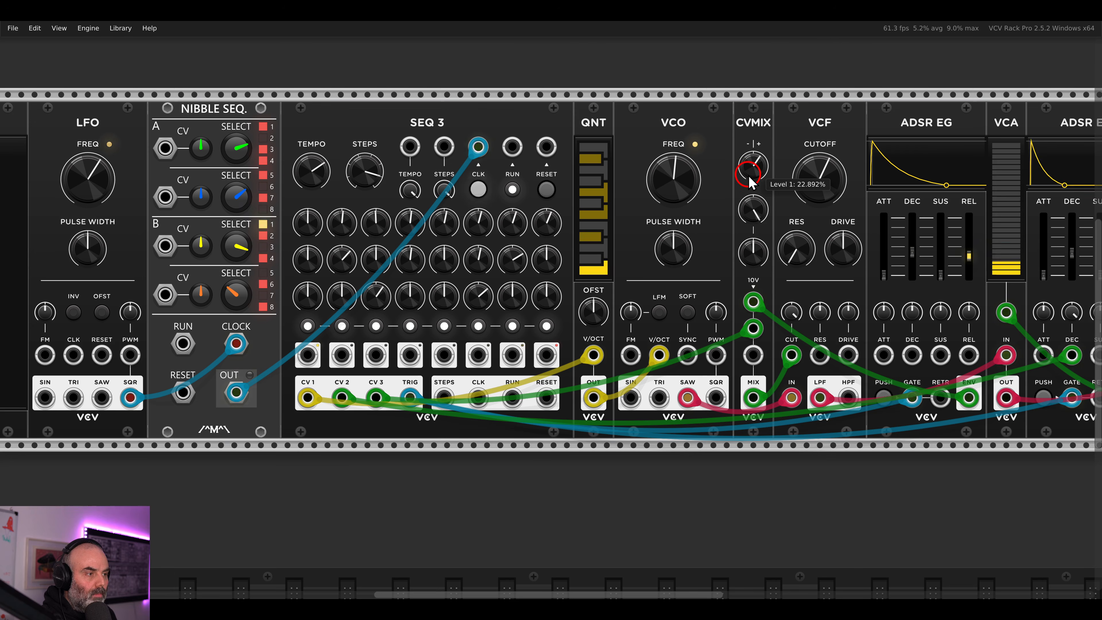
left_click_drag(897, 250, 769, 247)
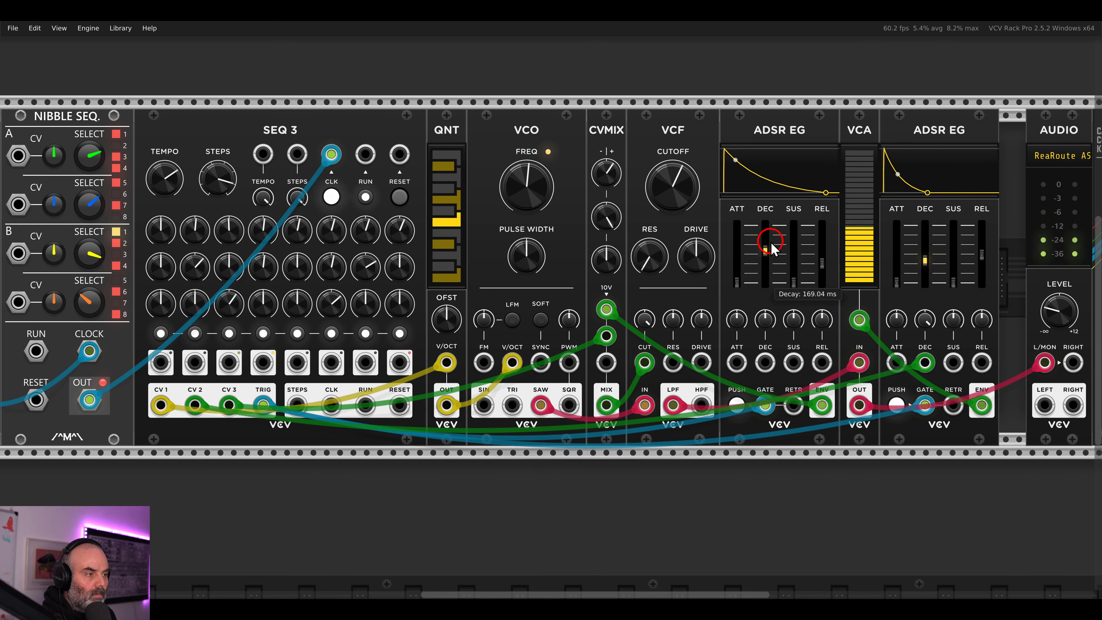
left_click_drag(737, 282, 743, 264)
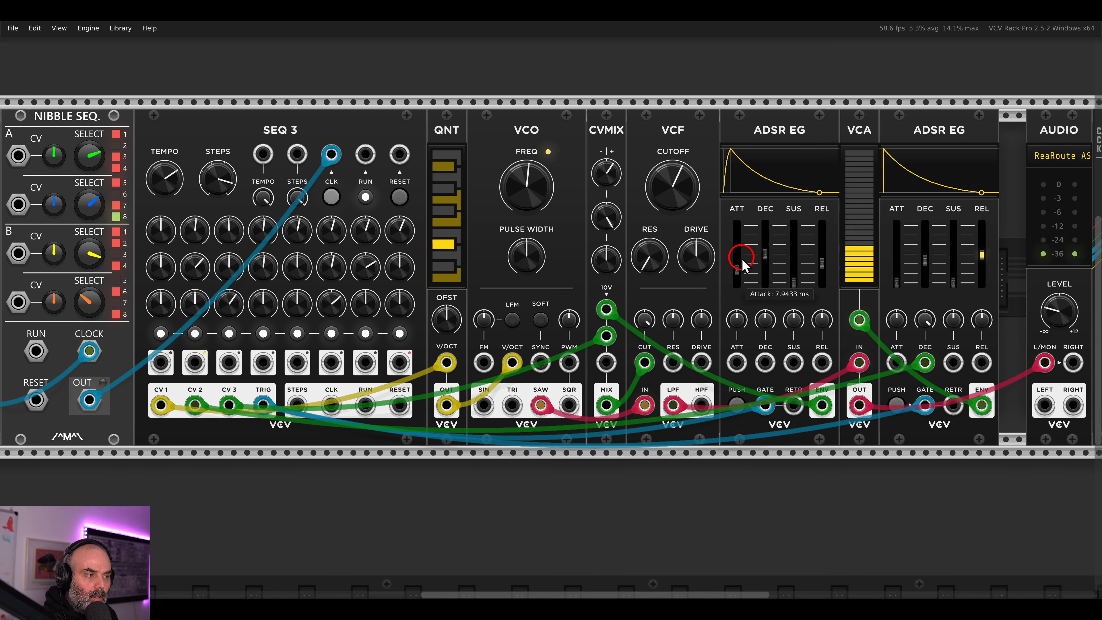
- Lower the LFO's frequency slightly to slow down the sequence clock
left_click_drag(549, 232, 752, 235)
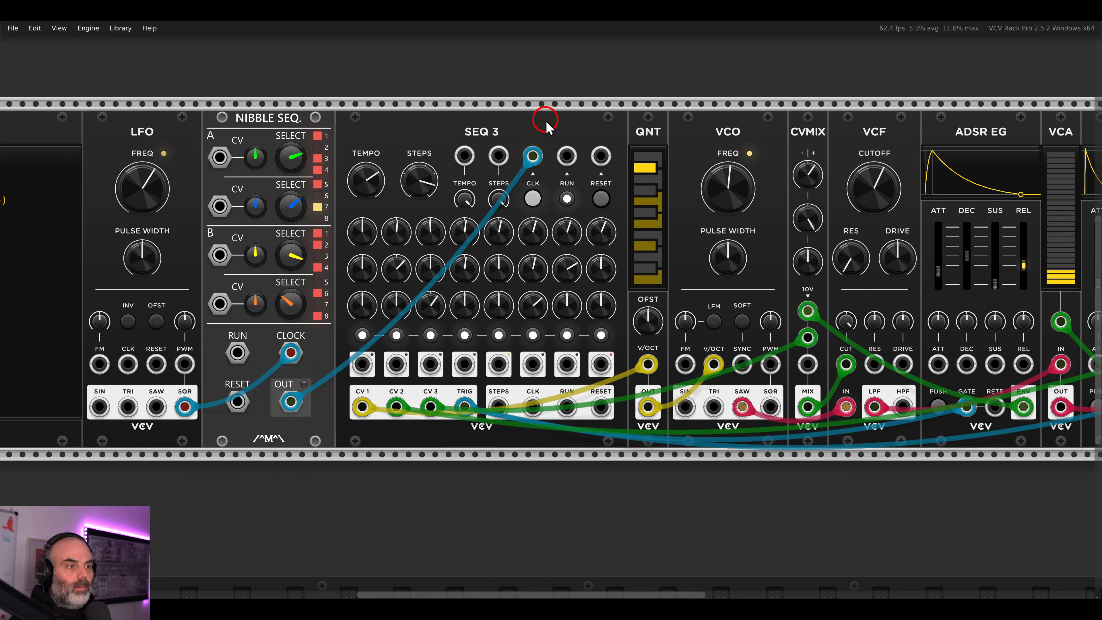
left_click_drag(544, 123, 659, 138)
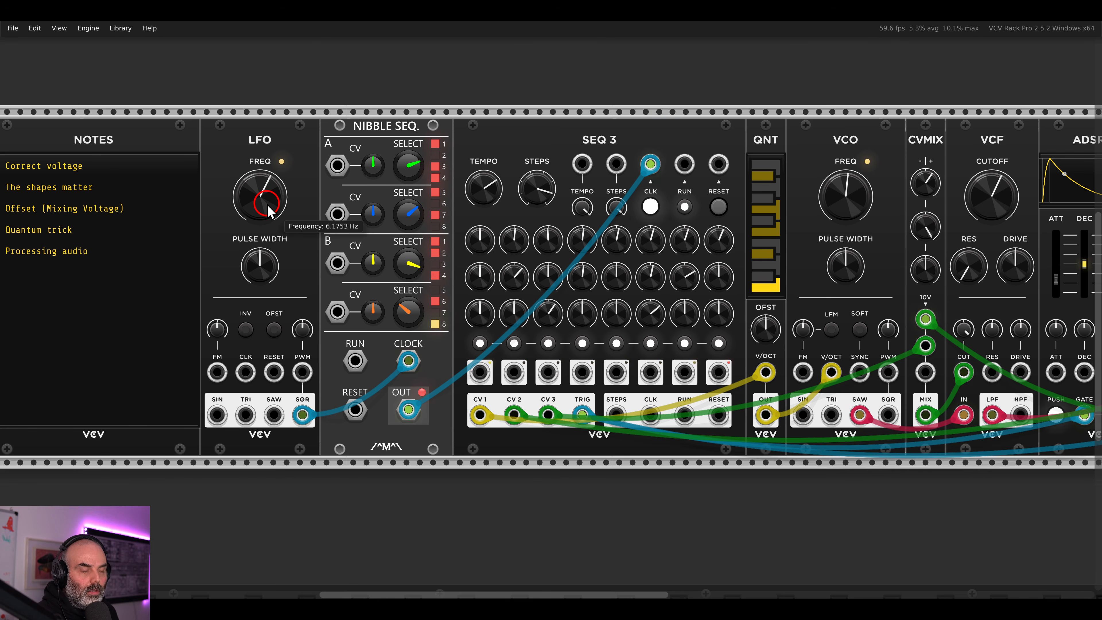
left_click_drag(269, 211, 269, 222)
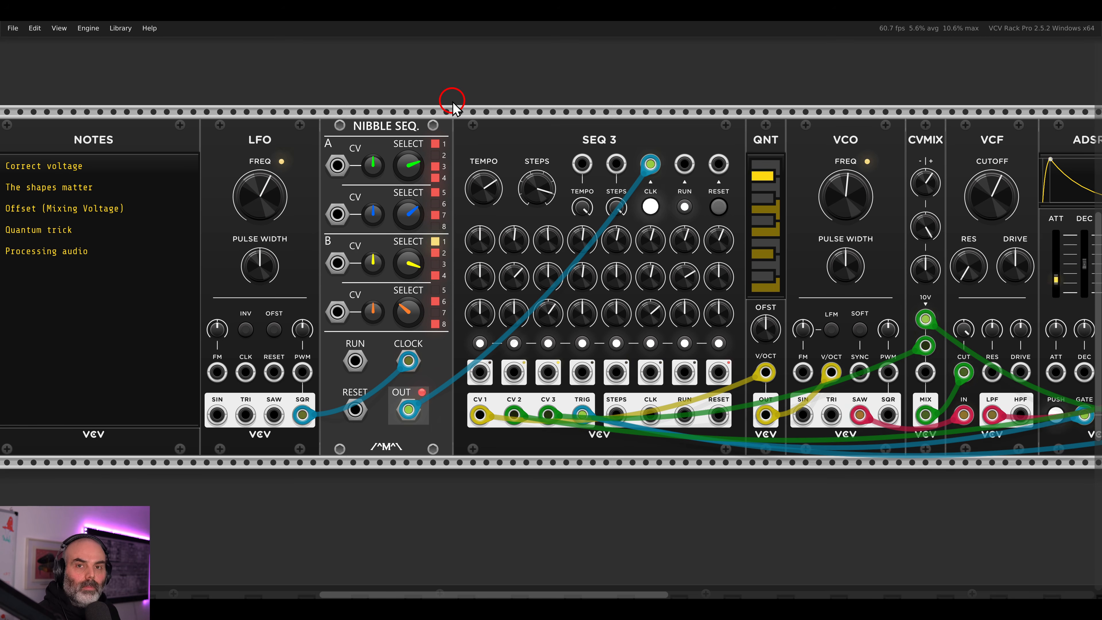
scroll(453, 103, "down", 1)
left_click_drag(593, 110, 533, 108)
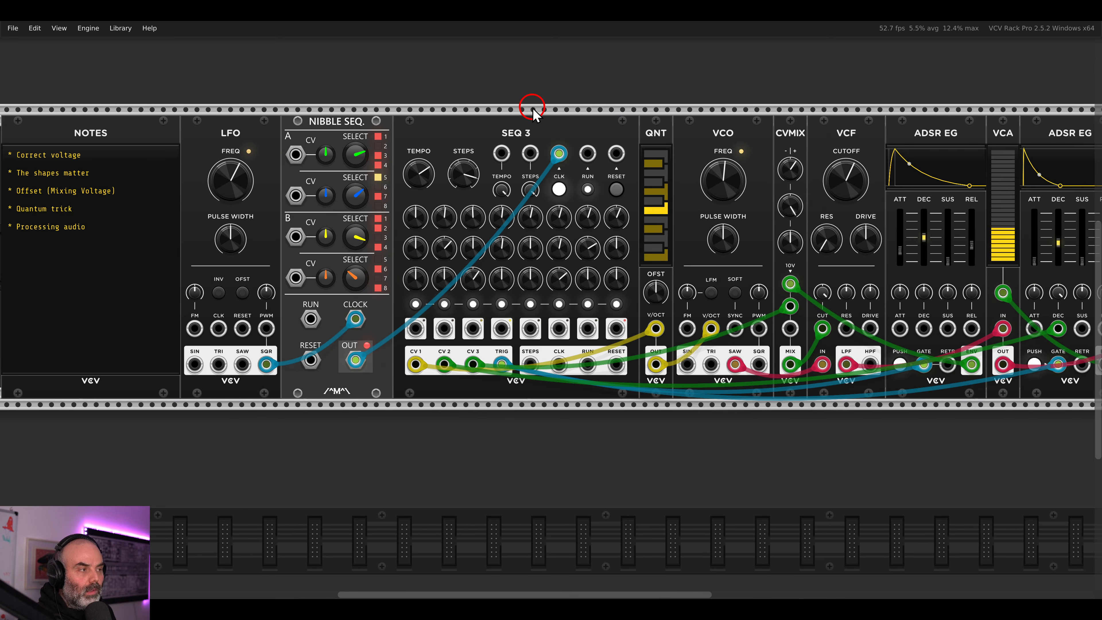
- Make room before the AUDIO module and add Surge XT's Delay right after the second ADSR EG
left_click_drag(623, 114, 300, 103)
left_click_drag(731, 108, 902, 136)
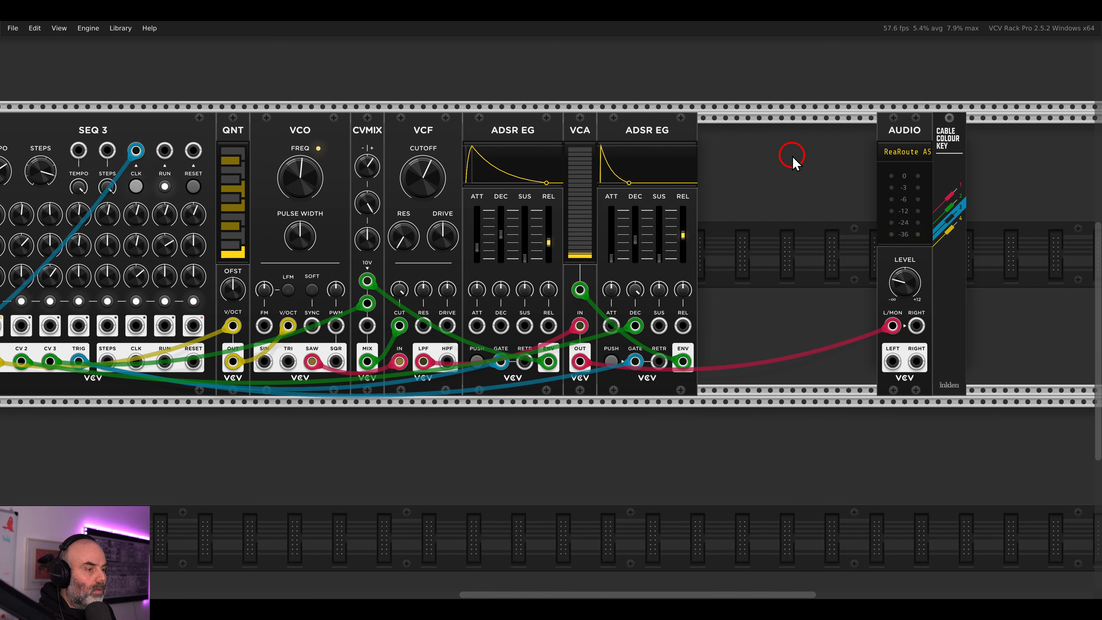
right_click(778, 179)
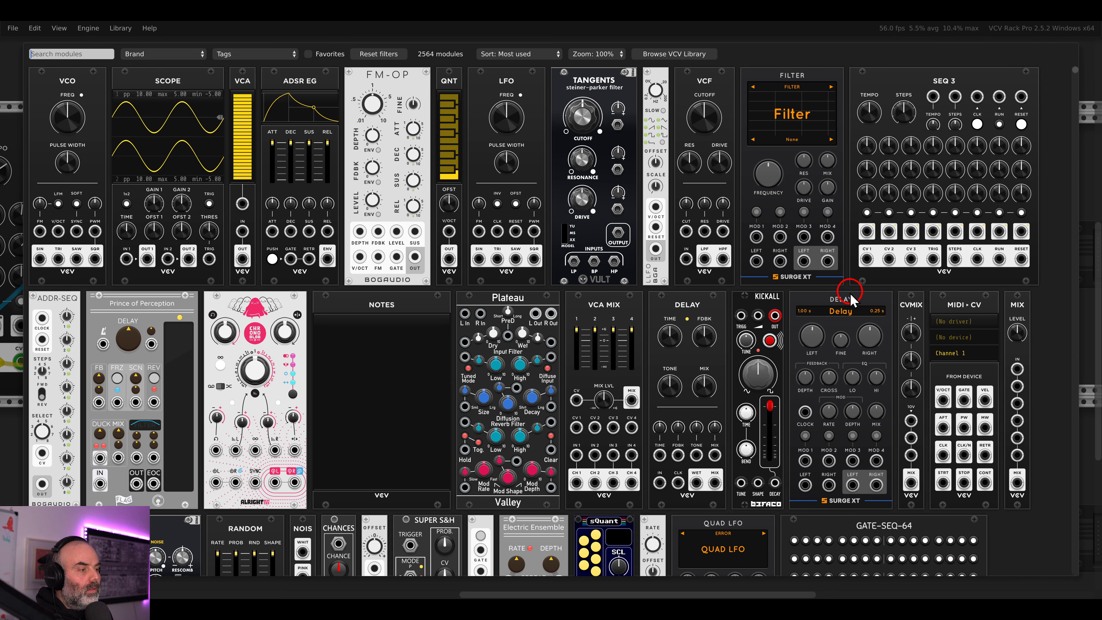
left_click(849, 315)
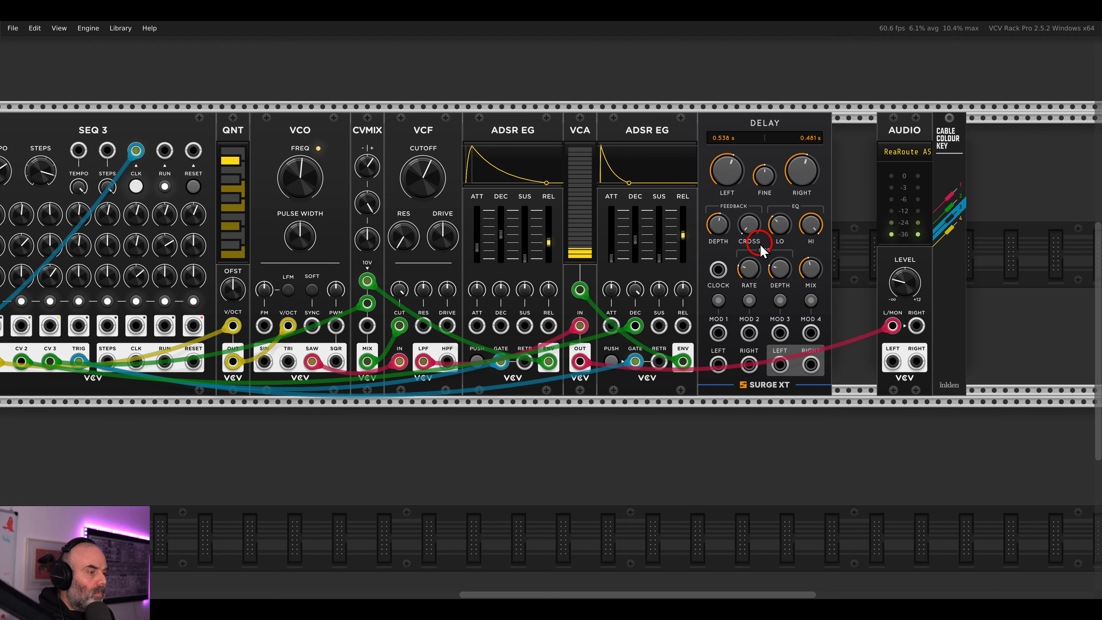
- Find Venom's VCA MIX 4 STEREO with the module search "vcva mix" and place it between DELAY and AUDIO
left_click_drag(987, 171, 1018, 143)
right_click(947, 181)
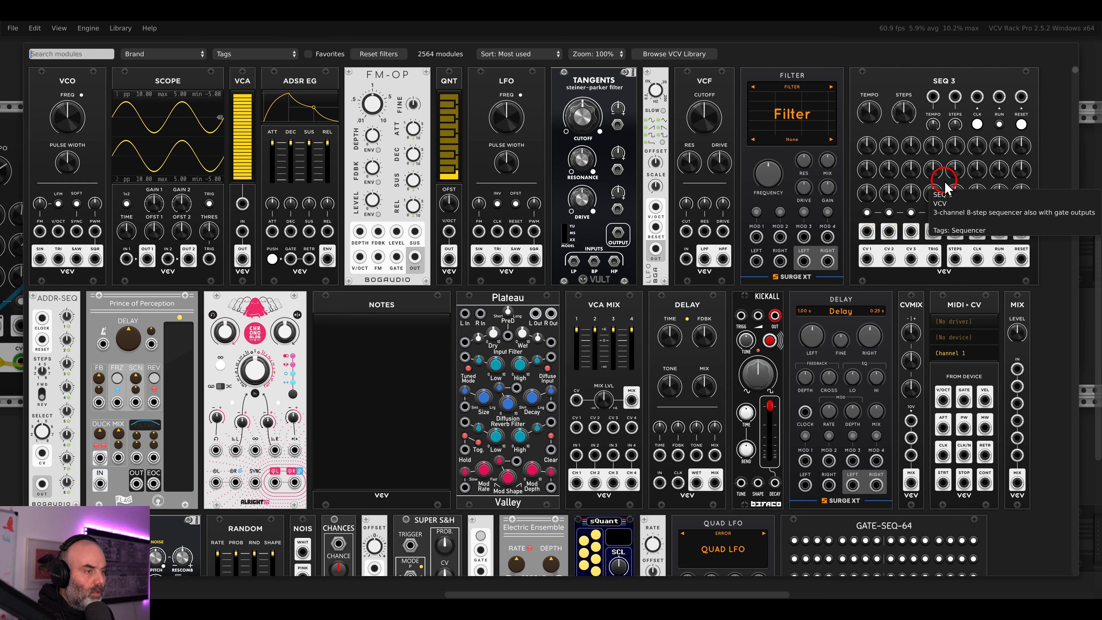
type("vcva mix")
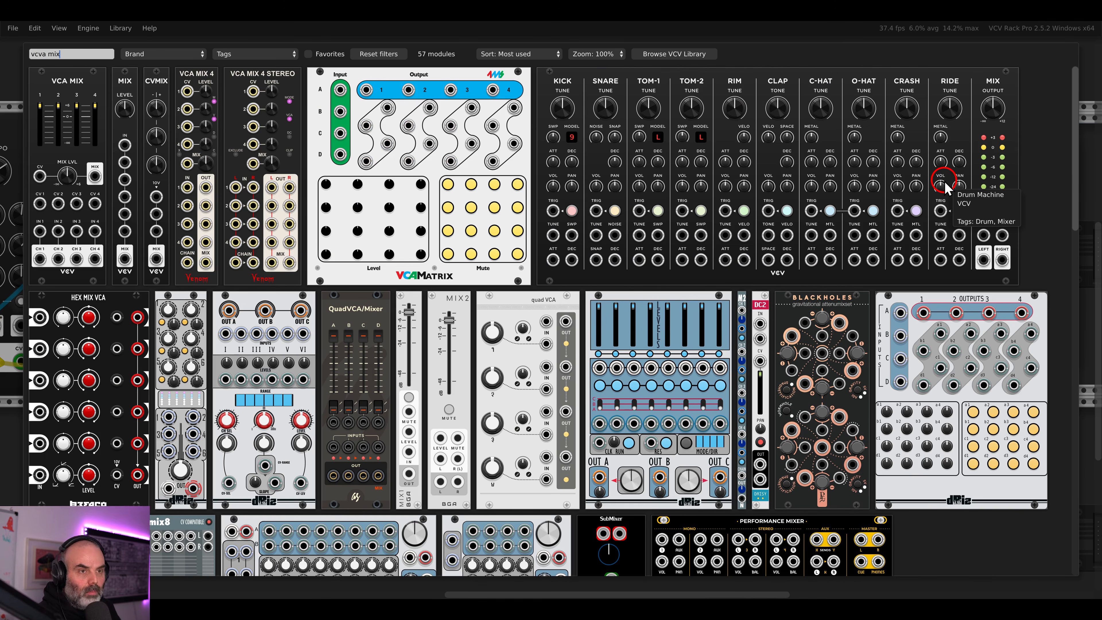
left_click(260, 104)
left_click_drag(835, 175, 857, 172)
scroll(833, 163, "up", 4)
right_click(810, 153)
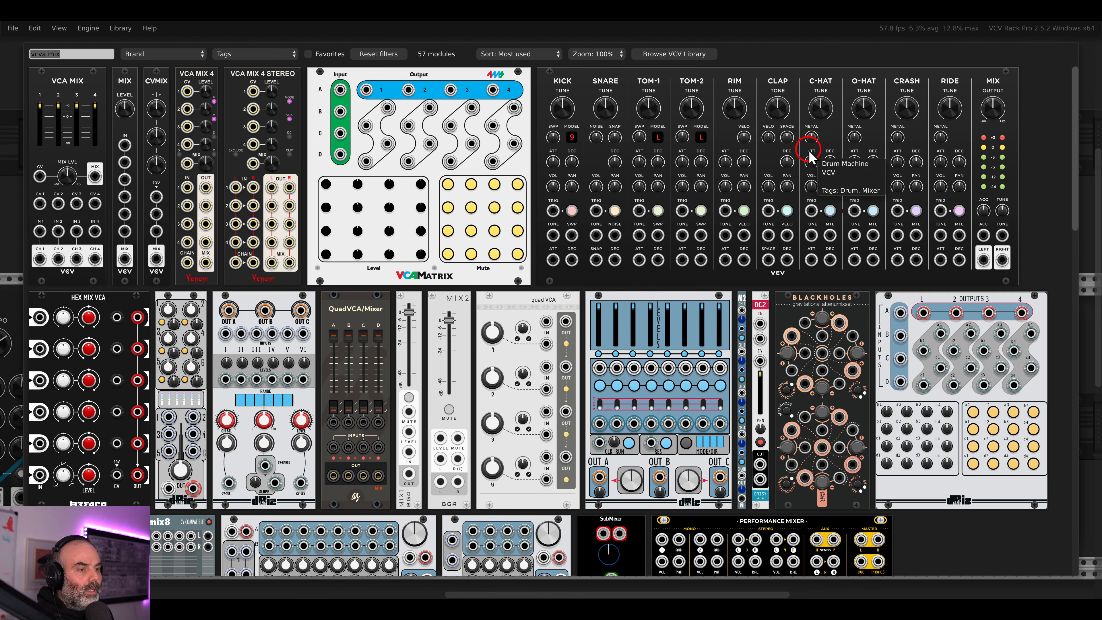
key("BackSpace")
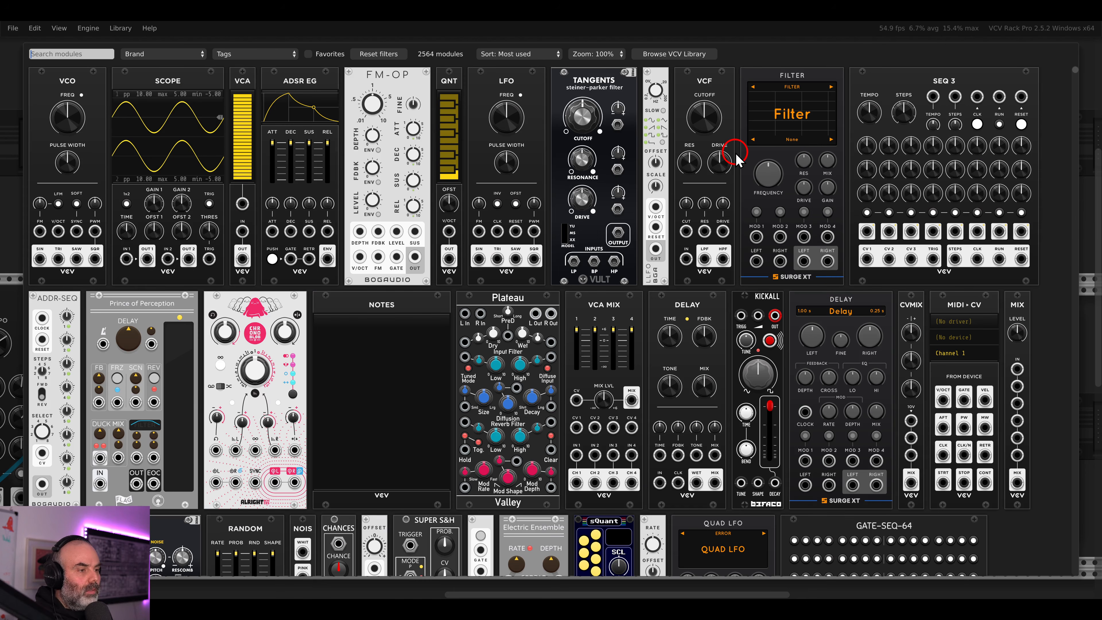
left_click_drag(629, 322, 656, 222)
scroll(666, 208, "up", 5)
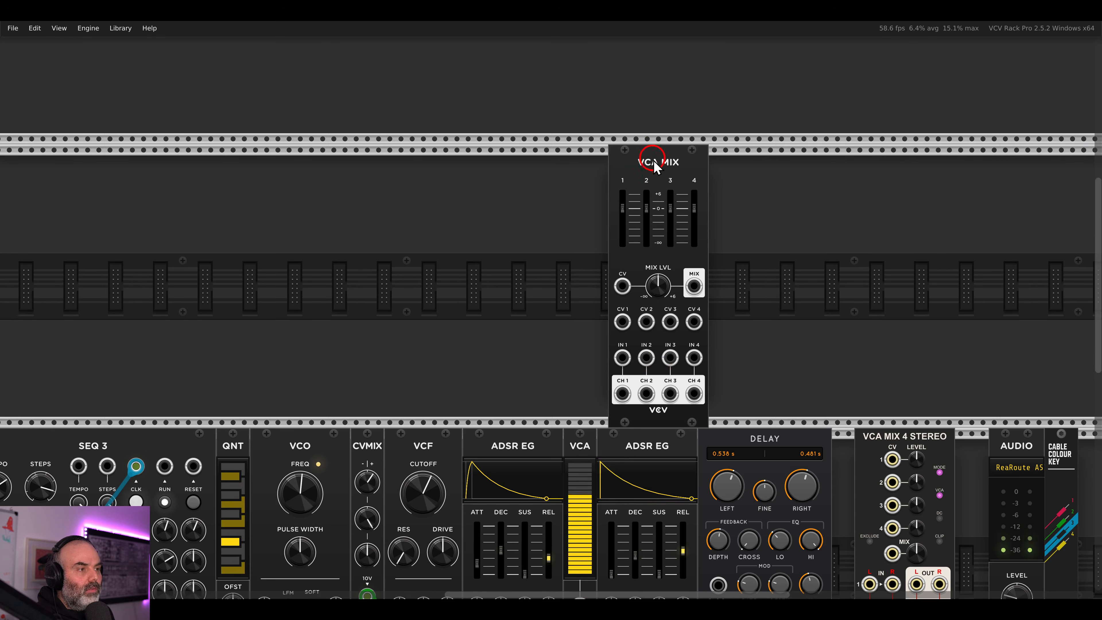
left_click_drag(780, 233, 712, 190)
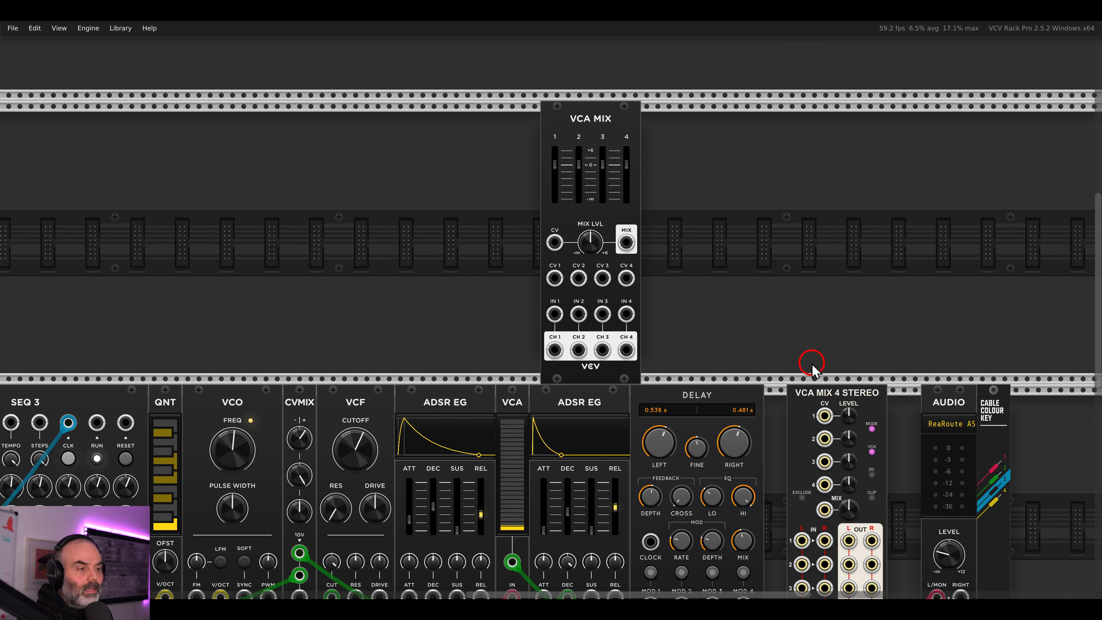
key("Delete")
- Reroute the VCA's output cable from AUDIO to DELAY's left input and leave room between DELAY and VCA MIX 4 STEREO
left_click_drag(784, 286, 685, 168)
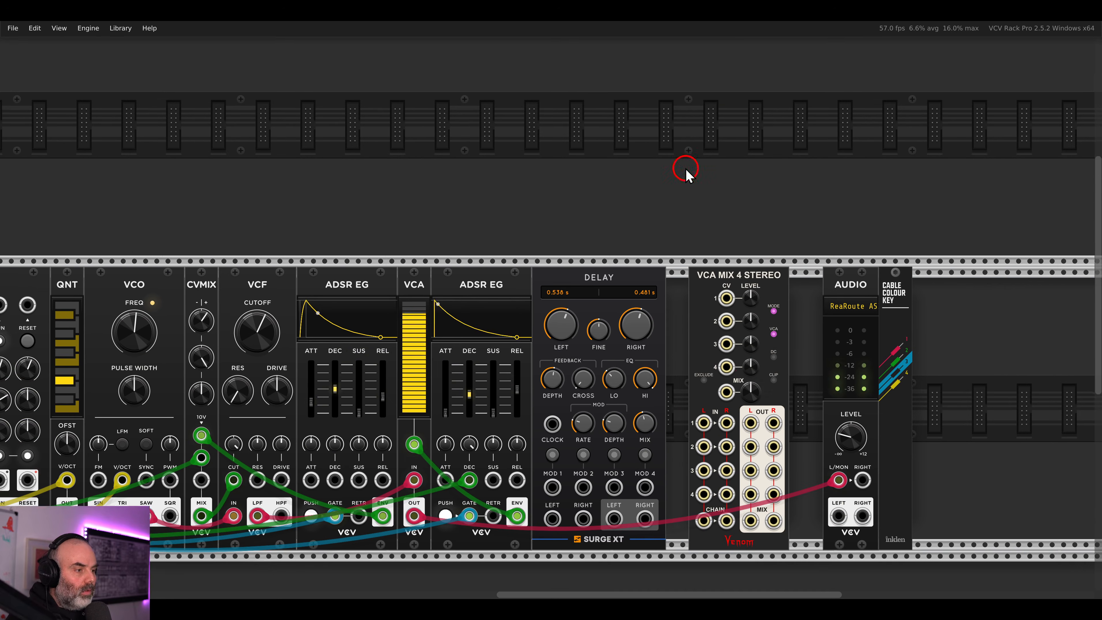
left_click_drag(839, 479, 690, 387)
left_click_drag(955, 310, 759, 284)
left_click_drag(759, 285, 837, 286)
- Search the module library for "galax" and add the galaxy reverb directly after DELAY
right_click(731, 307)
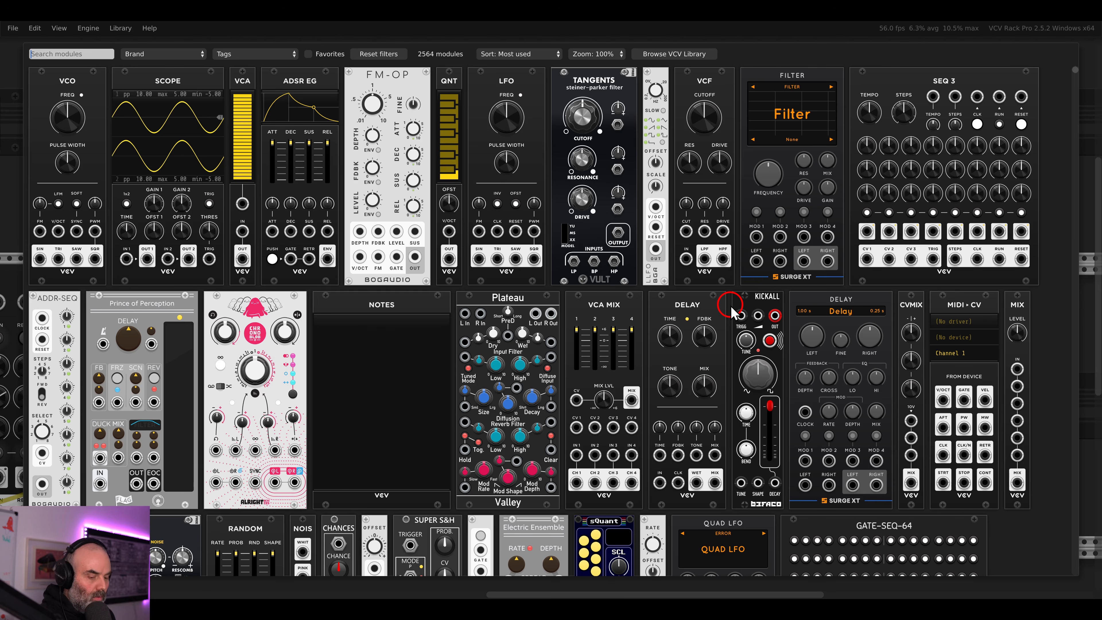
type("g")
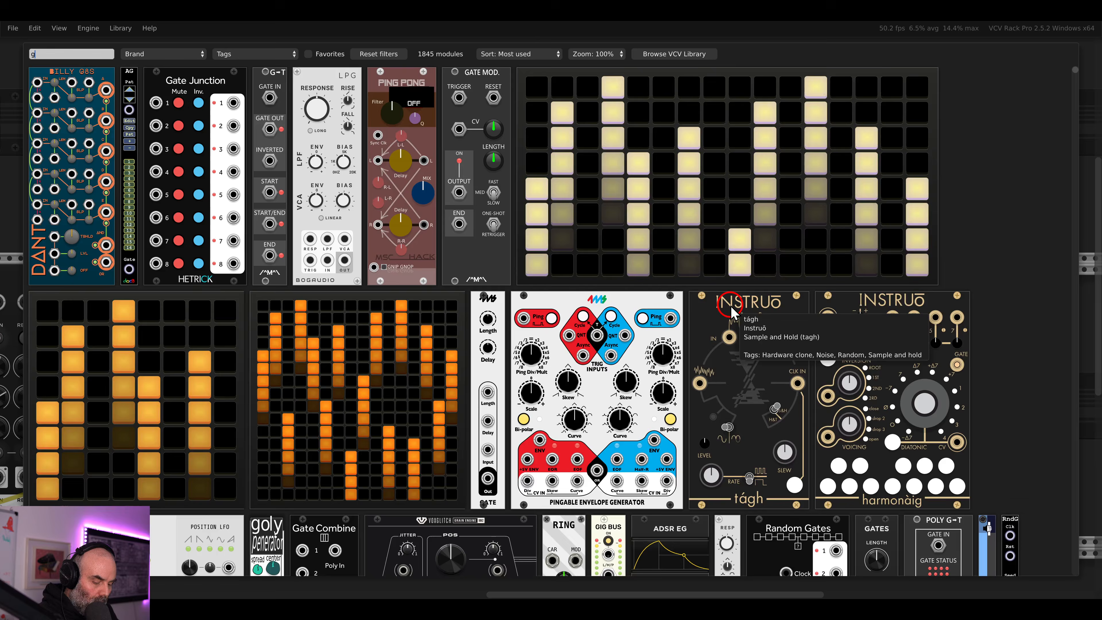
type("alax")
left_click_drag(211, 129, 623, 268)
- Patch DELAY's stereo outputs through galaxy into channel 1 of VCA MIX 4 STEREO, and its stereo mix outputs into AUDIO
scroll(729, 394, "down", 2)
left_click_drag(613, 458, 687, 256)
left_click_drag(711, 255, 711, 458)
left_click(741, 400)
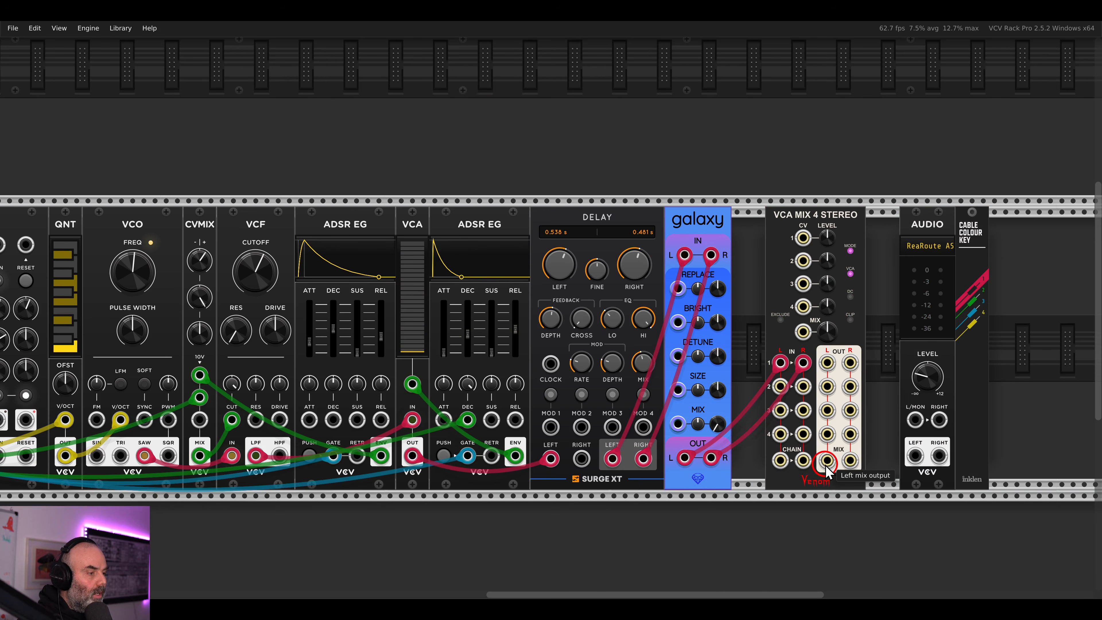
left_click_drag(828, 460, 936, 422)
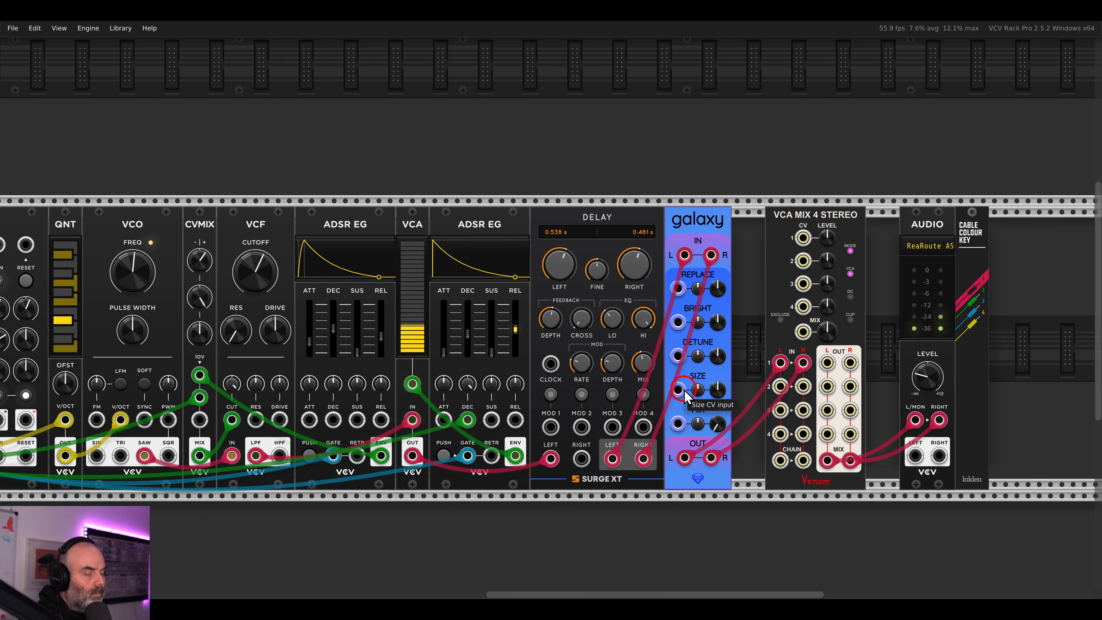
- Connect the LFO's square output to DELAY's clock input
left_click_drag(537, 338, 753, 333)
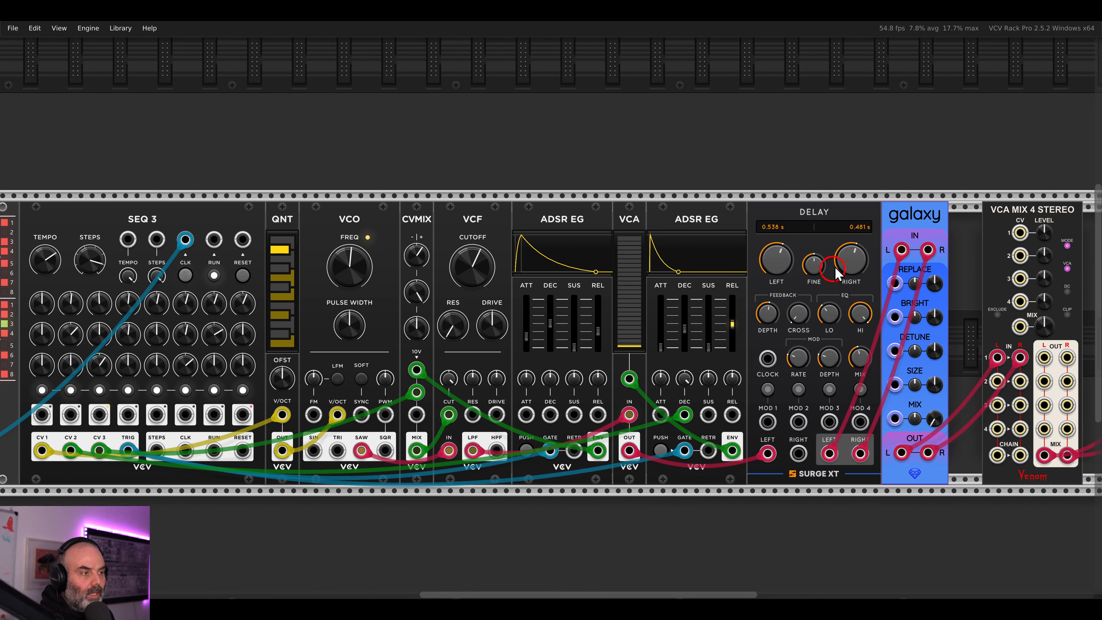
left_click_drag(714, 255, 794, 244)
scroll(744, 273, "down", 1)
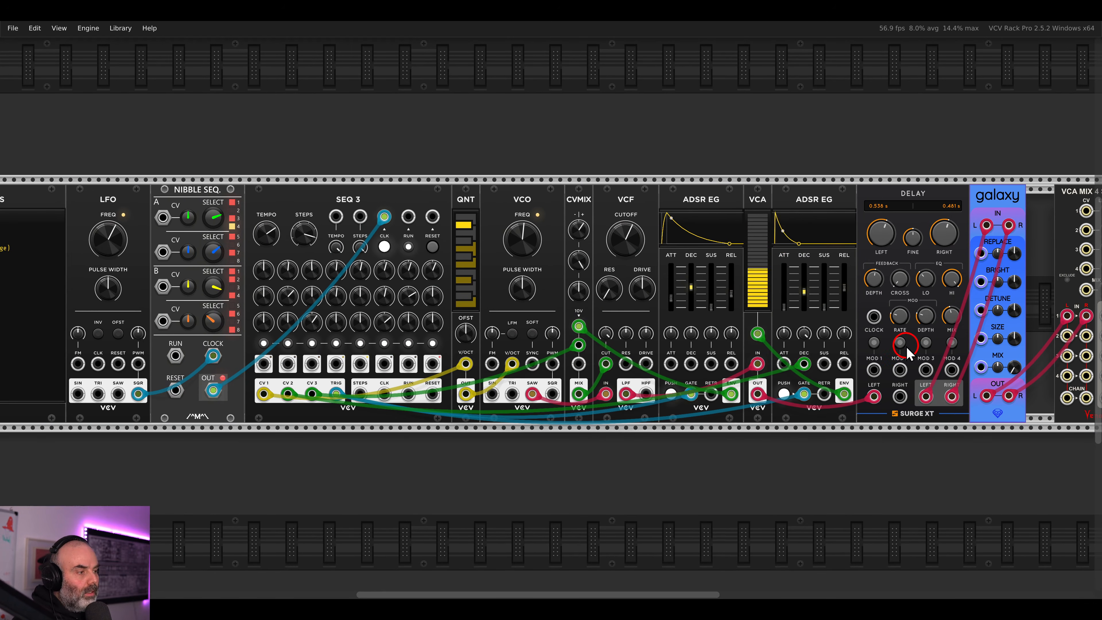
left_click_drag(874, 316, 138, 394)
- Set DELAY's left time to 1/4 dotted and its right time to 1/2 note
left_click_drag(878, 332, 639, 325)
scroll(708, 262, "up", 1)
scroll(708, 262, "up", 1)
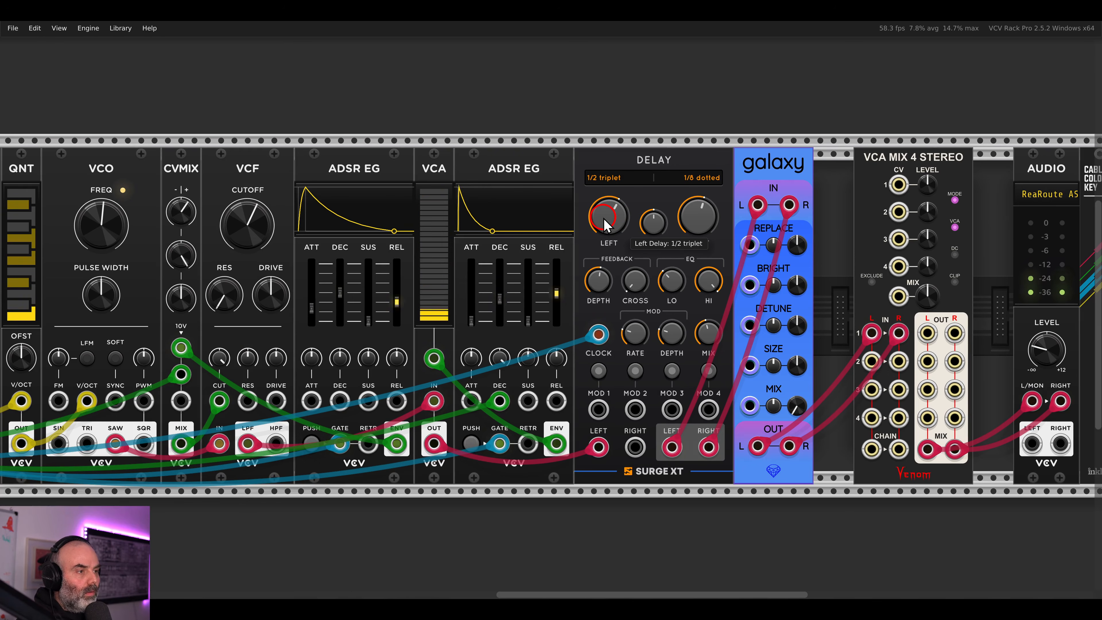
left_click_drag(610, 229, 605, 225)
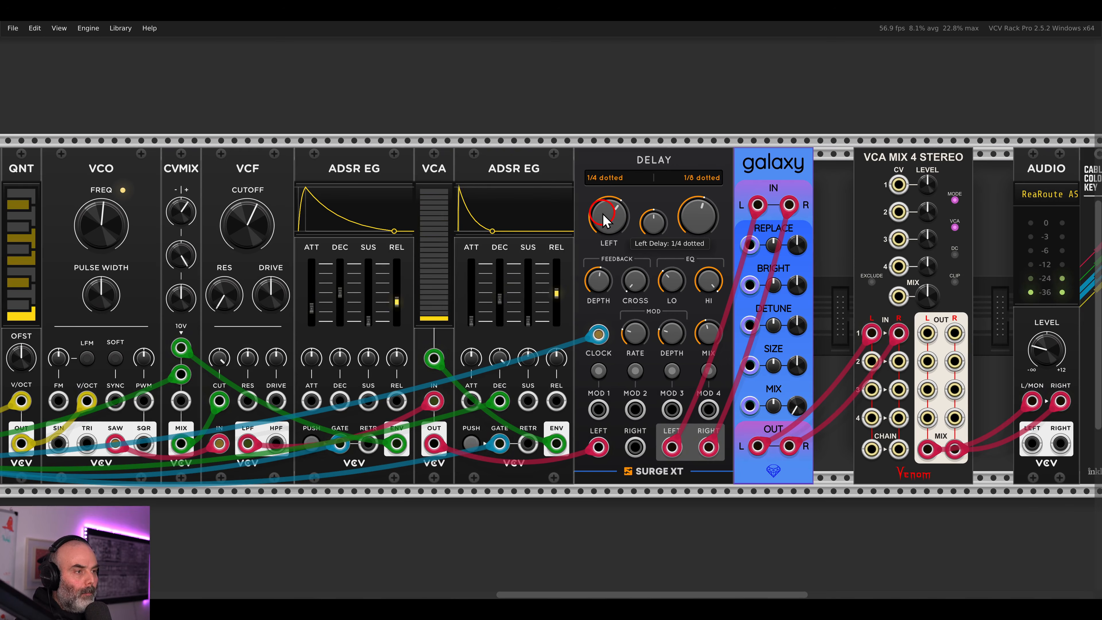
left_click(698, 226)
left_click_drag(699, 226, 687, 210)
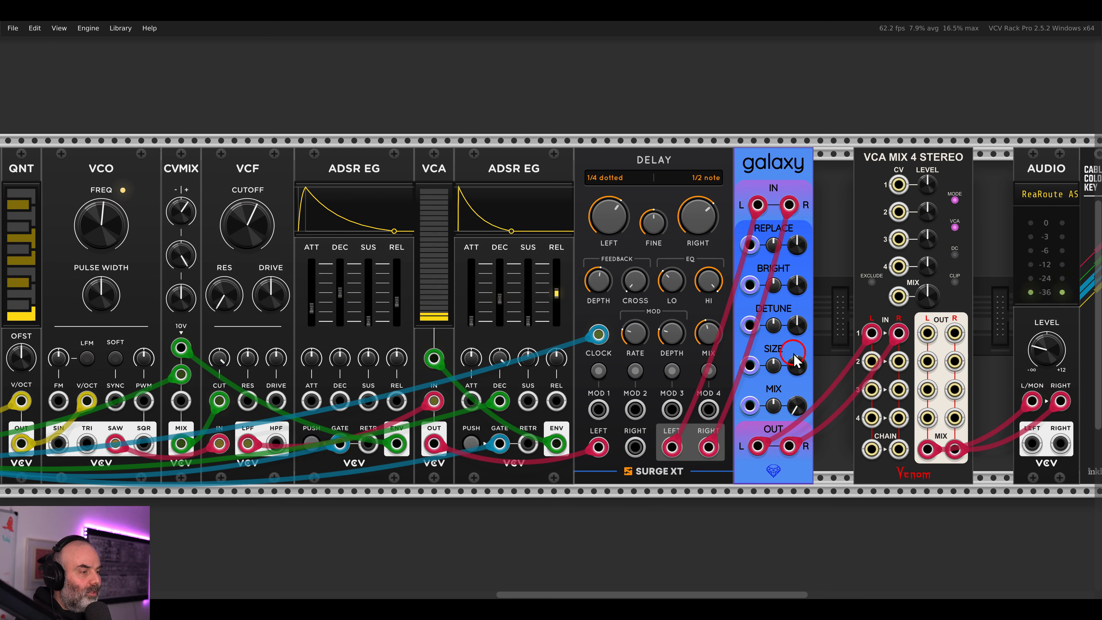
- Raise galaxy's mix and set VCA MIX 4 STEREO's channel 1 level to about 5.28 dB
left_click_drag(798, 405, 799, 373)
left_click_drag(832, 339, 748, 343)
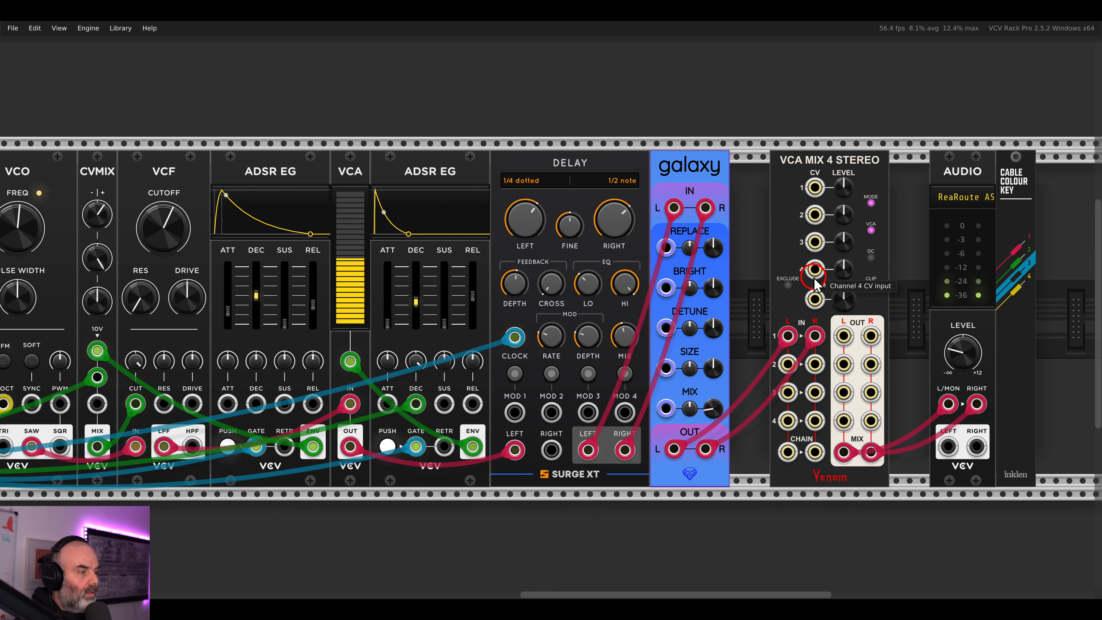
left_click_drag(843, 194, 826, 121)
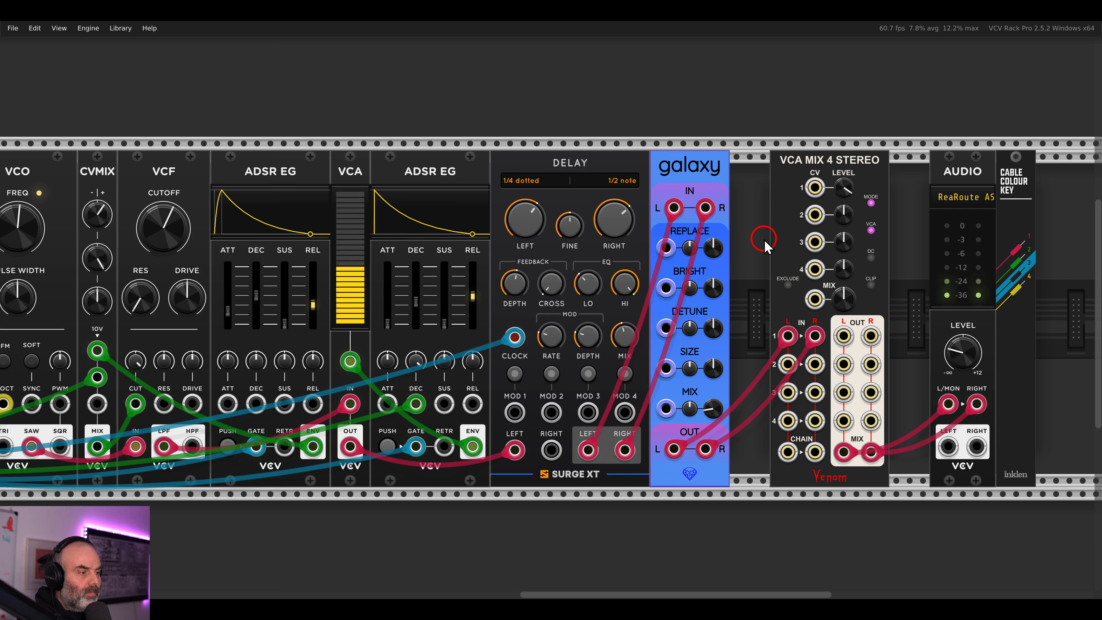
- Look over the whole patch, from the notes and clock modules through the synth voice to the mixer and AUDIO
scroll(447, 140, "down", 1)
left_click_drag(387, 145, 669, 138)
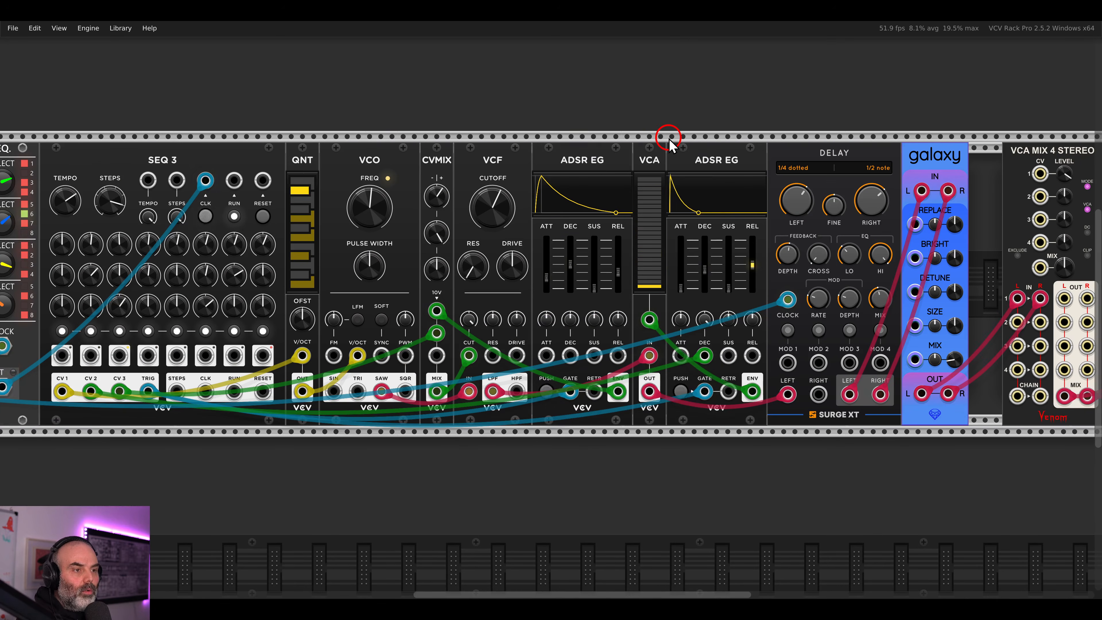
scroll(670, 139, "down", 2)
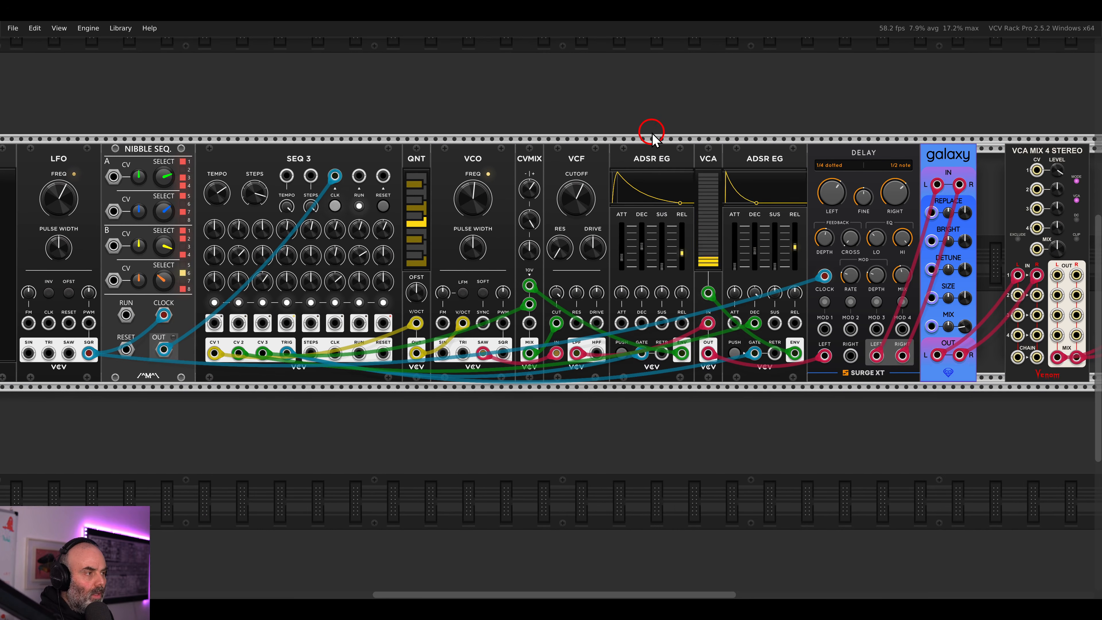
left_click_drag(871, 135, 781, 136)
mouse_move(958, 174)
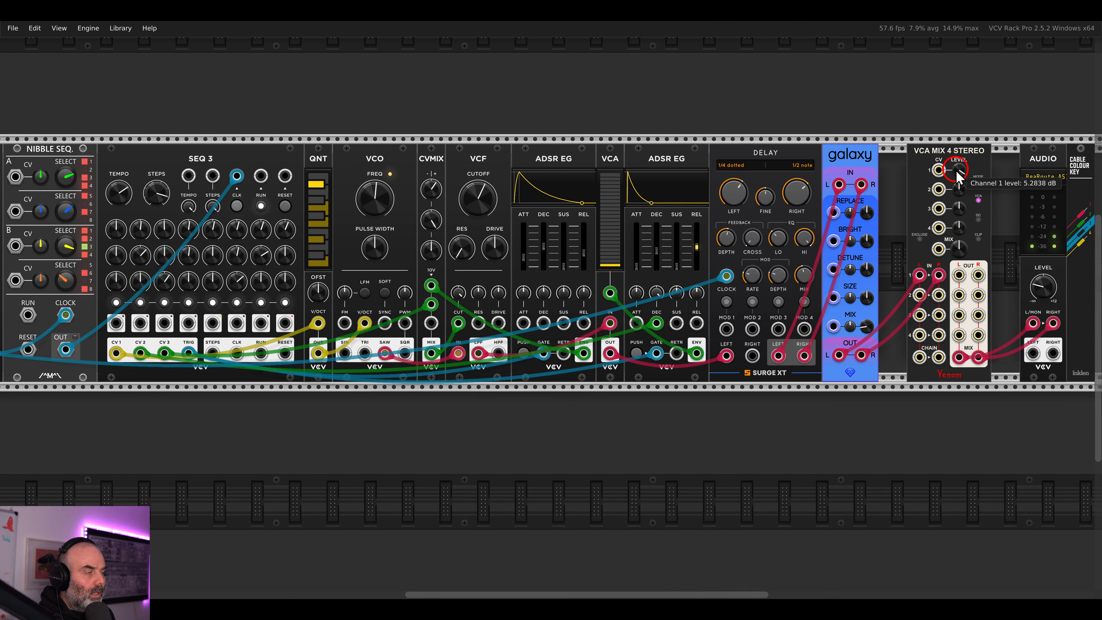
left_click_drag(364, 143, 608, 123)
scroll(292, 230, "up", 1)
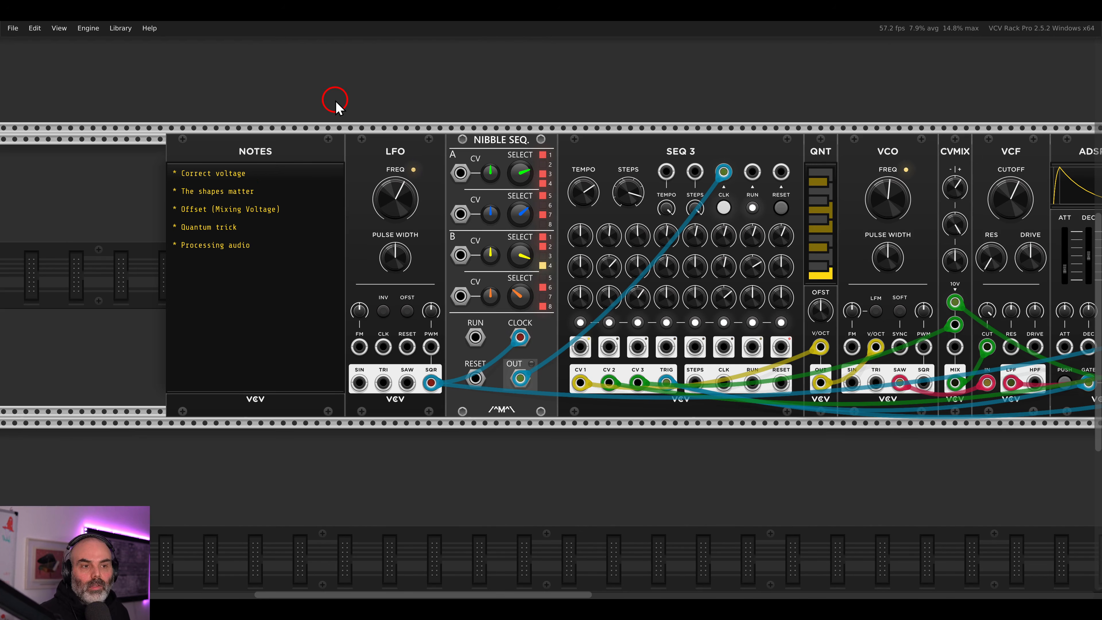
scroll(611, 105, "right", 3)
scroll(590, 282, "up", 3)
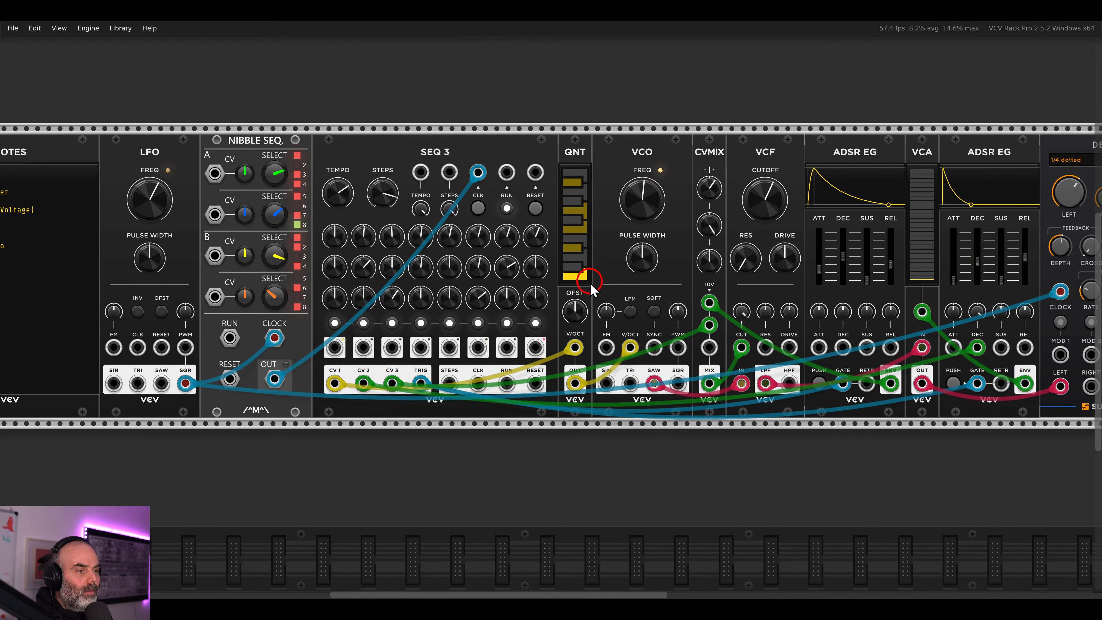
- Try QNT pre-offsets of about 1.73 semitones, 5.78 semitones and higher, and reset the offset to its default
mouse_move(561, 326)
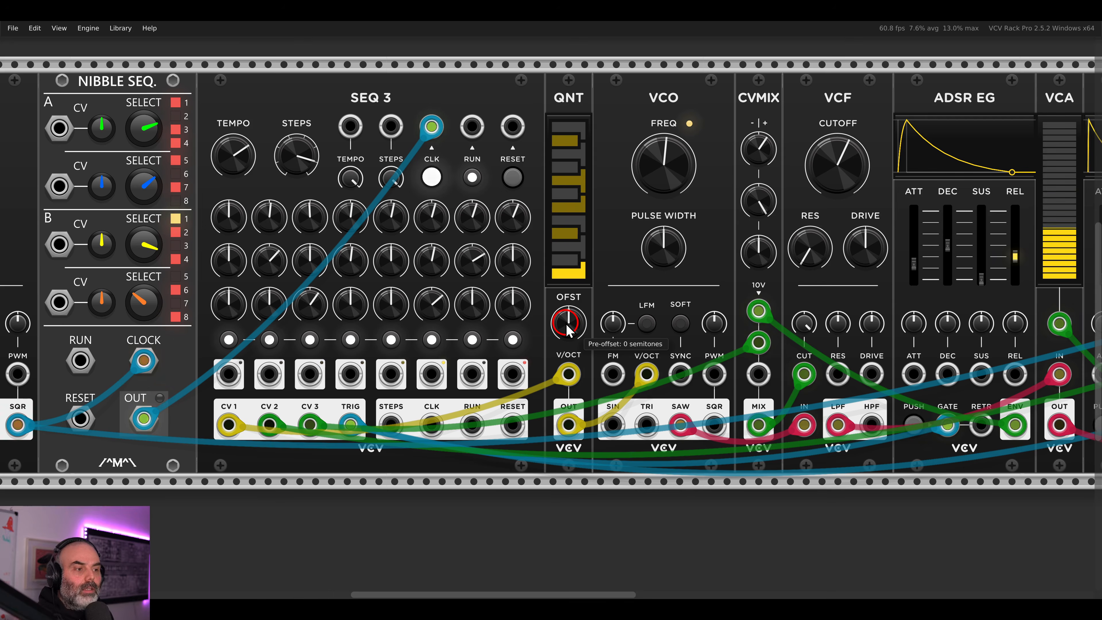
left_click_drag(567, 327, 563, 317)
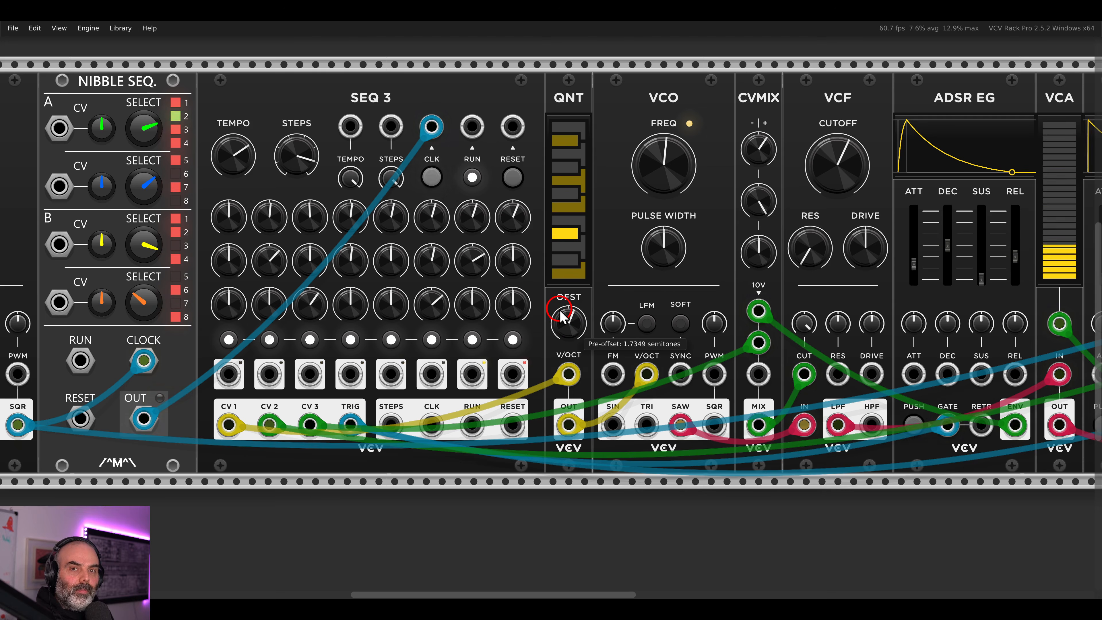
left_click_drag(560, 306, 559, 293)
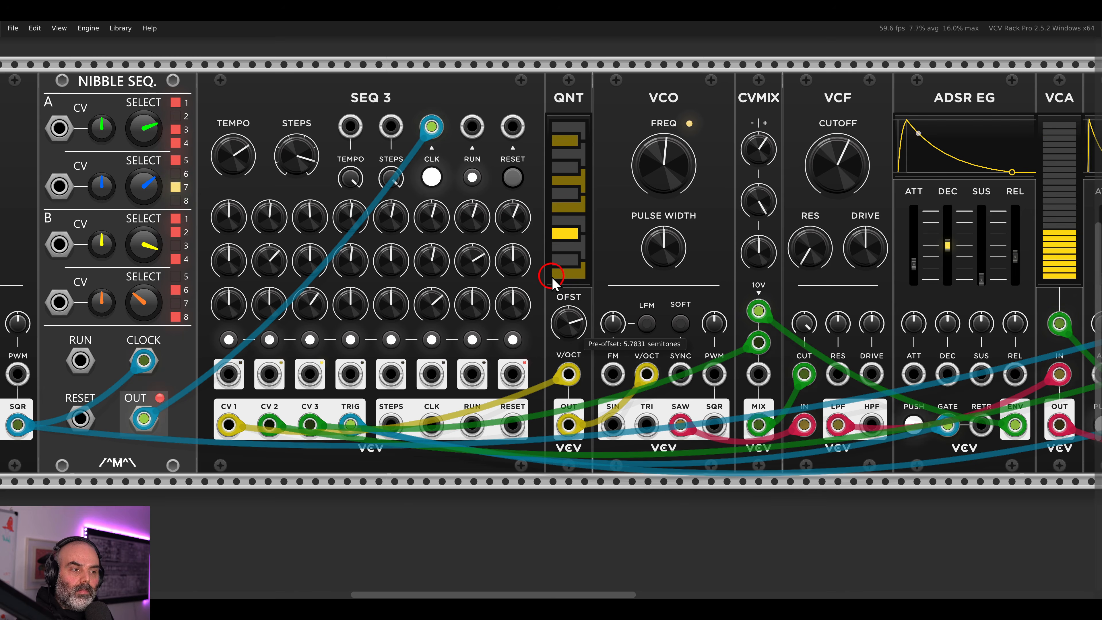
left_click_drag(554, 273, 547, 199)
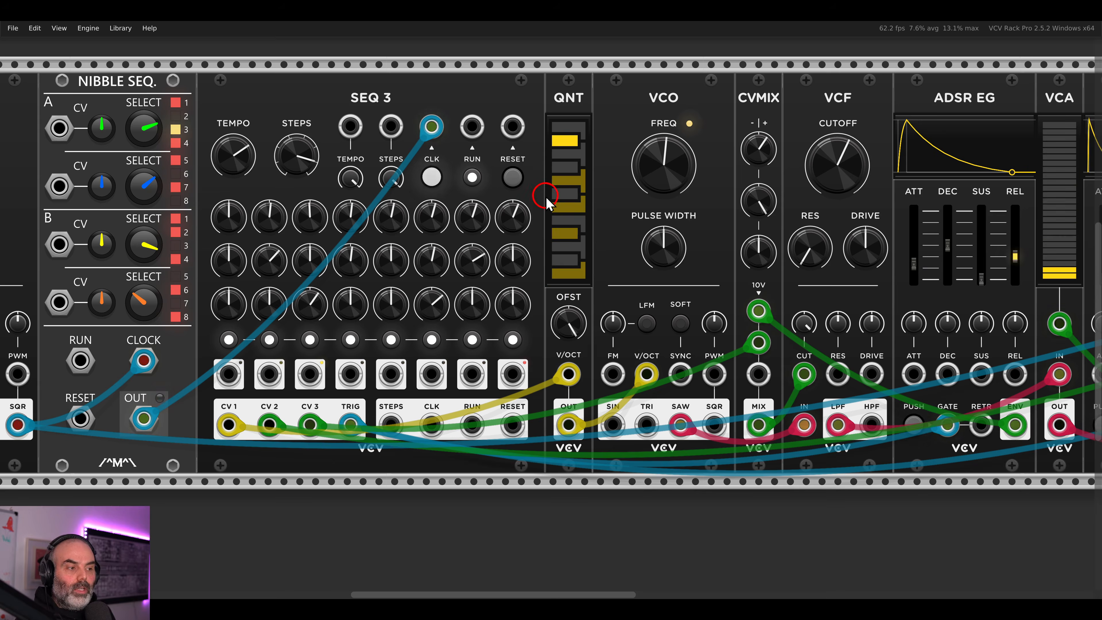
left_click_drag(568, 322, 610, 519)
double_click(568, 322)
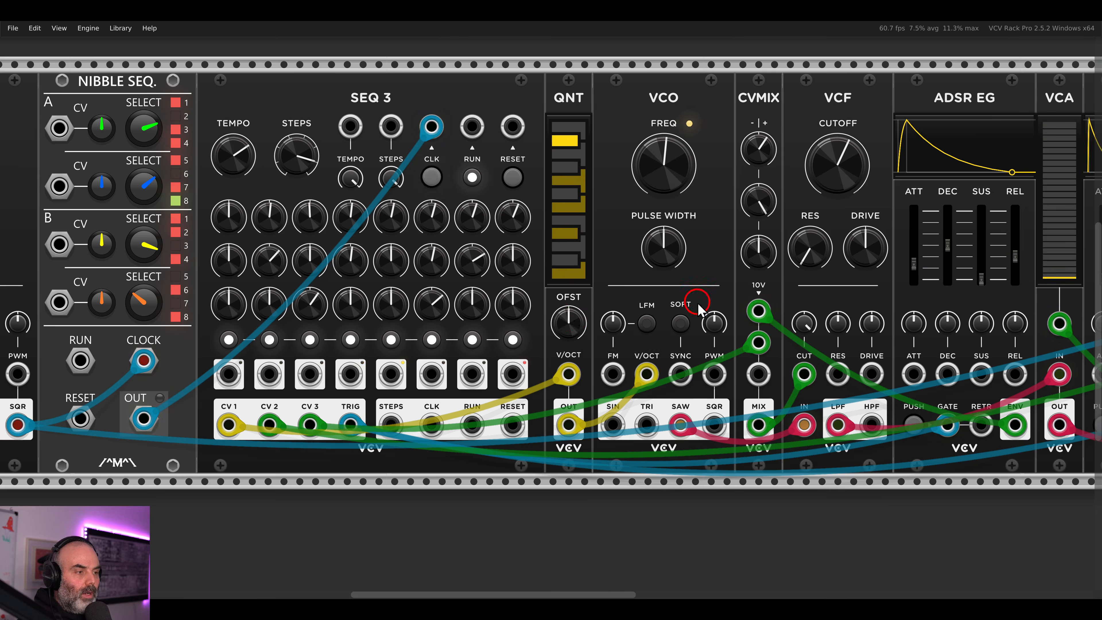
- Lower VCA MIX 4 STEREO's channel 1 level to about 3.31 dB
left_click_drag(983, 230, 447, 337)
left_click_drag(982, 256, 756, 251)
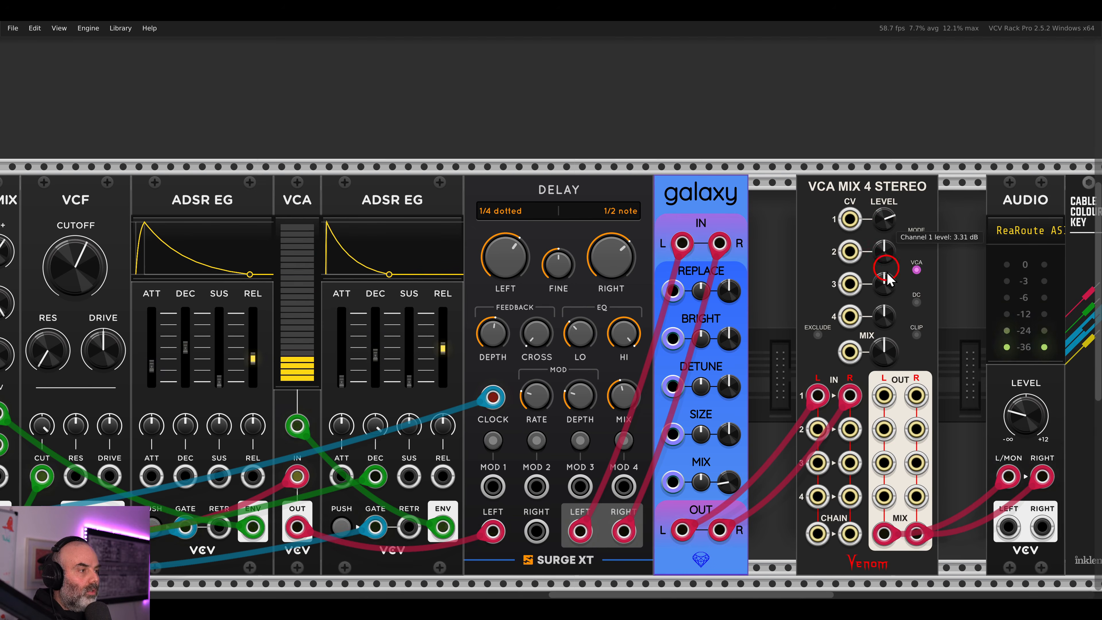
- Add a second QNT and a second VCO side by side in the empty row above the existing voice
scroll(767, 289, "down", 2)
scroll(733, 290, "up", 5)
right_click(677, 214)
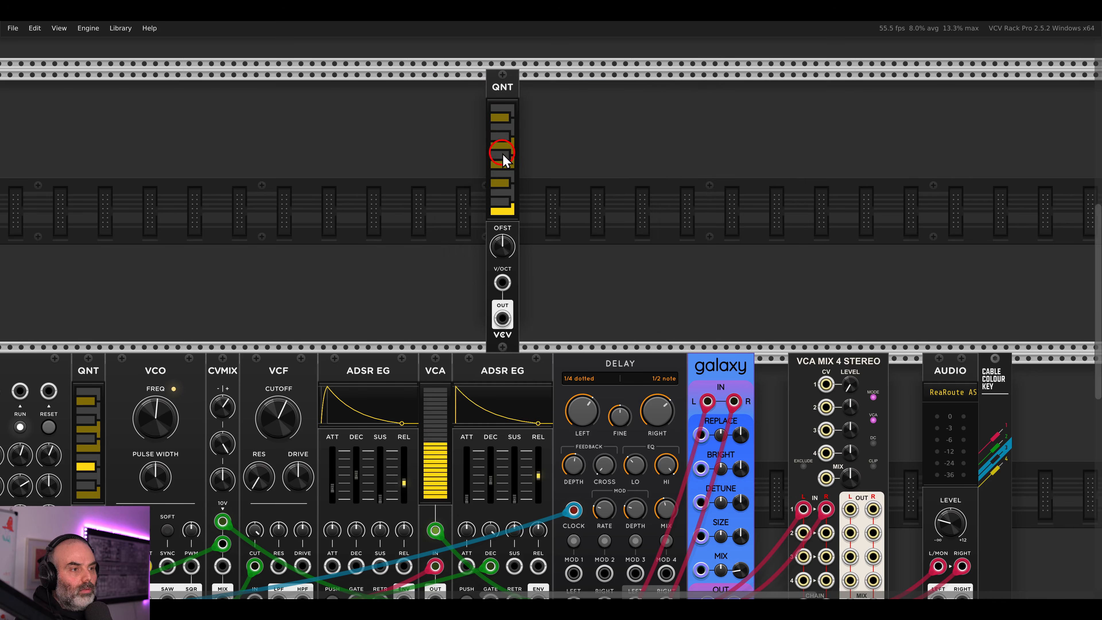
right_click(565, 172)
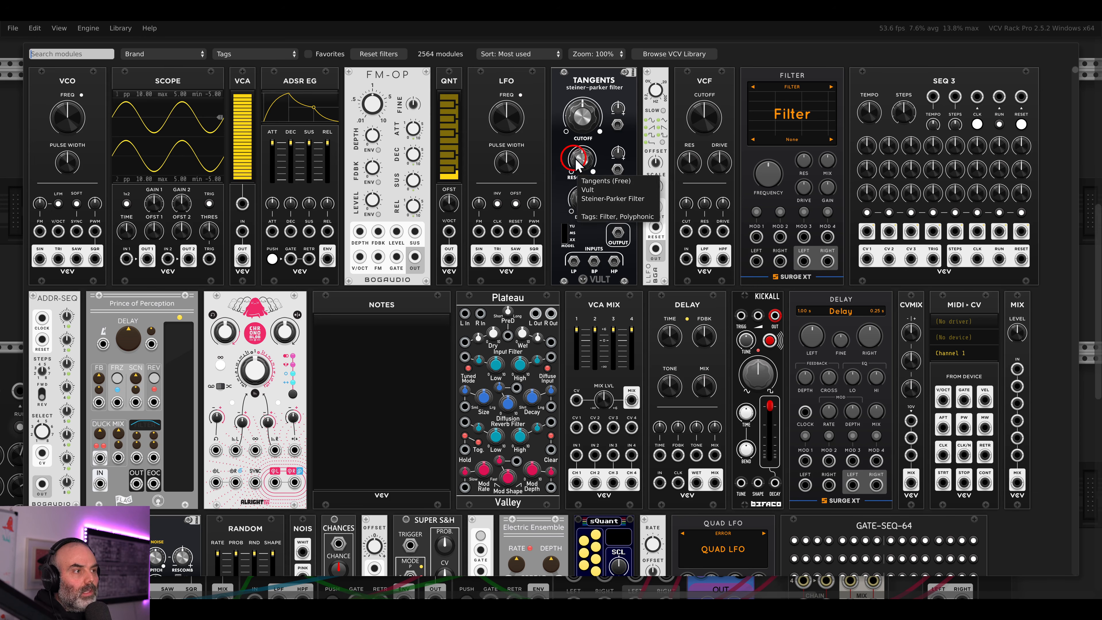
left_click(67, 87)
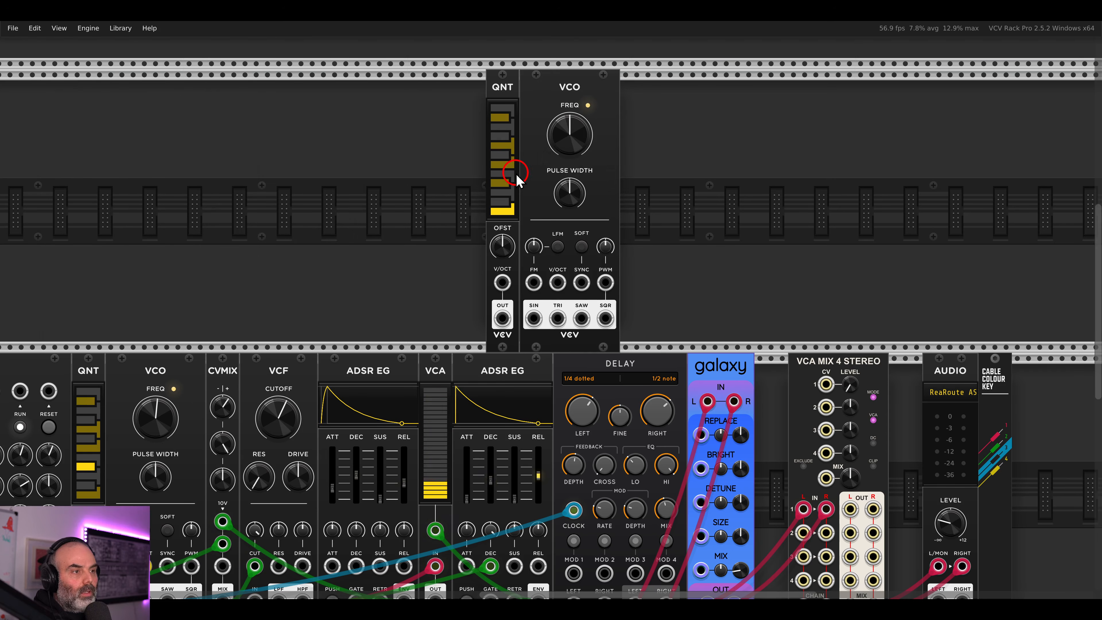
- Patch the upper QNT's output to its VCO's V/OCT input and the VCO's sine output to VCA MIX 4 STEREO's channel 2
left_click_drag(502, 318, 558, 283)
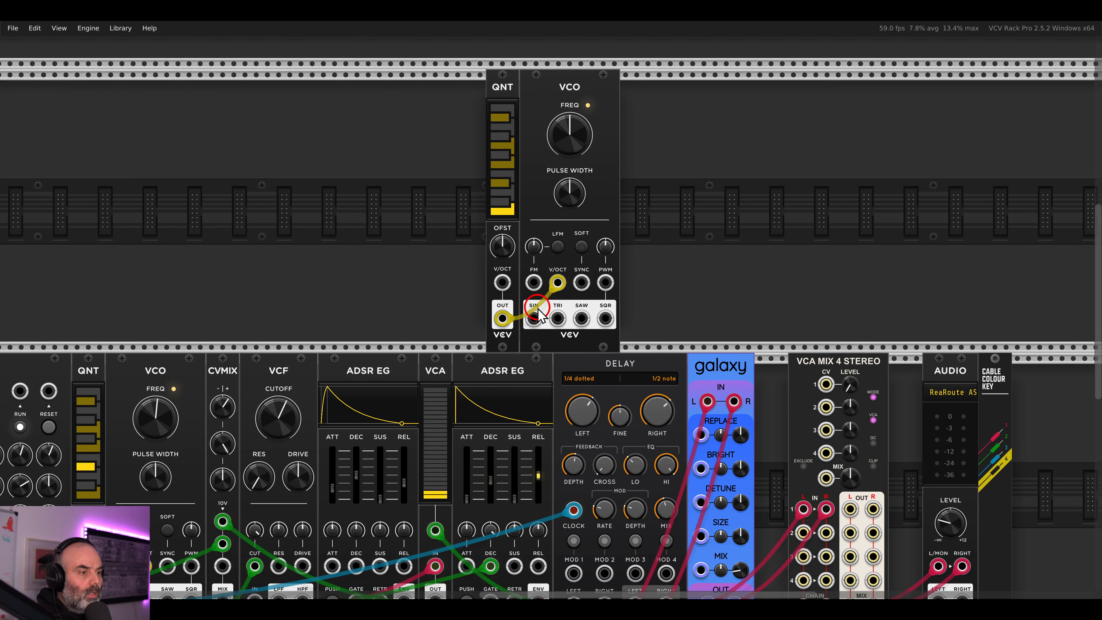
left_click_drag(534, 319, 804, 533)
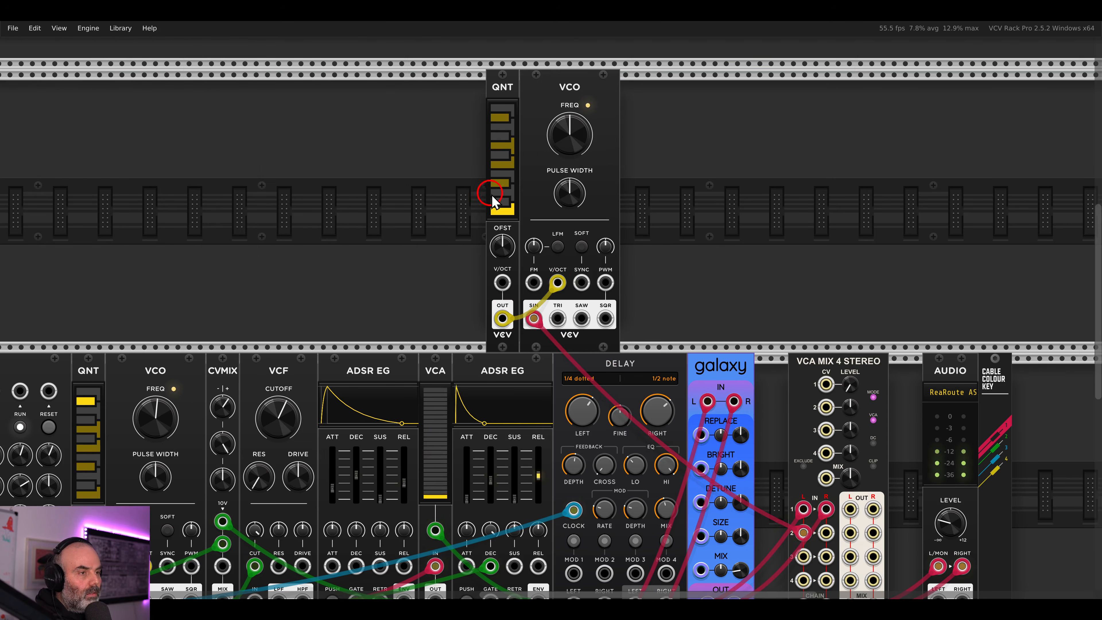
- Add a VCV Rescale module directly before the upper QNT and patch its output into QNT's V/OCT input
scroll(478, 195, "up", 1)
left_click_drag(475, 194, 585, 224)
right_click(578, 218)
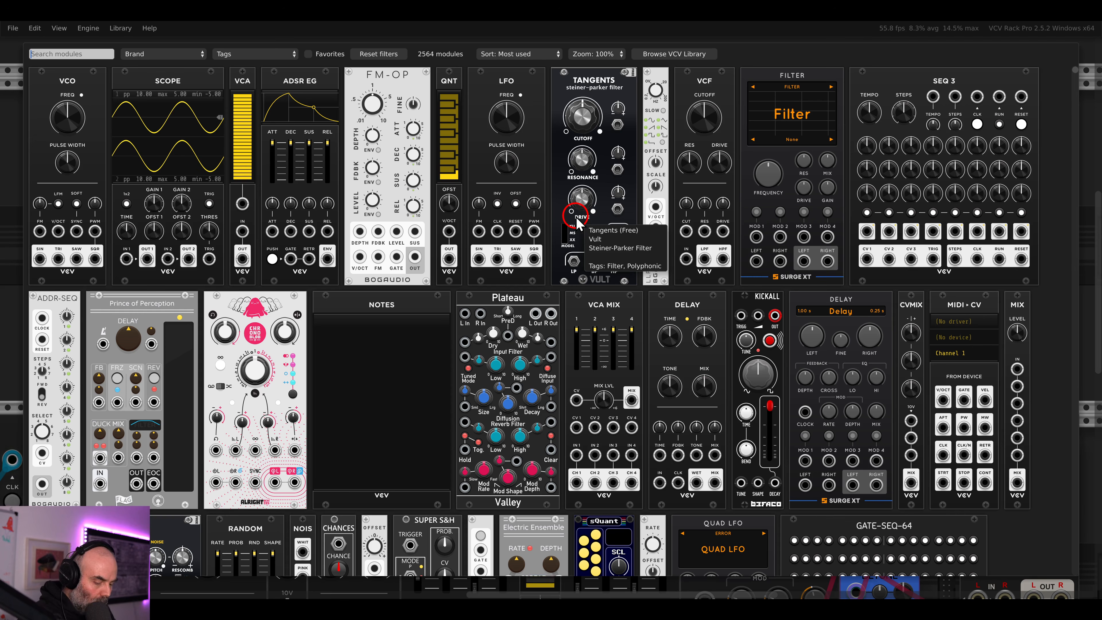
type("res")
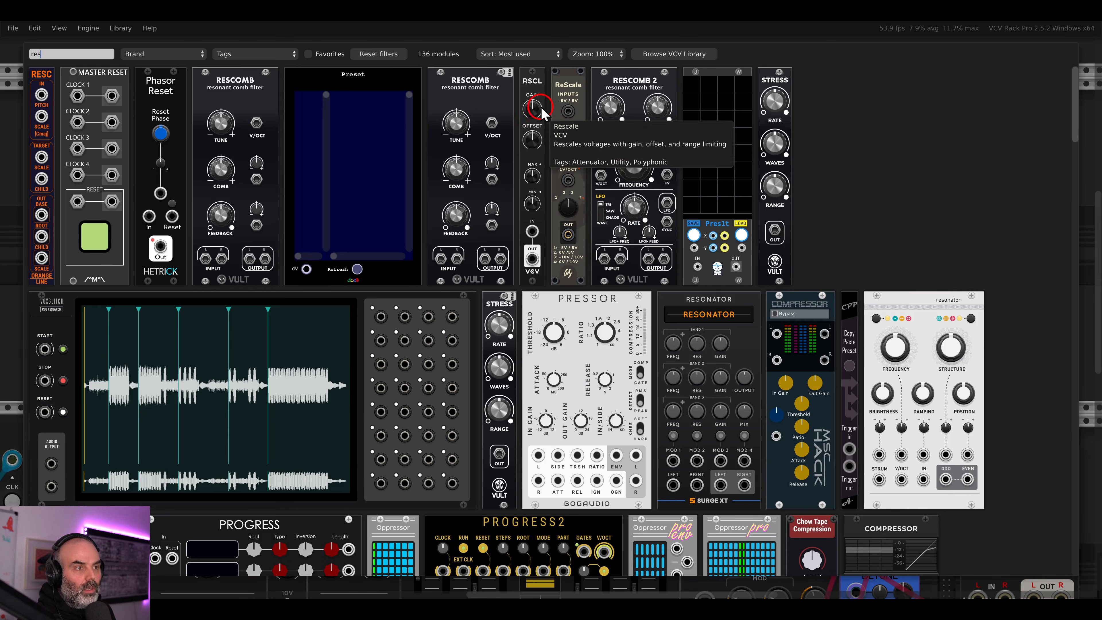
left_click(542, 112)
left_click_drag(581, 370, 620, 331)
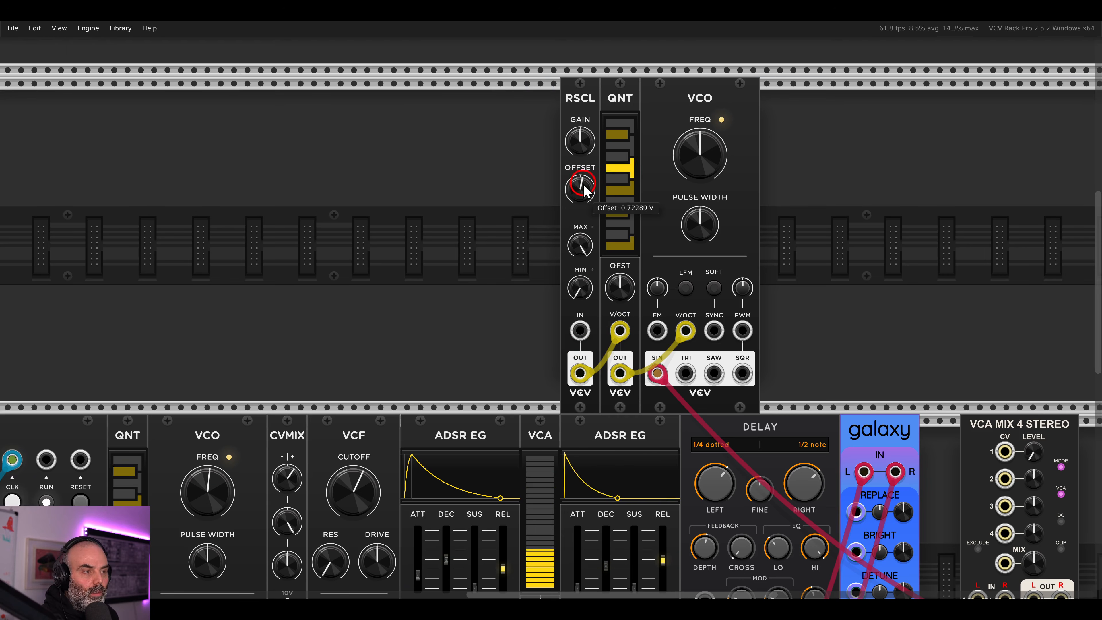
- Try an RSCL offset of about 0.72 V and a QNT pre-offset of about 1.81 semitones, and return both offsets to zero
left_click_drag(581, 186, 583, 192)
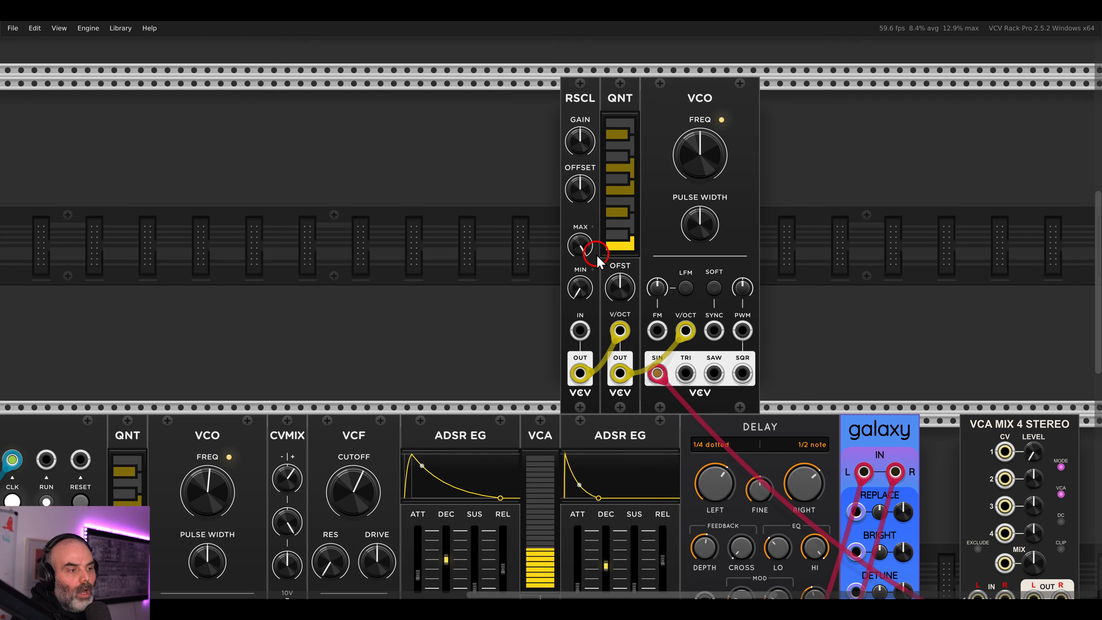
mouse_move(623, 342)
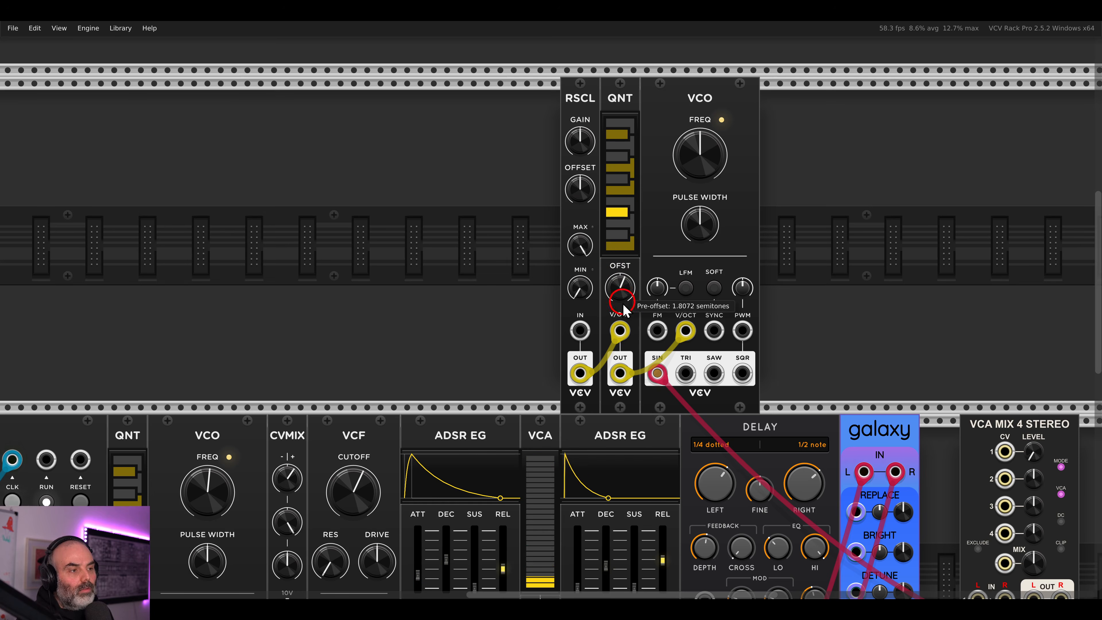
left_click_drag(644, 412, 622, 248)
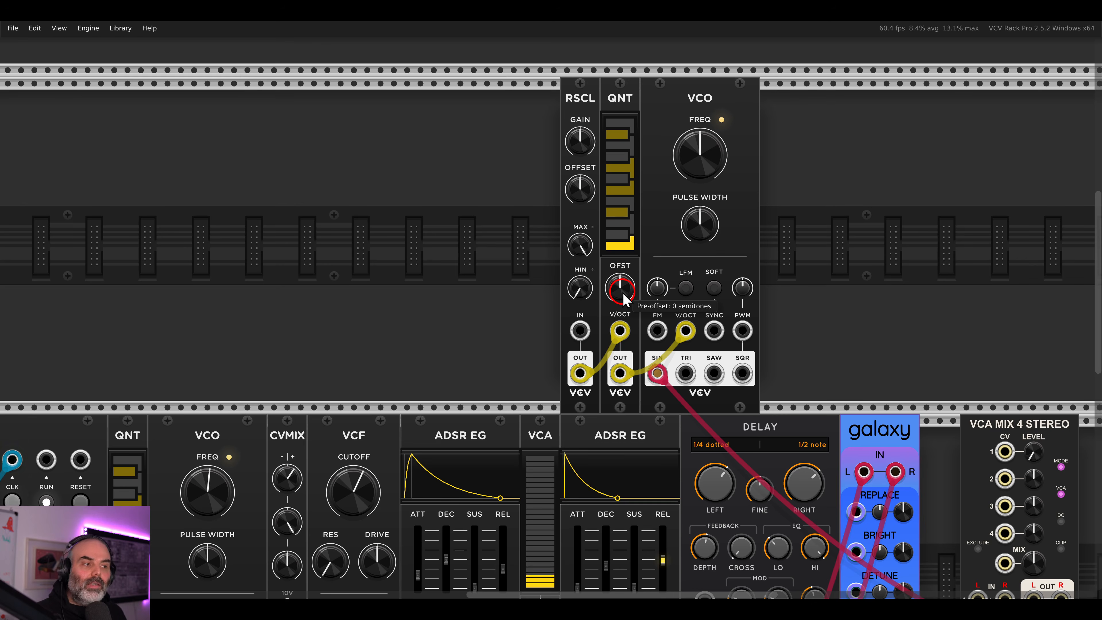
left_click_drag(620, 300, 622, 261)
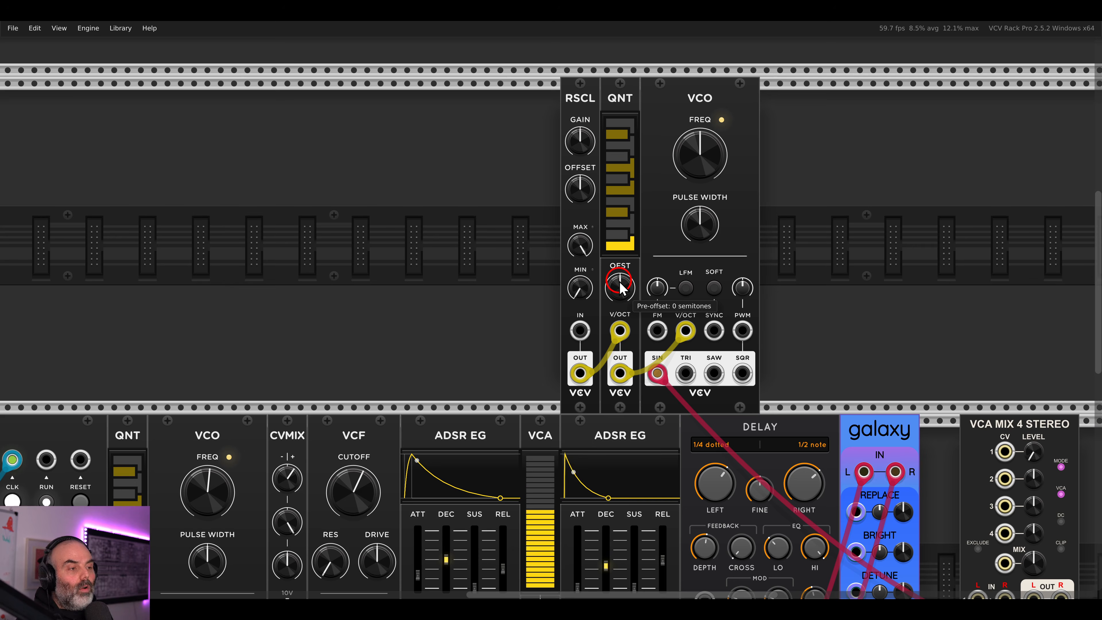
- Move RSCL away from the upper QNT and insert a CVMIX module directly before QNT
left_click_drag(579, 110, 500, 123)
right_click(560, 158)
key("BackSpace")
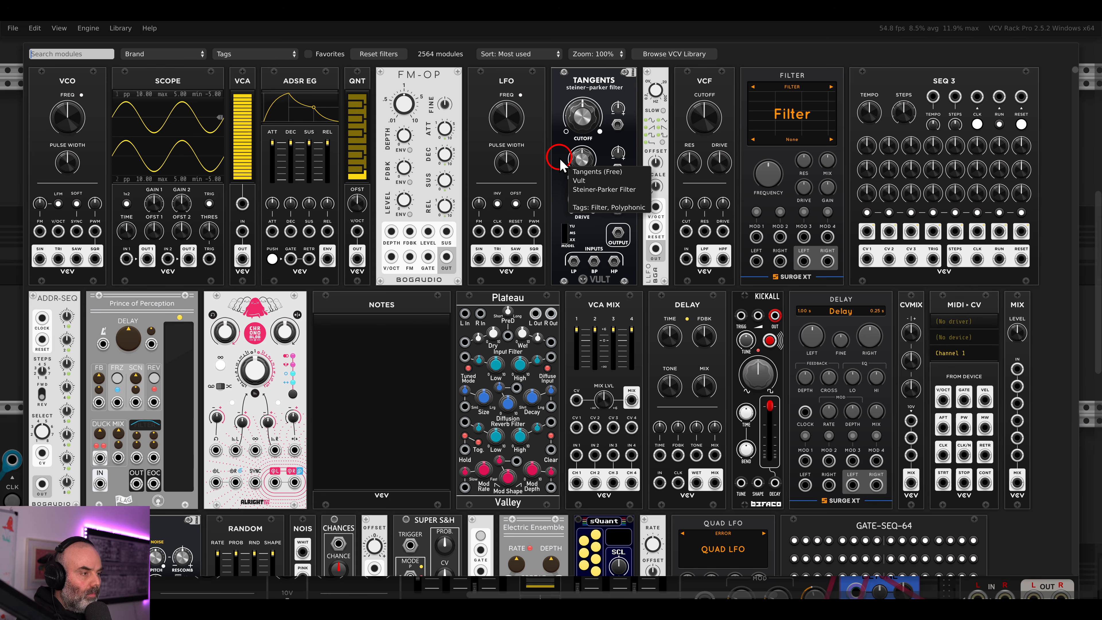
key("Escape")
left_click_drag(864, 296, 603, 233)
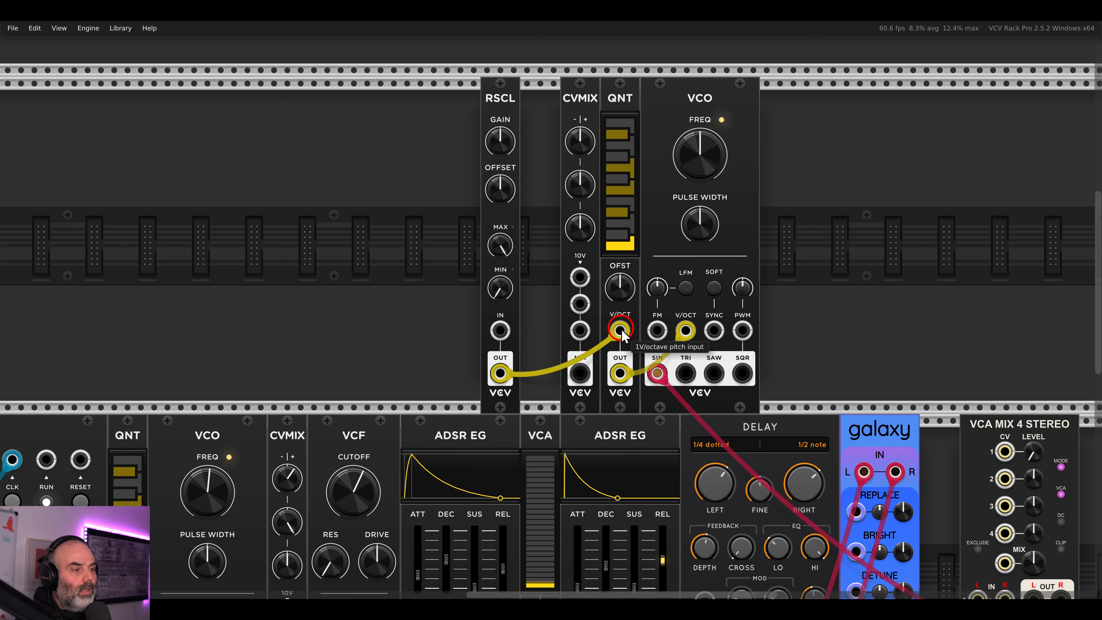
- Route RSCL's output through CVMIX's first channel at full level into QNT's V/OCT input, and try an RSCL offset of about 0.36 V
left_click_drag(620, 331, 580, 278)
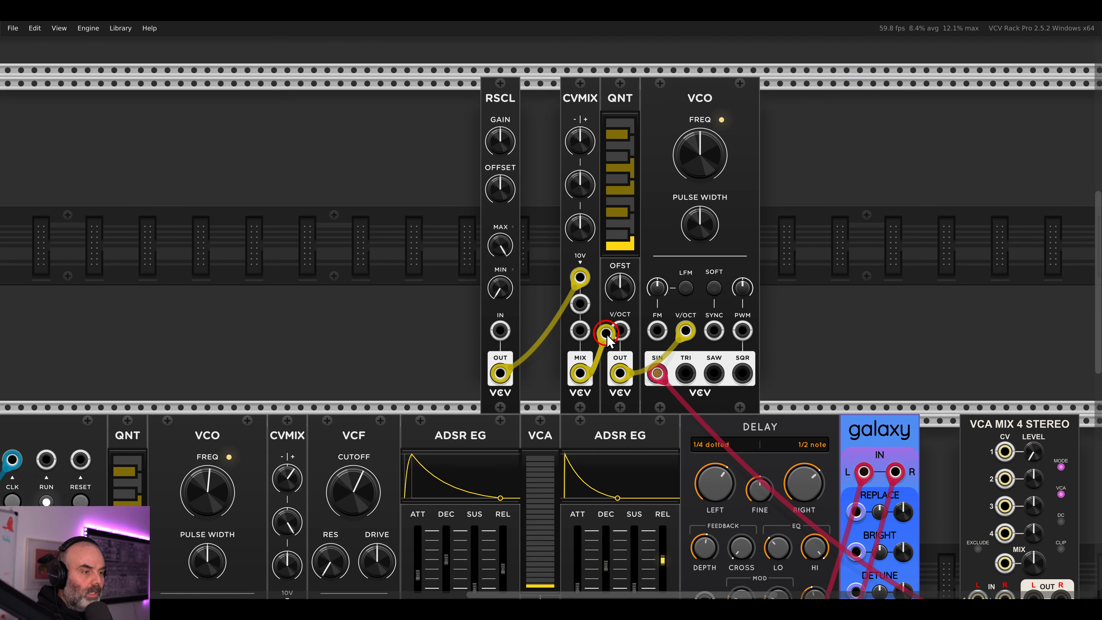
left_click_drag(606, 334, 620, 331)
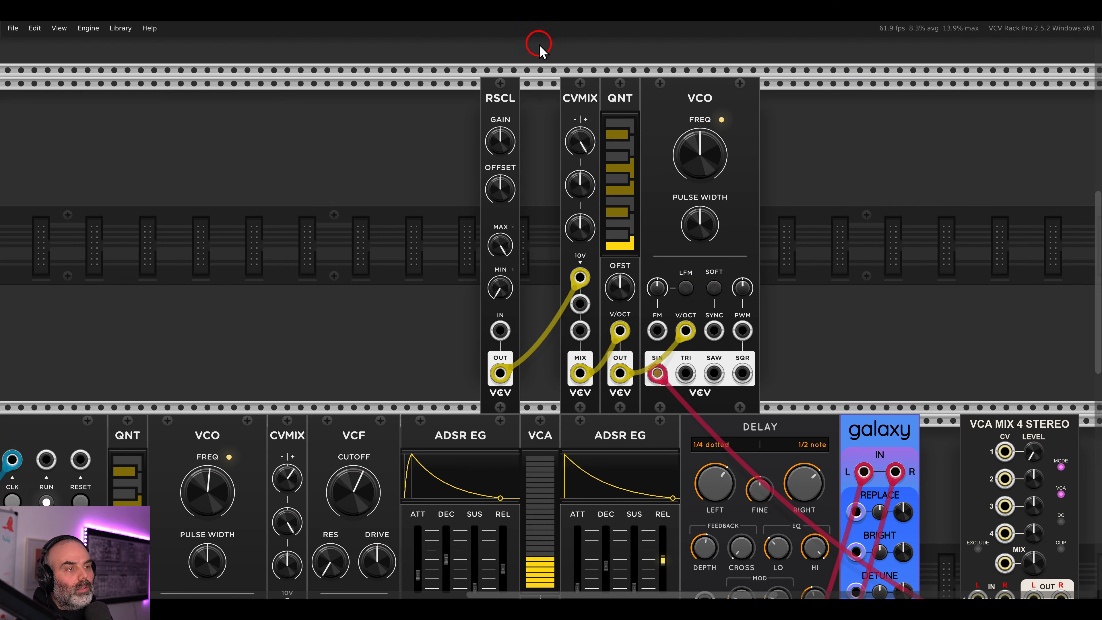
left_click_drag(502, 202, 495, 187)
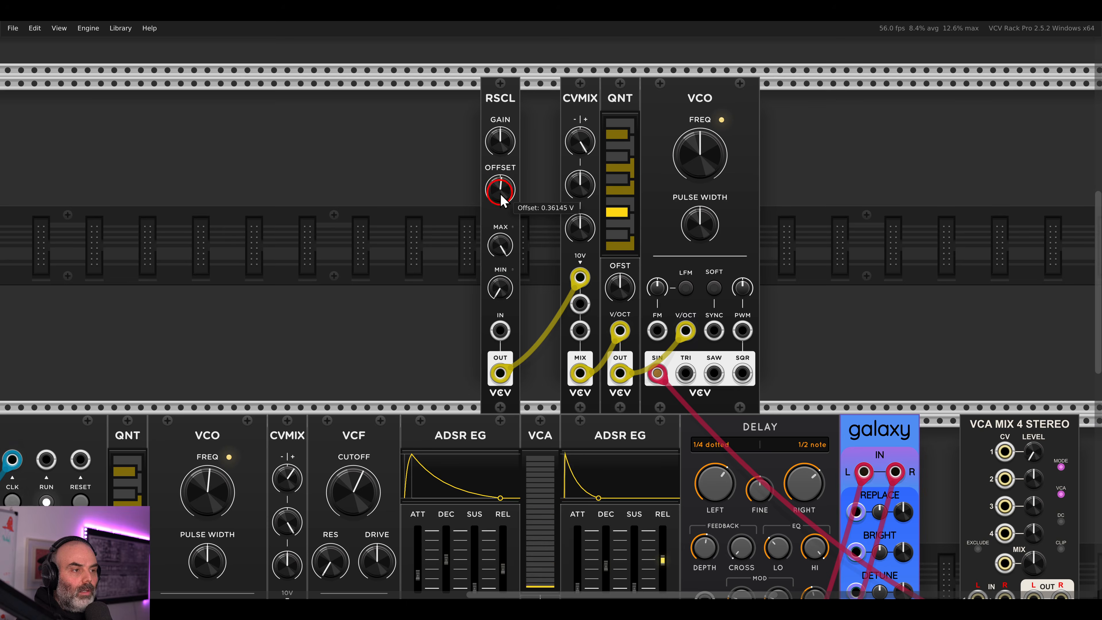
- Duplicate RSCL, place the copy before the original, and patch its output into CVMIX's second input
key("ctrl+d")
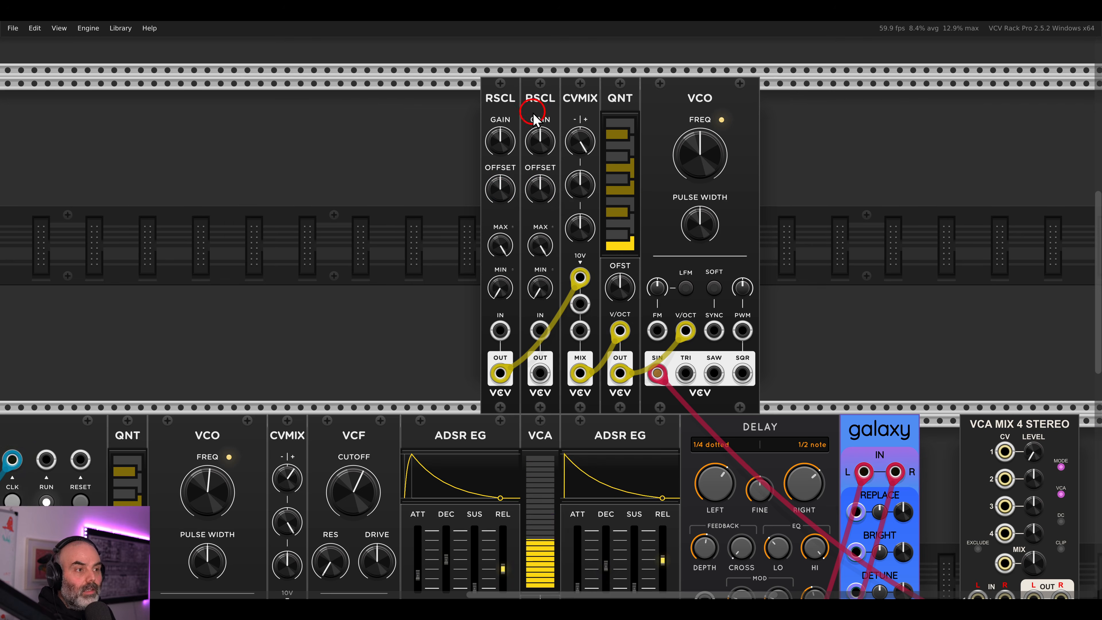
left_click_drag(536, 118, 419, 139)
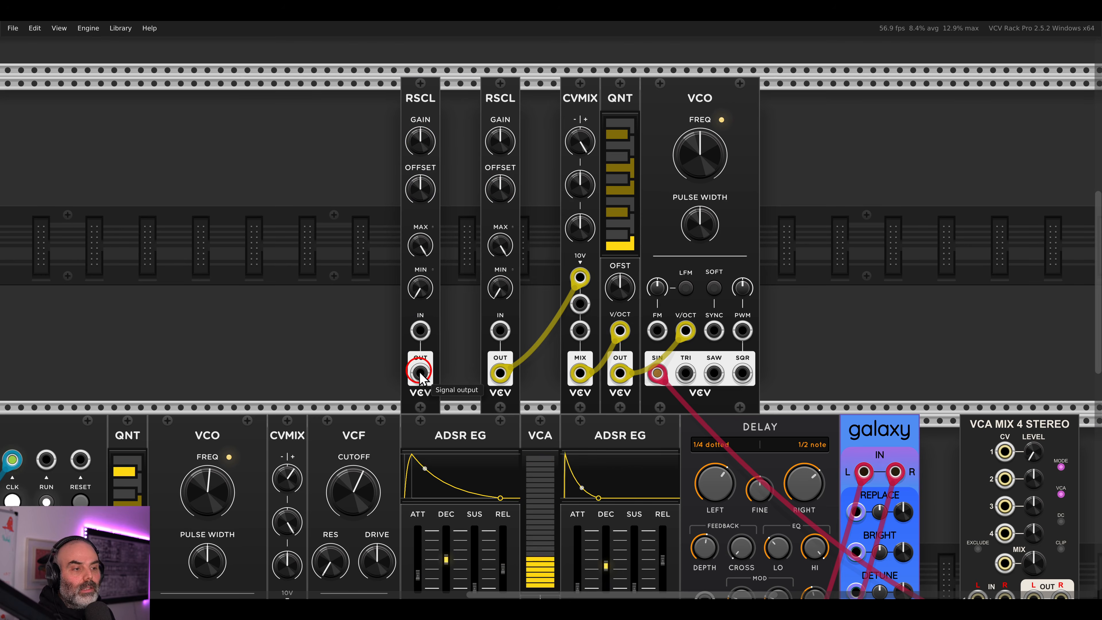
left_click_drag(420, 373, 580, 304)
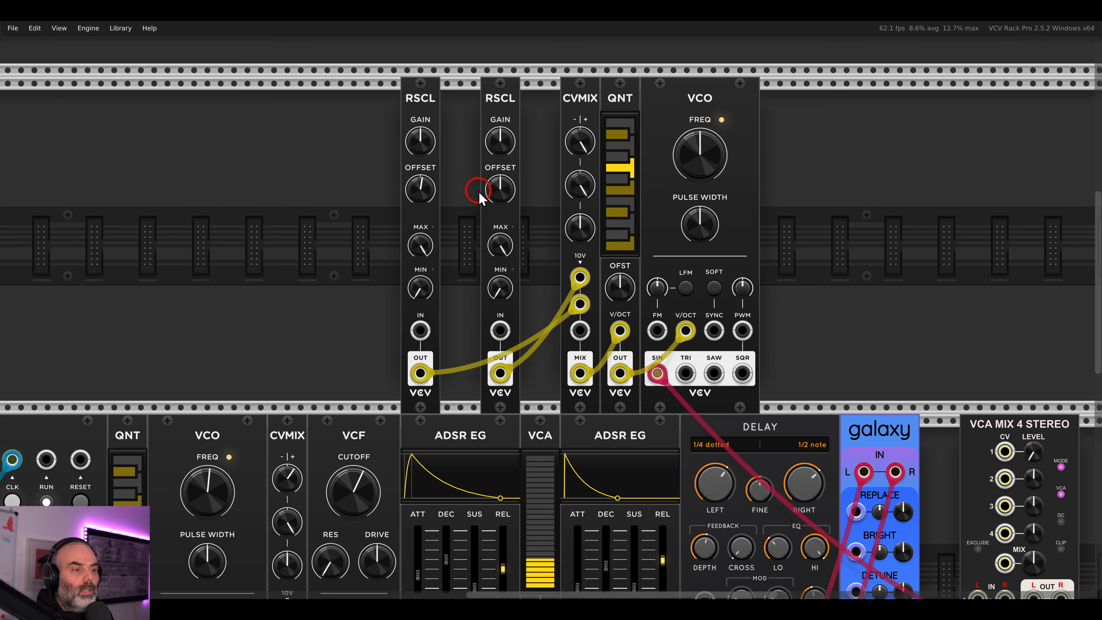
- Try different offsets on both RSCL modules, including about 0.90 V and 0.78 V on the one nearest CVMIX
left_click_drag(499, 199, 499, 187)
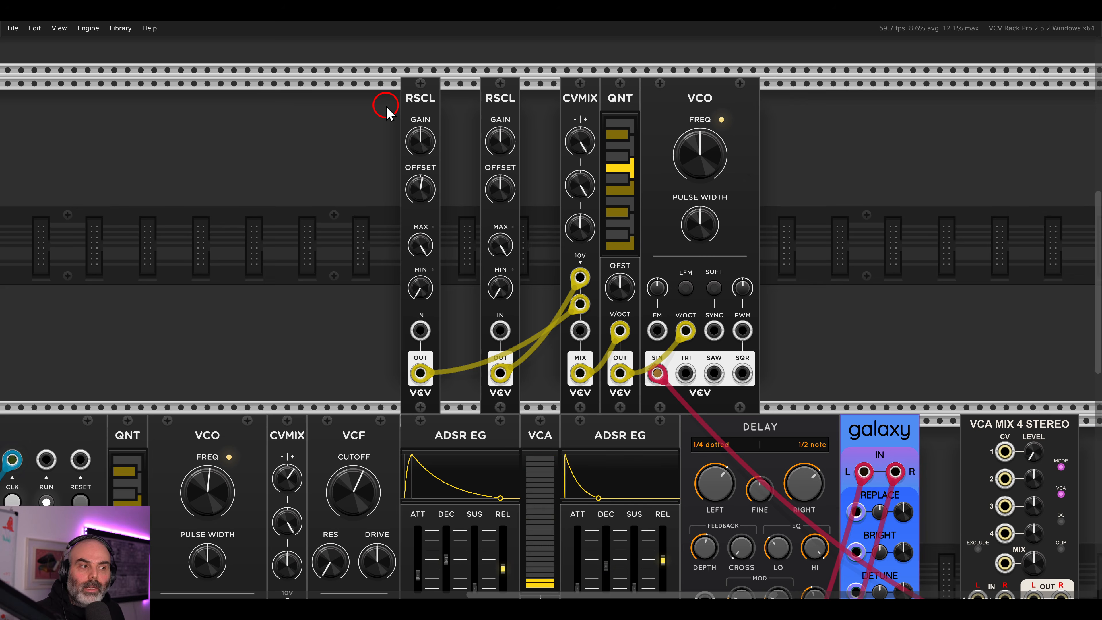
left_click_drag(496, 193, 495, 184)
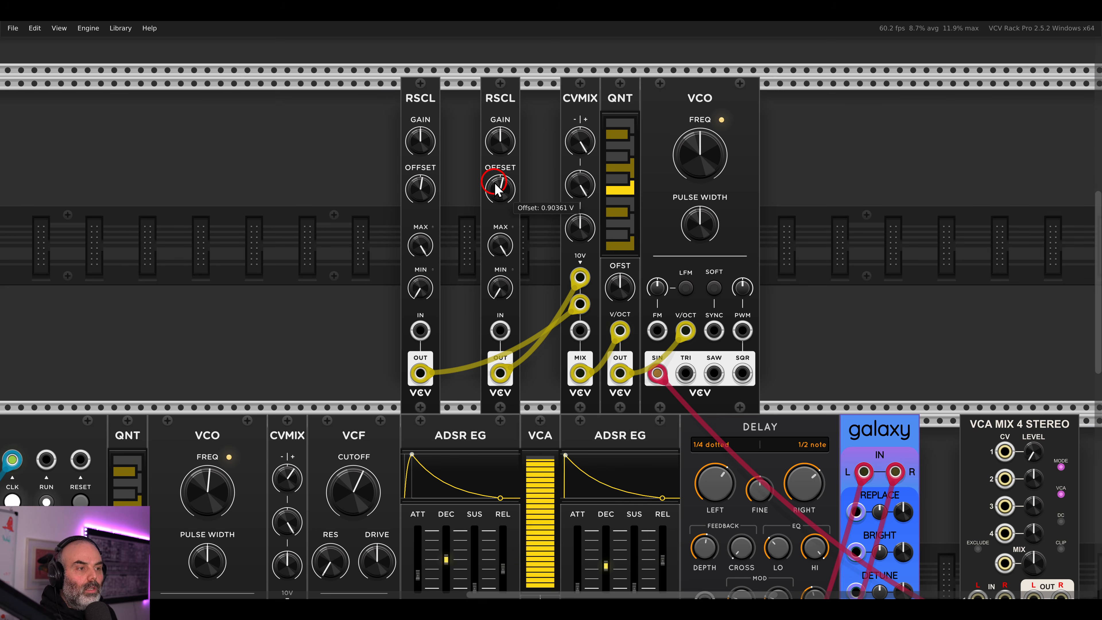
left_click_drag(421, 189, 420, 186)
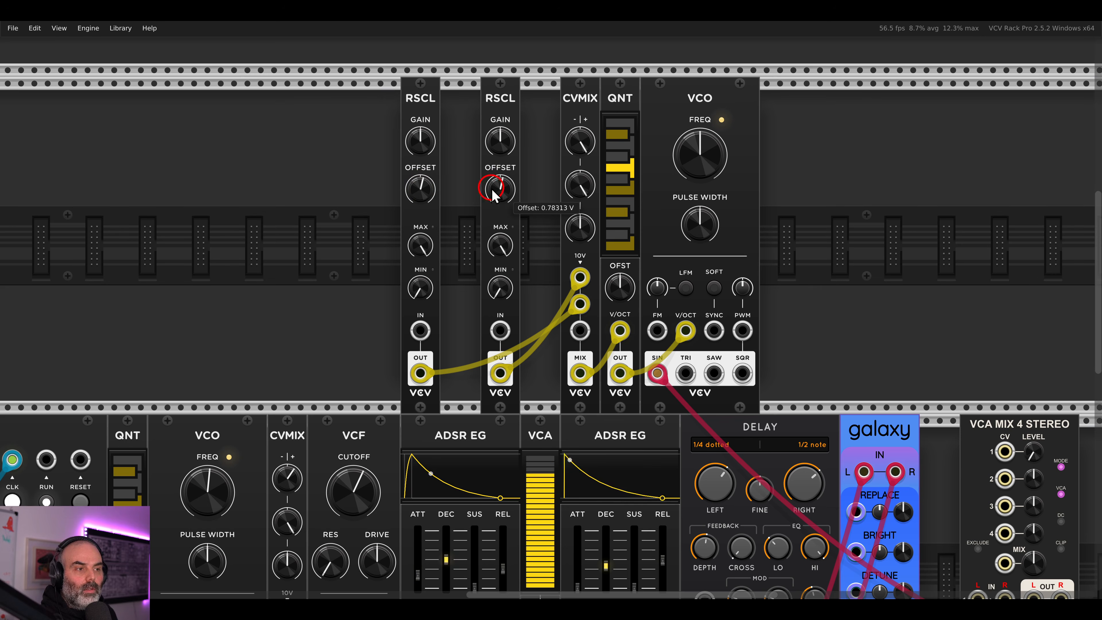
left_click_drag(495, 189, 495, 186)
- Delete the whole offset demo from the upper row: both RSCL modules, CVMIX, QNT and VCO
left_click_drag(357, 163, 716, 167)
key("Delete")
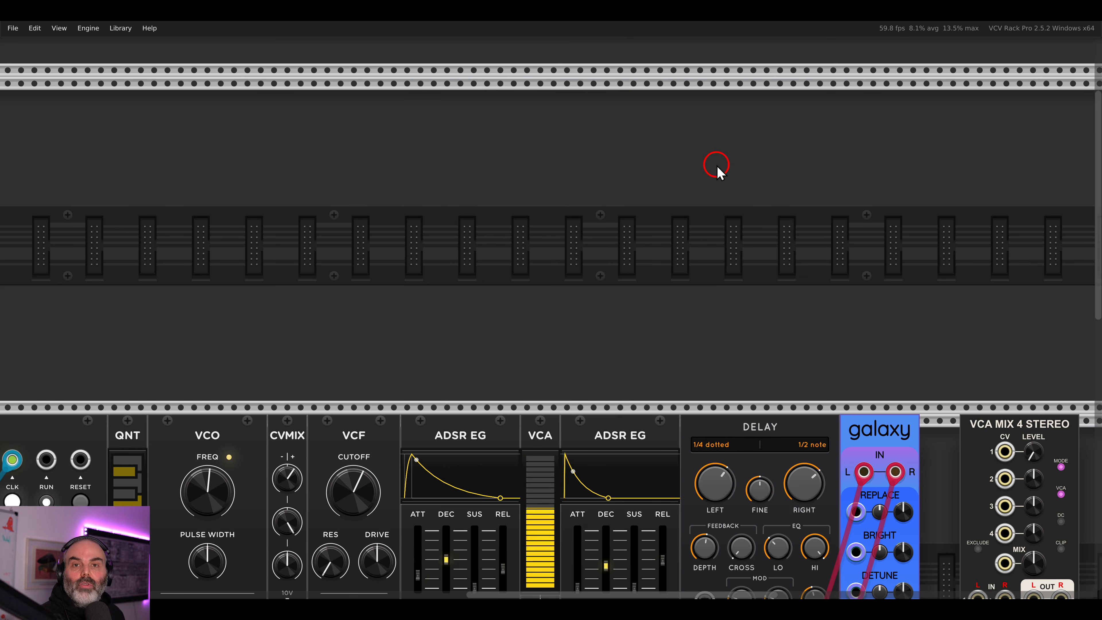
- Look over the main patch from the mixer back to the topic list in NOTES and the clock and sequencer modules
scroll(825, 273, "down", 3)
scroll(824, 273, "right", 4)
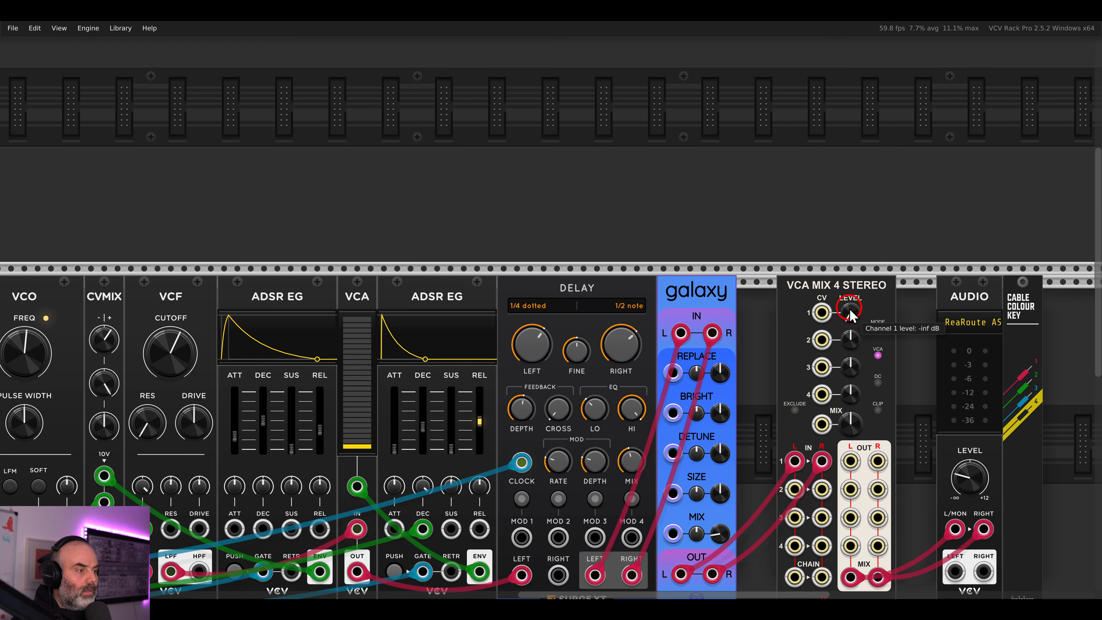
left_click_drag(363, 231, 894, 149)
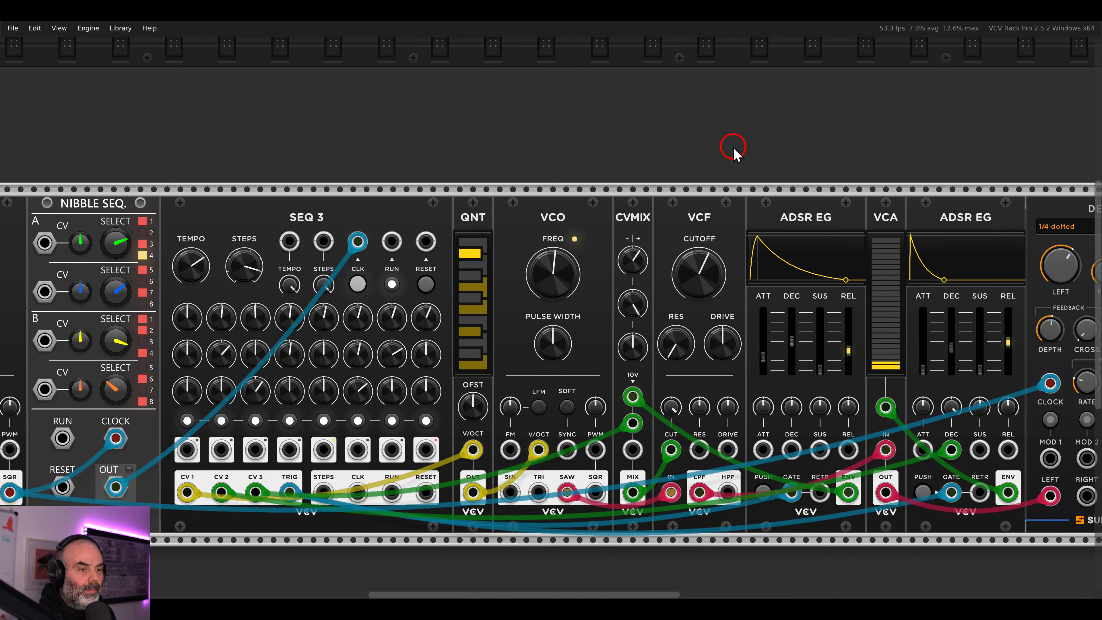
left_click_drag(441, 182, 537, 135)
left_click_drag(337, 132, 714, 130)
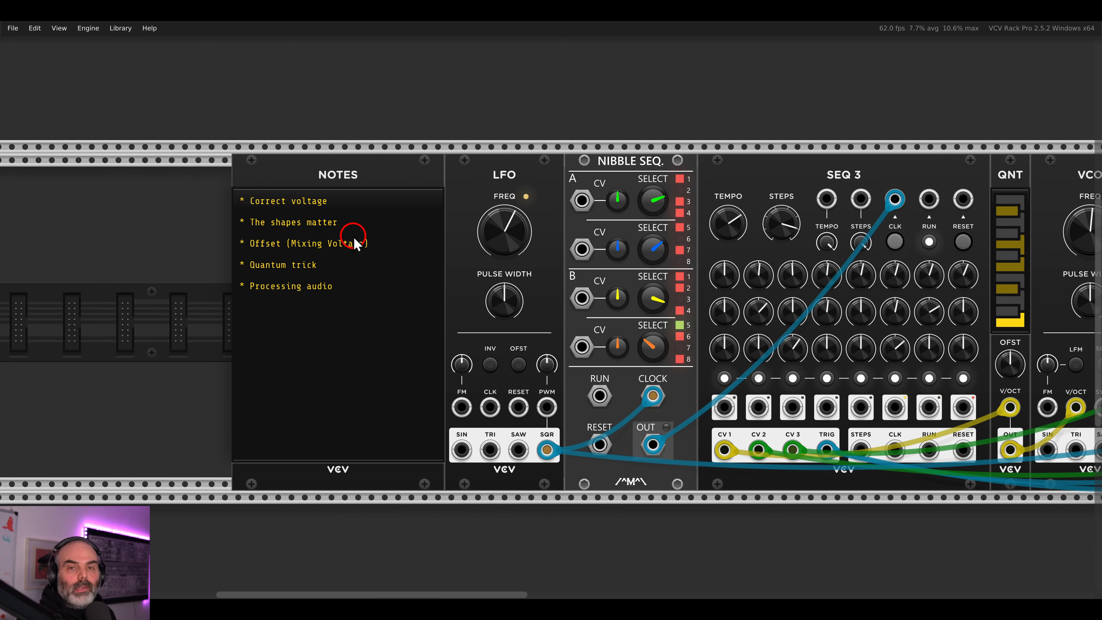
left_click_drag(723, 188, 607, 172)
scroll(603, 185, "down", 3)
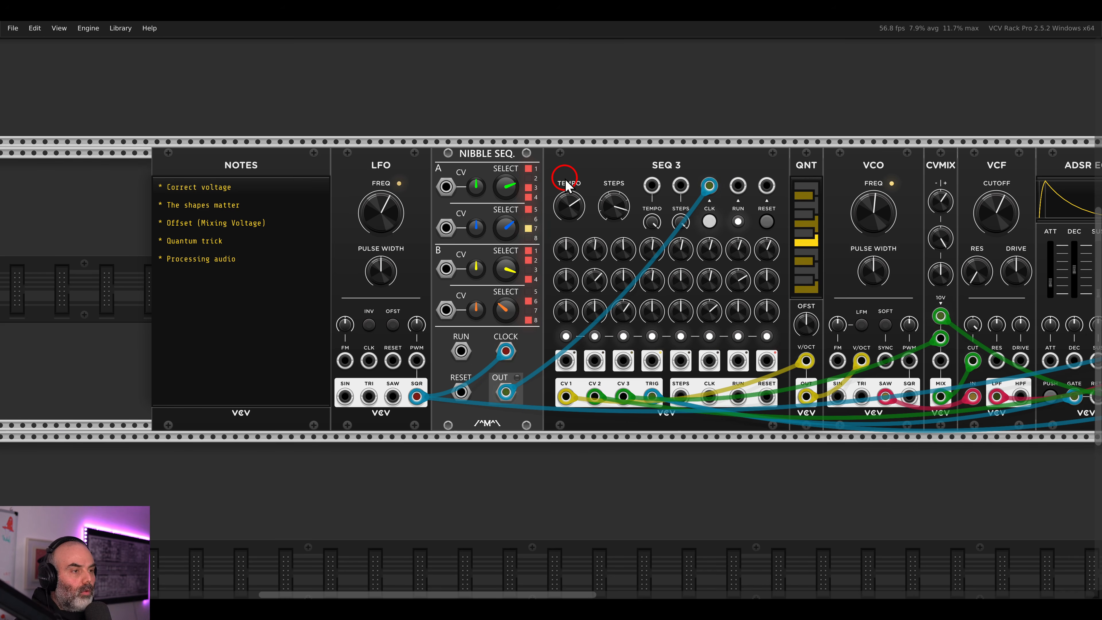
scroll(567, 184, "up", 4)
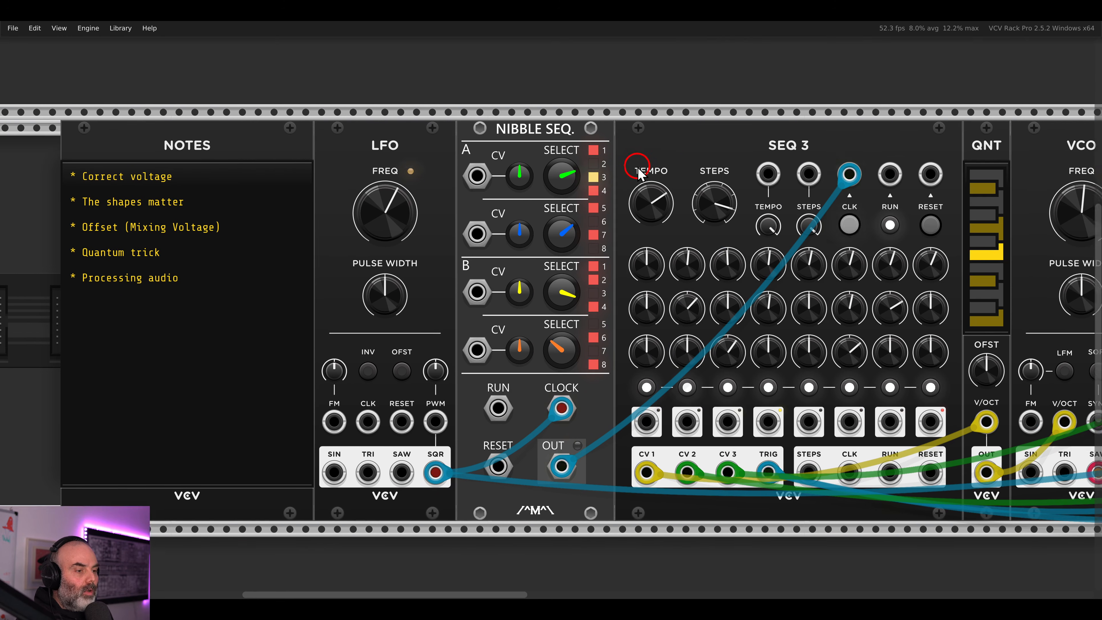
- Shift SEQ 3 and the modules before it left, and add a Bogaudio ADDR-SEQ in the gap before QNT
left_click_drag(638, 172, 660, 143)
left_click_drag(770, 140, 477, 141)
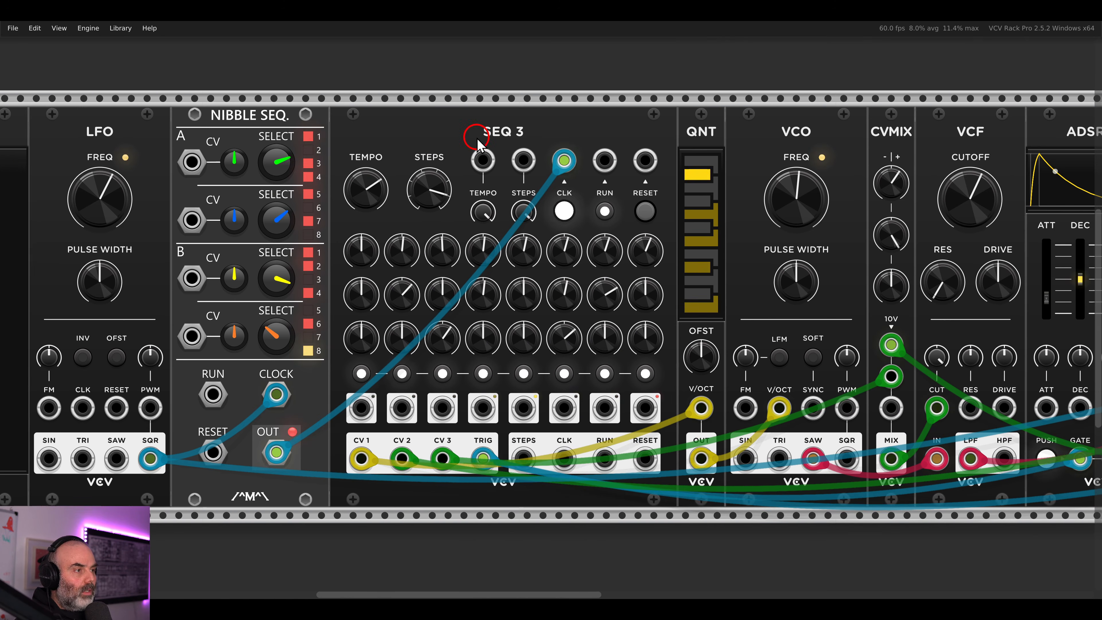
left_click_drag(580, 135, 454, 137)
right_click(591, 166)
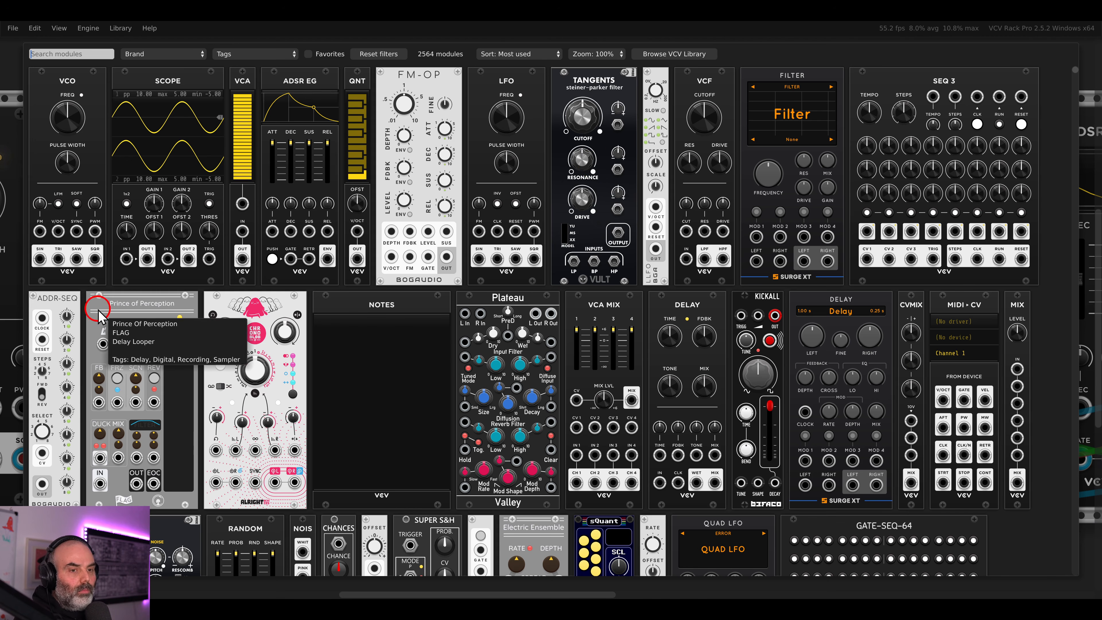
left_click(74, 311)
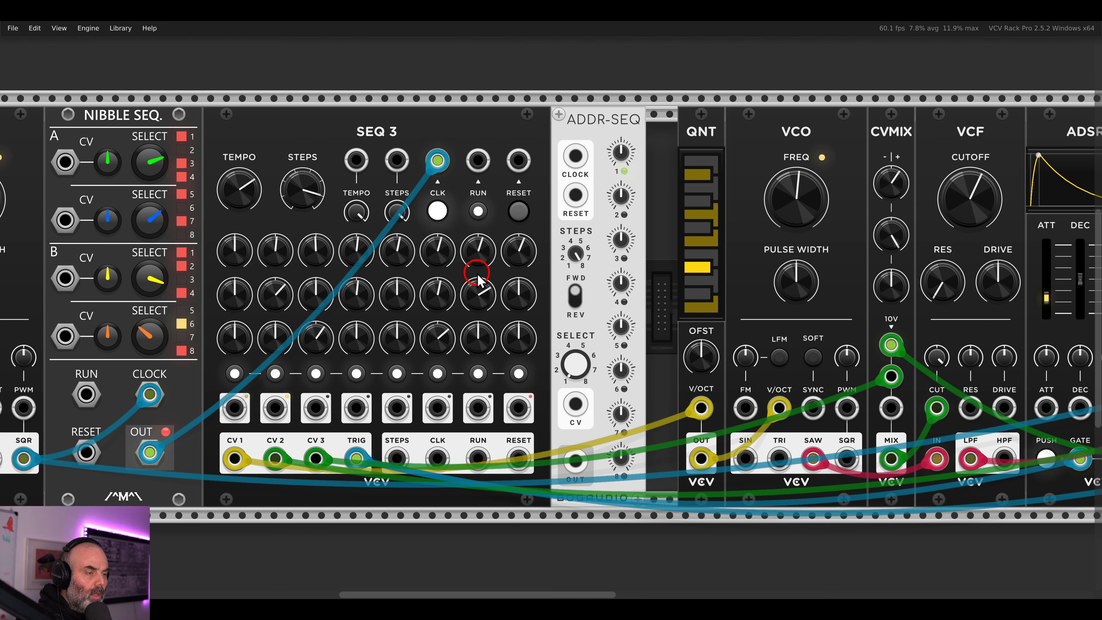
- Patch NIBBLE SEQ's output into ADDR-SEQ's clock input as well, keeping the cable to SEQ 3's clock input
scroll(480, 278, "down", 3)
scroll(572, 280, "up", 2)
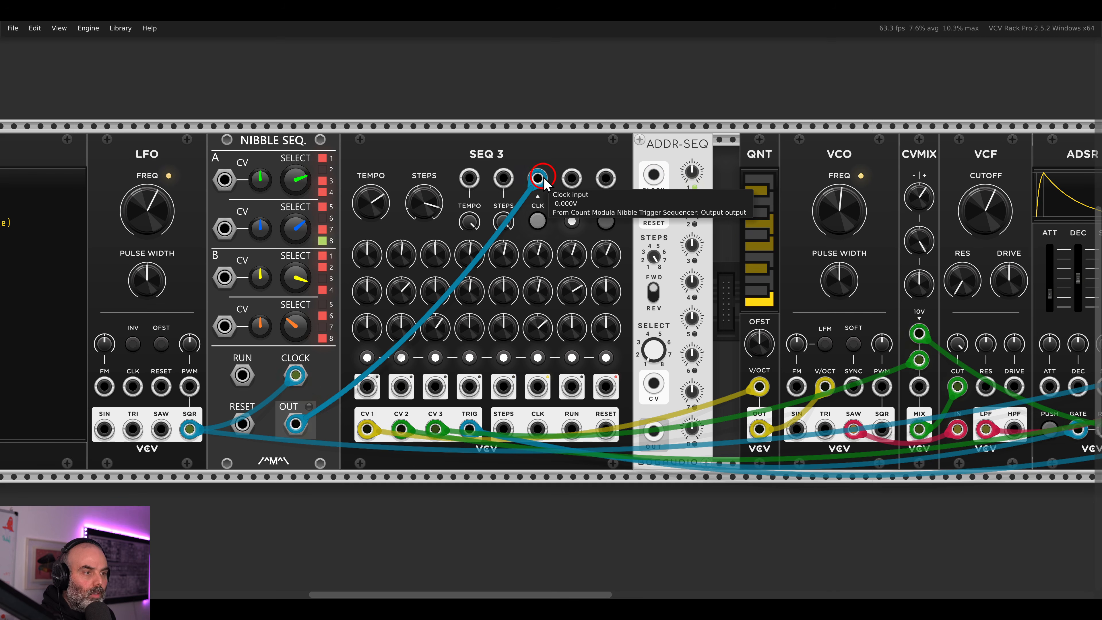
left_click_drag(538, 178, 654, 175)
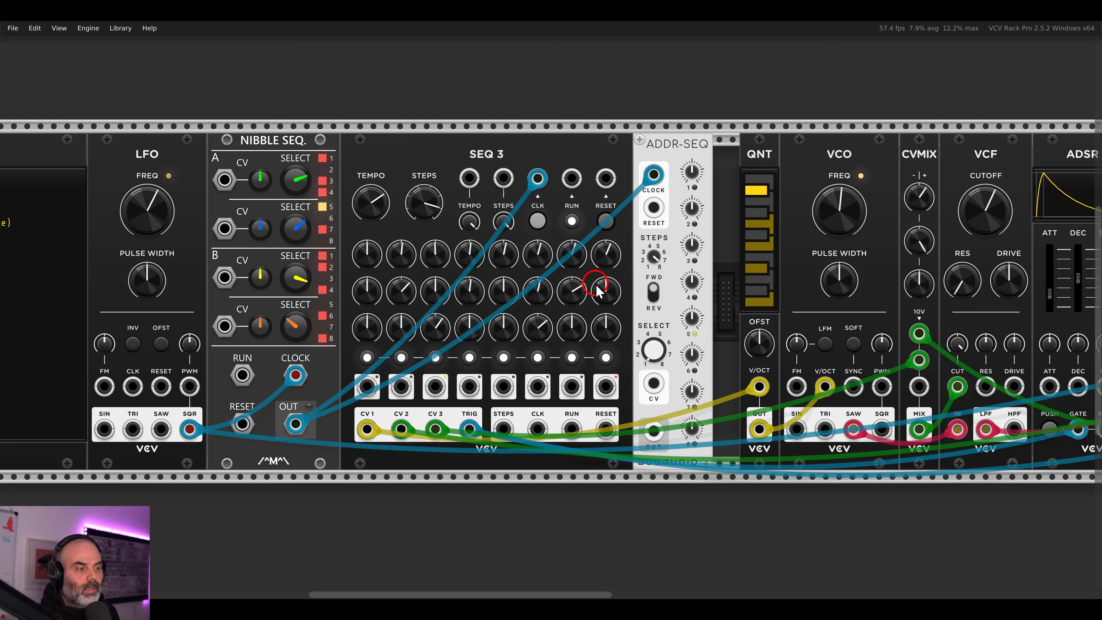
- Insert a CVMIX between ADDR-SEQ and QNT, and route SEQ 3's CV 1 through its first input and MIX output into QNT's V/OCT
left_click_drag(700, 144, 690, 146)
right_click(708, 154)
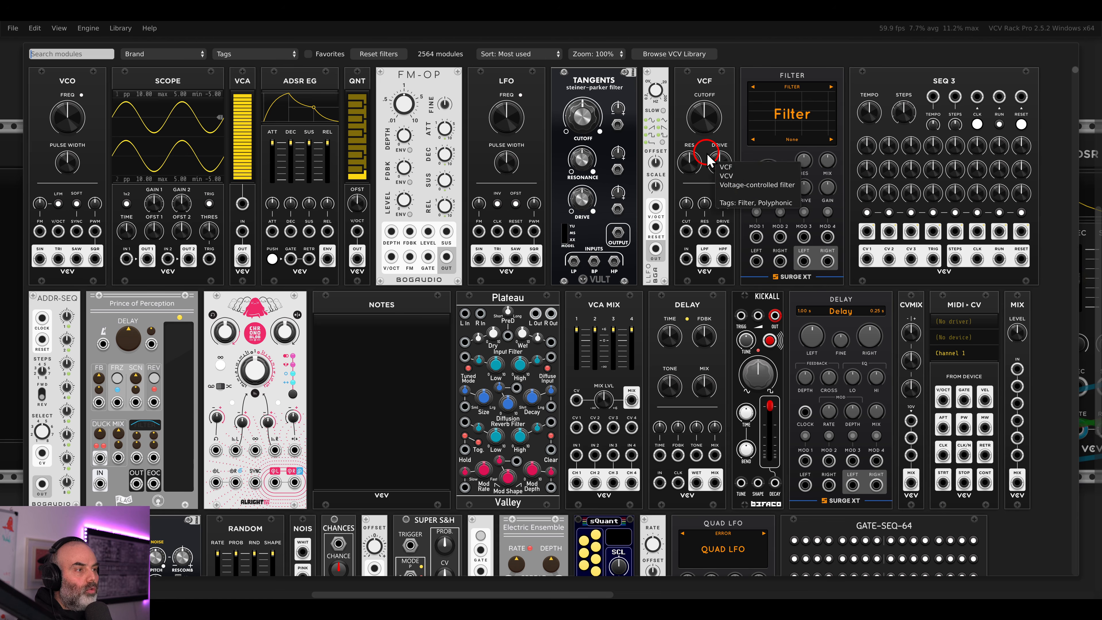
left_click(902, 309)
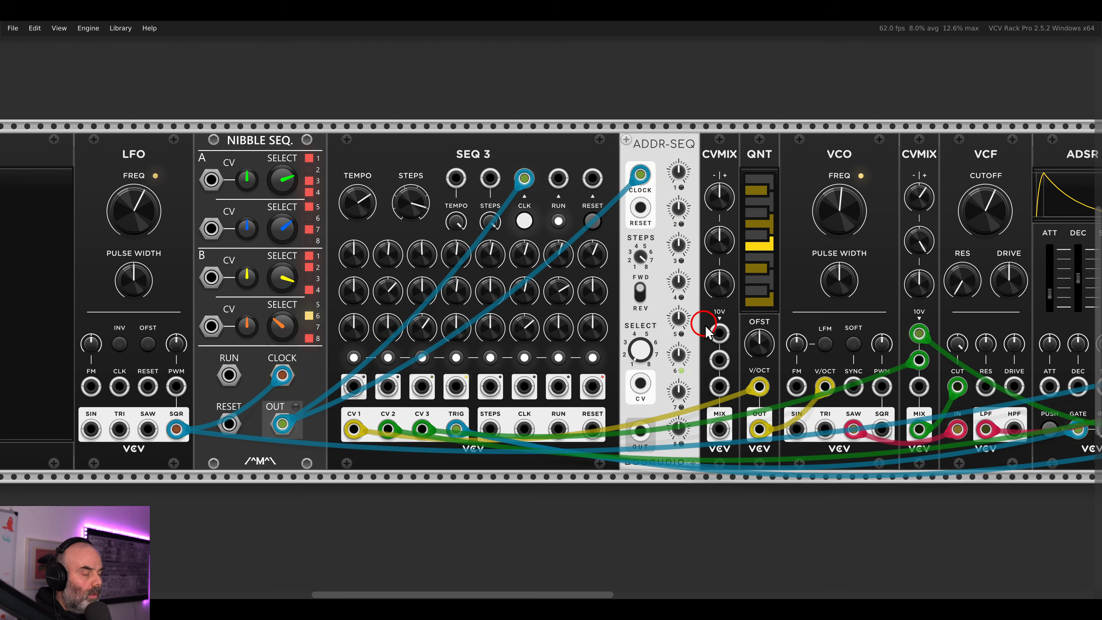
left_click_drag(760, 387, 719, 334)
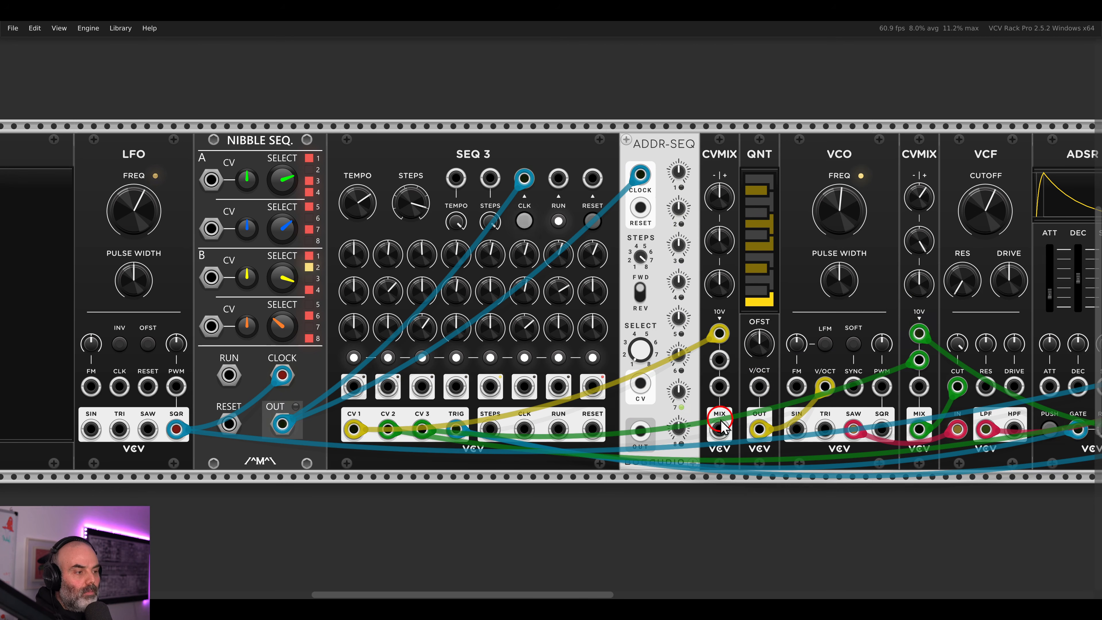
left_click_drag(720, 430, 759, 386)
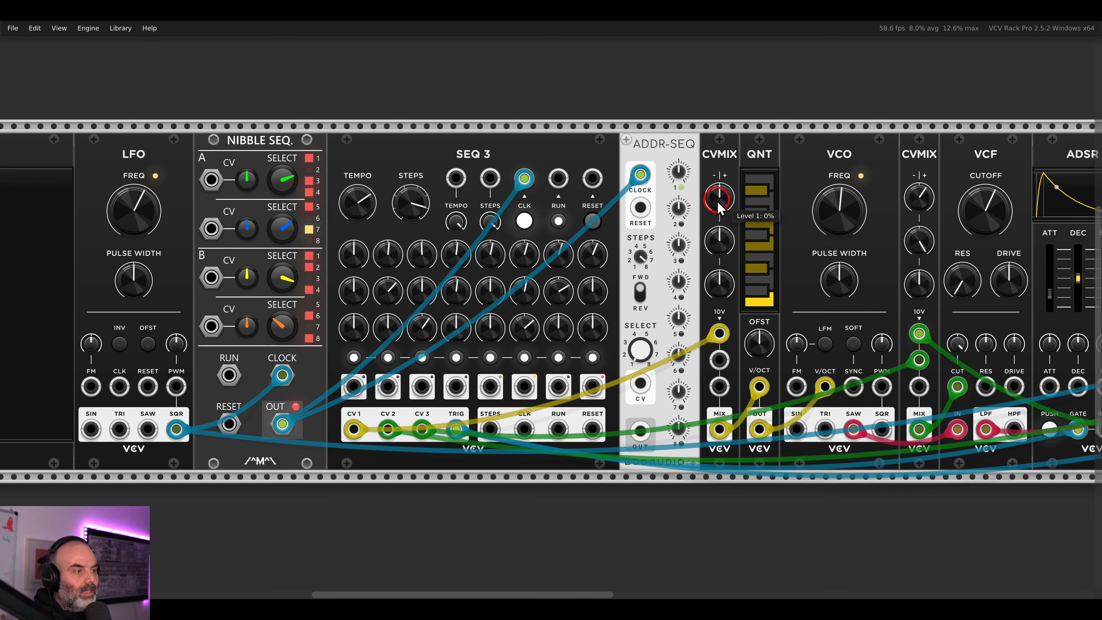
- Turn levels 1 and 2 fully up on the CVMIX before QNT, and patch ADDR-SEQ's output into that mixer's second input
left_click_drag(719, 200, 681, 81)
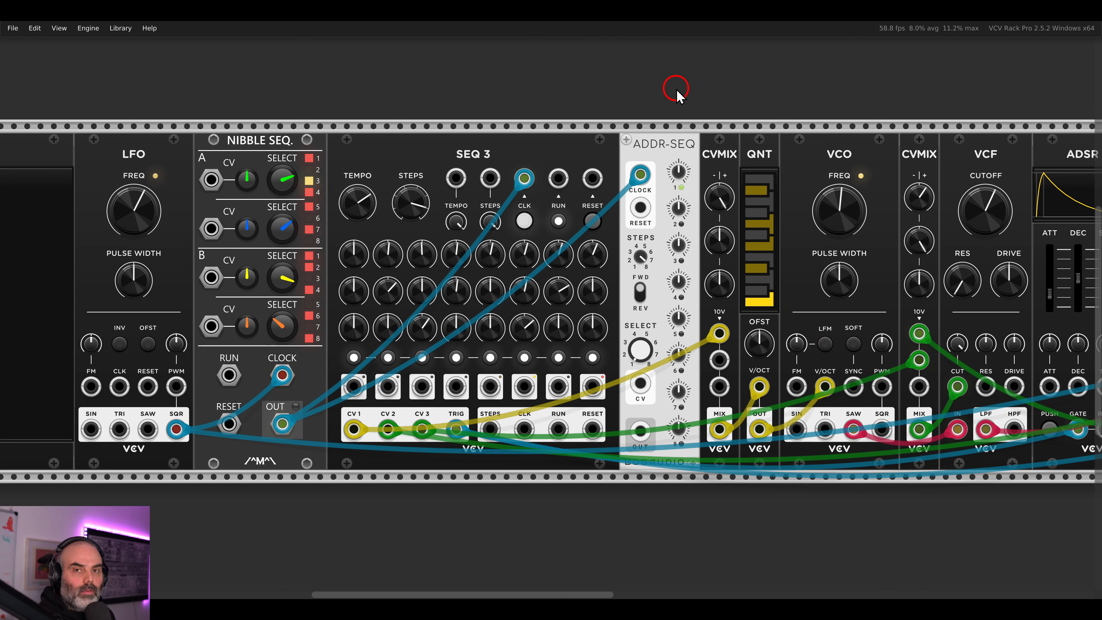
left_click_drag(902, 134, 572, 138)
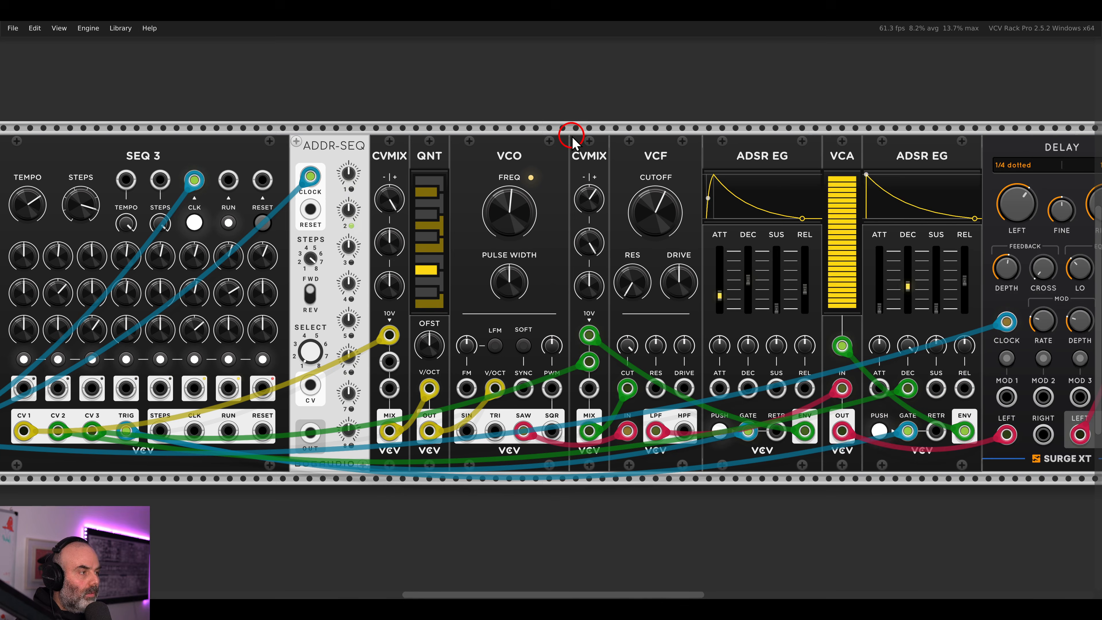
left_click_drag(991, 183, 679, 185)
left_click_drag(421, 178, 882, 178)
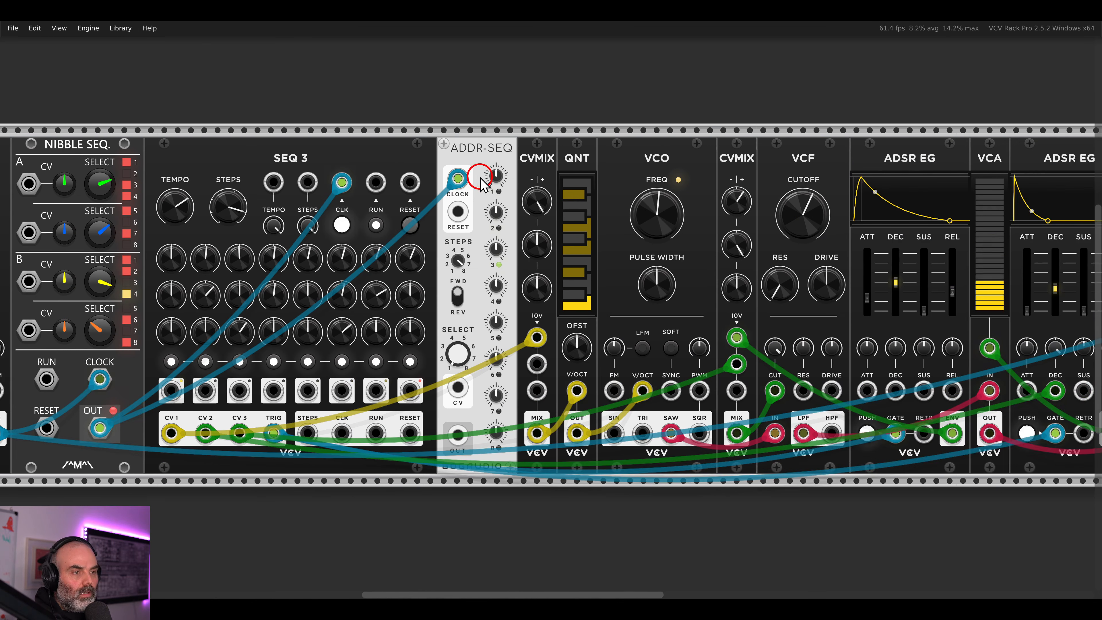
left_click_drag(489, 176, 580, 154)
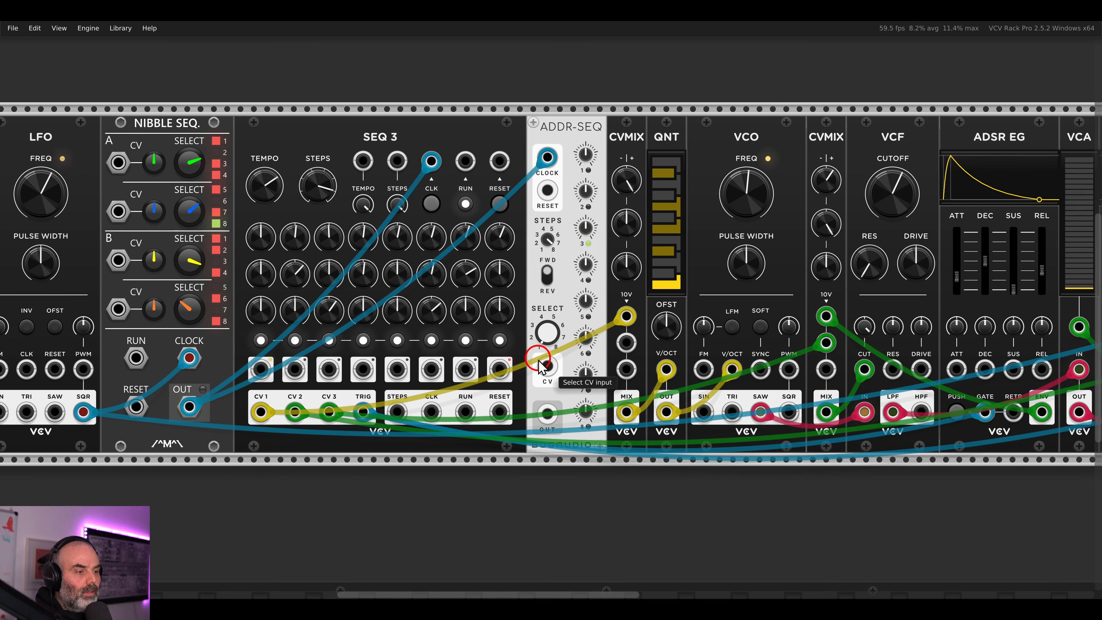
left_click_drag(548, 414, 626, 342)
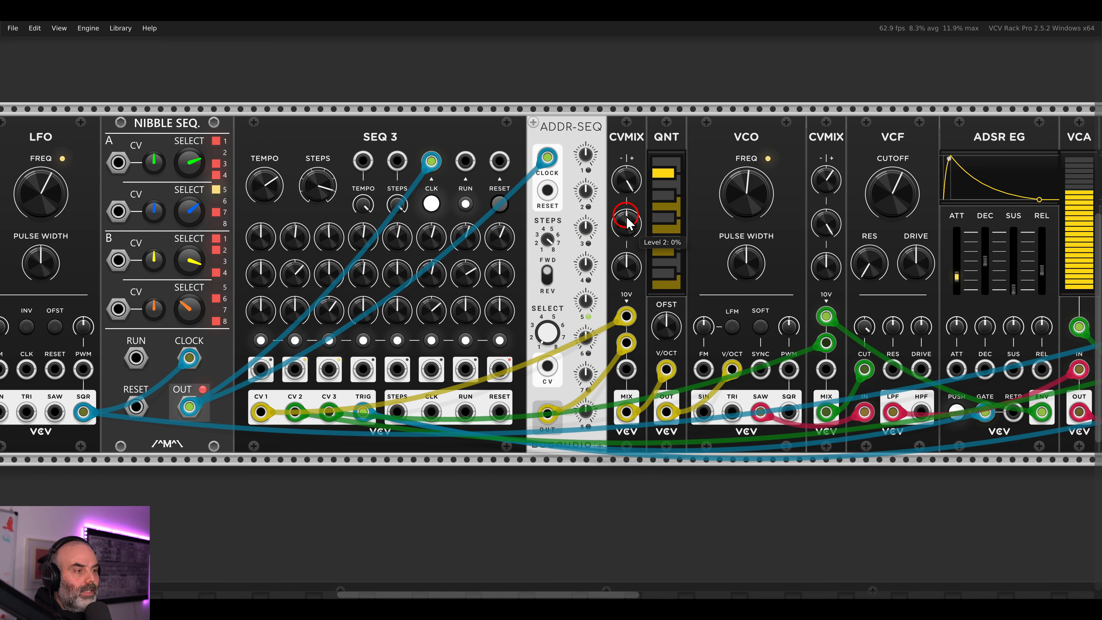
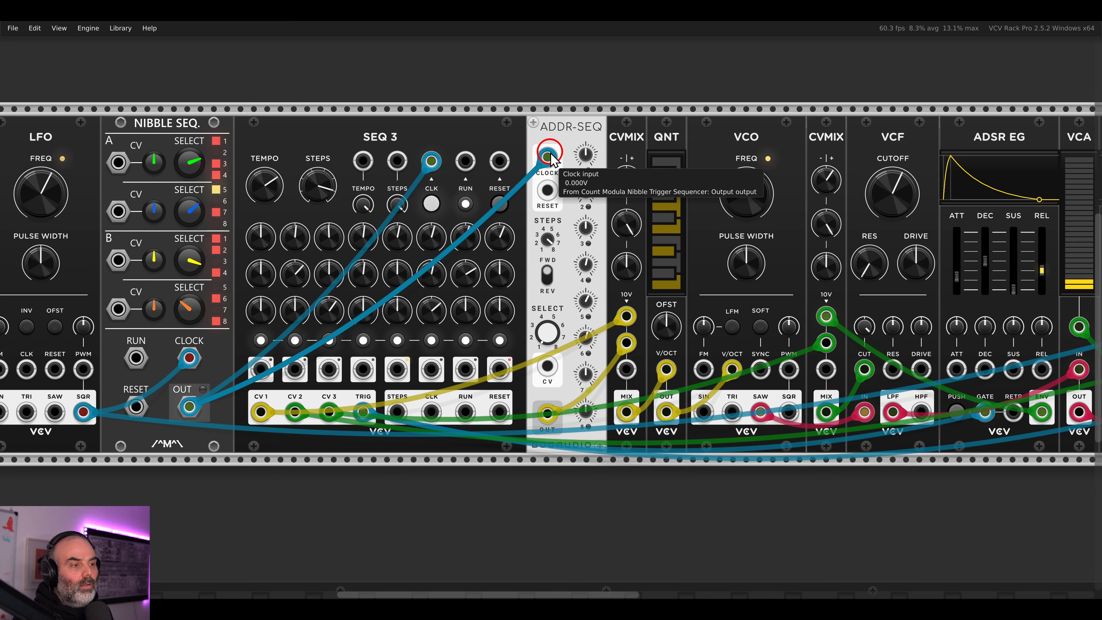
- Clock ADDR-SEQ from SEQ 3's step 1 trigger output instead of NIBBLE SEQ, and raise the VCF's cutoff
left_click_drag(550, 151, 555, 121)
left_click_drag(555, 121, 618, 106)
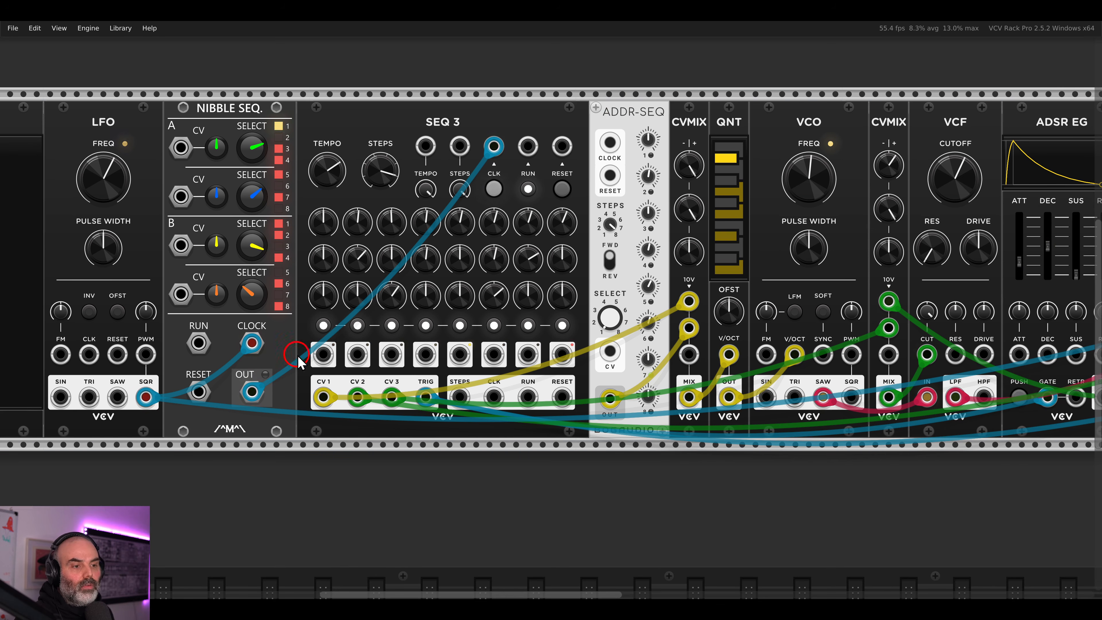
left_click_drag(322, 355, 610, 143)
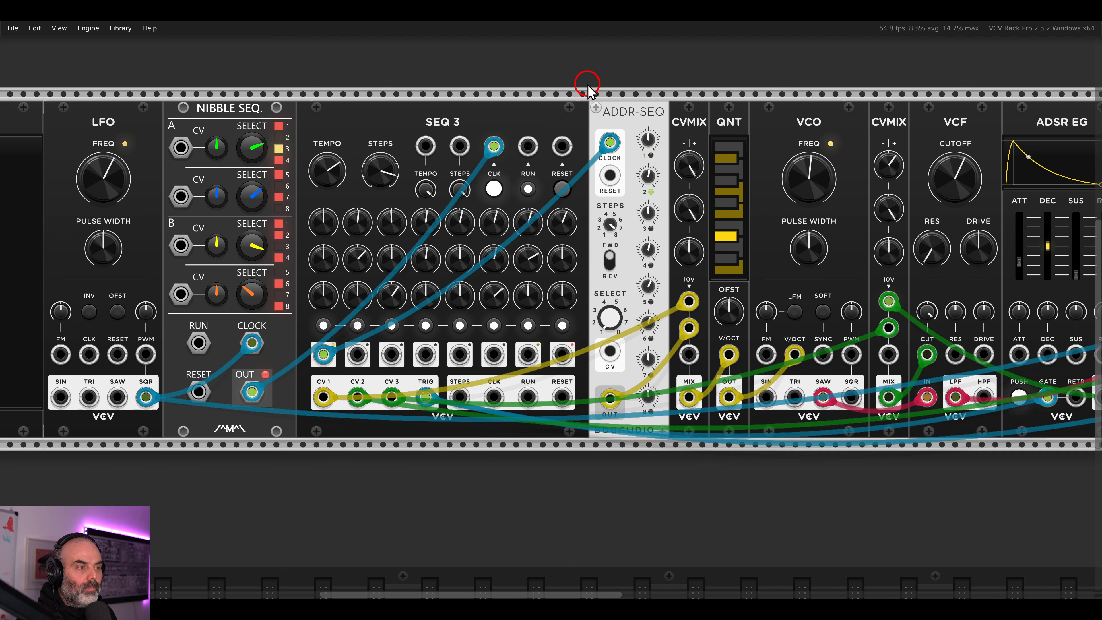
left_click_drag(934, 171, 933, 165)
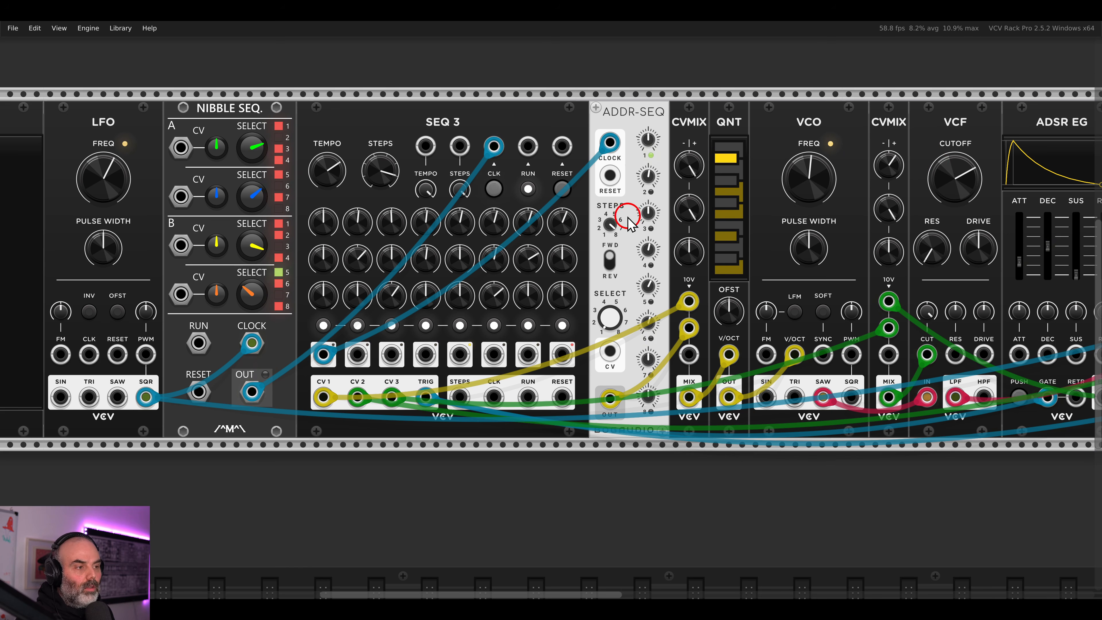
- Set the ADDR-SEQ step count to 4 and adjust the knob of its third step
mouse_move(610, 224)
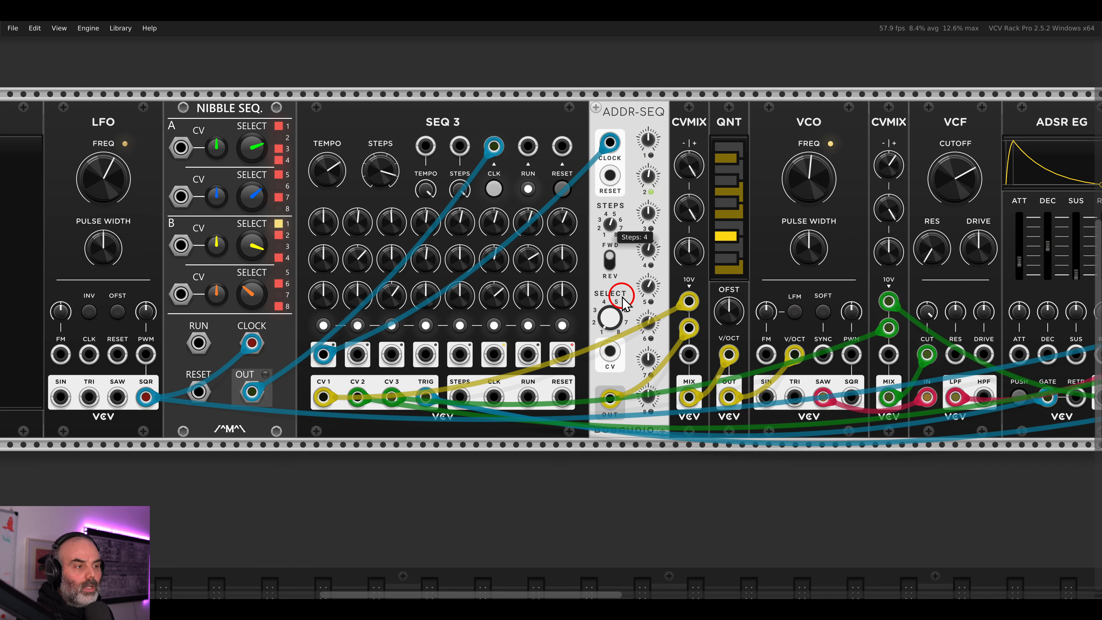
mouse_move(649, 142)
mouse_move(651, 182)
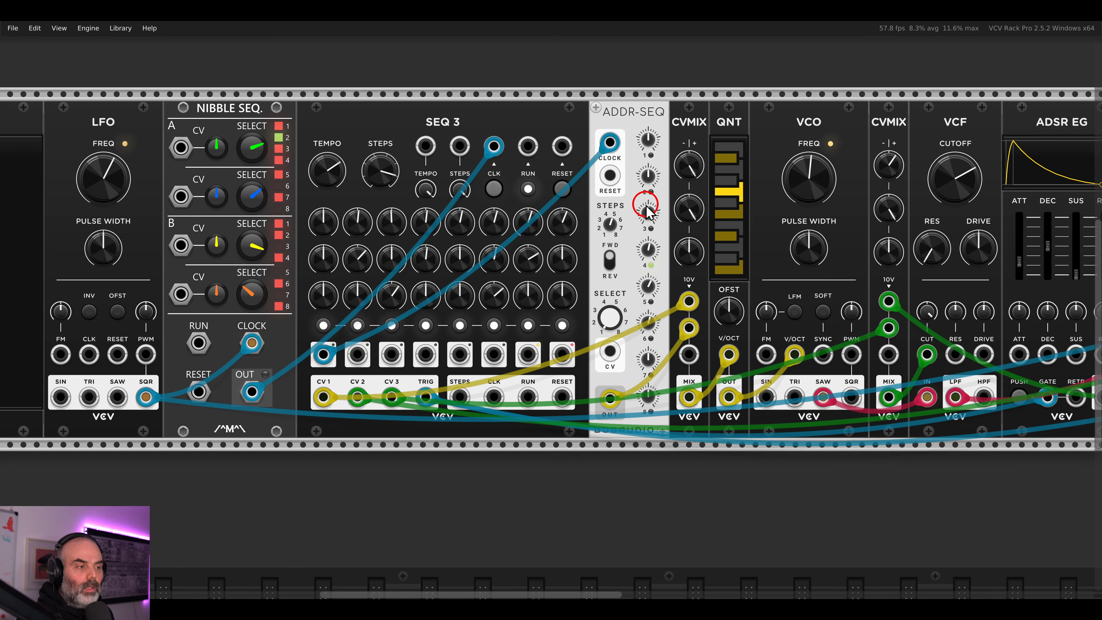
left_click_drag(646, 216, 638, 206)
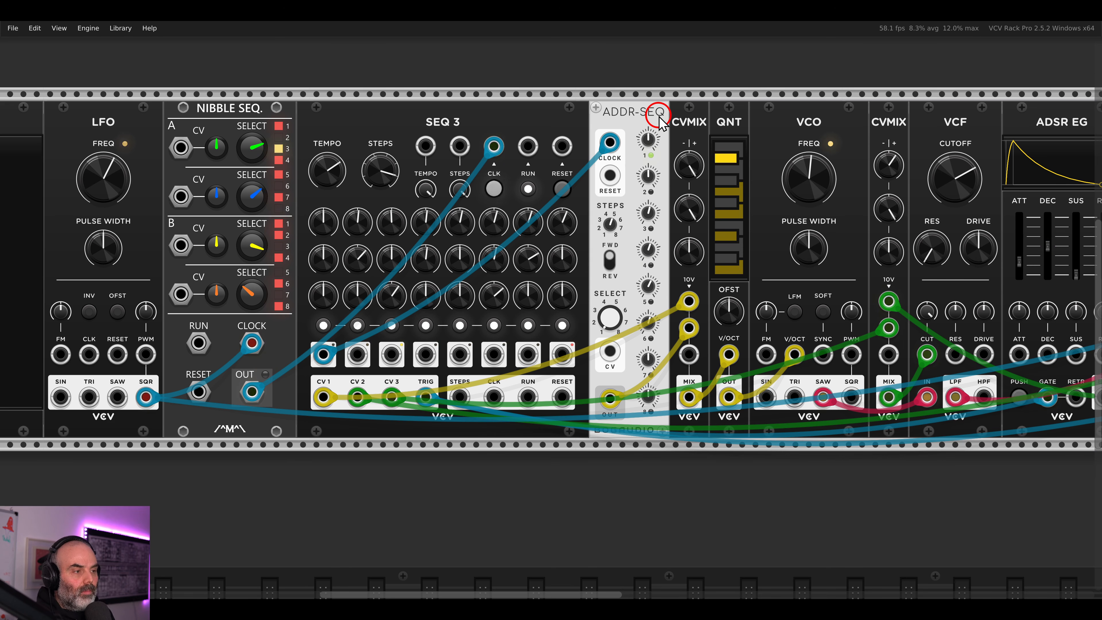
- Raise the galaxy module's mix to about 0.21
left_click_drag(868, 148, 492, 152)
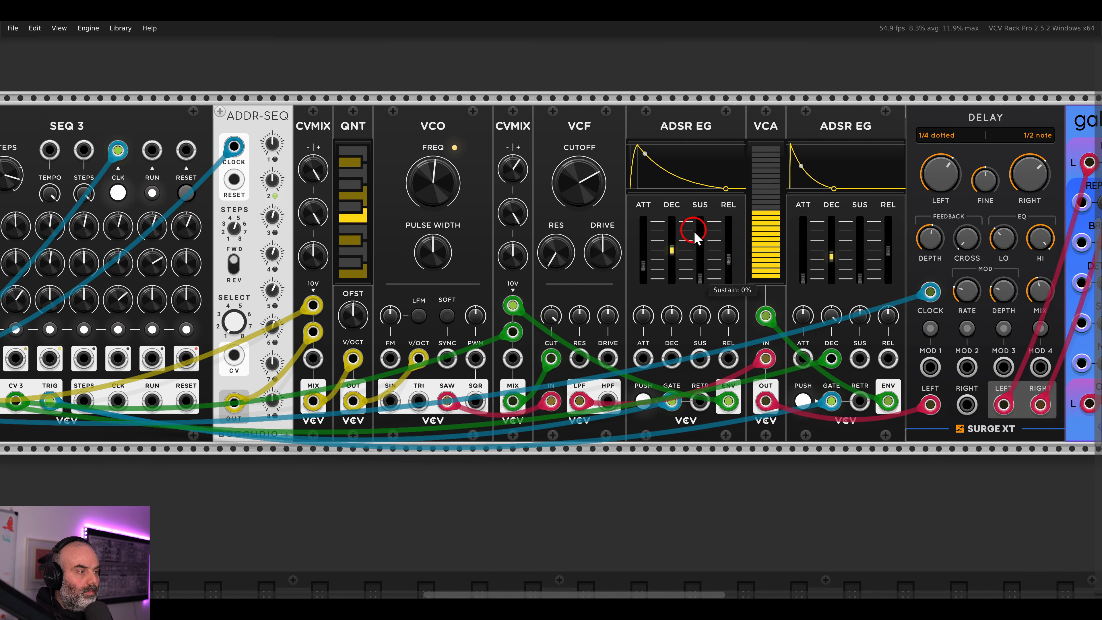
mouse_move(827, 247)
left_mouse_down()
mouse_move(836, 255)
mouse_move(835, 246)
left_mouse_up()
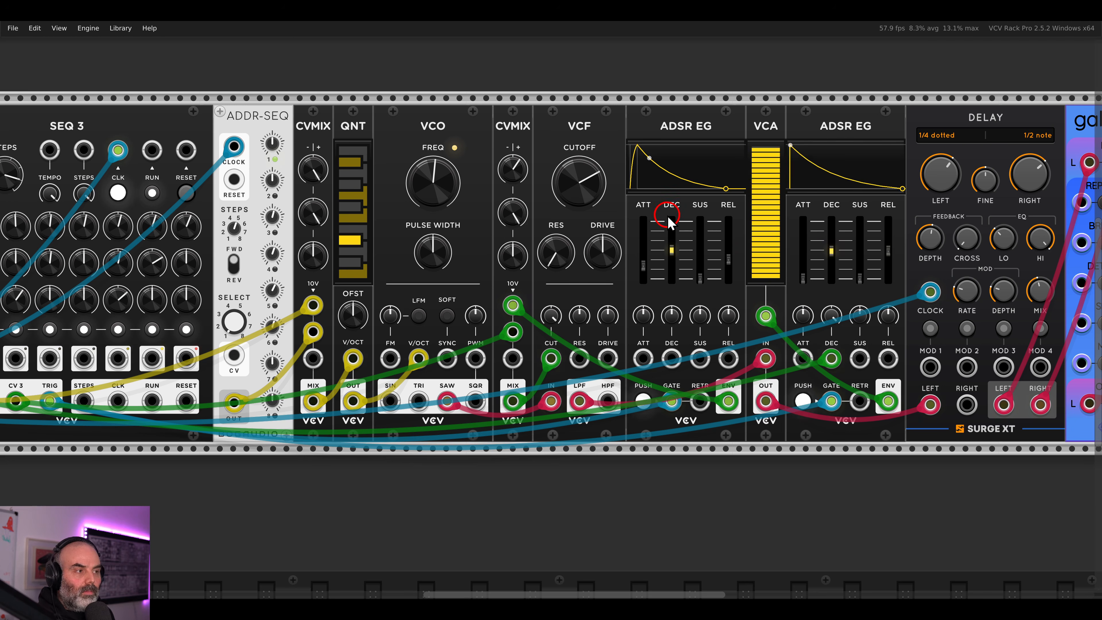
scroll(759, 230, "right", 5)
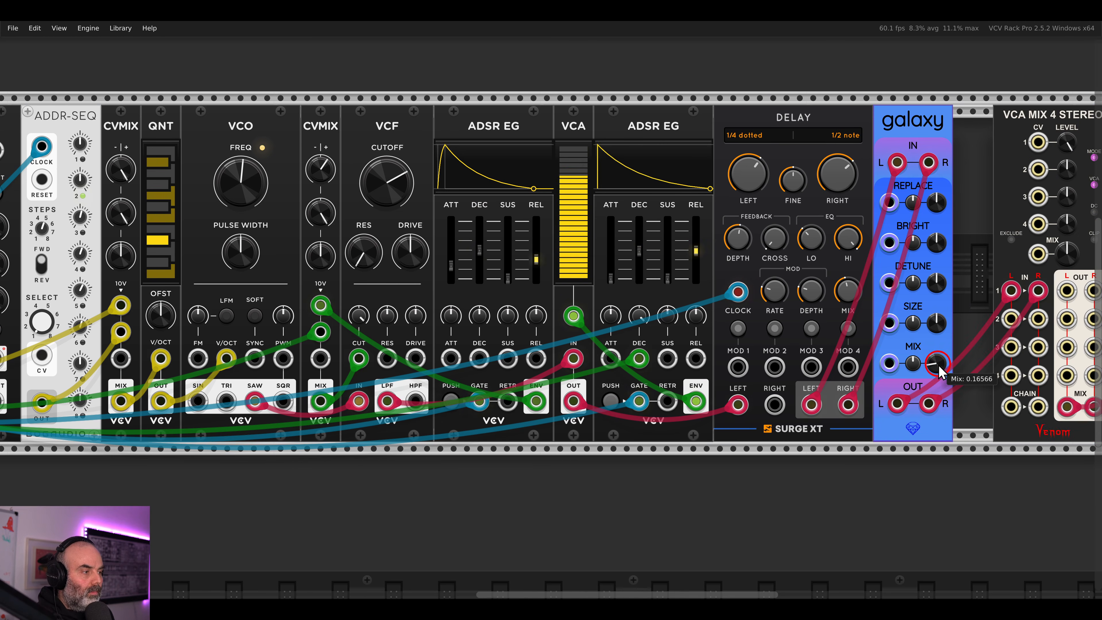
left_click_drag(933, 366, 939, 352)
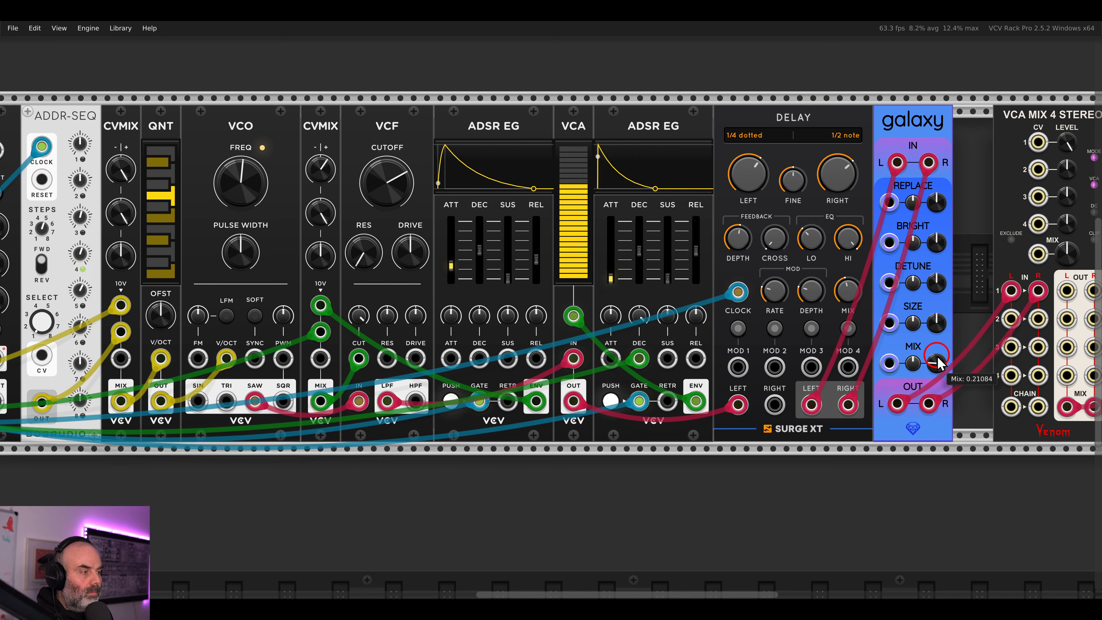
- Lower the VCF's cutoff frequency in several small adjustments
scroll(694, 187, "left", 10)
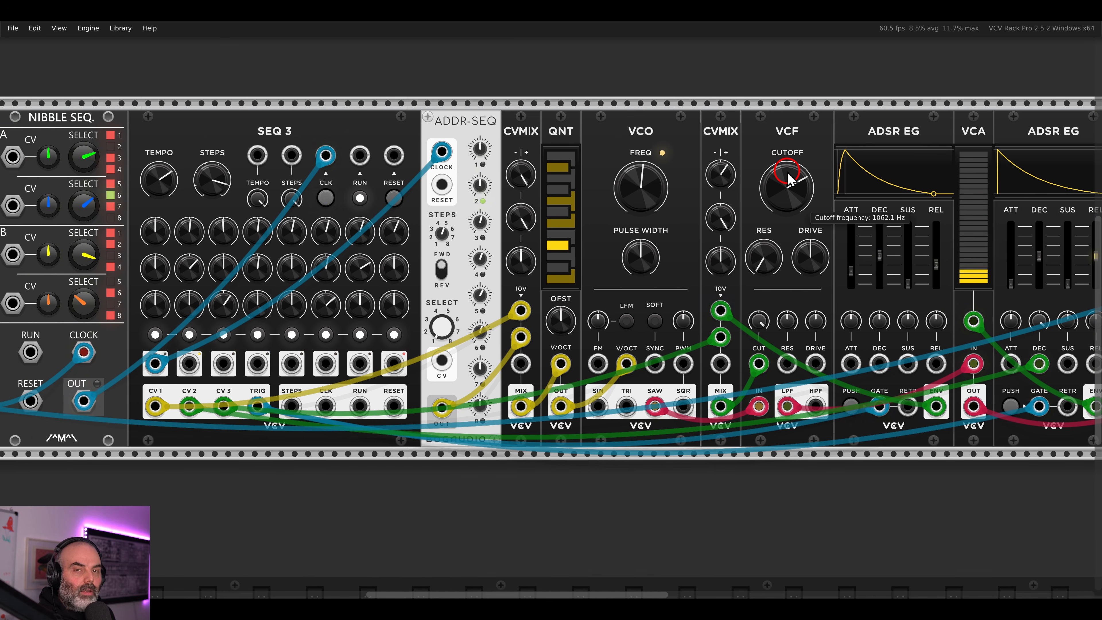
left_click_drag(783, 173, 789, 187)
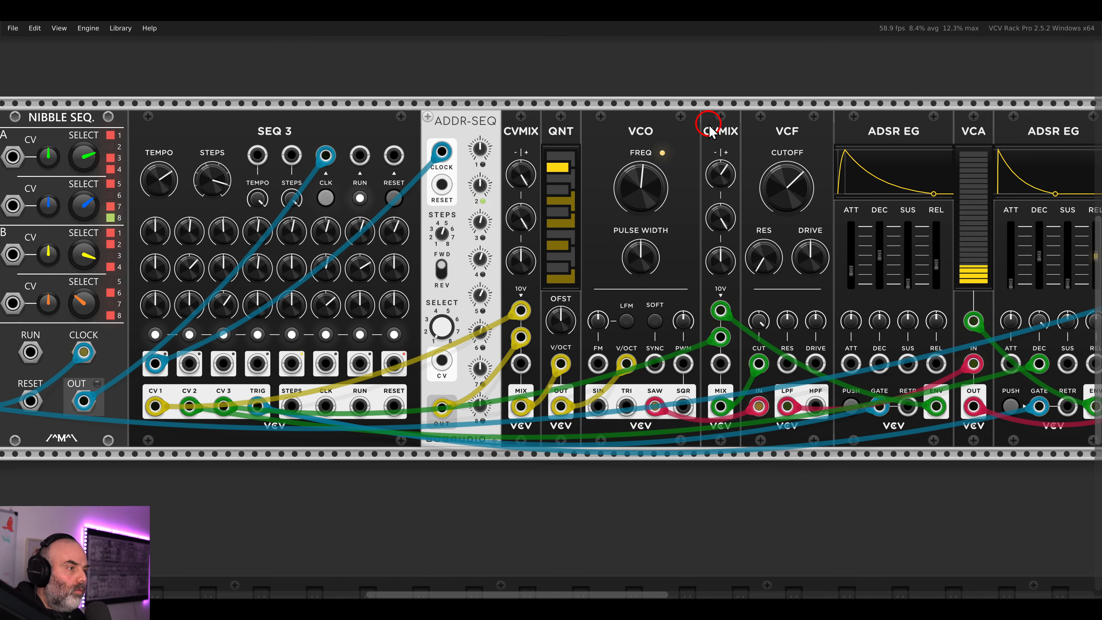
left_click_drag(689, 112, 754, 154)
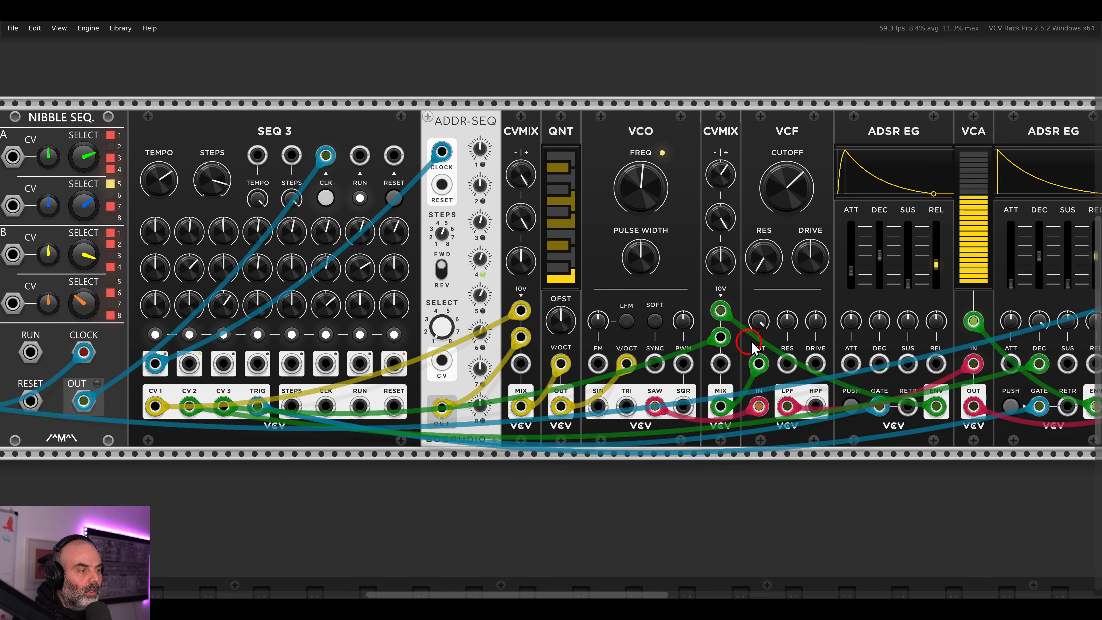
mouse_move(780, 210)
left_mouse_down()
mouse_move(784, 223)
mouse_move(785, 213)
left_mouse_up()
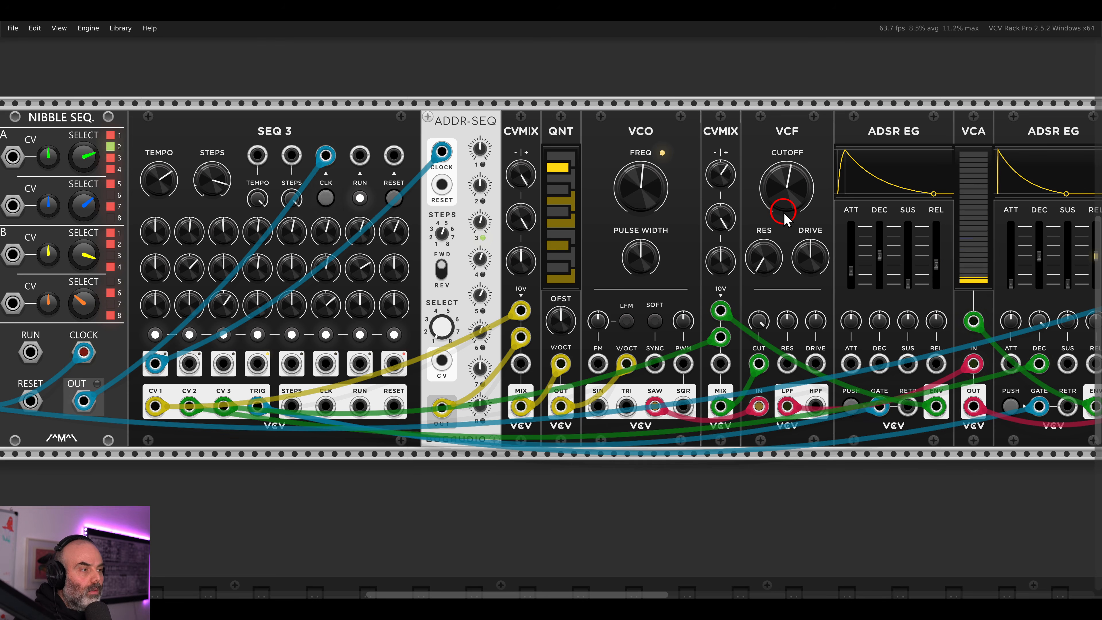
mouse_move(785, 219)
left_mouse_down()
mouse_move(804, 230)
mouse_move(804, 219)
left_mouse_up()
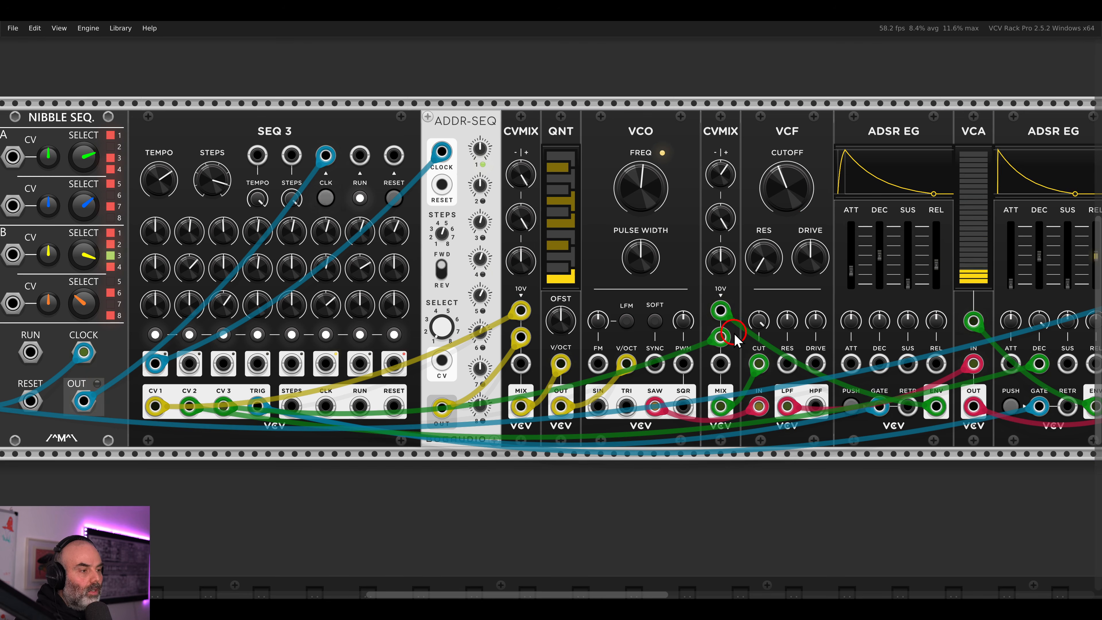
- Patch the QNT output into the third input of the CVMIX before the VCF, and adjust that input's level
left_click(722, 364)
left_click(722, 364)
left_click(722, 364)
left_click_drag(722, 364, 564, 406)
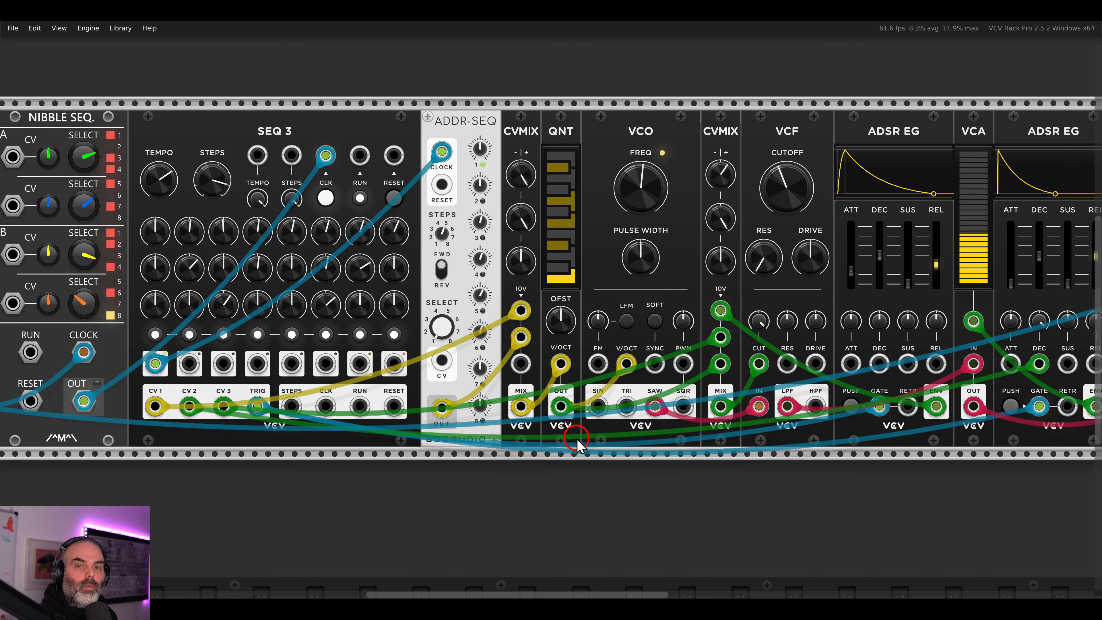
left_click_drag(720, 282, 696, 191)
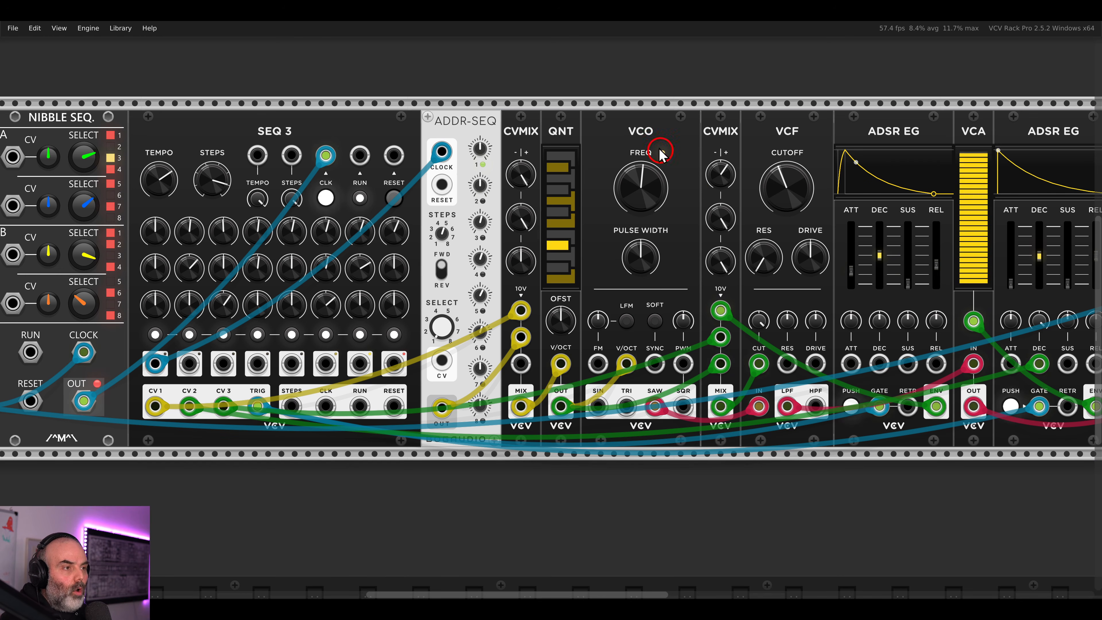
- Look over the whole patch and examine the list of tips in the NOTES module
scroll(624, 111, "down", 1)
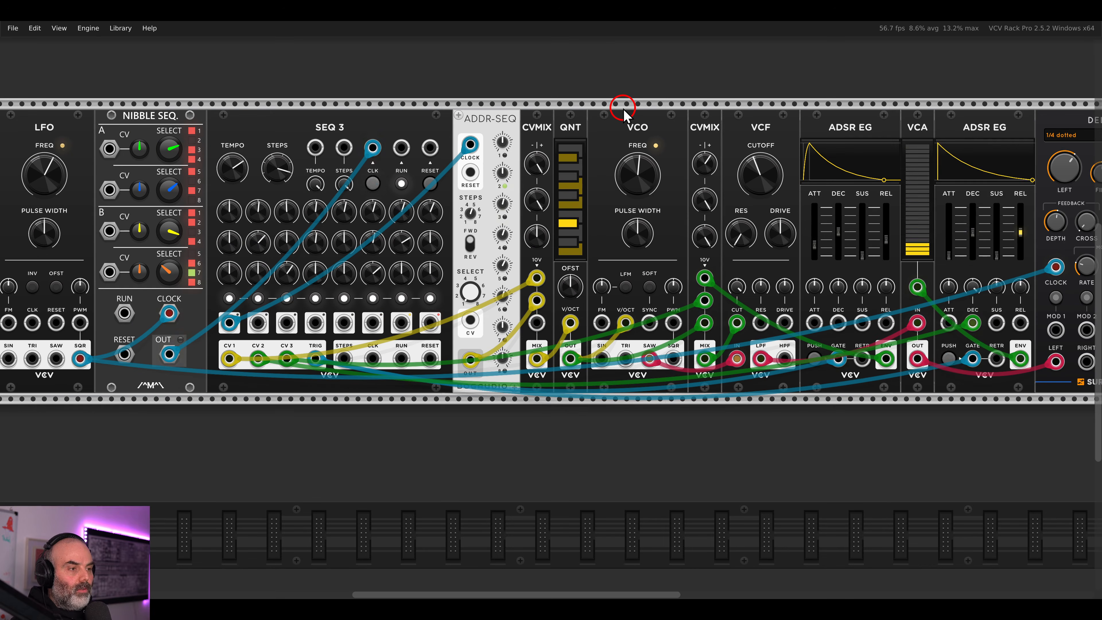
scroll(622, 112, "down", 1)
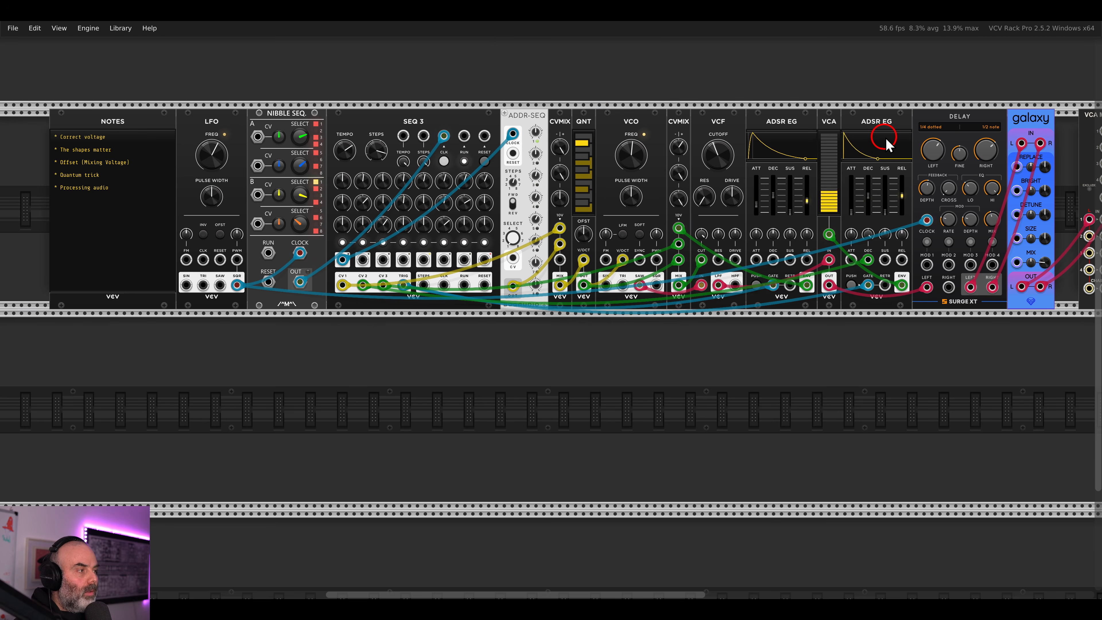
scroll(890, 142, "right", 2)
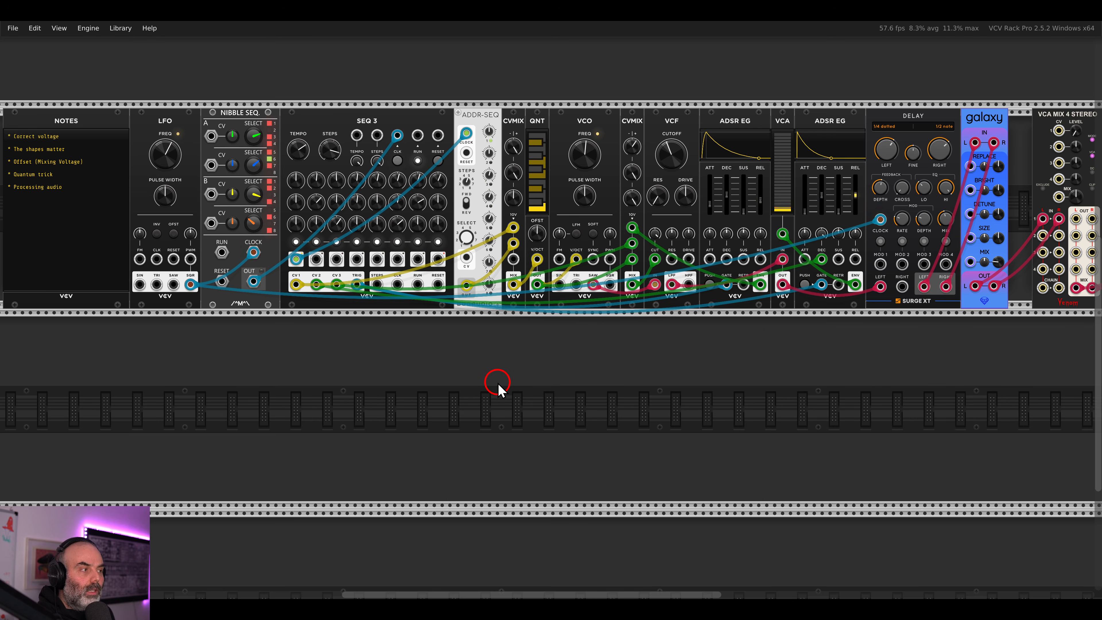
left_click_drag(445, 377, 556, 389)
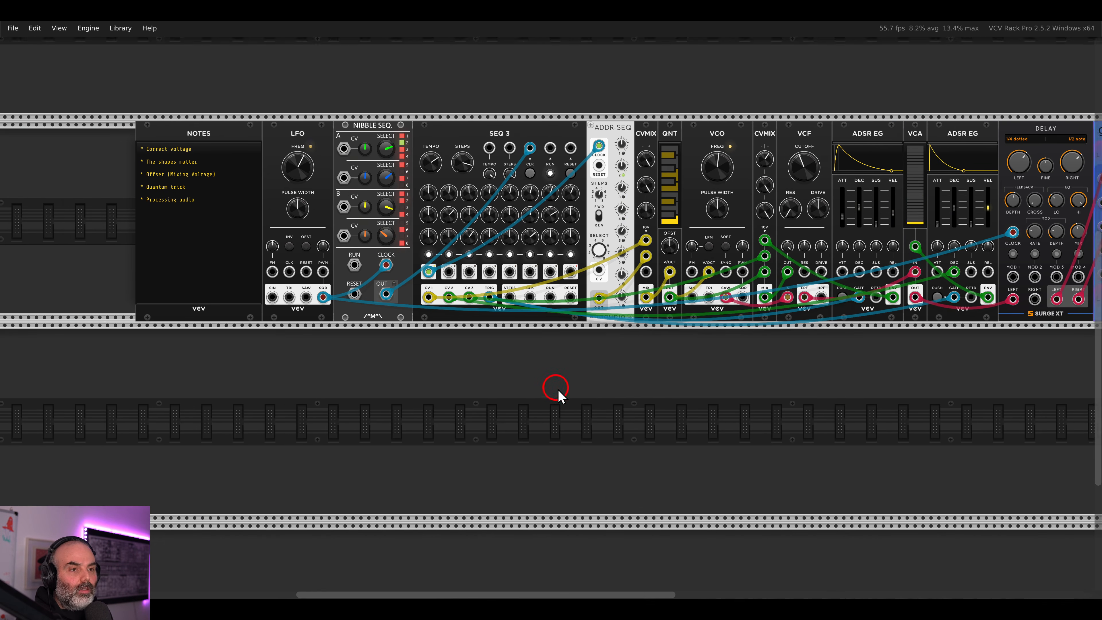
scroll(237, 256, "up", 3)
scroll(225, 240, "up", 1)
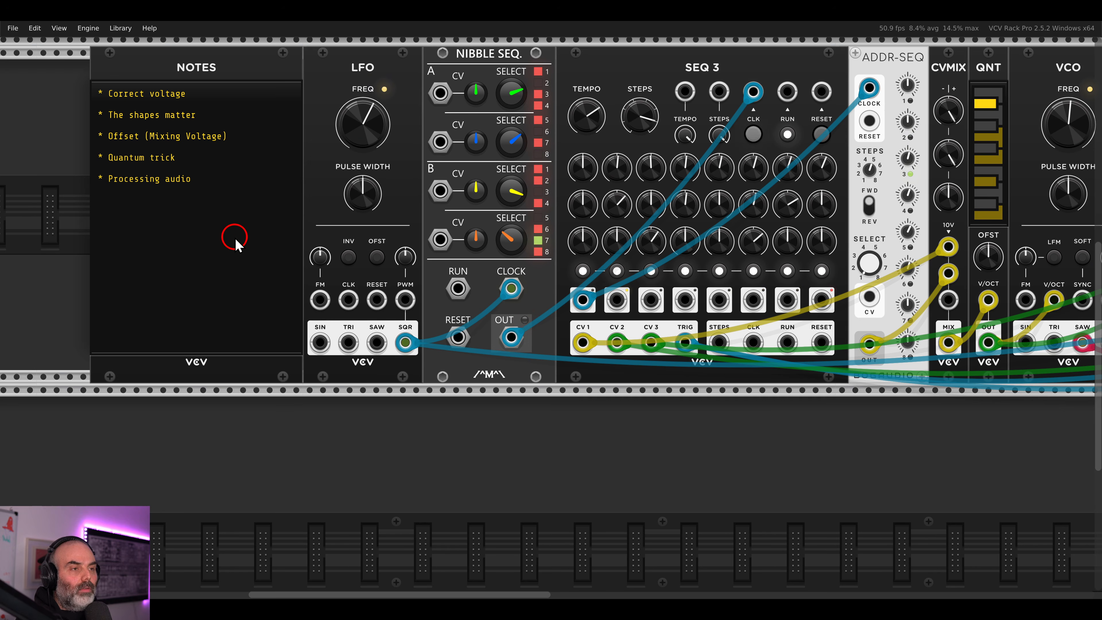
left_click_drag(233, 227, 345, 288)
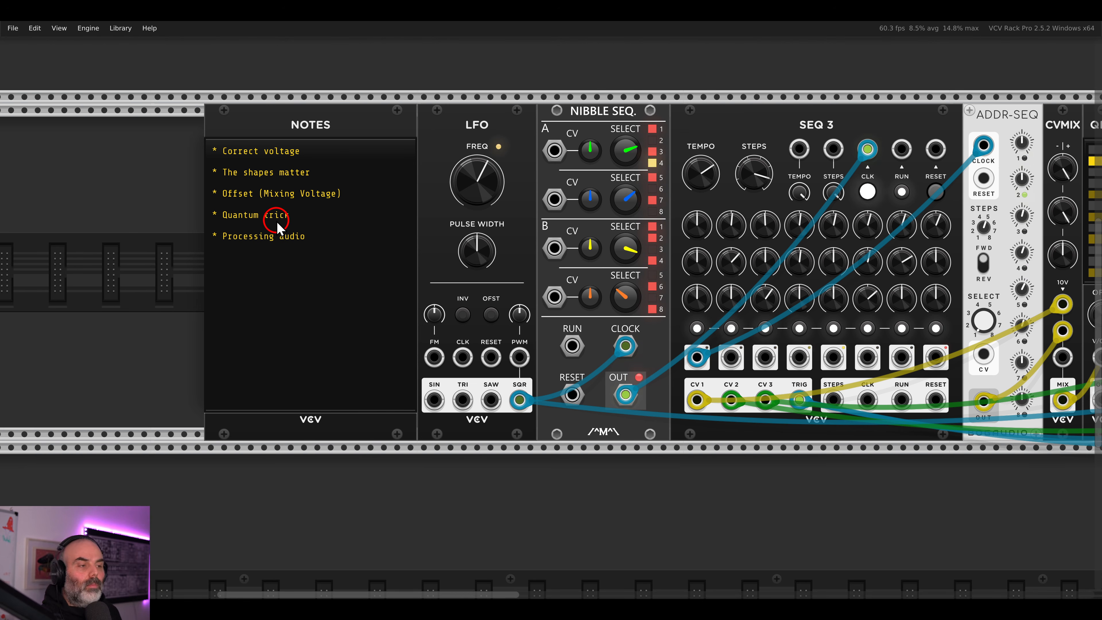
- Search the module library for "quan" and add the Quantum quantizer next to the NOTES module
right_click(176, 218)
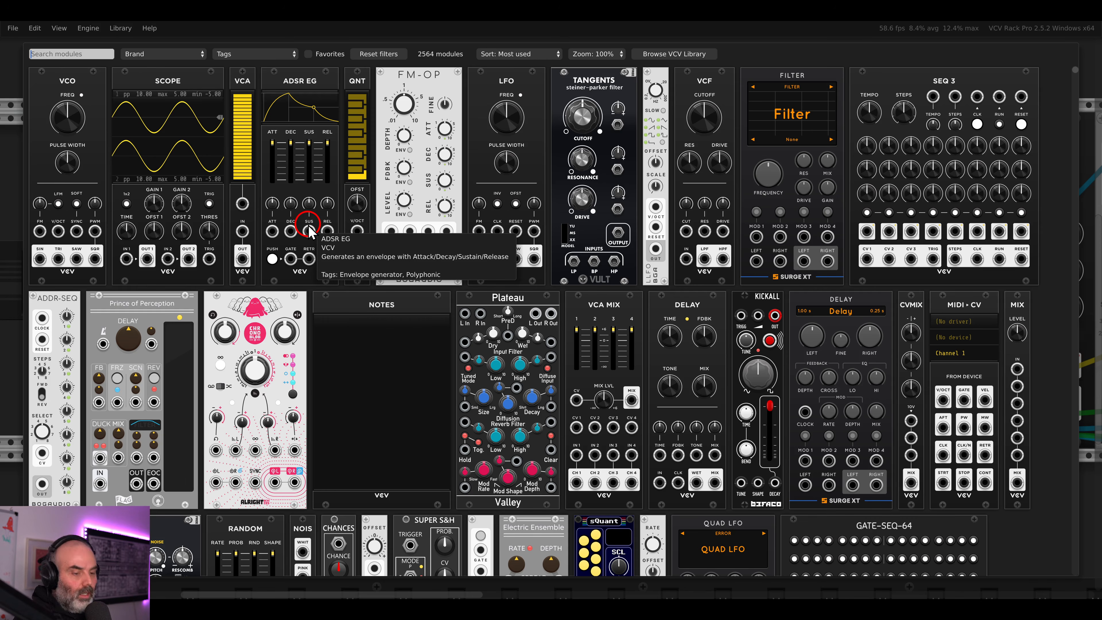
type("quan")
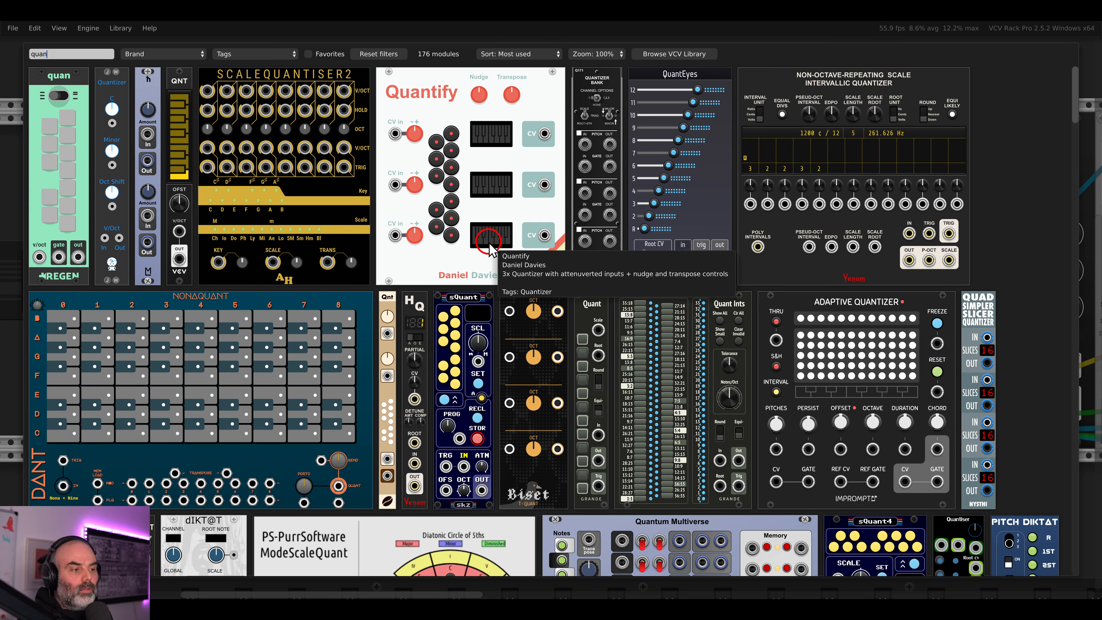
scroll(561, 252, "down", 4)
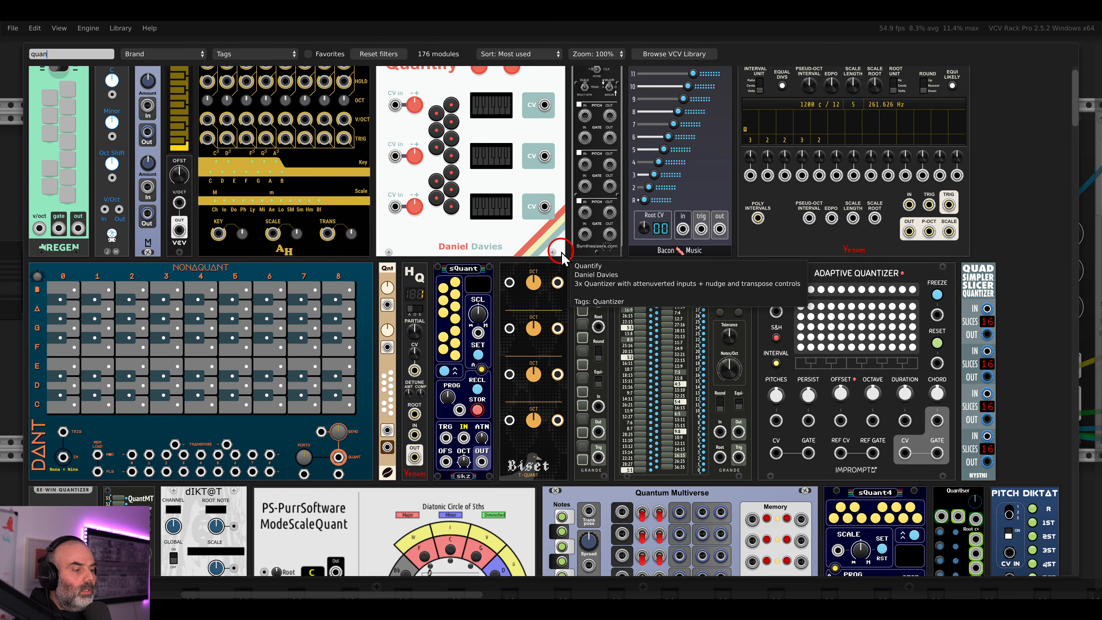
scroll(561, 252, "up", 4)
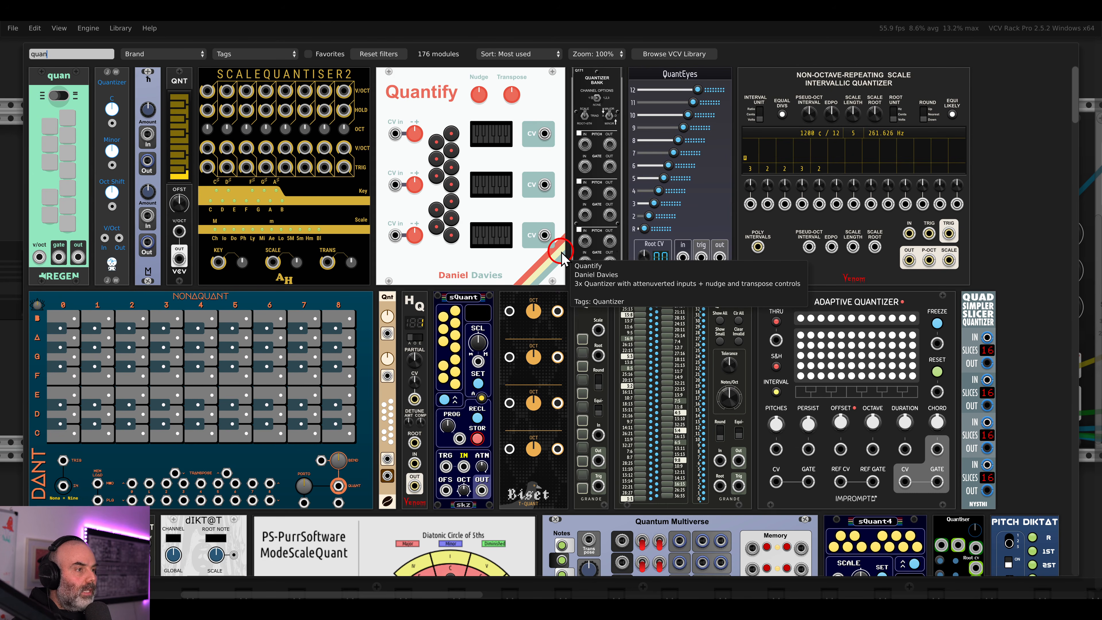
scroll(562, 253, "down", 15)
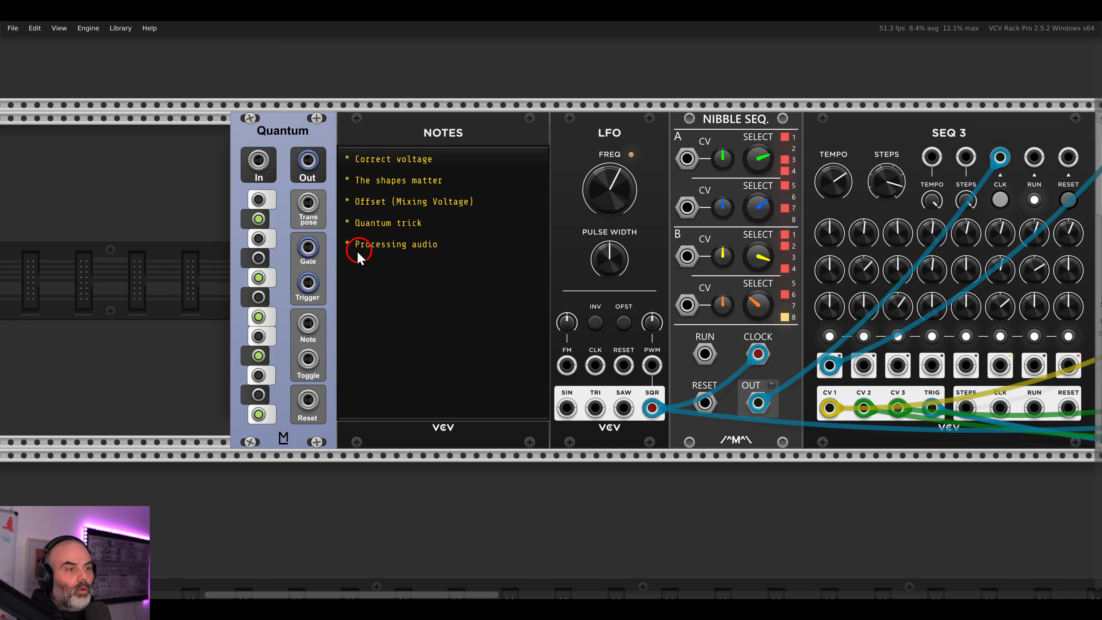
- Move the Quantum module slightly away from NOTES and remove it from the rack
left_click_drag(358, 256, 285, 255)
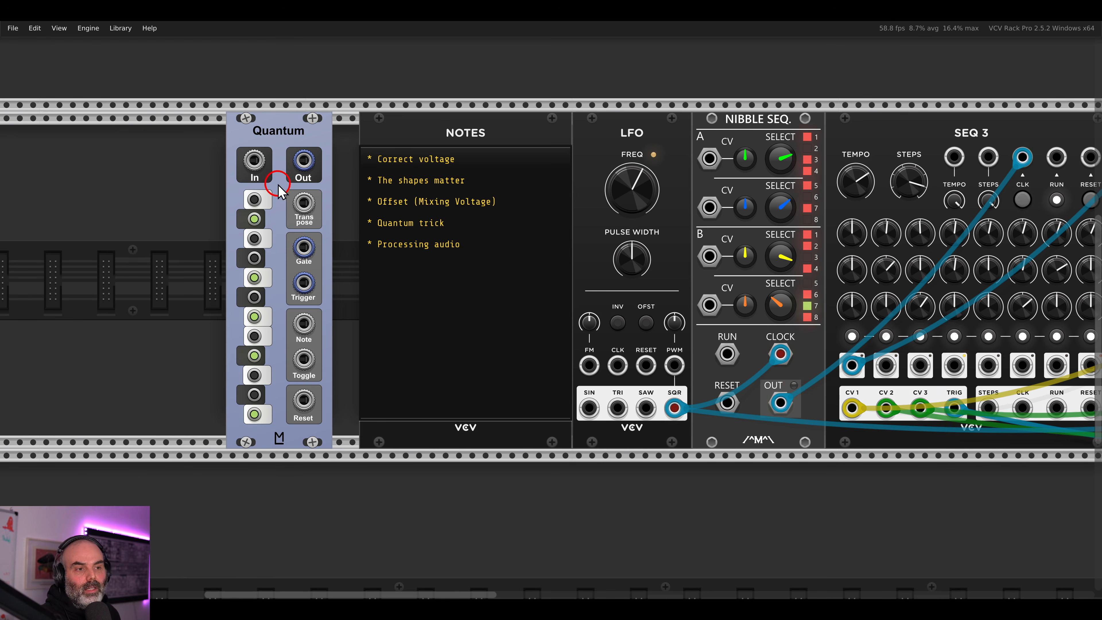
left_click_drag(278, 184, 328, 239)
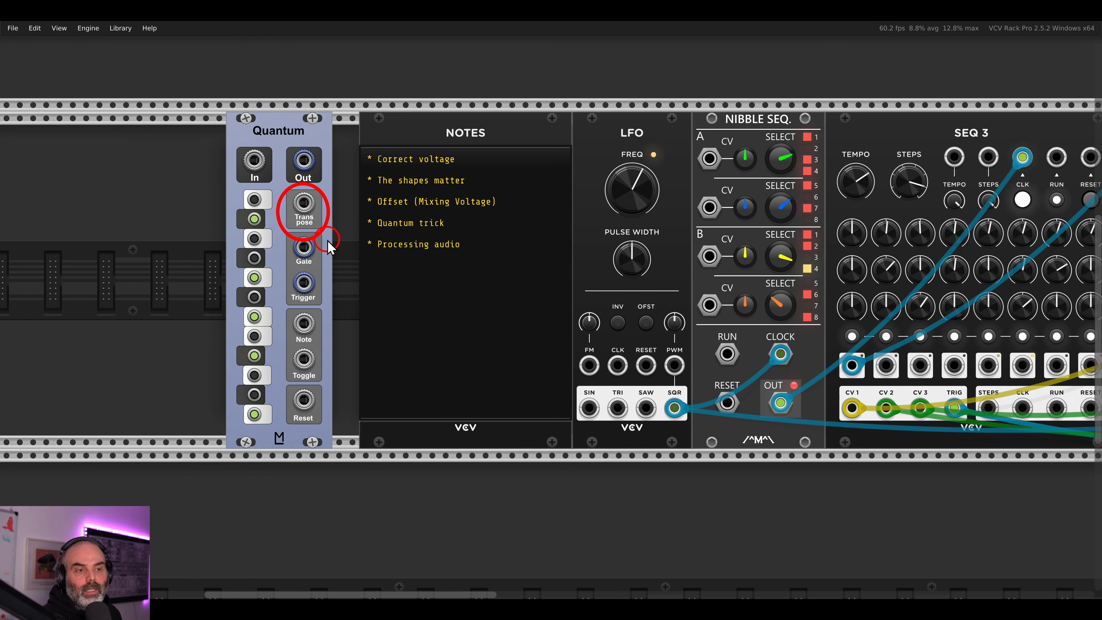
key("Delete")
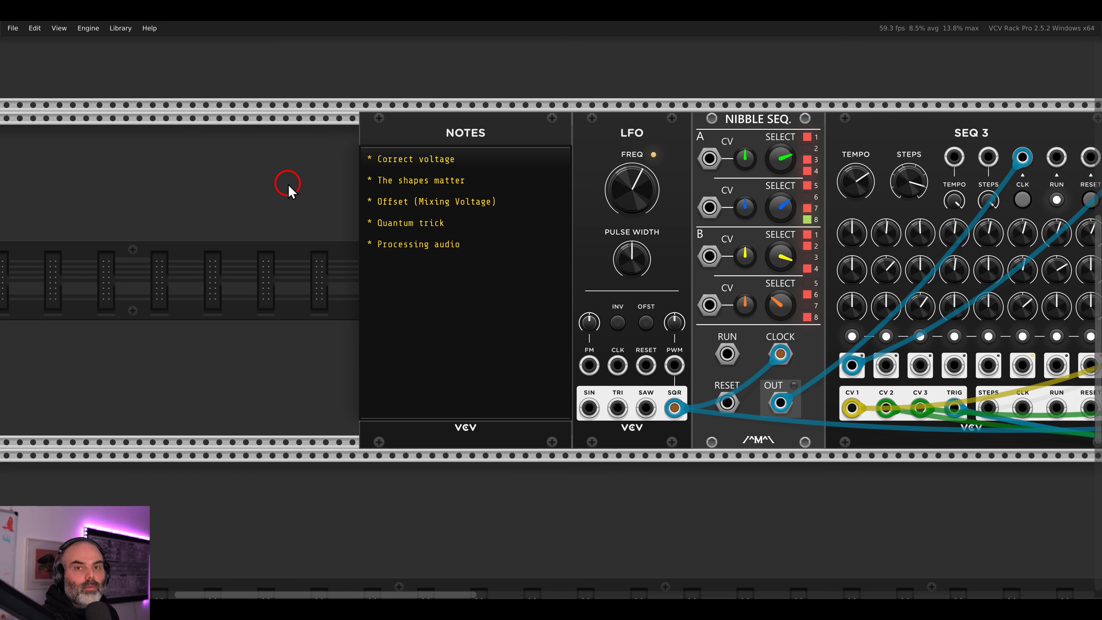
- Add a QNT quantizer module to the empty rack row below the patch
scroll(290, 193, "down", 3)
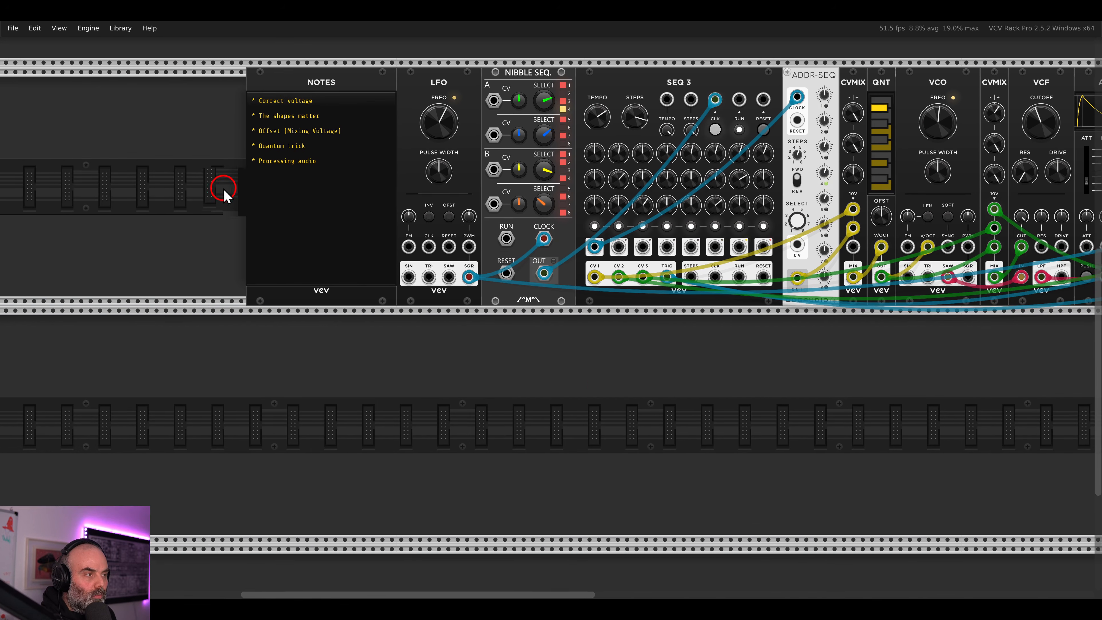
left_click_drag(598, 386, 489, 386)
scroll(546, 420, "up", 2)
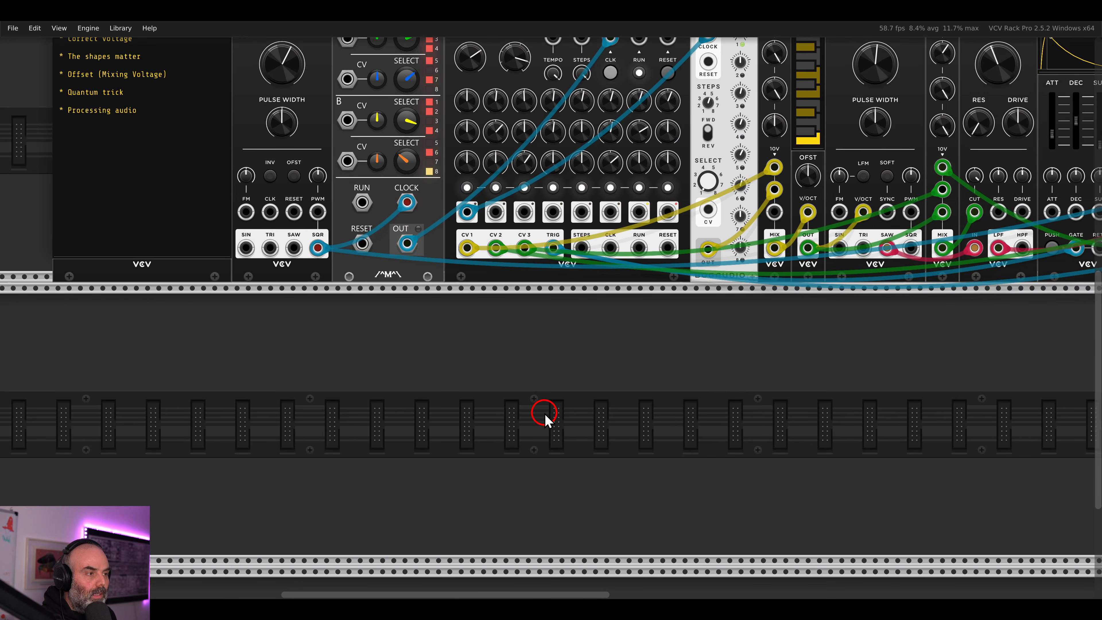
right_click(573, 394)
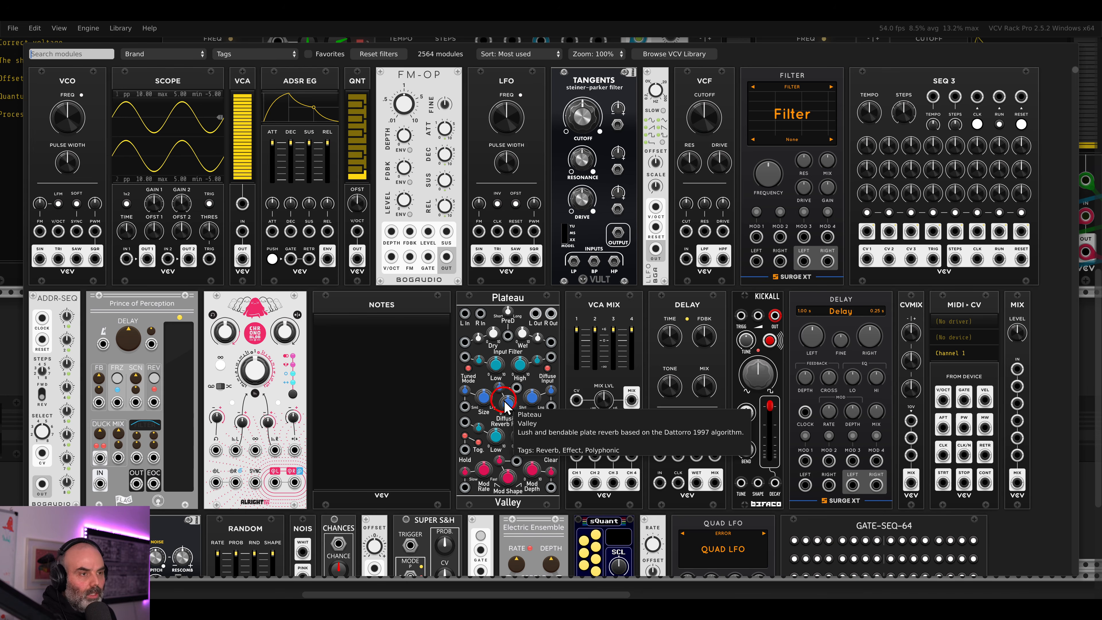
left_click_drag(357, 131, 543, 321)
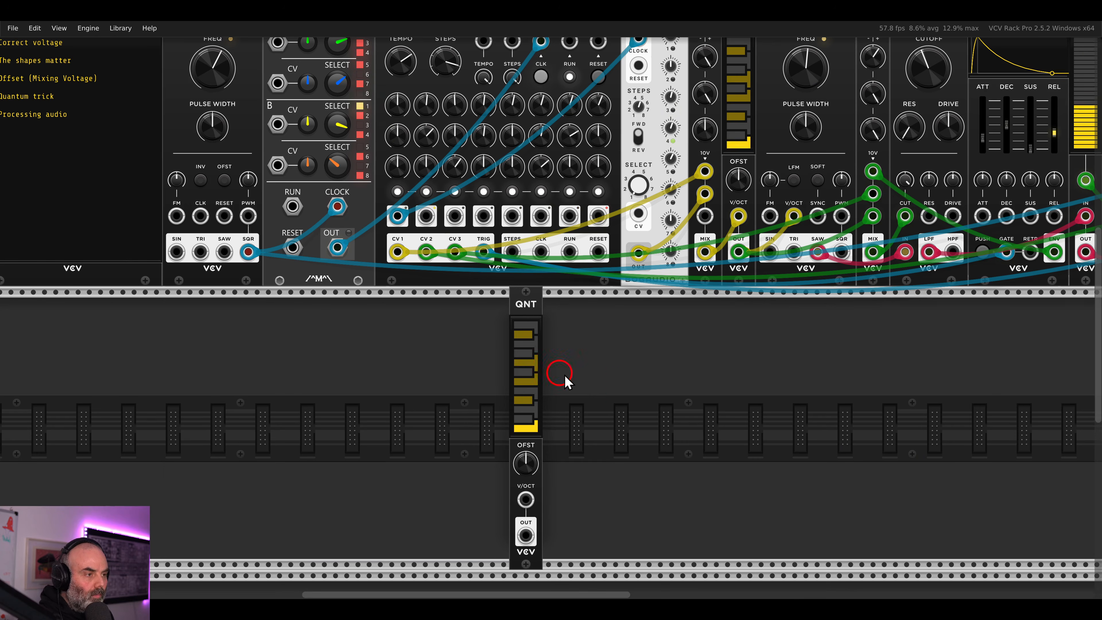
- Add a VCO and a Vult Tangents filter beside the new QNT module in the lower row
right_click(565, 376)
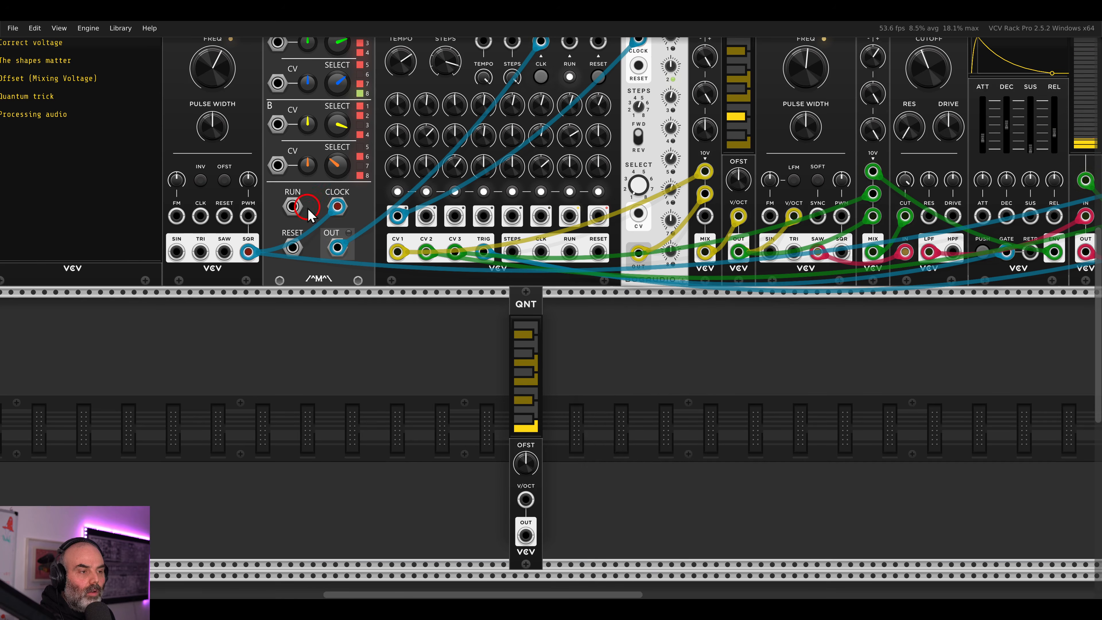
left_click(583, 352)
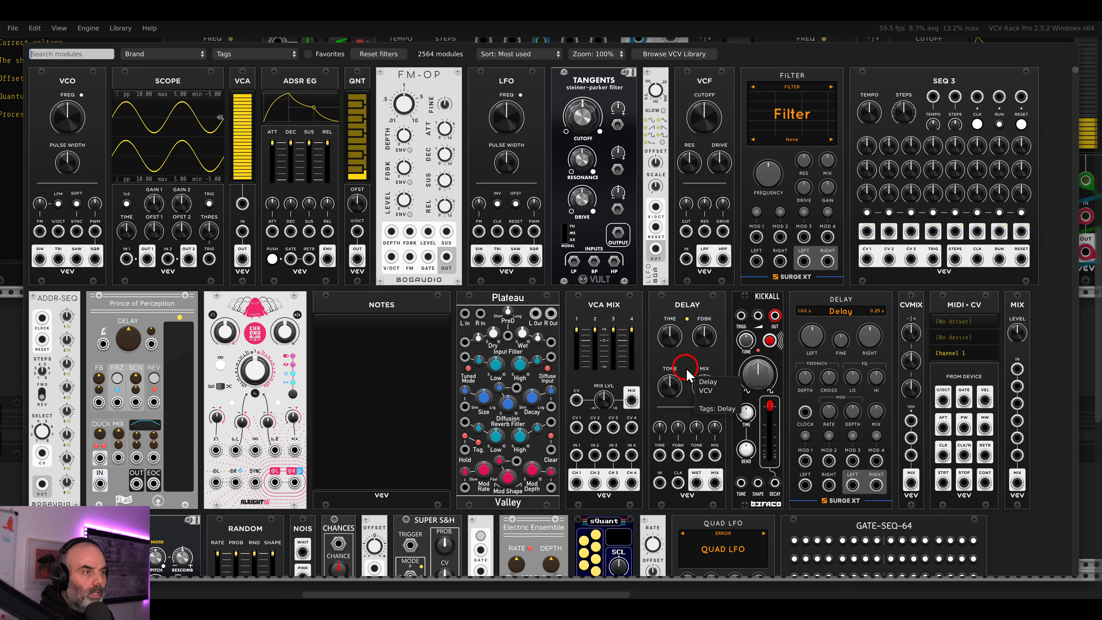
left_click(608, 182)
scroll(581, 313, "up", 5)
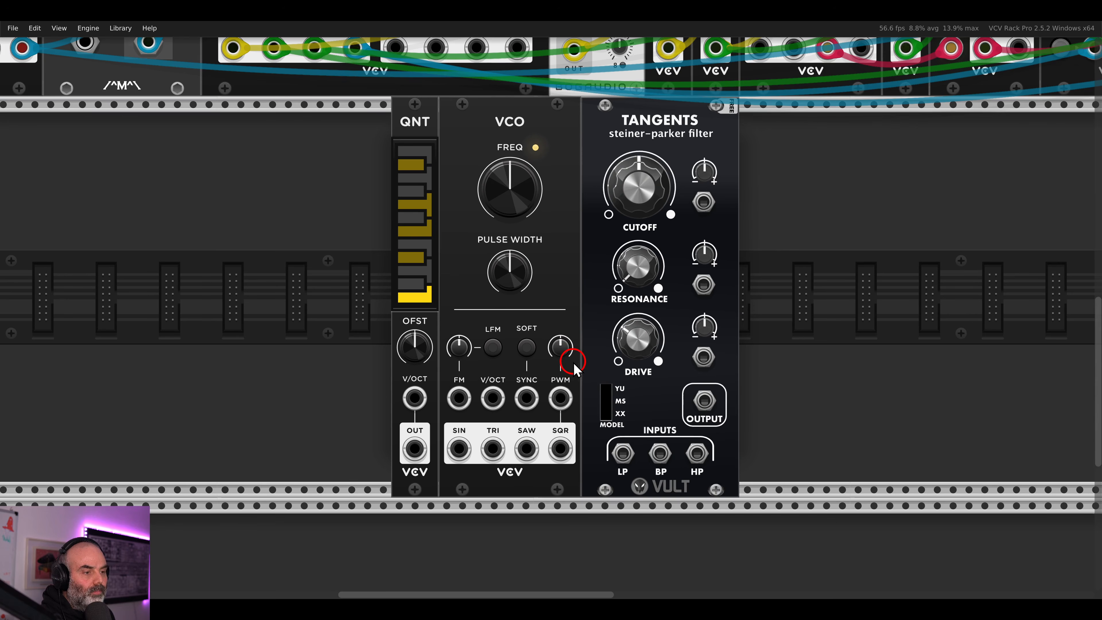
- Patch the VCO's saw output into the Tangents BP input and route the filter's output towards the main patch
left_click_drag(525, 455, 660, 453)
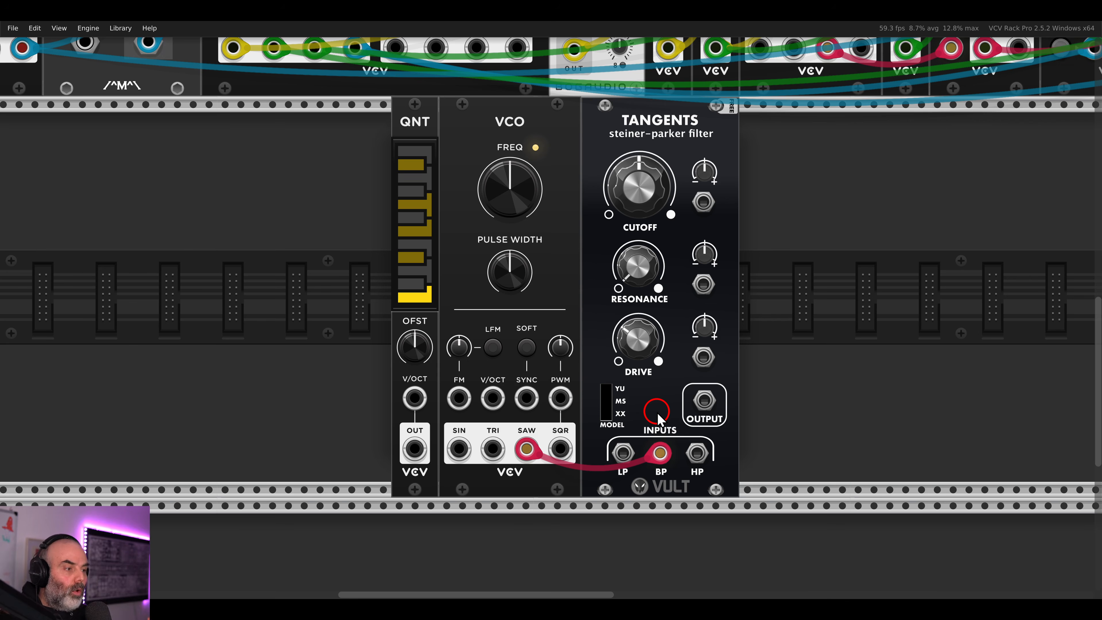
left_click_drag(702, 404, 788, 359)
scroll(701, 410, "right", 20)
scroll(701, 410, "up", 9)
scroll(788, 360, "down", 9)
scroll(788, 359, "left", 20)
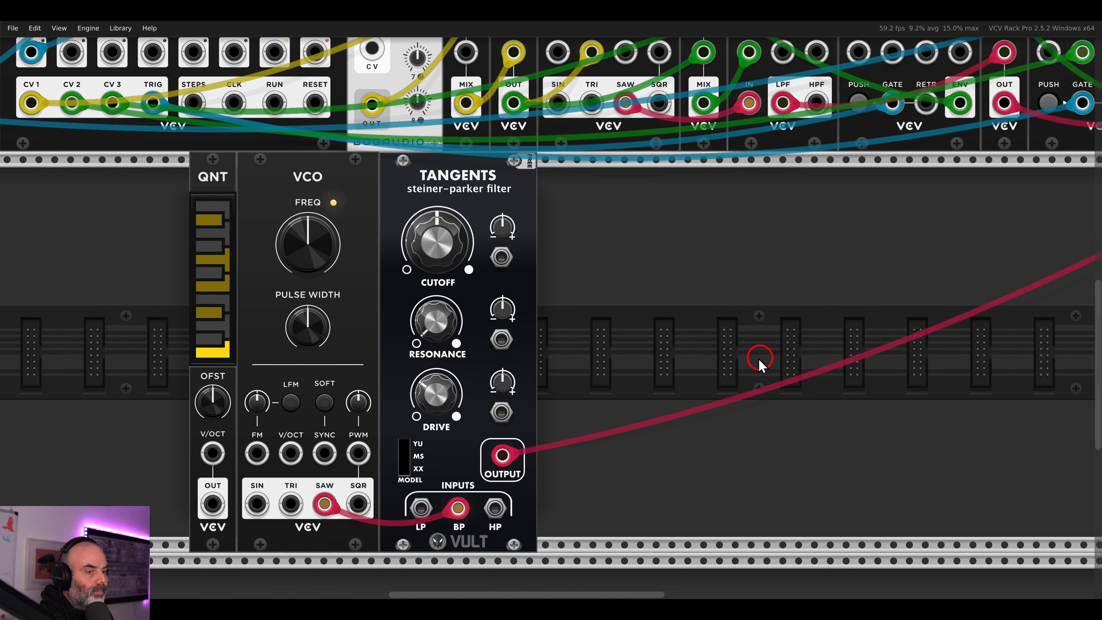
- Sweep the Tangents filter's cutoff up and down and raise its resonance above zero
scroll(760, 364, "left", 4)
left_click_drag(567, 236, 568, 232)
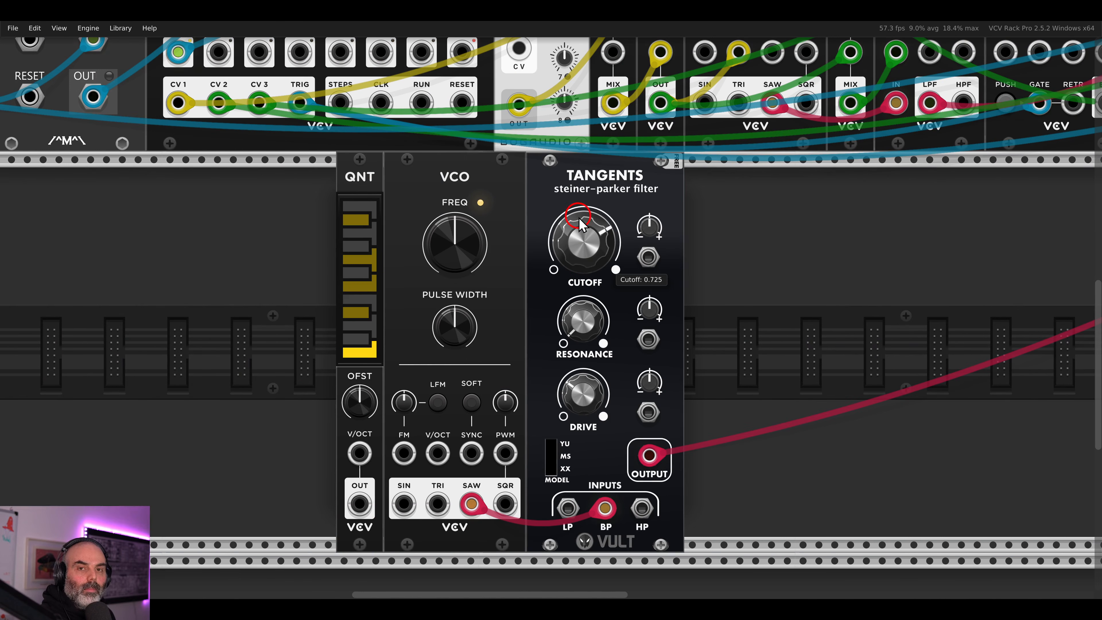
left_click_drag(599, 324, 586, 193)
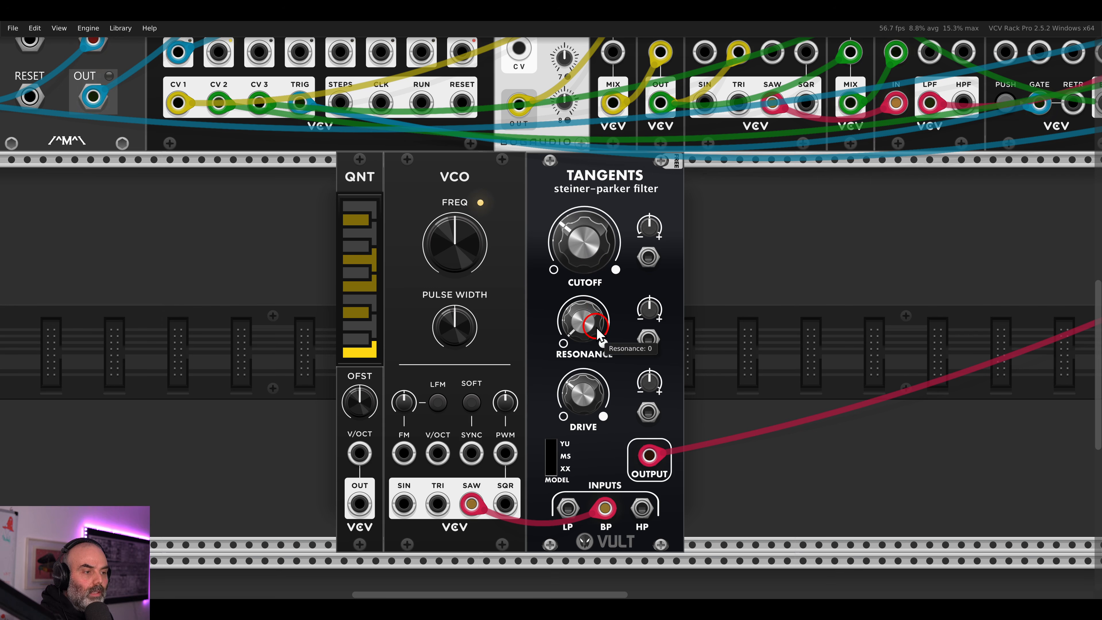
left_click_drag(584, 281, 577, 227)
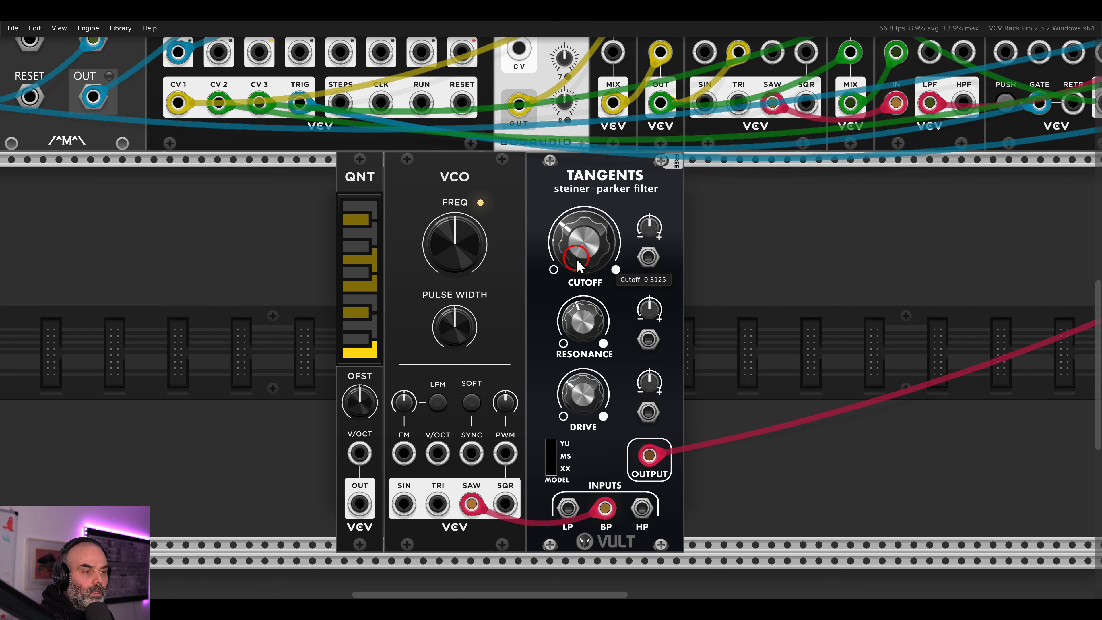
left_click_drag(558, 186, 580, 222)
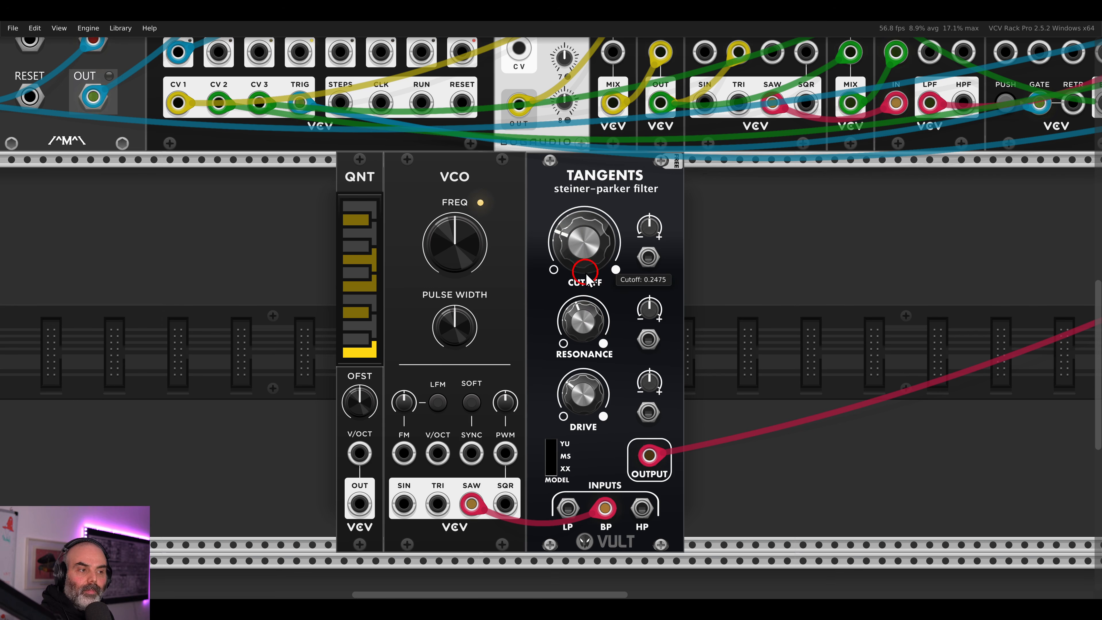
left_click_drag(570, 177, 590, 226)
- Settle the Tangents filter's cutoff at a low setting and turn its drive down
left_click_drag(292, 237, 535, 234)
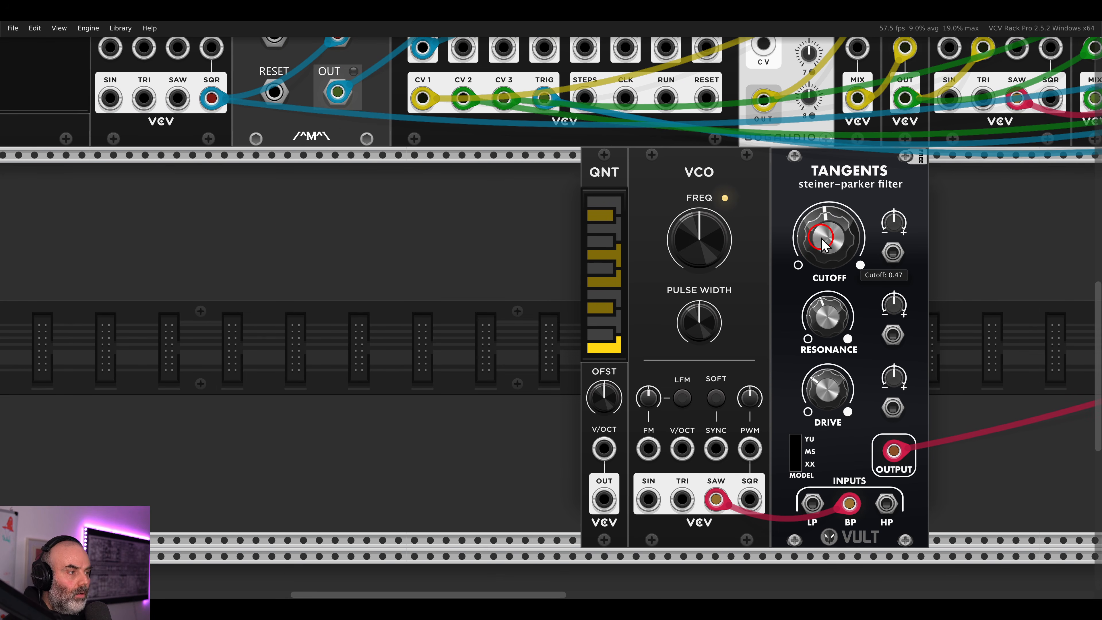
left_click_drag(823, 236, 808, 301)
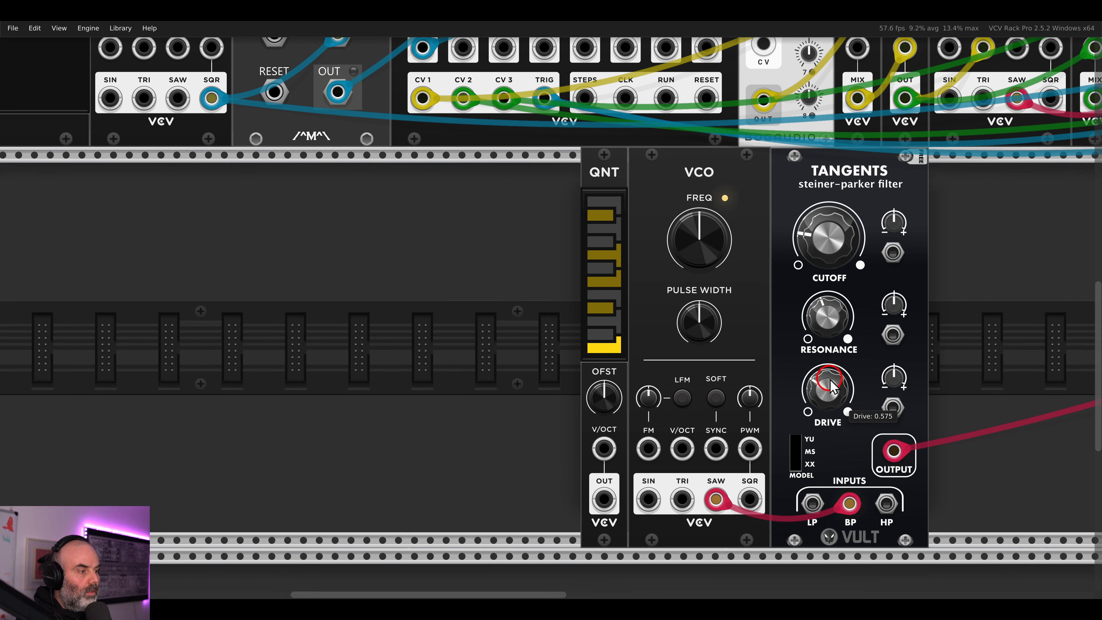
left_click_drag(832, 385, 838, 459)
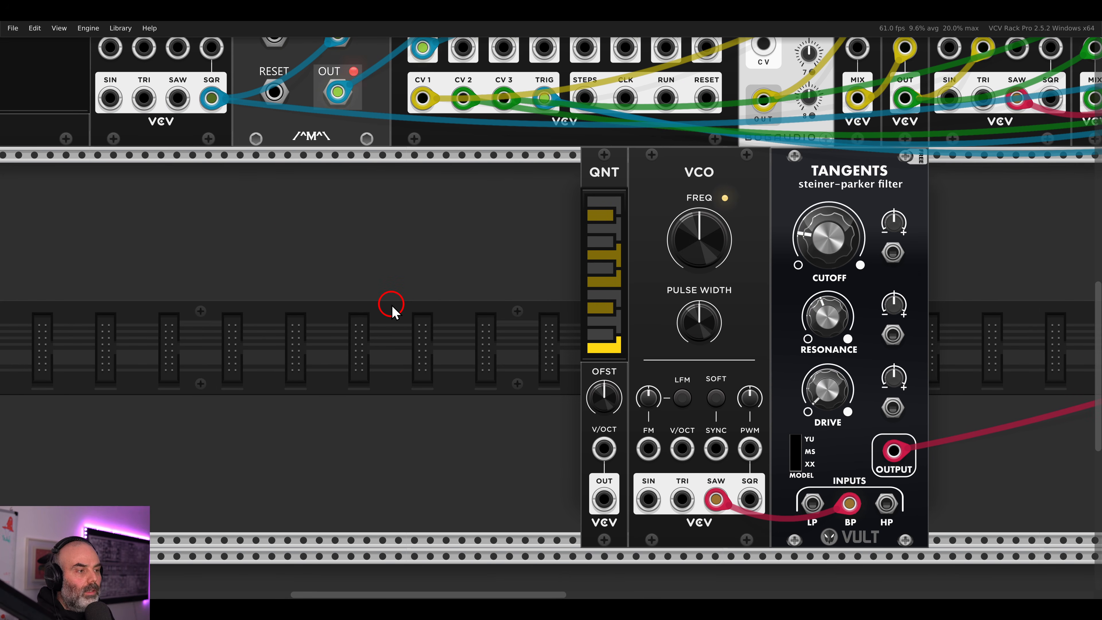
- Add a Bogaudio ADDR-SEQ sequencer to the lower row before the QNT and duplicate it
scroll(391, 312, "down", 1)
left_click_drag(392, 311, 465, 313)
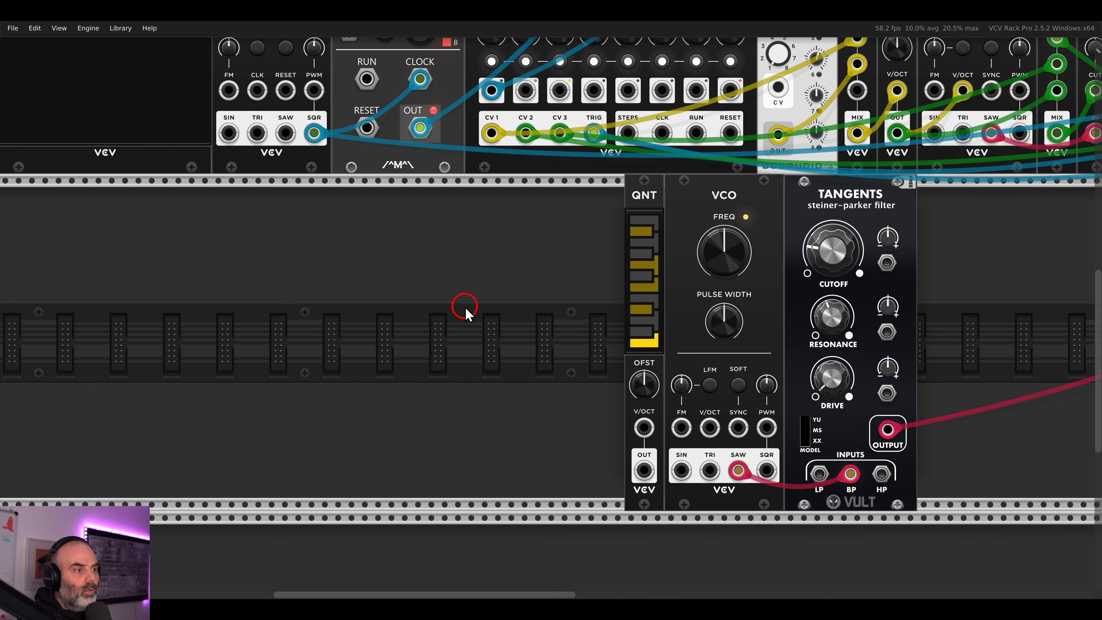
right_click(465, 312)
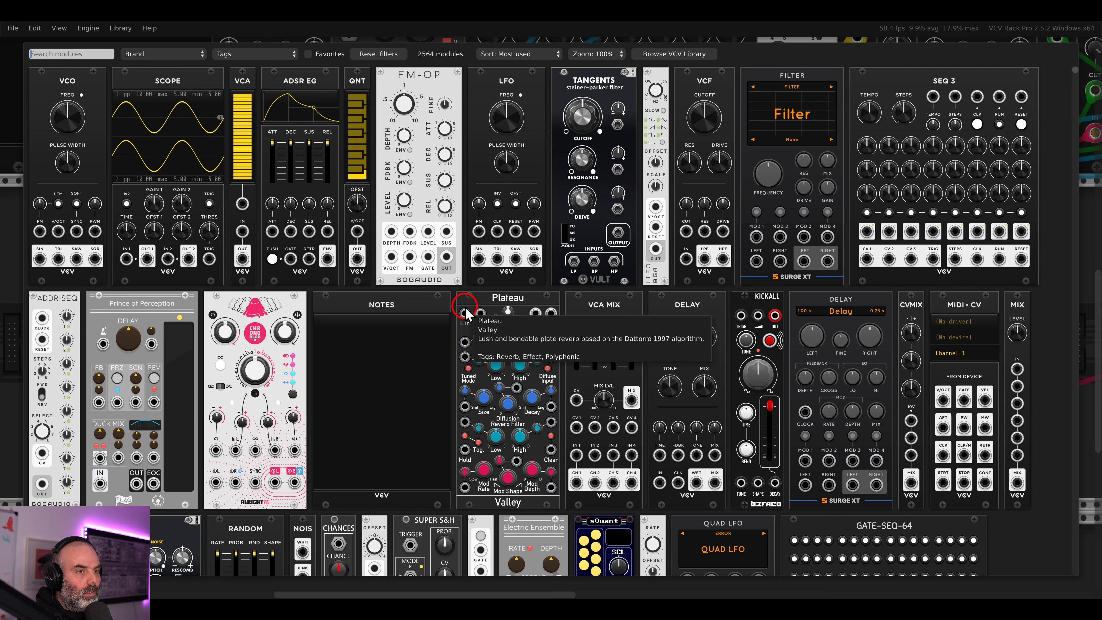
left_click(47, 308)
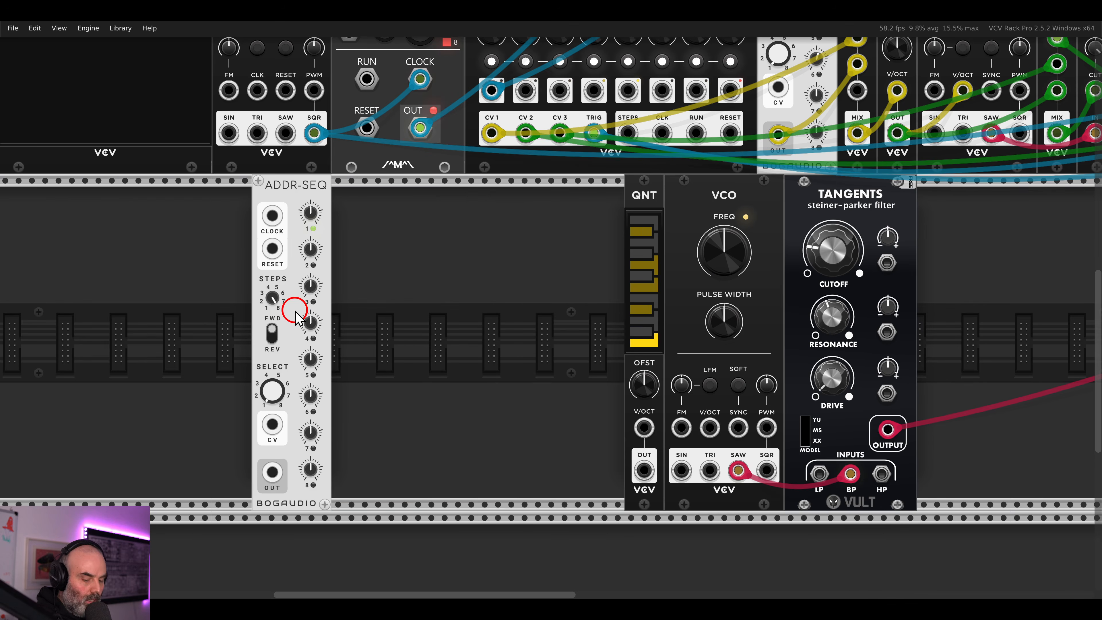
key("ctrl+d")
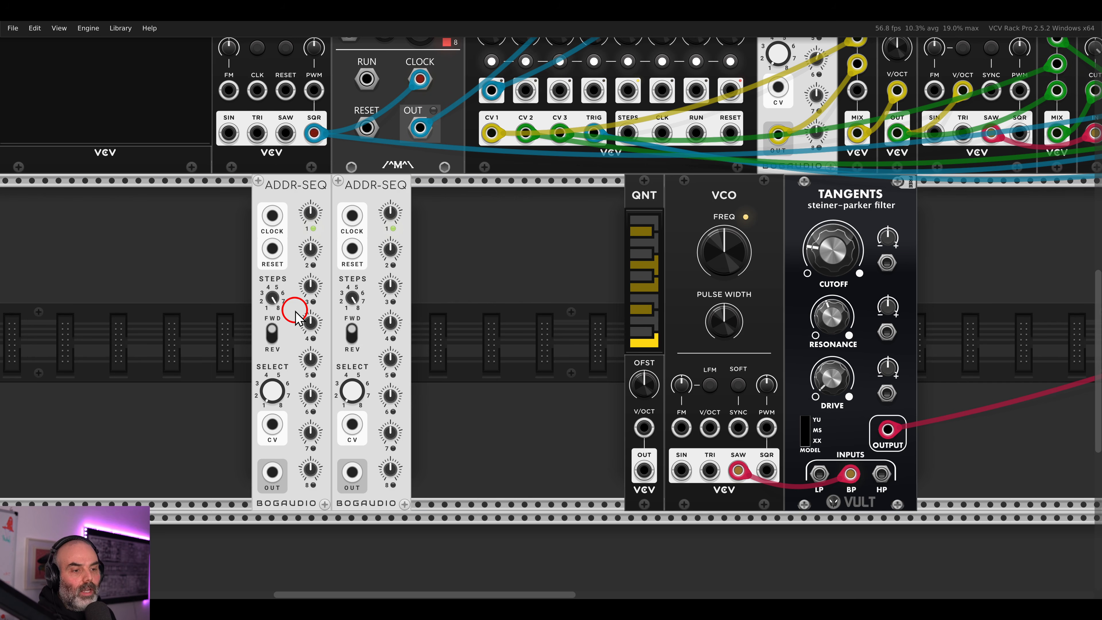
- Clock the first lower ADDR-SEQ from the LFO's square output
left_click_drag(243, 281, 321, 307)
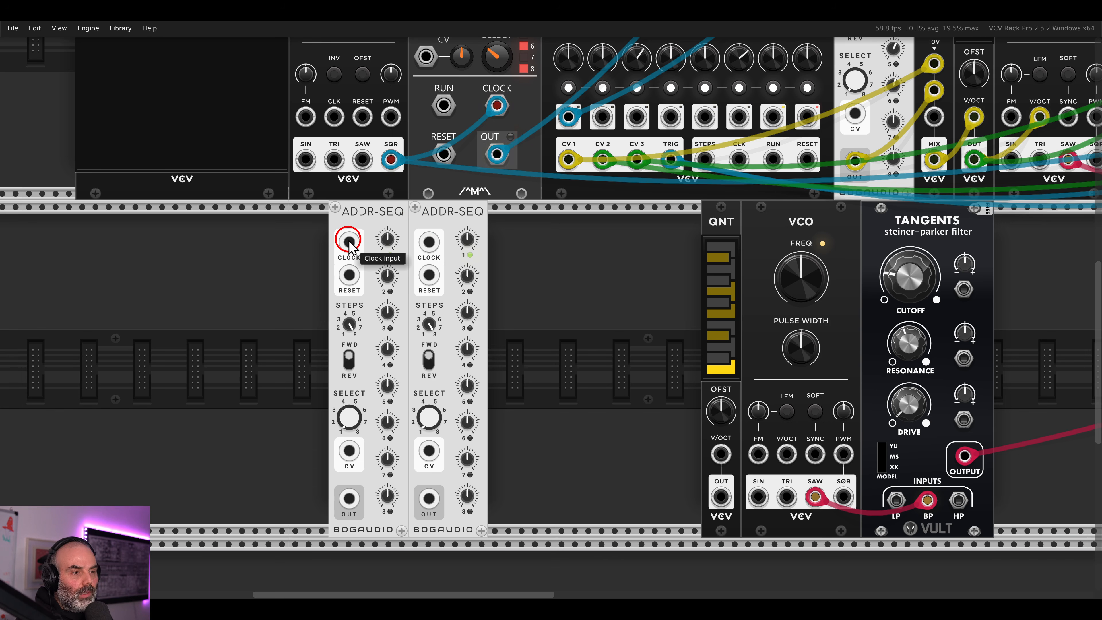
left_click_drag(349, 243, 391, 159)
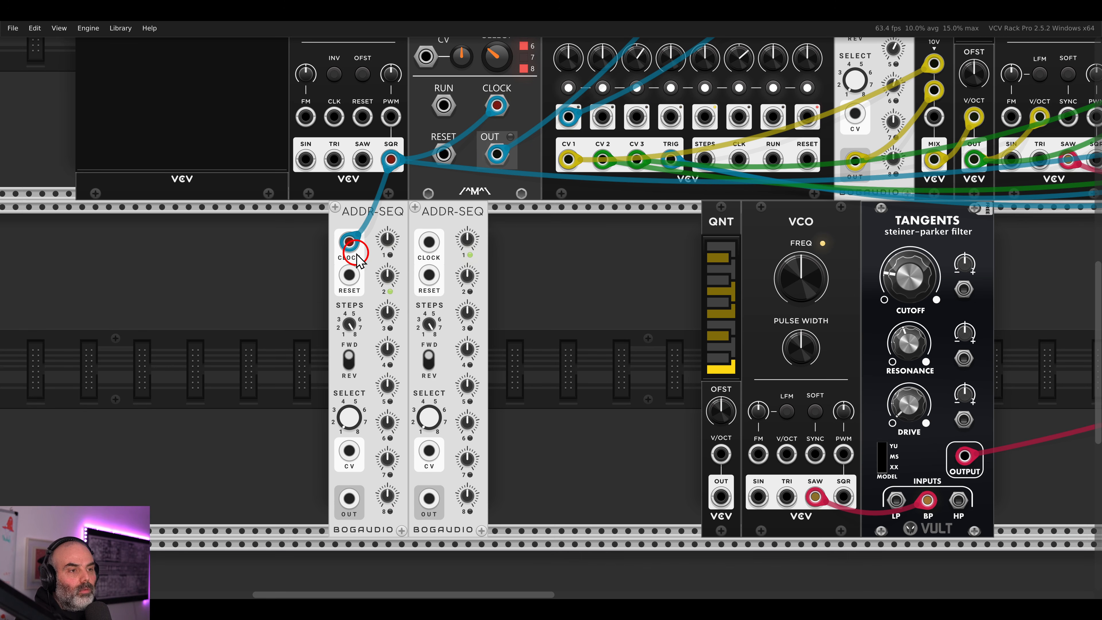
- Search the module library for "push" and add the VCV Push module beside NOTES
scroll(357, 260, "down", 5)
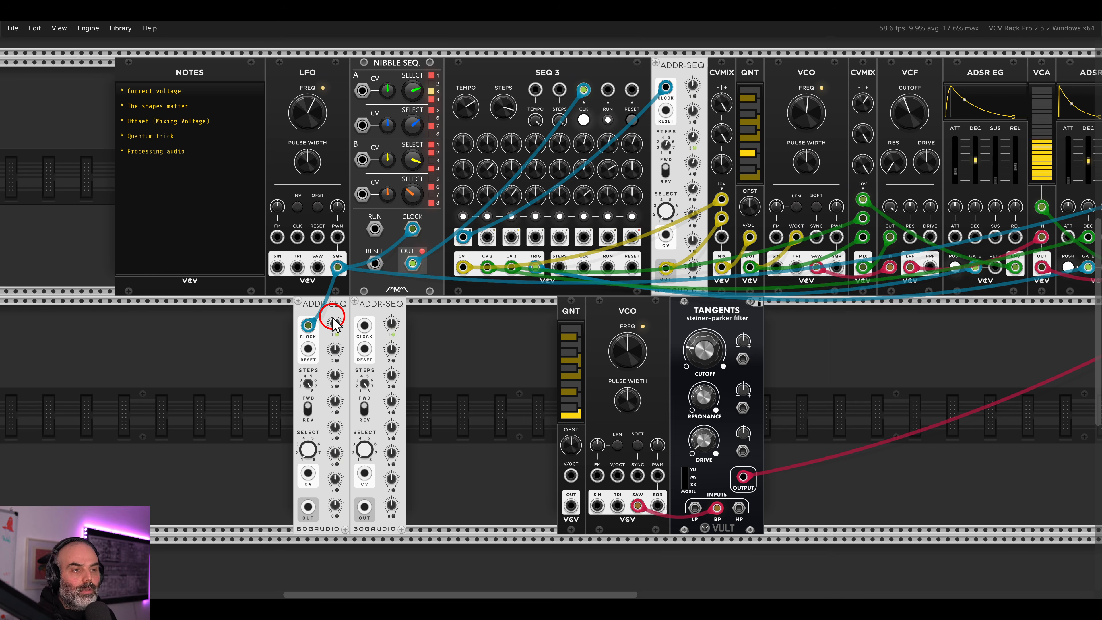
key("Return")
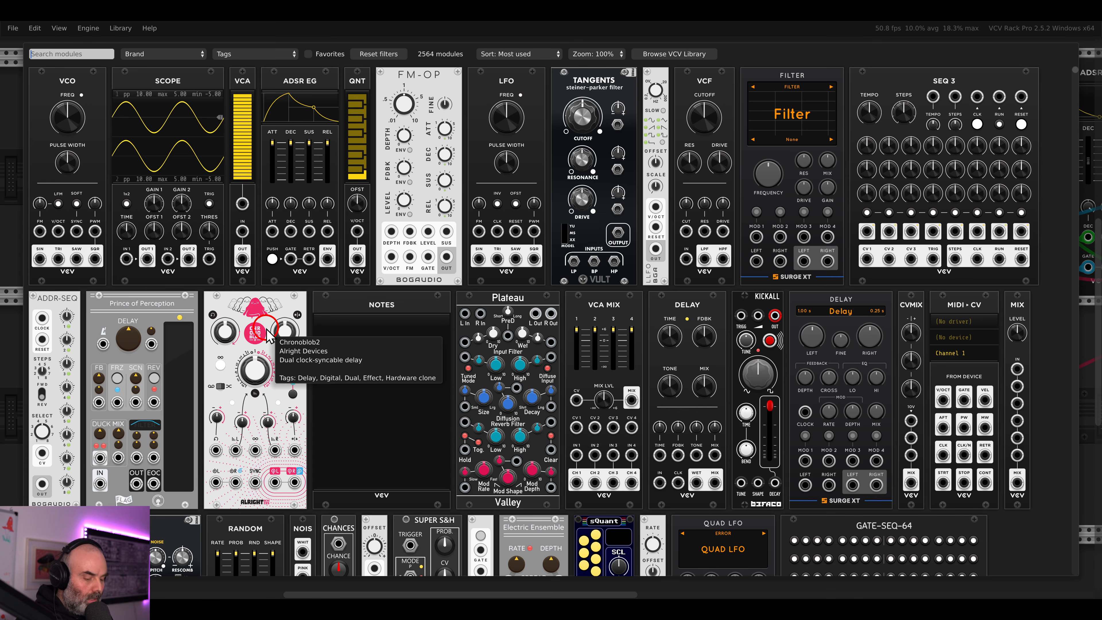
type("push")
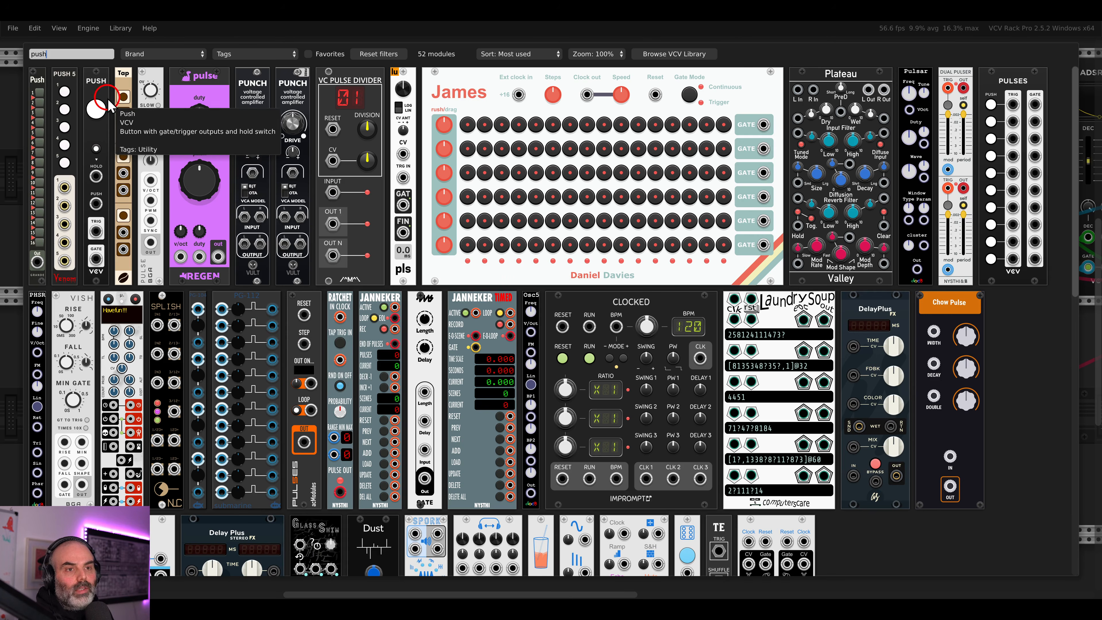
left_click(96, 111)
scroll(171, 176, "up", 3)
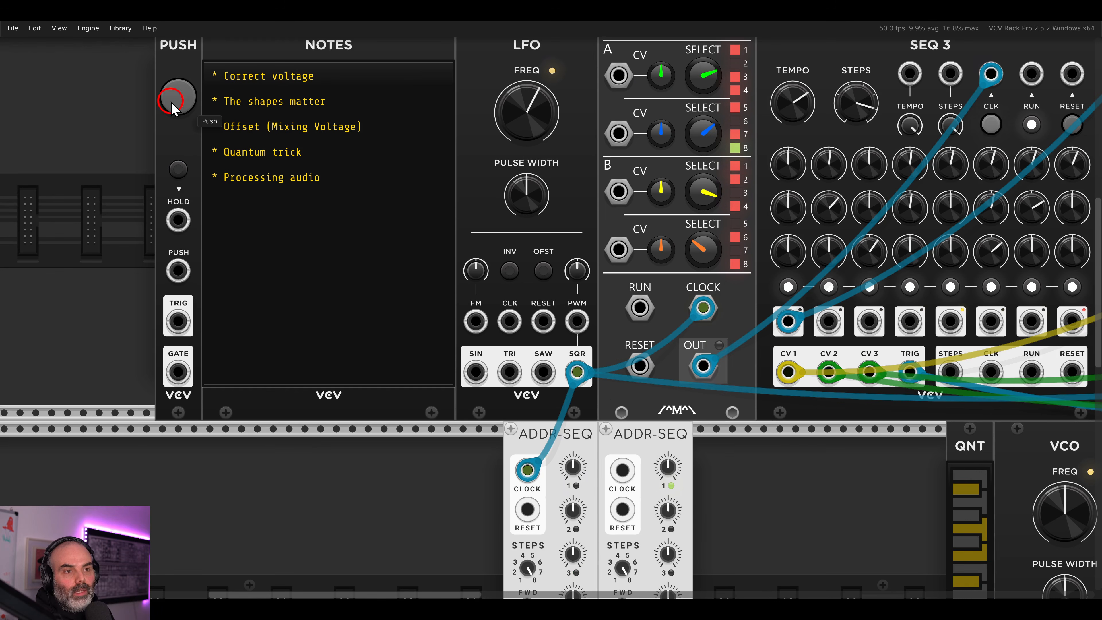
left_click(171, 102)
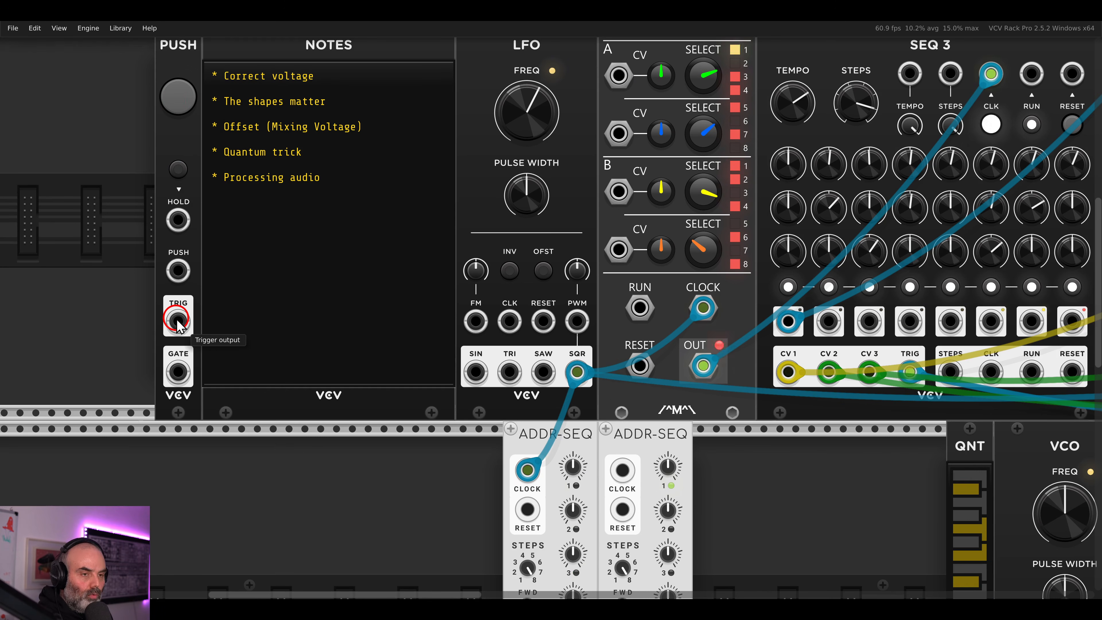
- Patch the Push trigger output to the reset inputs of the LFO, Nibble sequencer, SEQ 3 and all three ADDR-SEQ modules
left_click_drag(175, 324, 905, 167)
left_click_drag(537, 370, 831, 213)
left_click_drag(604, 415, 249, 220)
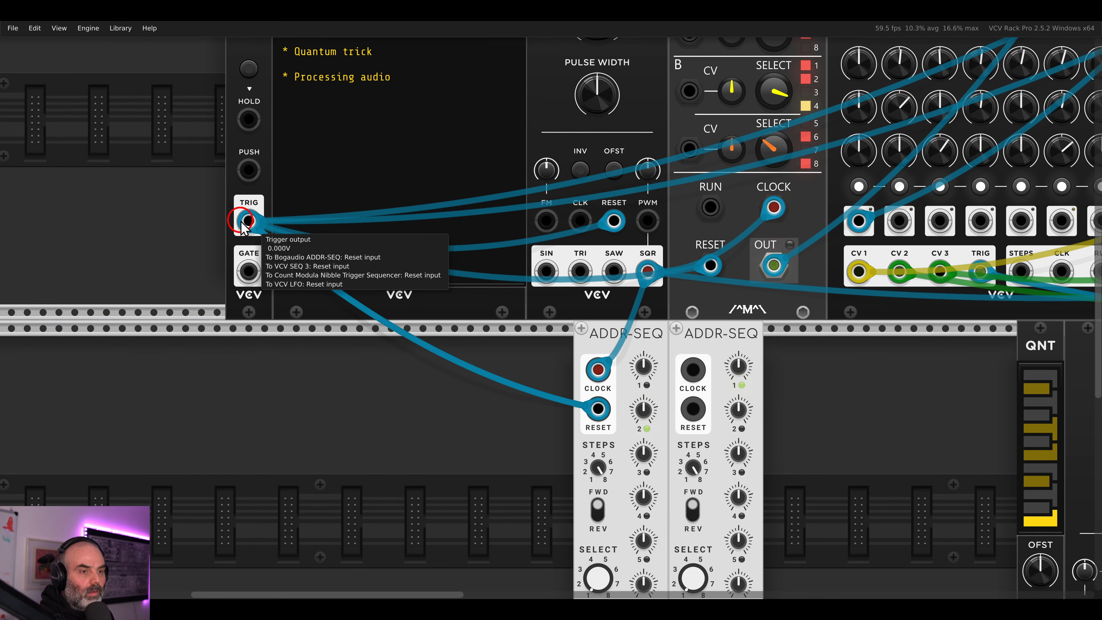
left_click_drag(599, 411, 693, 409)
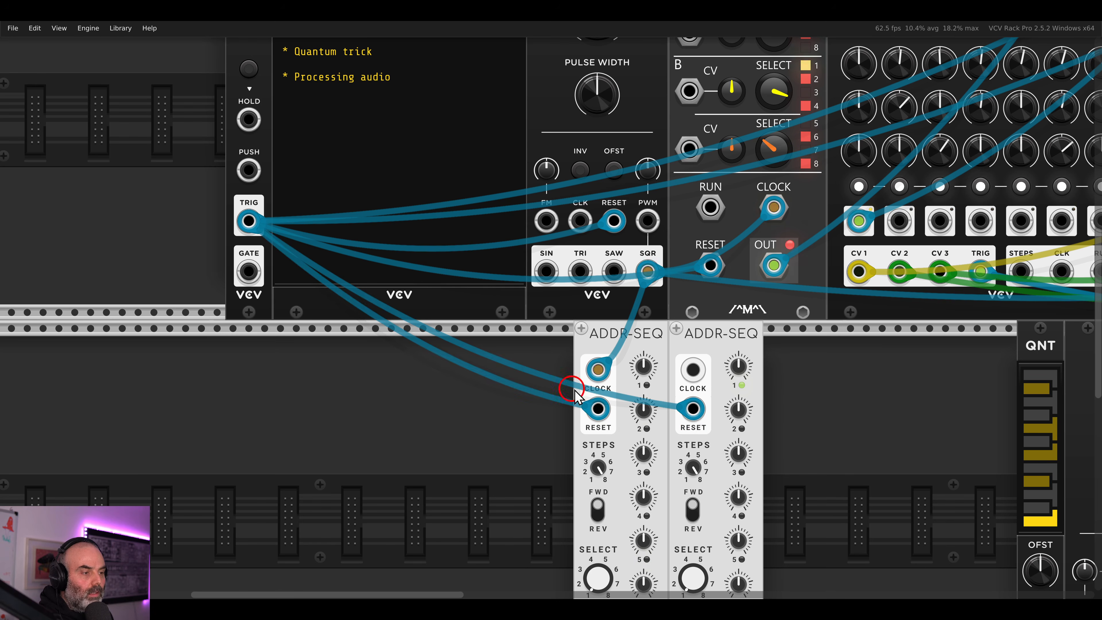
- Connect the first lower ADDR-SEQ's output to the QNT V/OCT input and the QNT output to the VCO's V/OCT
scroll(559, 371, "down", 5)
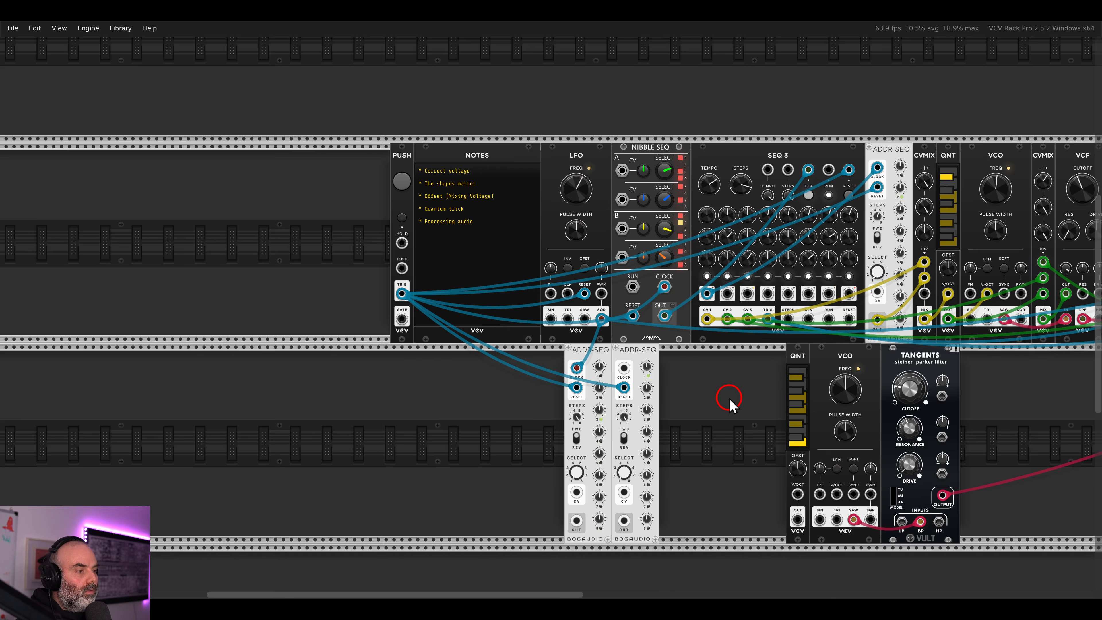
left_click_drag(731, 404, 552, 319)
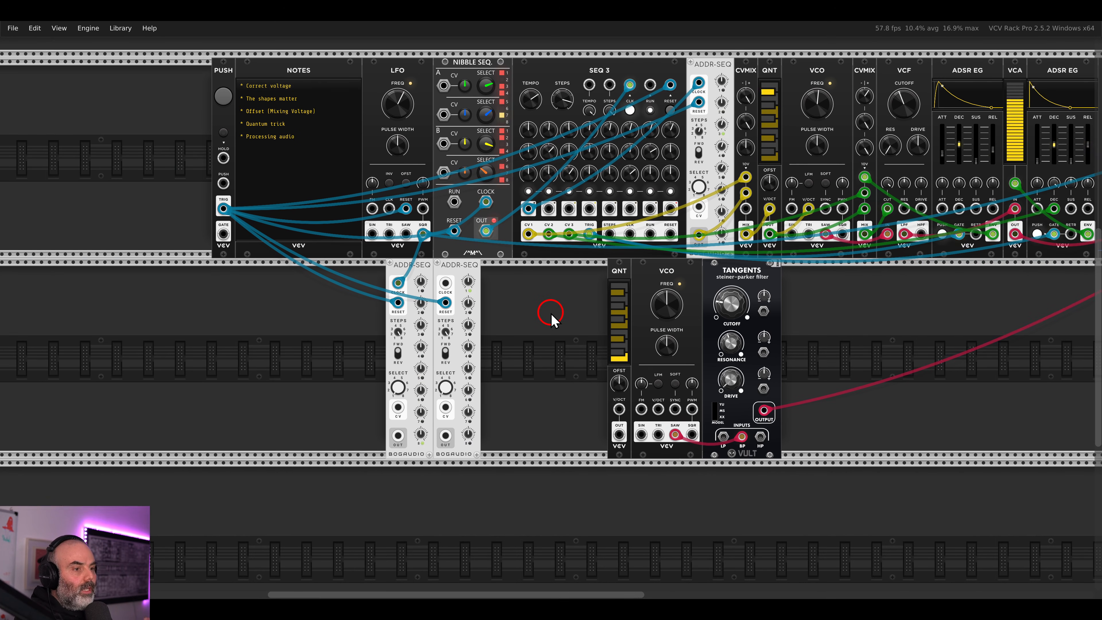
scroll(510, 384, "up", 2)
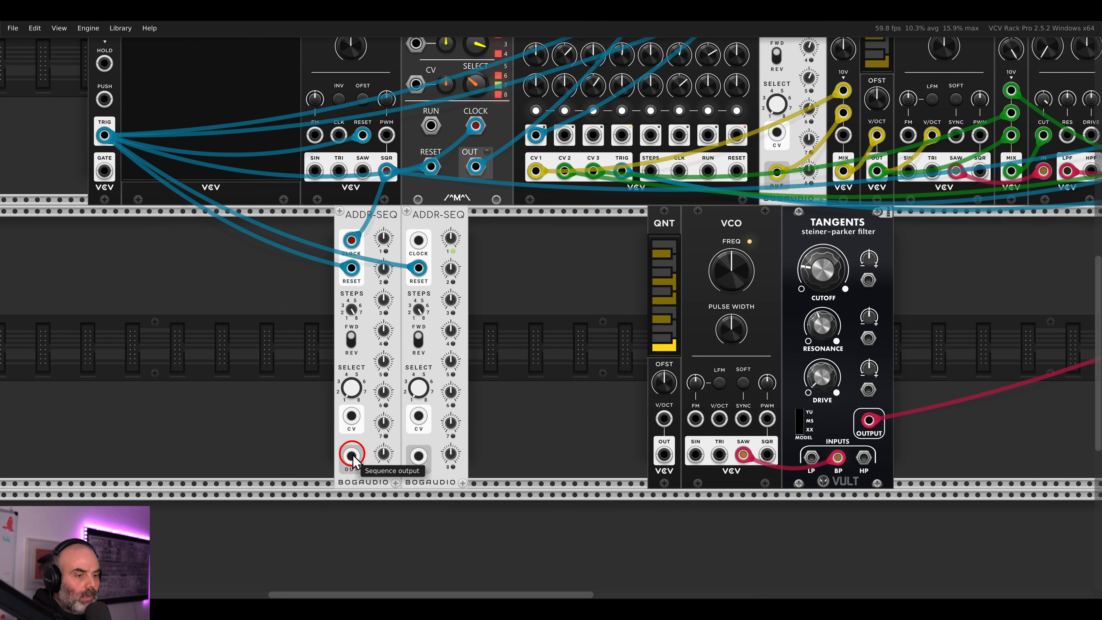
left_click_drag(351, 455, 719, 420)
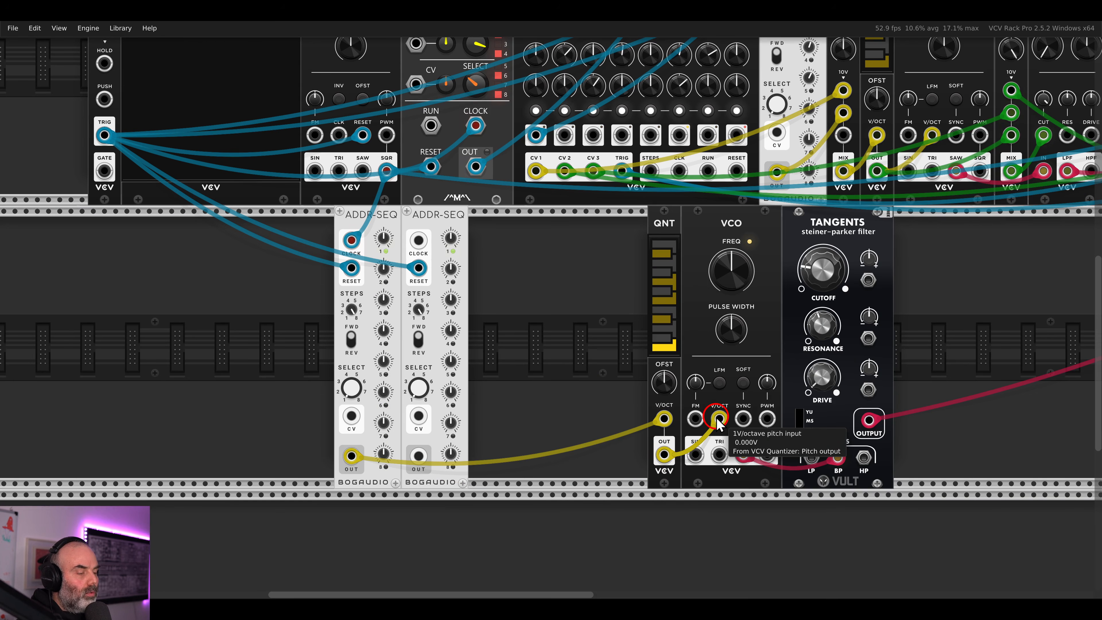
- Set the output range of the first lower ADDR-SEQ to +/-1V
scroll(778, 397, "down", 2)
left_click_drag(815, 377, 547, 369)
left_click_drag(485, 418, 698, 359)
scroll(454, 373, "up", 1)
scroll(454, 376, "up", 2)
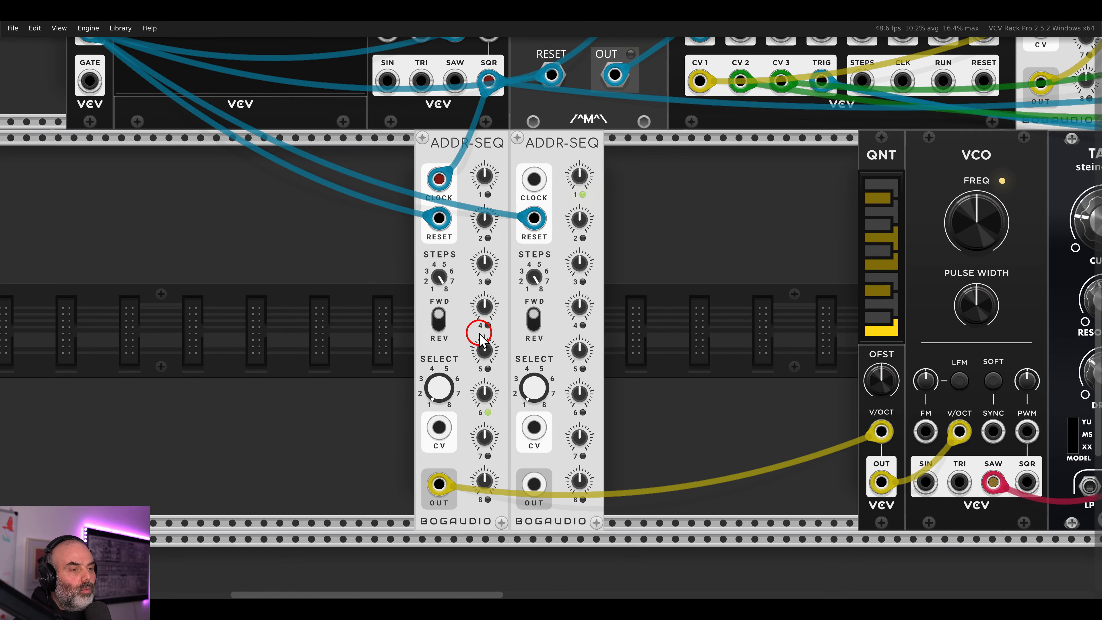
right_click(477, 151)
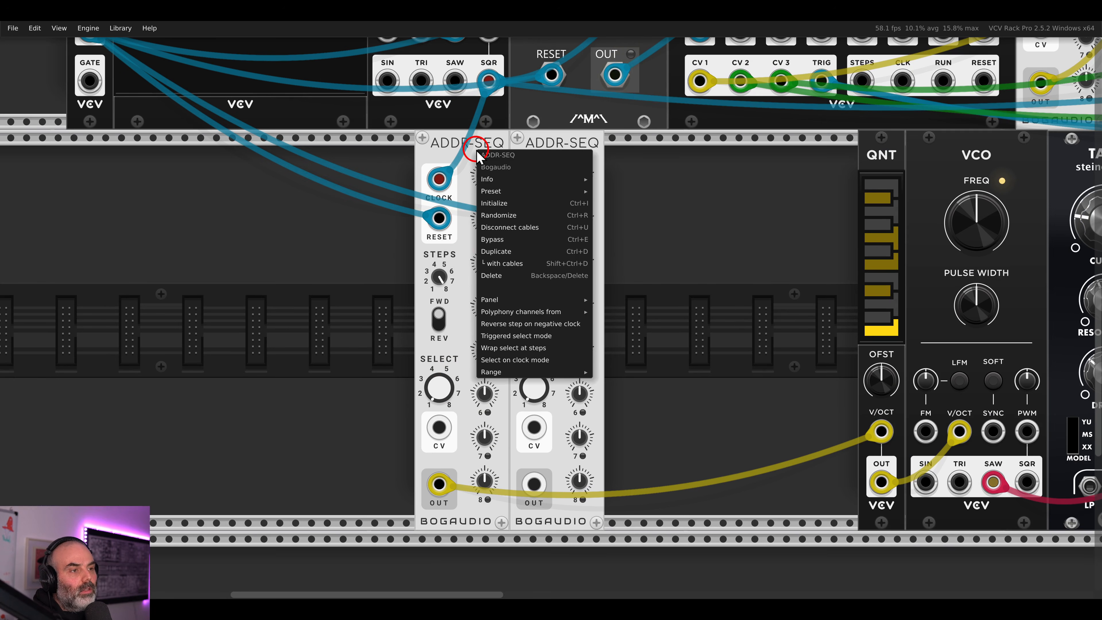
mouse_move(501, 377)
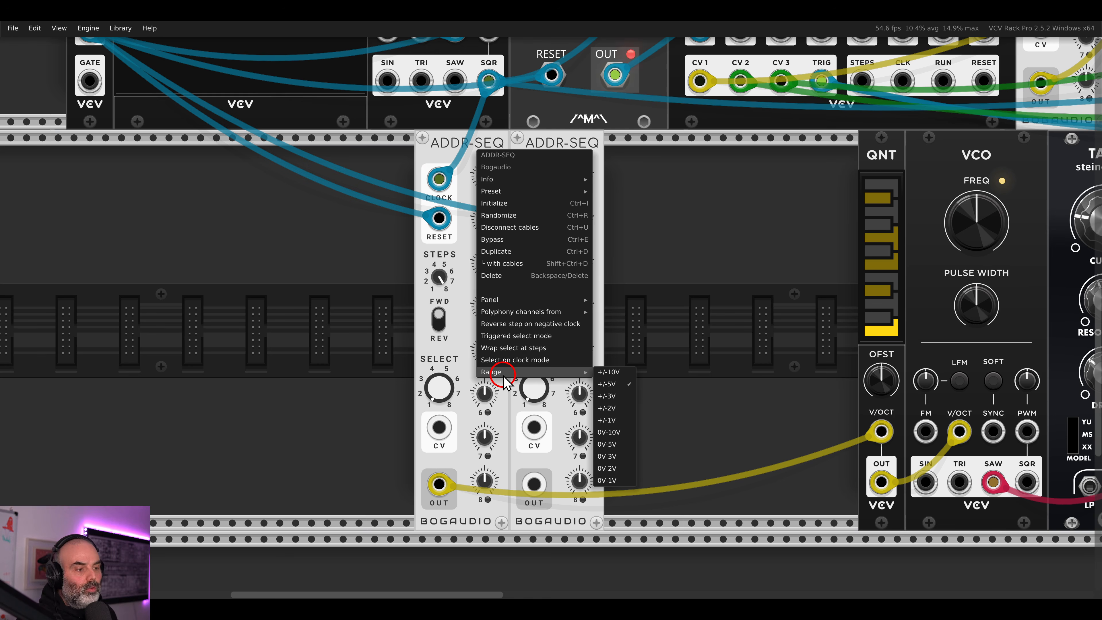
left_click(616, 420)
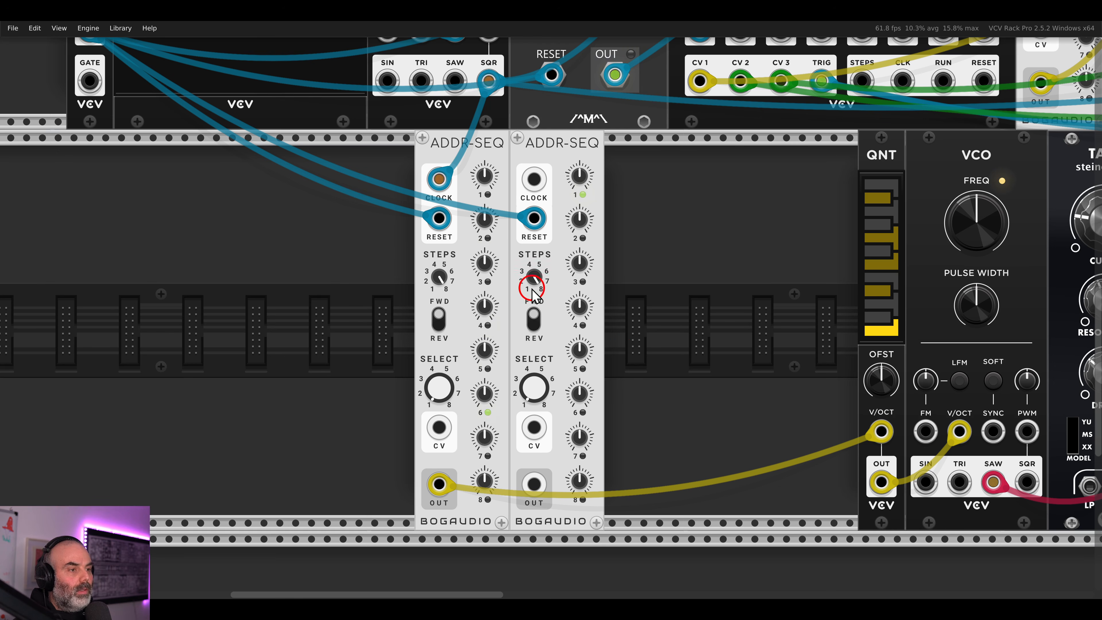
- Set varied voltages on steps 2 through 8 of the first lower ADDR-SEQ to form a melody
left_click_drag(480, 217, 480, 213)
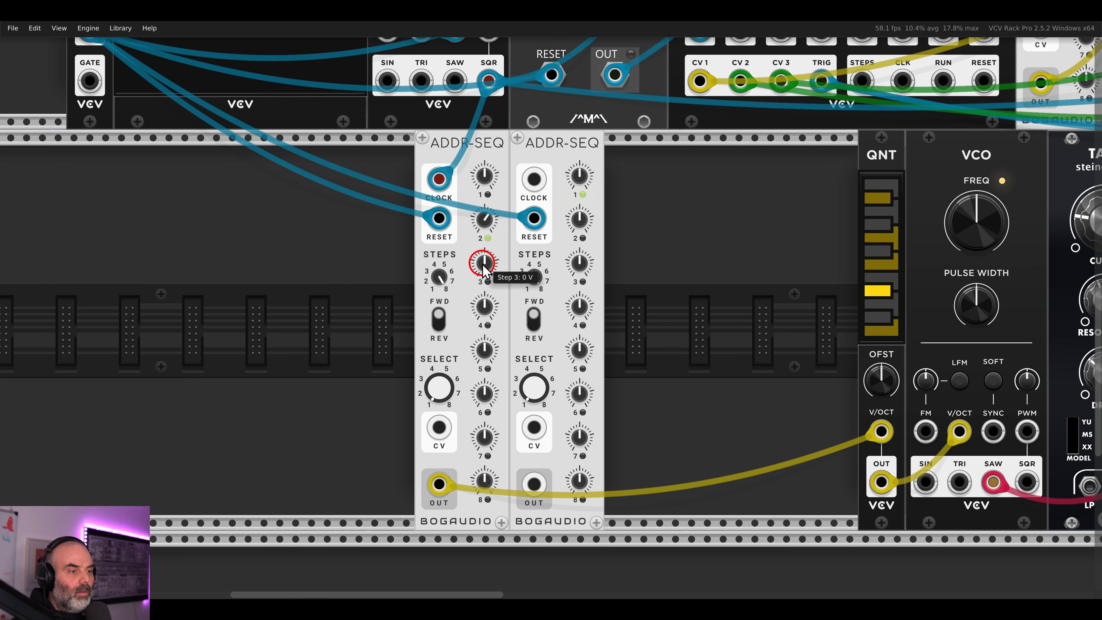
left_click_drag(483, 264, 483, 314)
left_click_drag(481, 355, 480, 347)
left_click_drag(482, 443, 460, 414)
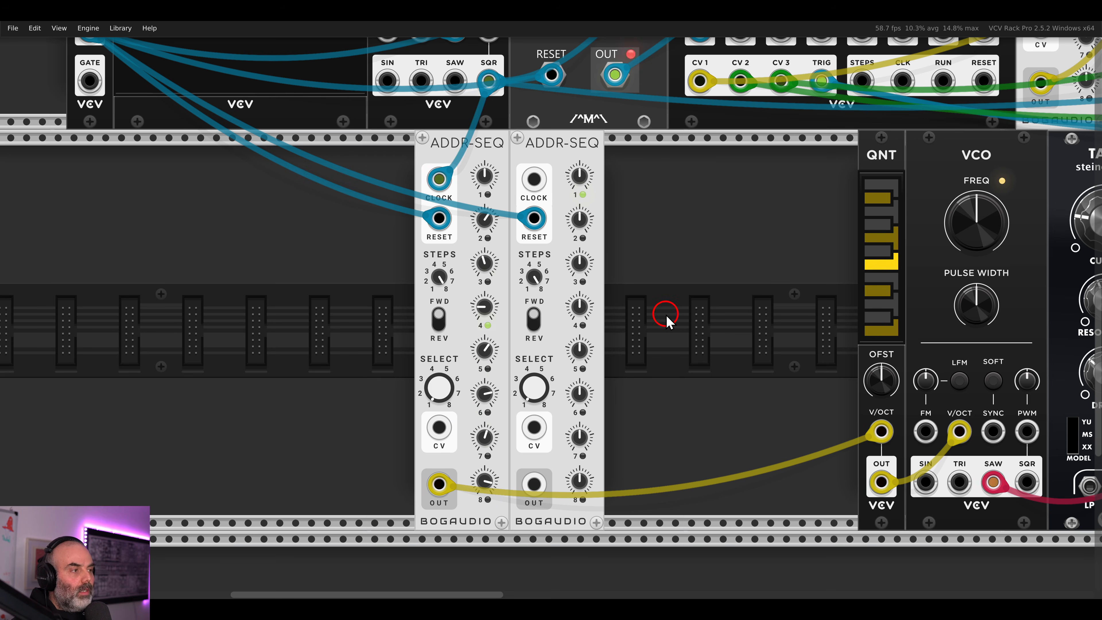
- Move the lower QNT away from the VCO and closer to the two ADDR-SEQ modules
scroll(701, 293, "down", 1)
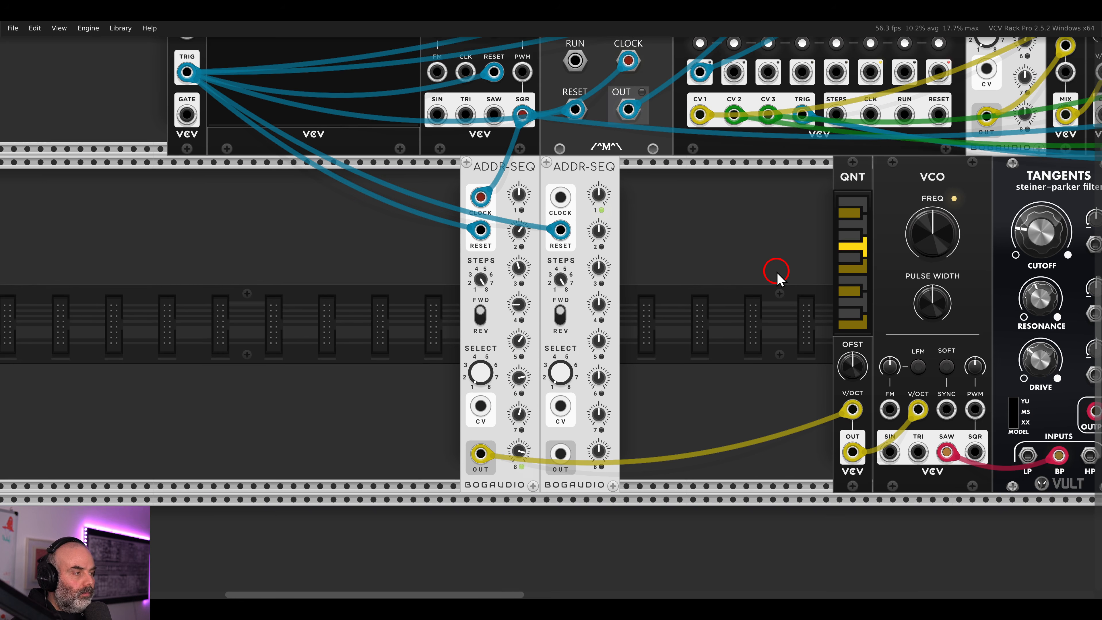
scroll(703, 281, "down", 2)
left_click_drag(729, 204, 596, 204)
left_click(911, 236)
left_click_drag(912, 236, 933, 233)
- Disable the F and A# notes in the lower QNT quantizer's scale
scroll(697, 259, "up", 2)
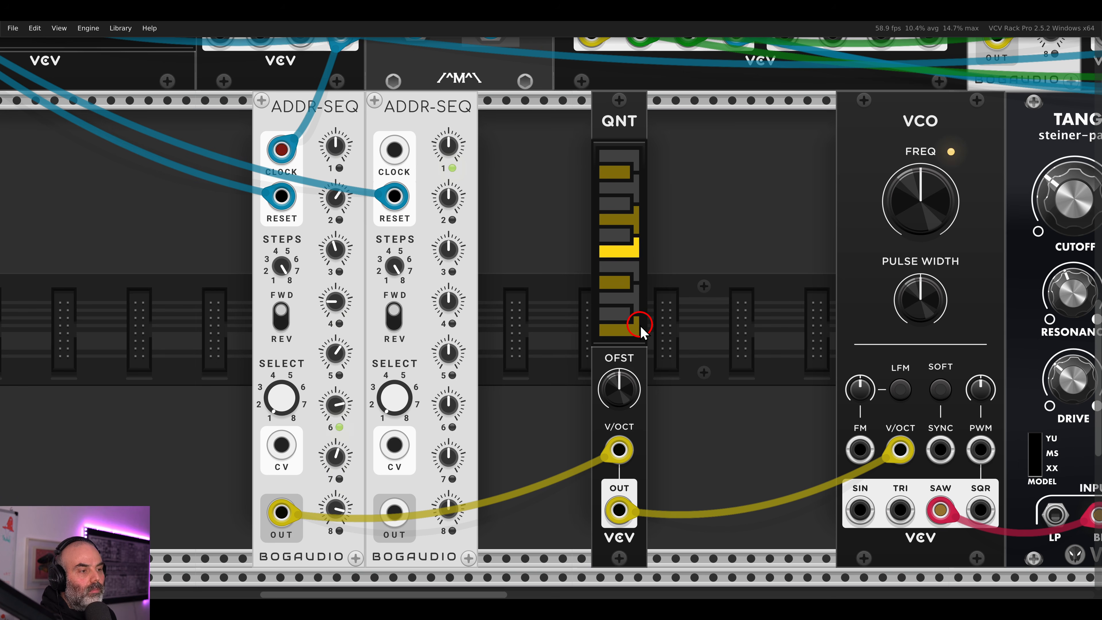
left_click(619, 249)
left_click(620, 171)
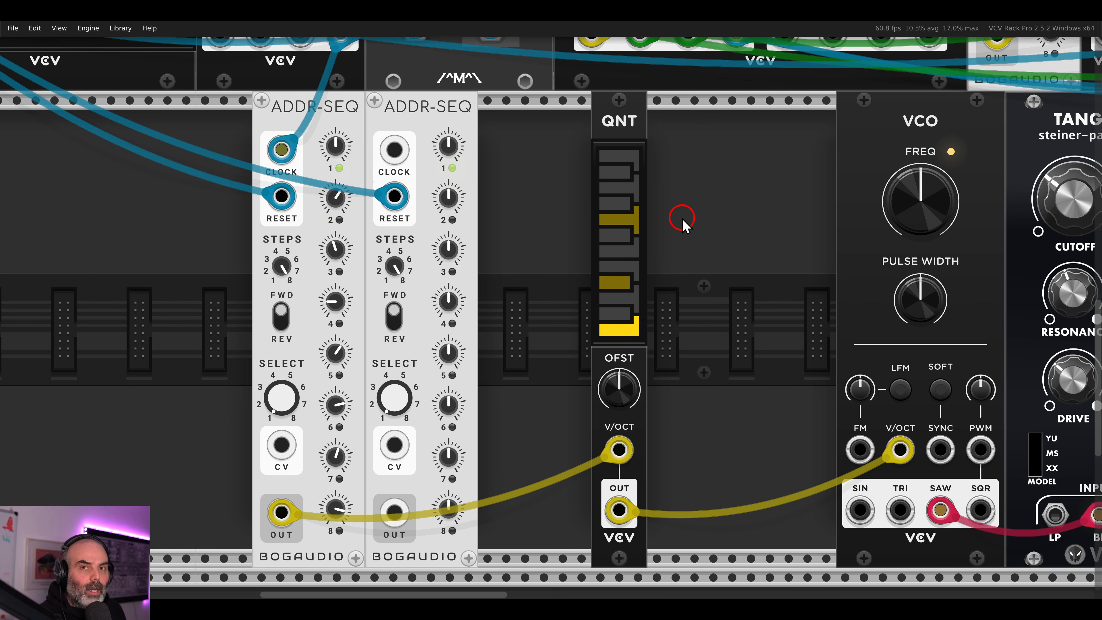
- Tune the lower VCO's frequency to D4
scroll(775, 222, "right", 3)
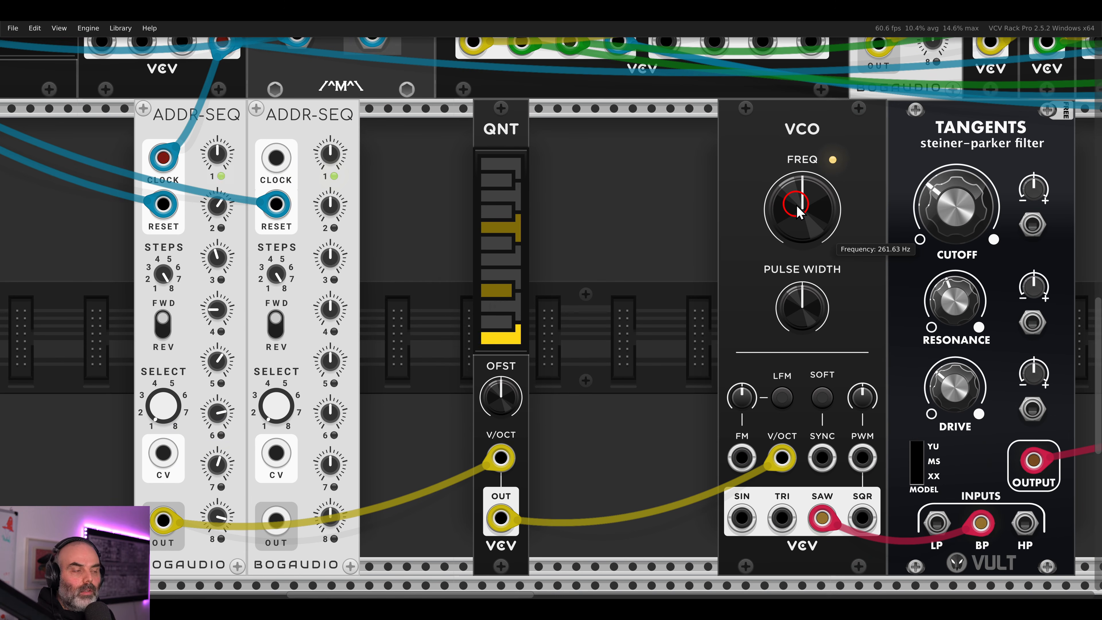
right_click(796, 204)
type("d4")
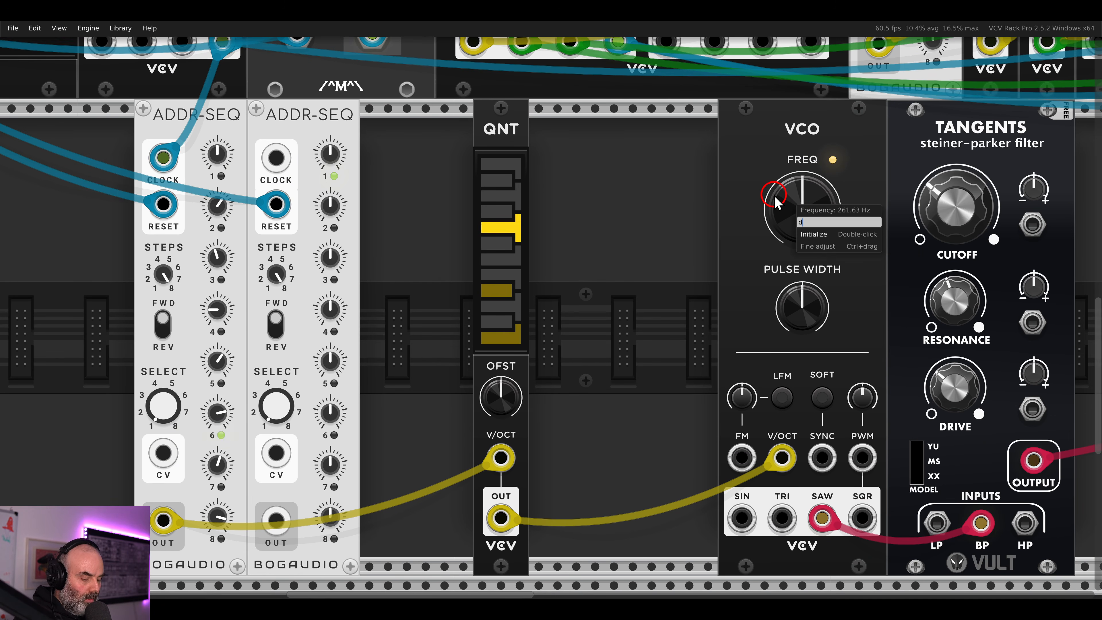
key("Return")
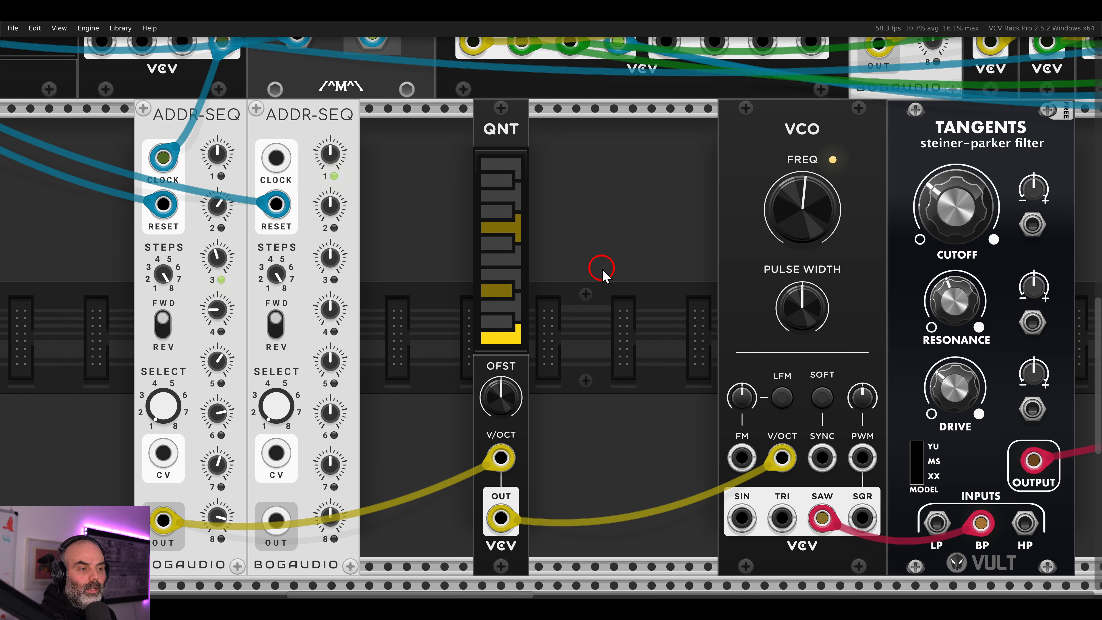
- Move the lower QNT next to the ADDR-SEQ pair, duplicate it, and enable F and A# in the copy's scale
left_click_drag(593, 285, 678, 290)
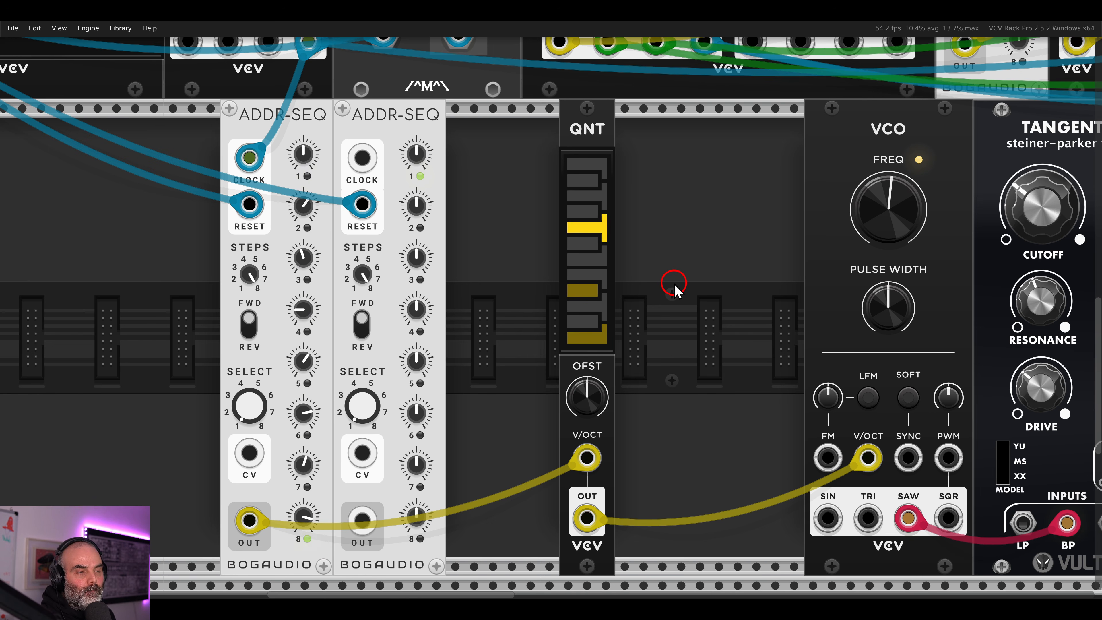
left_click_drag(602, 151, 626, 146)
key("ctrl+d")
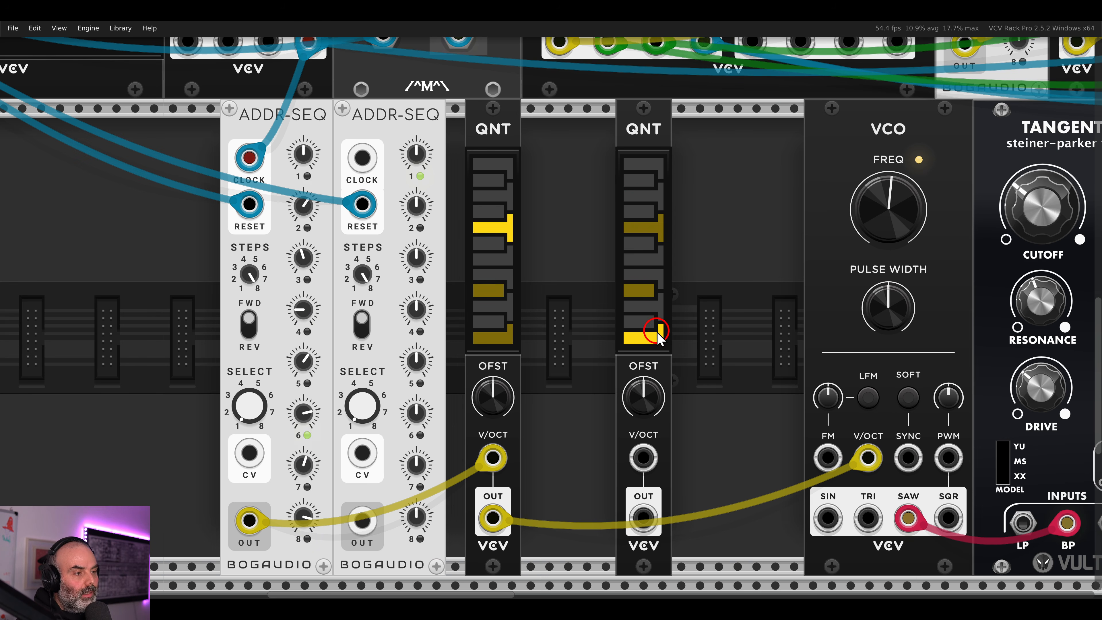
left_click(659, 255)
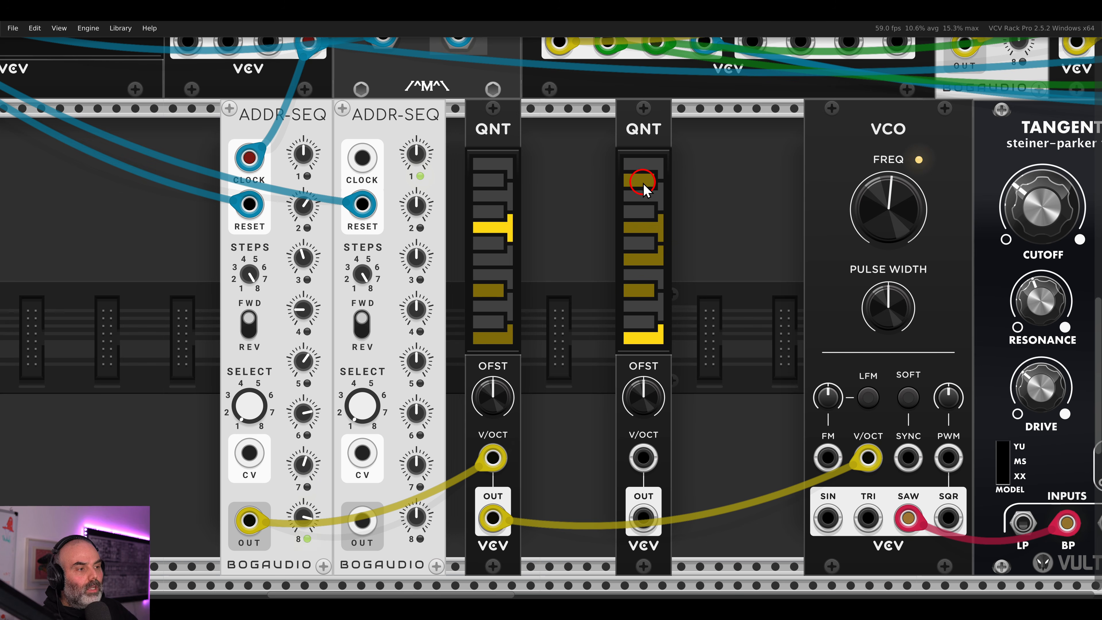
right_click(637, 135)
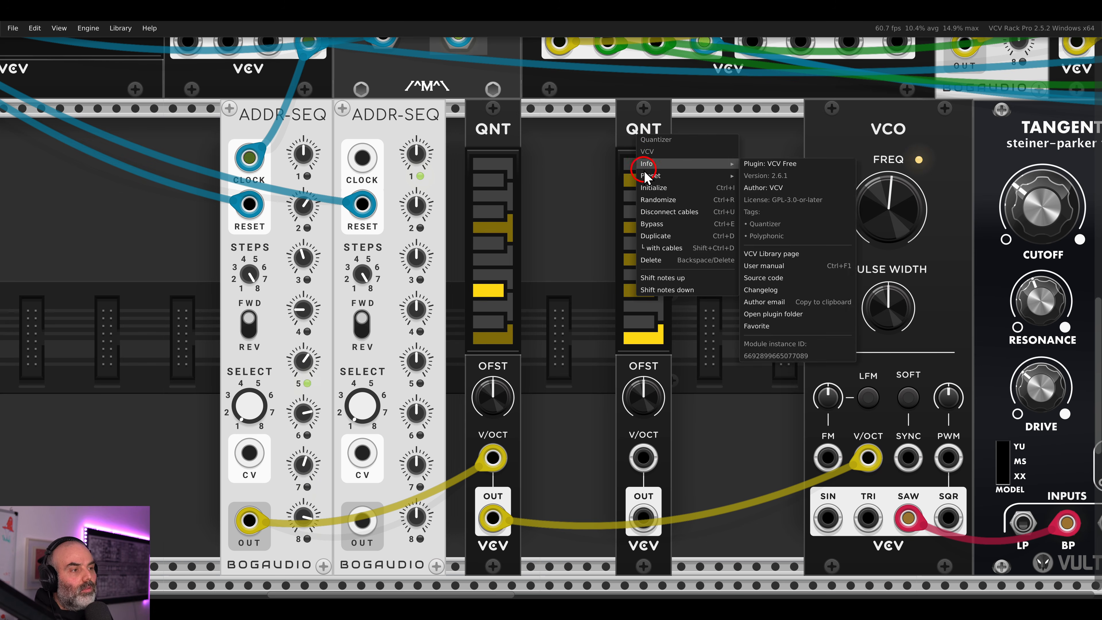
mouse_move(660, 176)
left_click(604, 174)
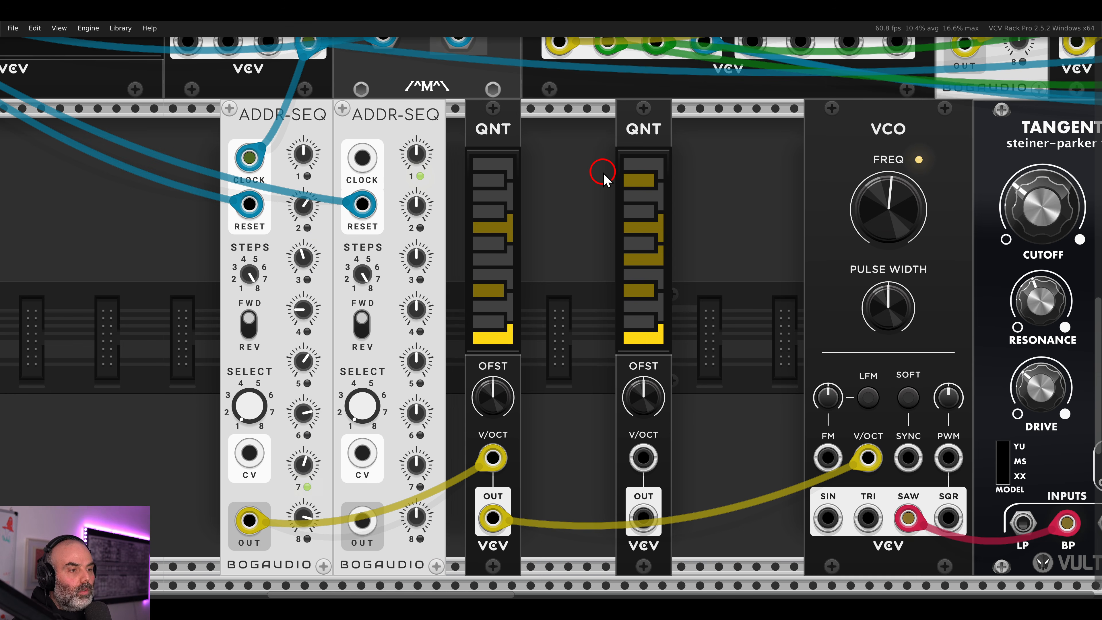
- Move the duplicated QNT closer to the VCO and patch it between the first QNT's output and the VCO's V/OCT input
left_click_drag(630, 140, 685, 141)
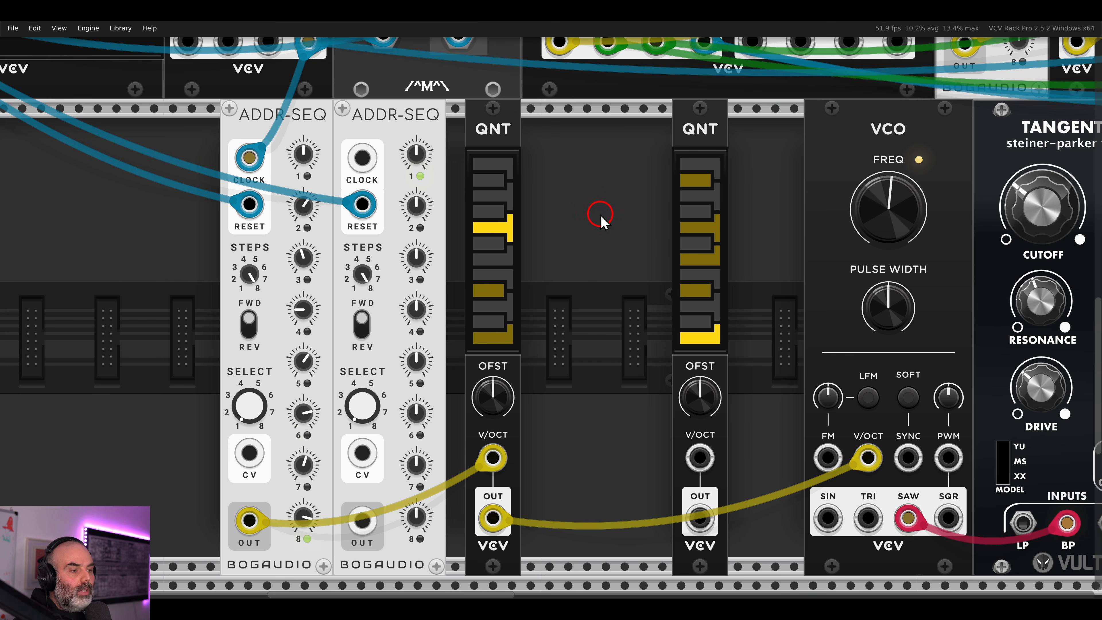
left_click_drag(868, 457, 699, 457)
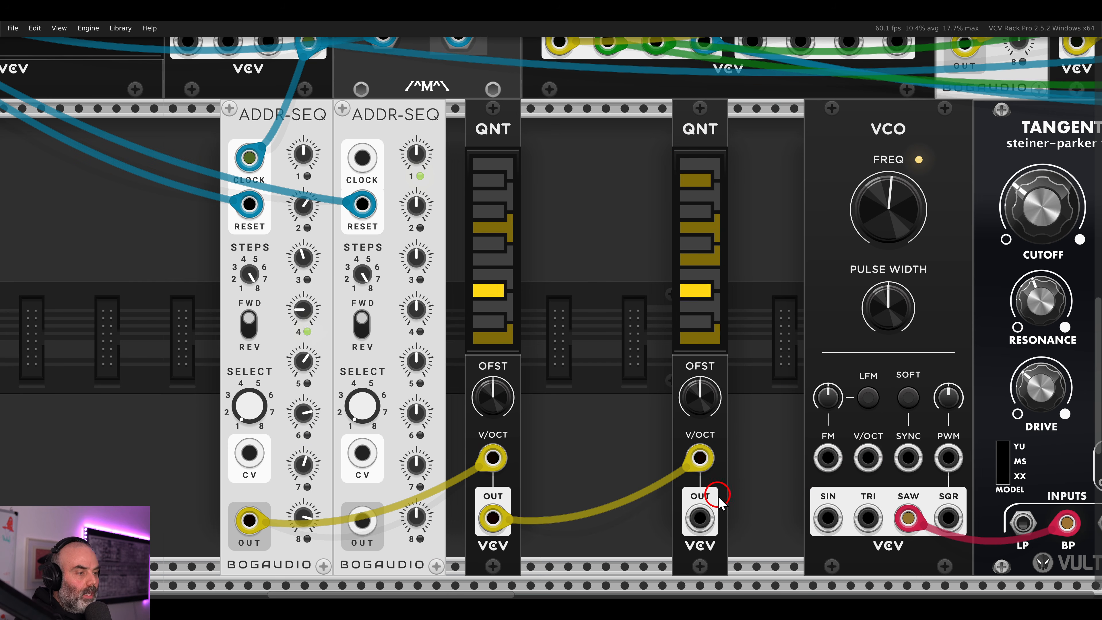
left_click_drag(700, 517, 869, 458)
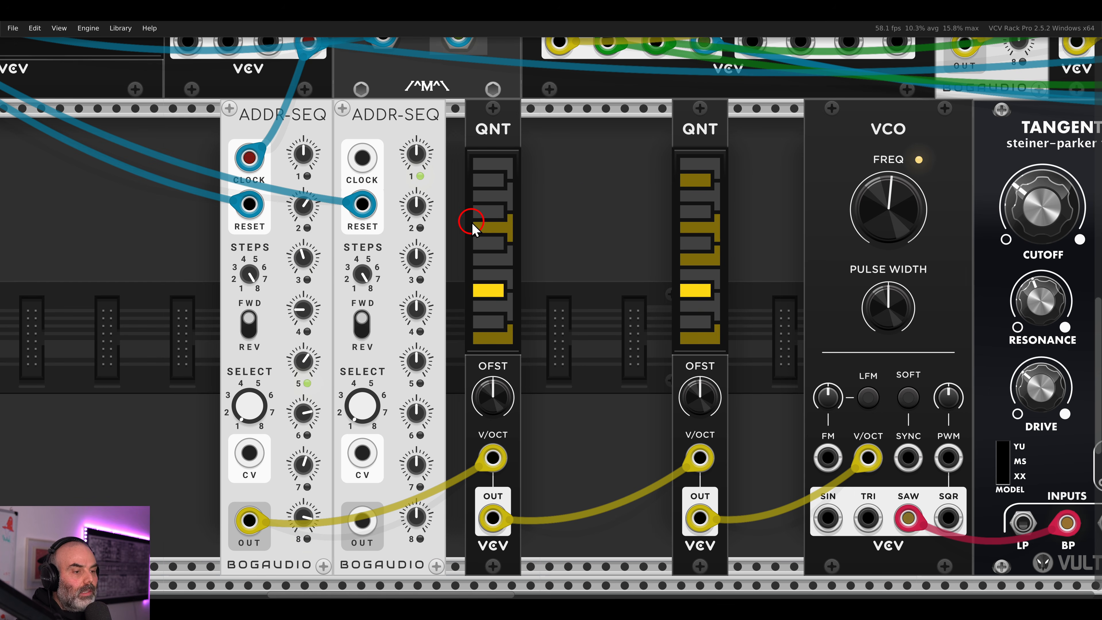
- Add a CVMIX before the second lower QNT and route the first QNT through its first channel at full level into the second QNT
right_click(566, 251)
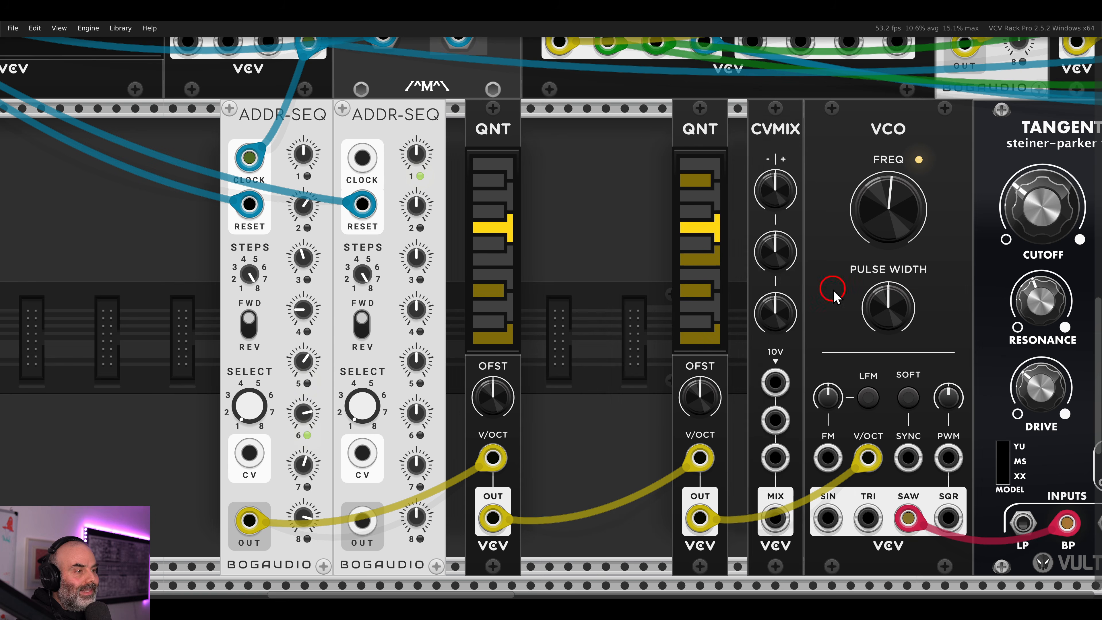
left_click_drag(830, 290, 651, 270)
left_click_drag(699, 457, 644, 383)
left_click_drag(644, 517, 699, 457)
left_click_drag(650, 201, 611, 104)
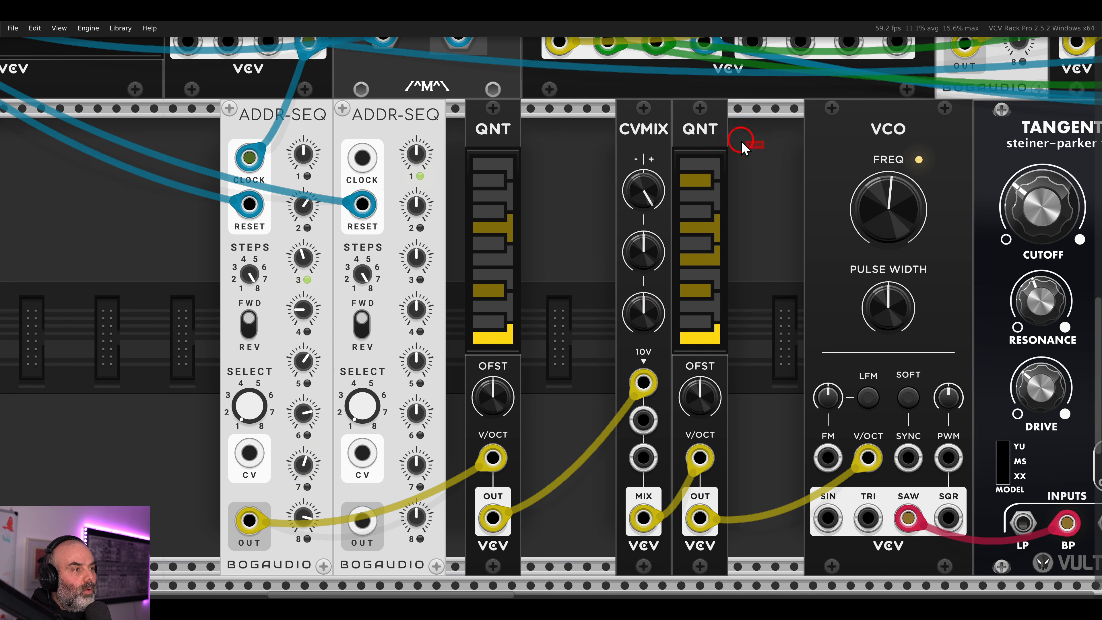
- Arrange the second lower ADDR-SEQ between the first QNT and the CVMIX, and patch its output into the CVMIX's second input
left_click_drag(743, 143, 651, 124)
left_click_drag(660, 123, 693, 122)
left_click(594, 200)
left_click_drag(593, 199, 671, 201)
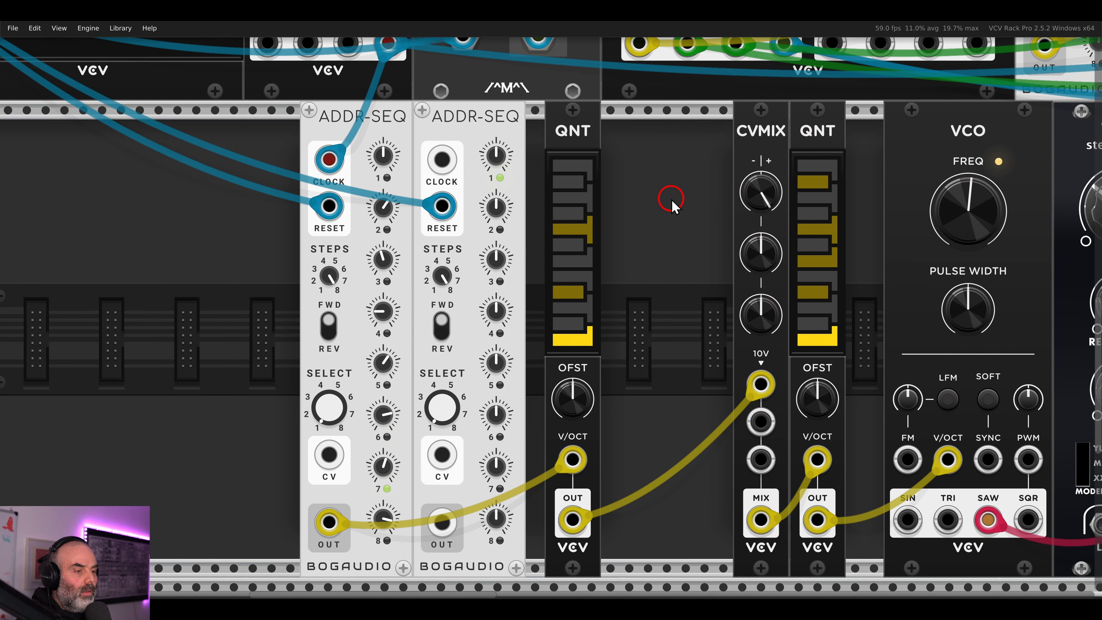
left_click_drag(492, 118, 443, 126)
left_click_drag(615, 126, 496, 130)
left_click_drag(701, 140, 812, 146)
left_click_drag(813, 146, 669, 145)
left_click(662, 169)
left_click_drag(499, 521, 611, 421)
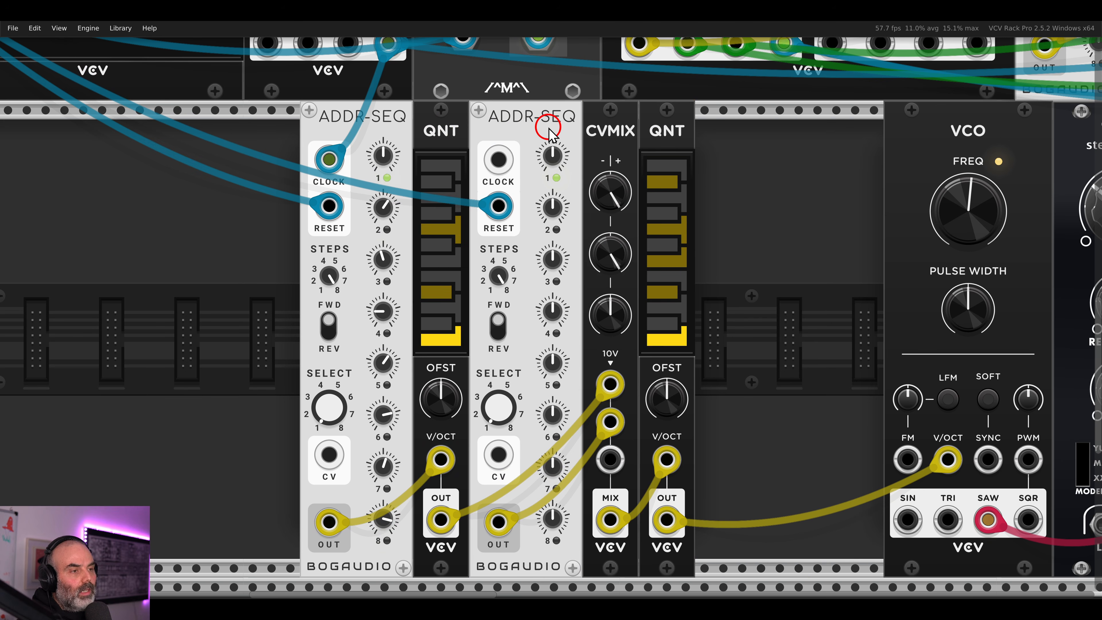
- Set the second lower ADDR-SEQ's range to +/-1V, then test step 1 at about 0.8 V and reset that knob
right_click(531, 122)
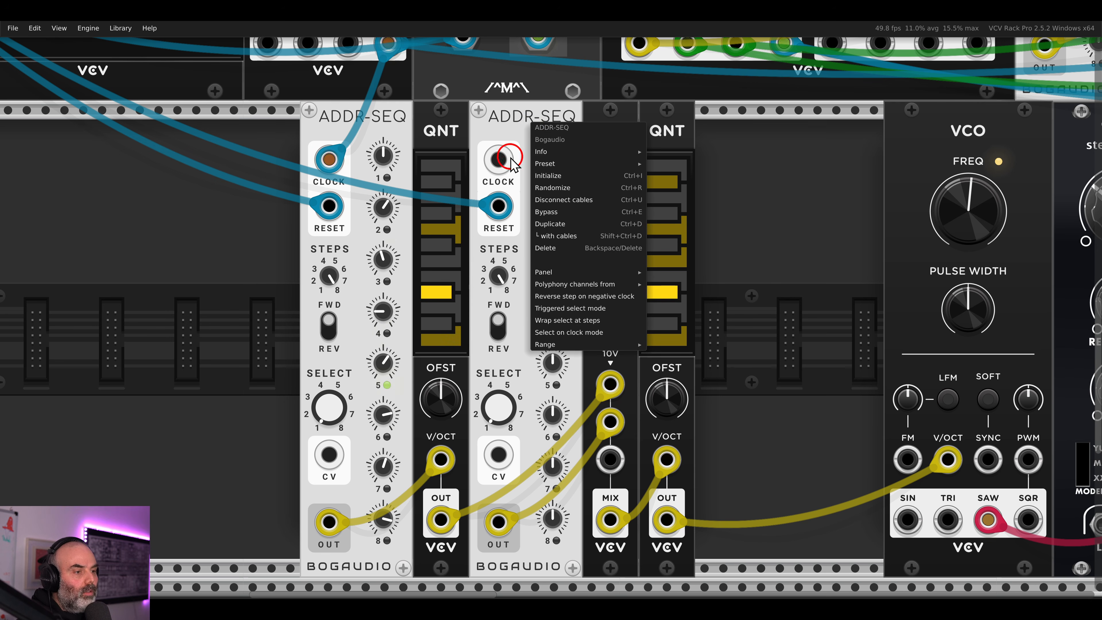
mouse_move(544, 345)
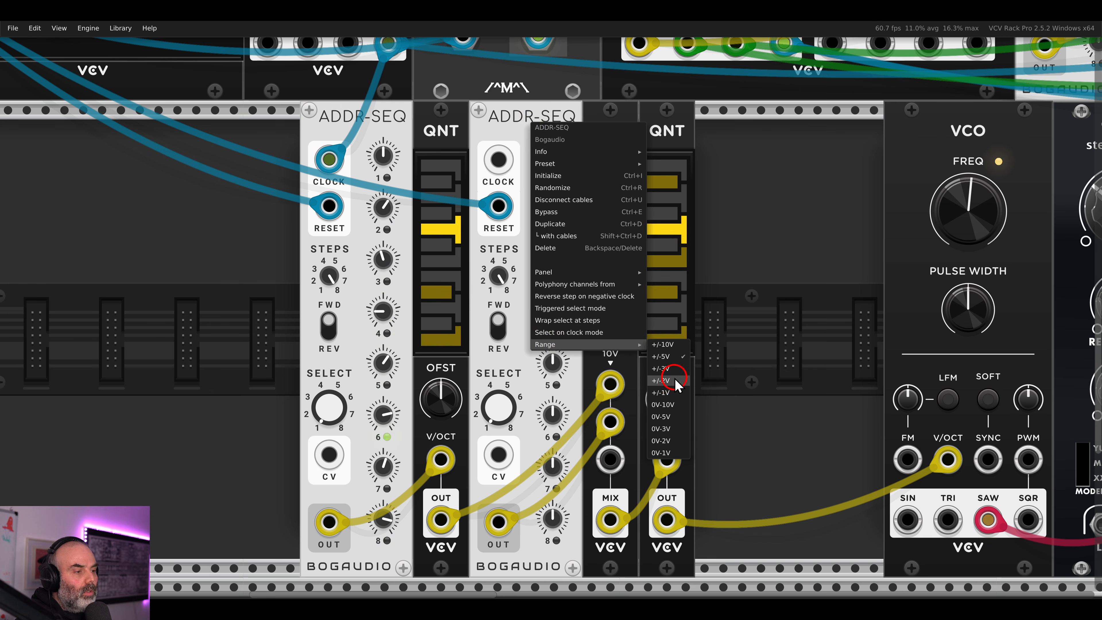
left_click(672, 393)
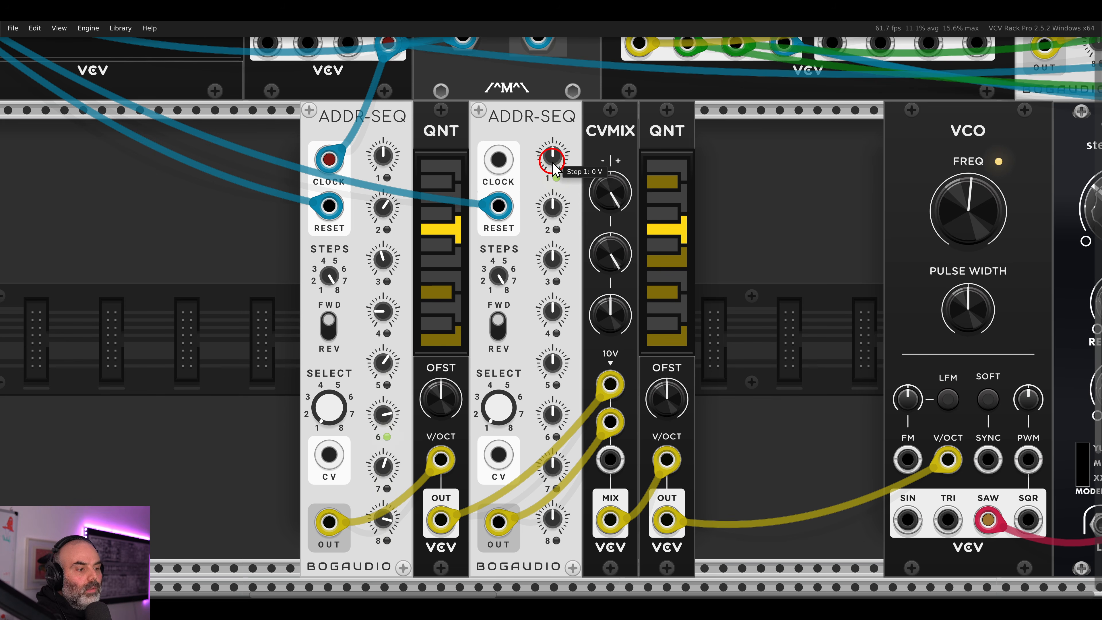
left_click_drag(557, 166, 519, 87)
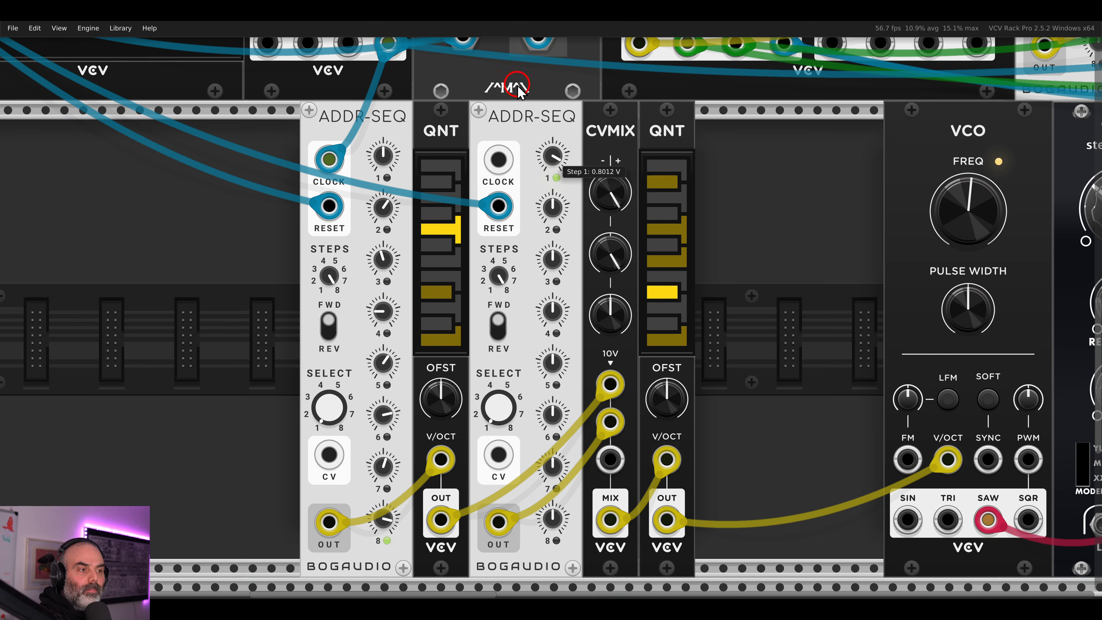
double_click(549, 154)
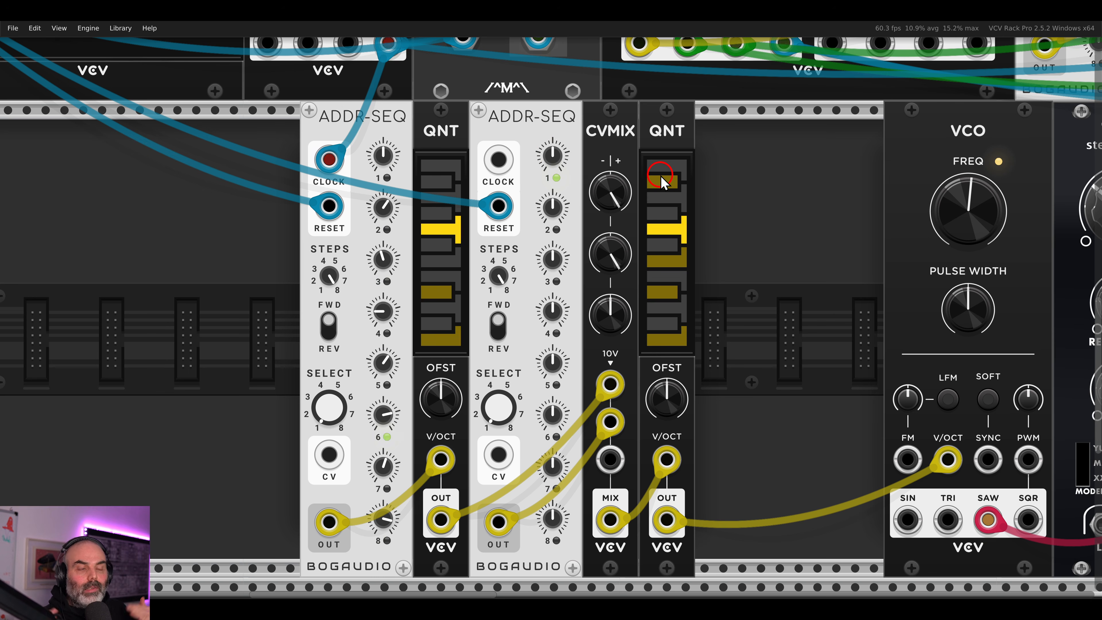
- Add a CLOCK DIV. module directly before the first lower ADDR-SEQ
scroll(488, 182, "down", 2)
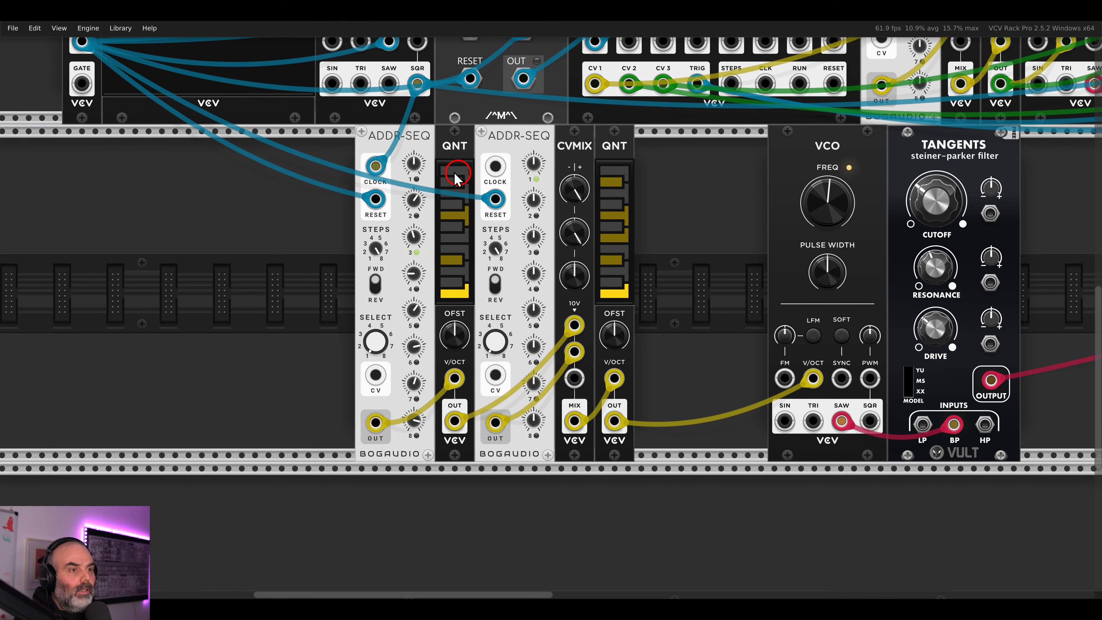
left_click_drag(334, 156, 518, 272)
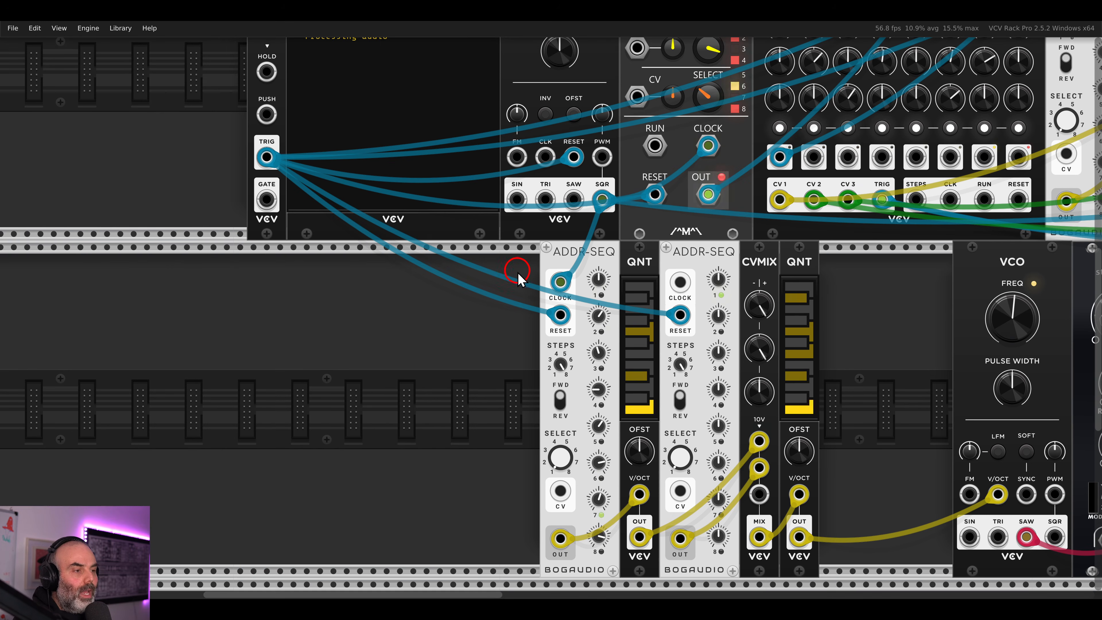
right_click(523, 275)
type("clock")
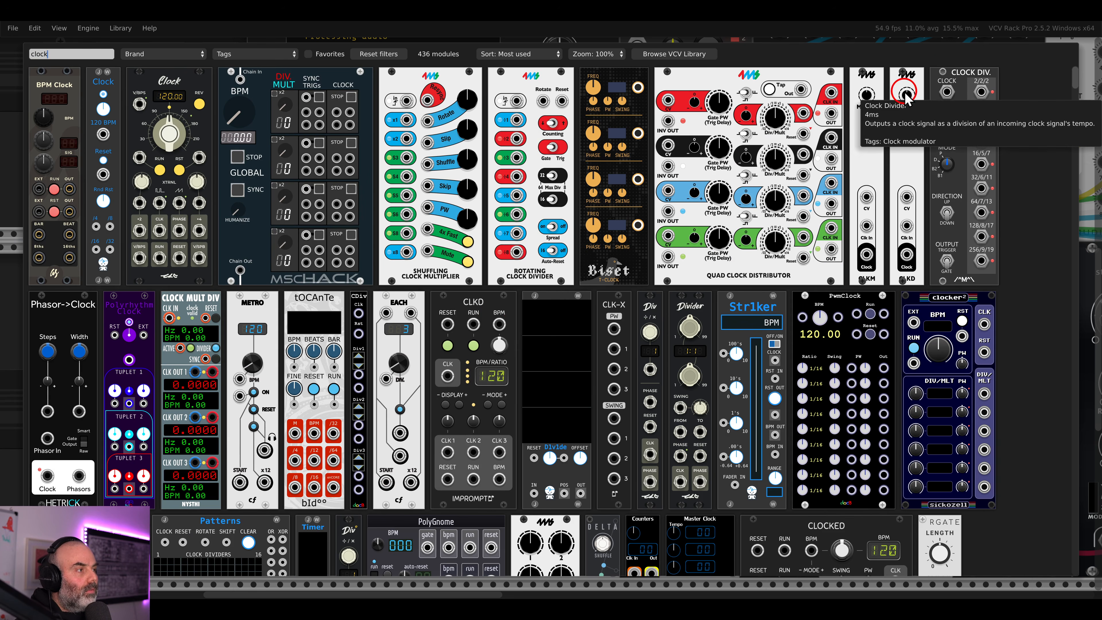
left_click_drag(973, 96, 498, 224)
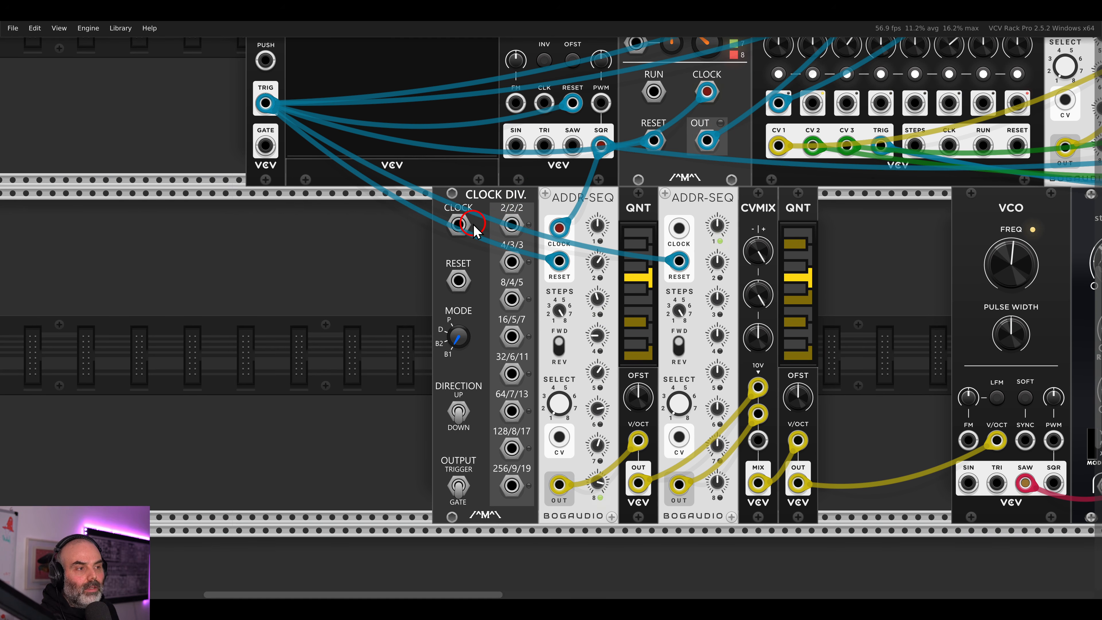
- Patch the LFO's square output into the CLOCK DIV. clock input and the PUSH trigger into its reset input
left_click_drag(458, 224, 601, 145)
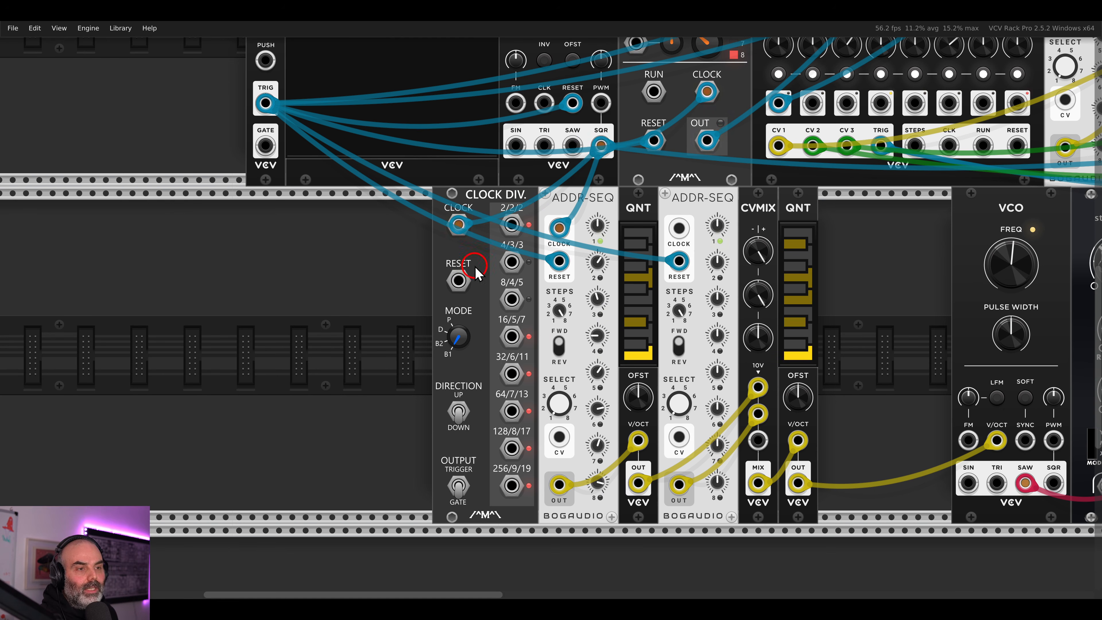
left_click_drag(458, 281, 266, 102)
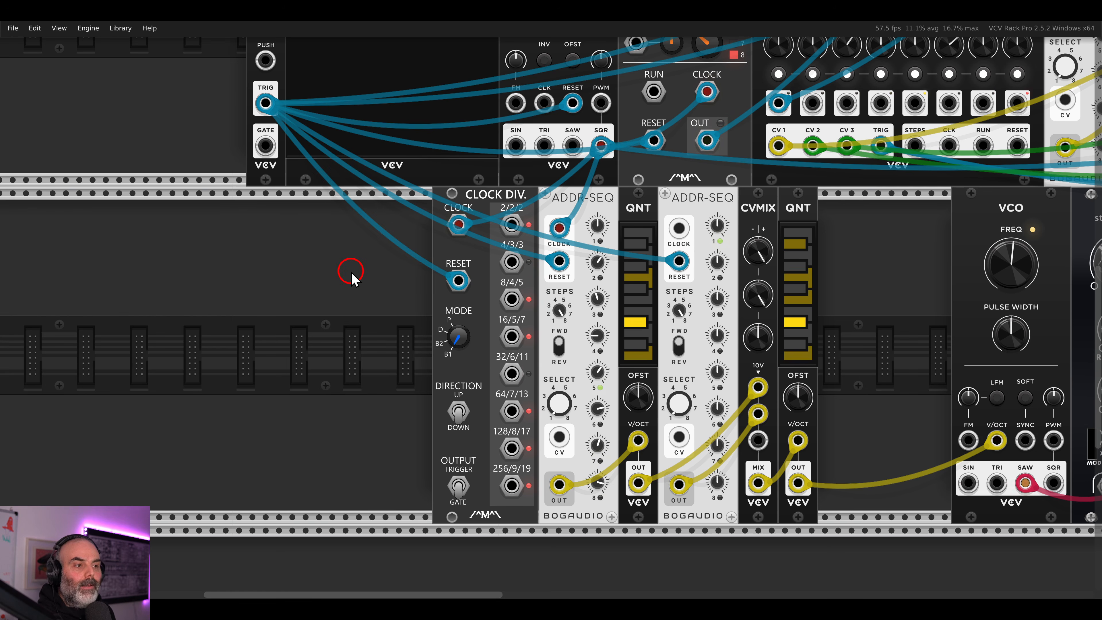
scroll(349, 276, "up", 5)
scroll(397, 300, "down", 4)
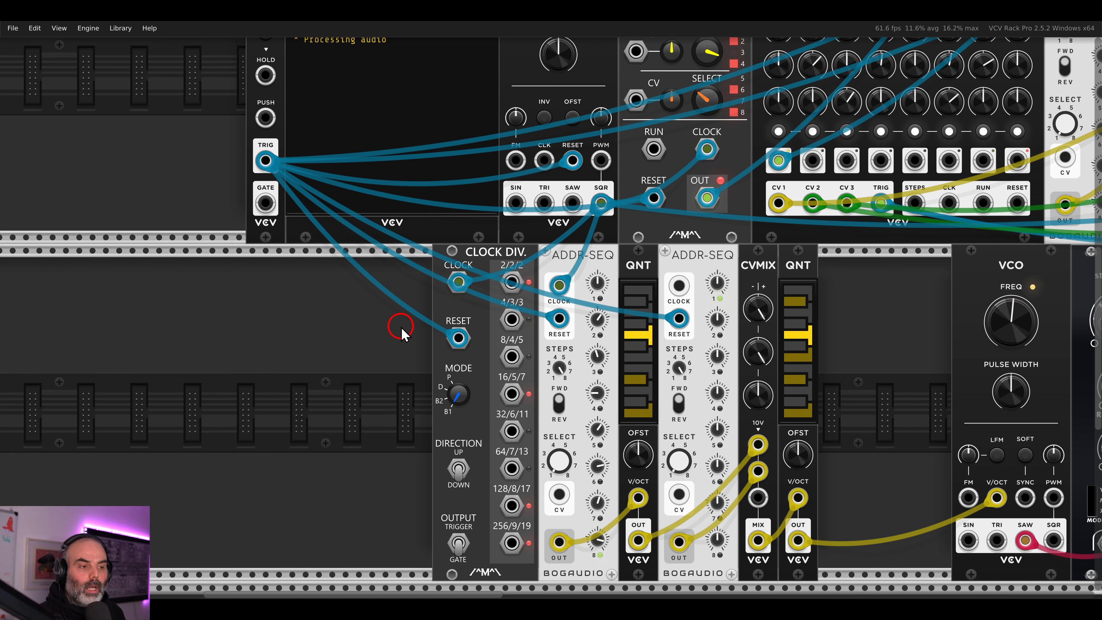
- Limit the second lower ADDR-SEQ to four steps, set step 2 to about 0.19 V, and raise step 4's voltage
left_click_drag(513, 356, 512, 357)
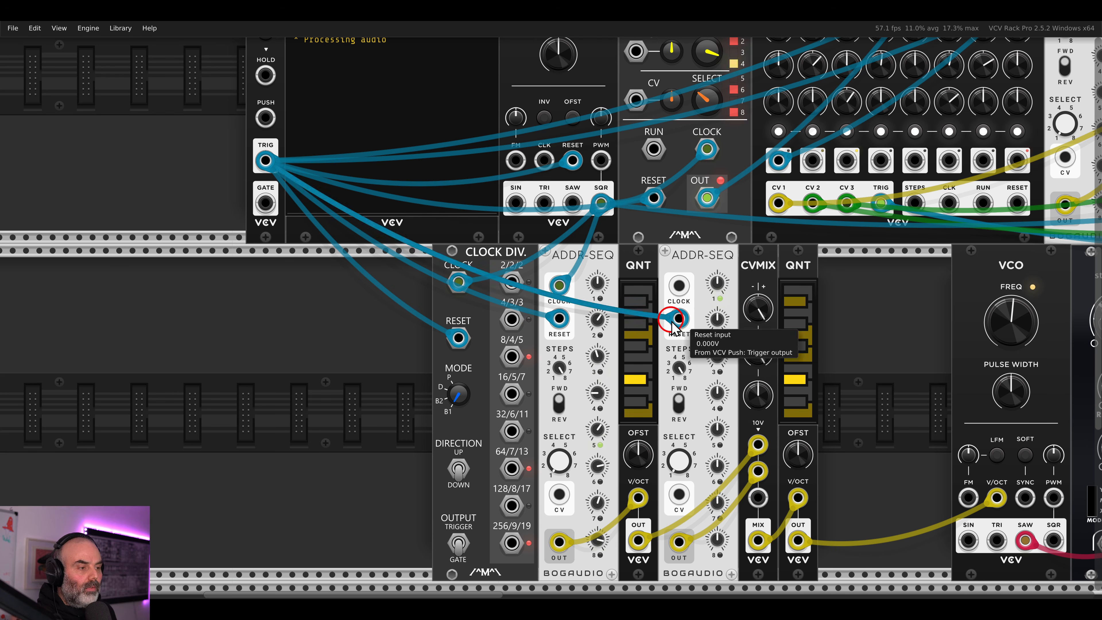
left_click_drag(677, 365, 692, 464)
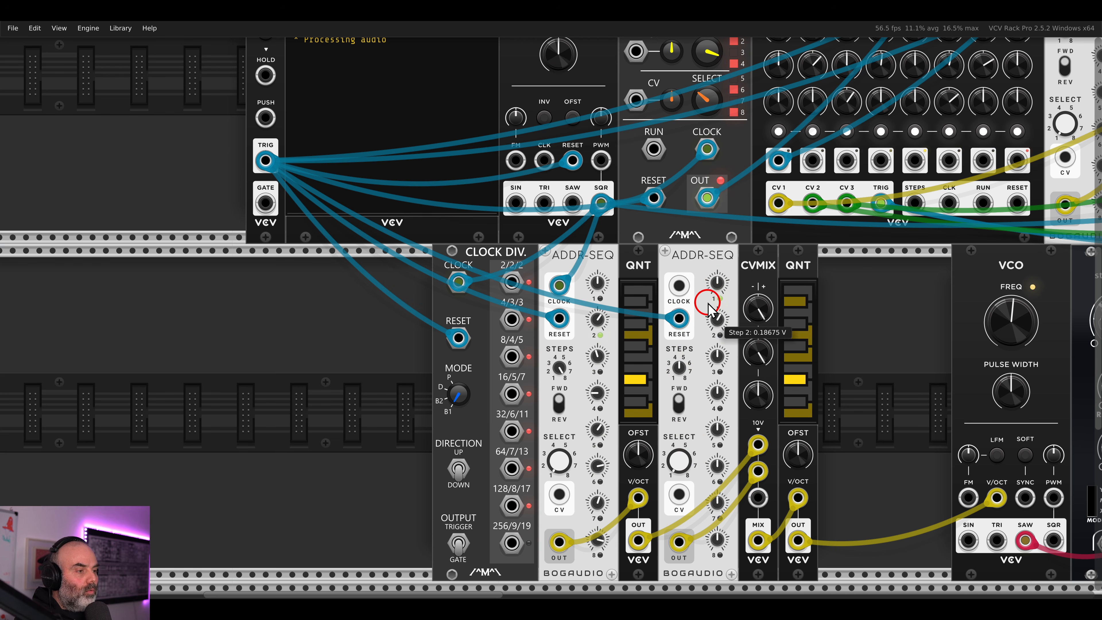
left_click_drag(716, 394, 694, 317)
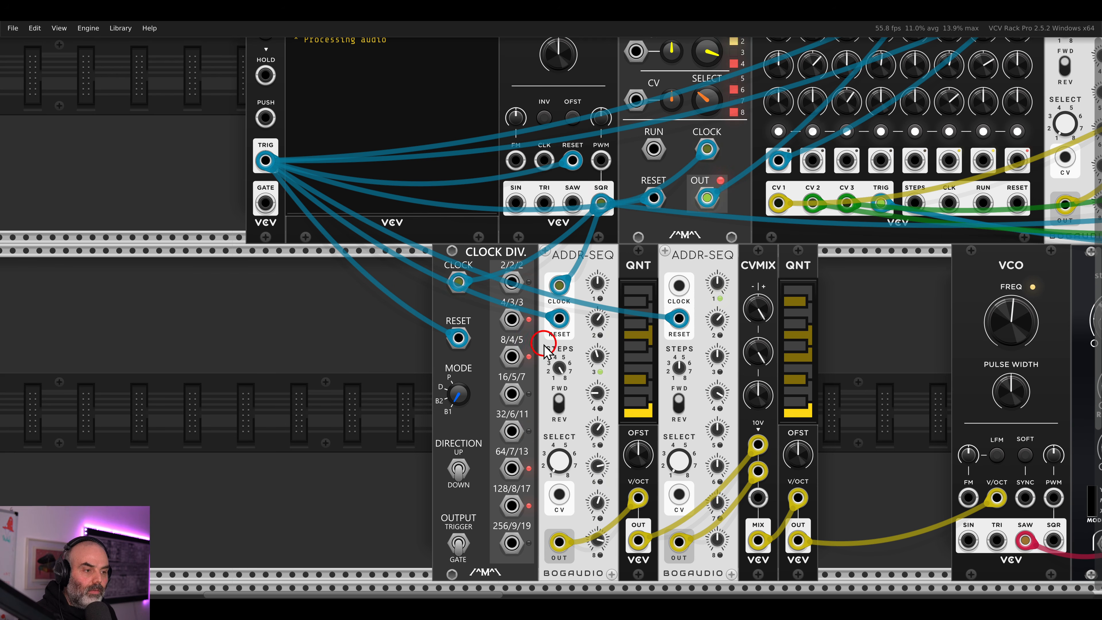
- Clock the second lower ADDR-SEQ from the CLOCK DIV. module's 8/4/5 output
left_click_drag(512, 356, 674, 286)
scroll(673, 286, "up", 5)
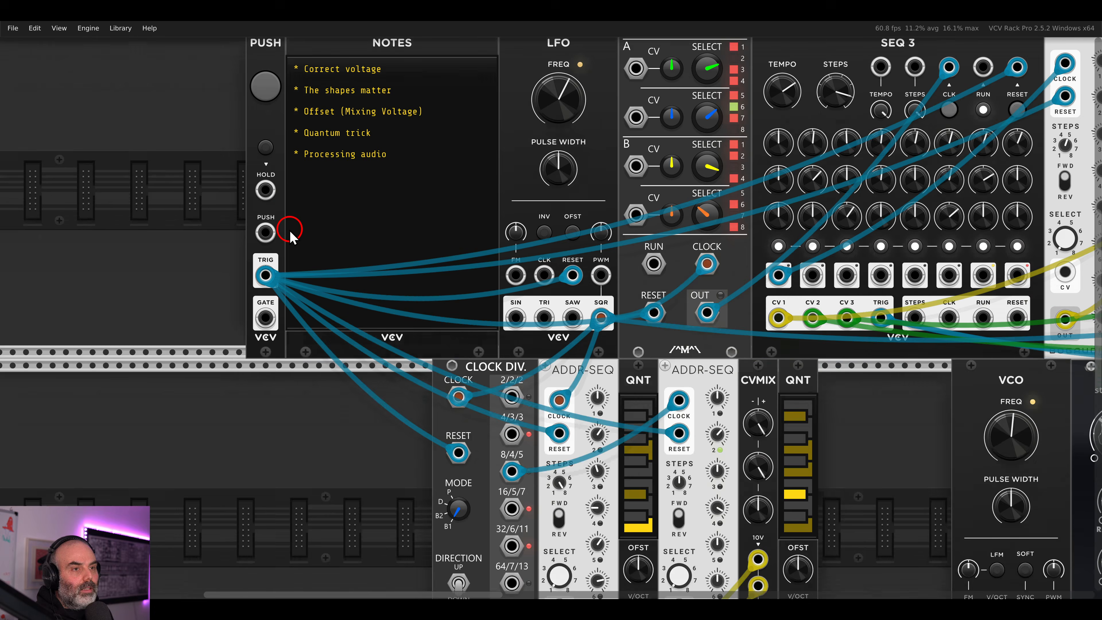
scroll(824, 373, "down", 7)
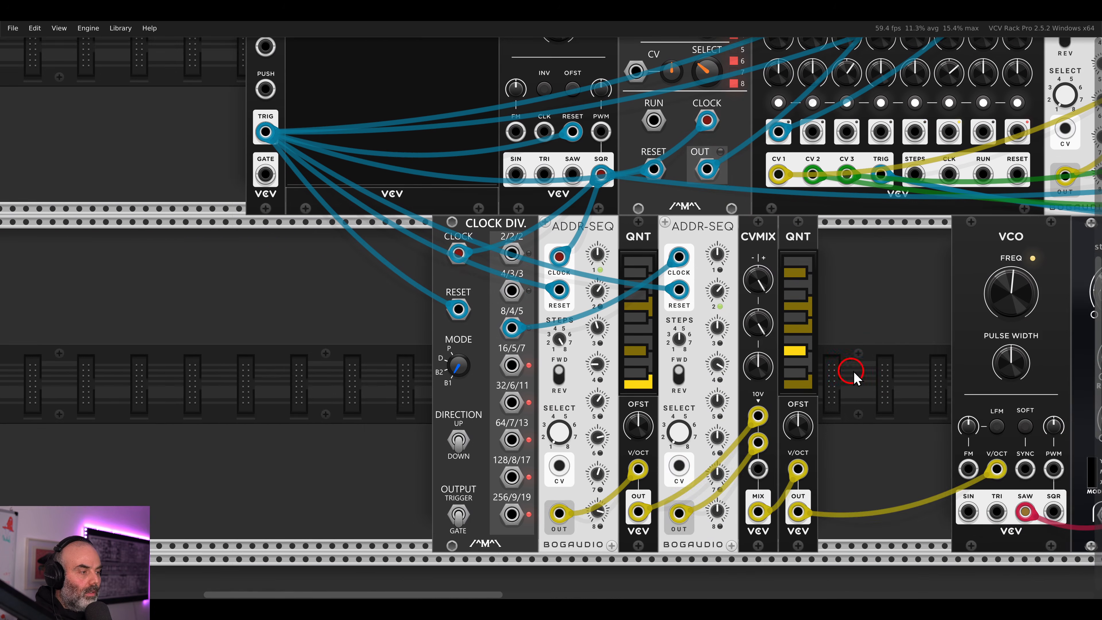
scroll(781, 217, "right", 9)
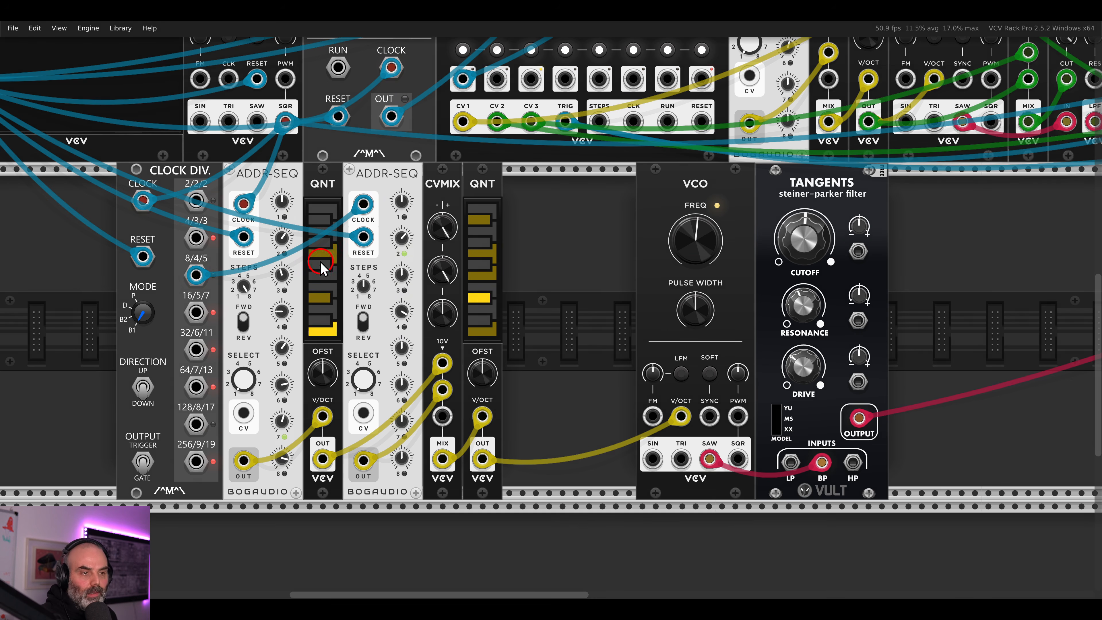
left_click_drag(299, 262, 356, 354)
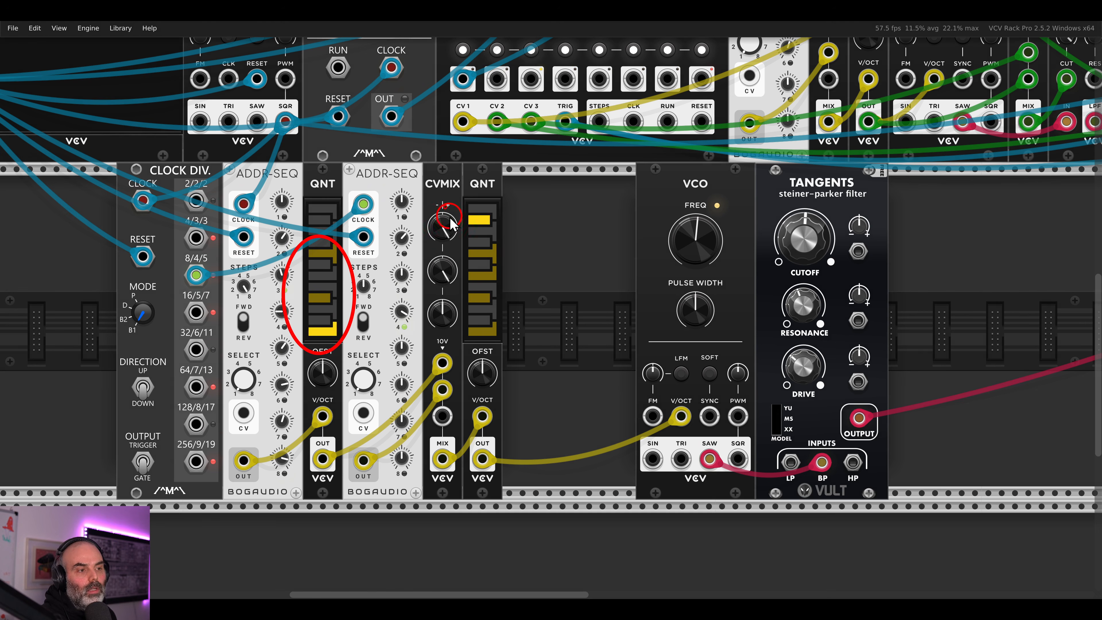
left_click_drag(445, 205, 527, 356)
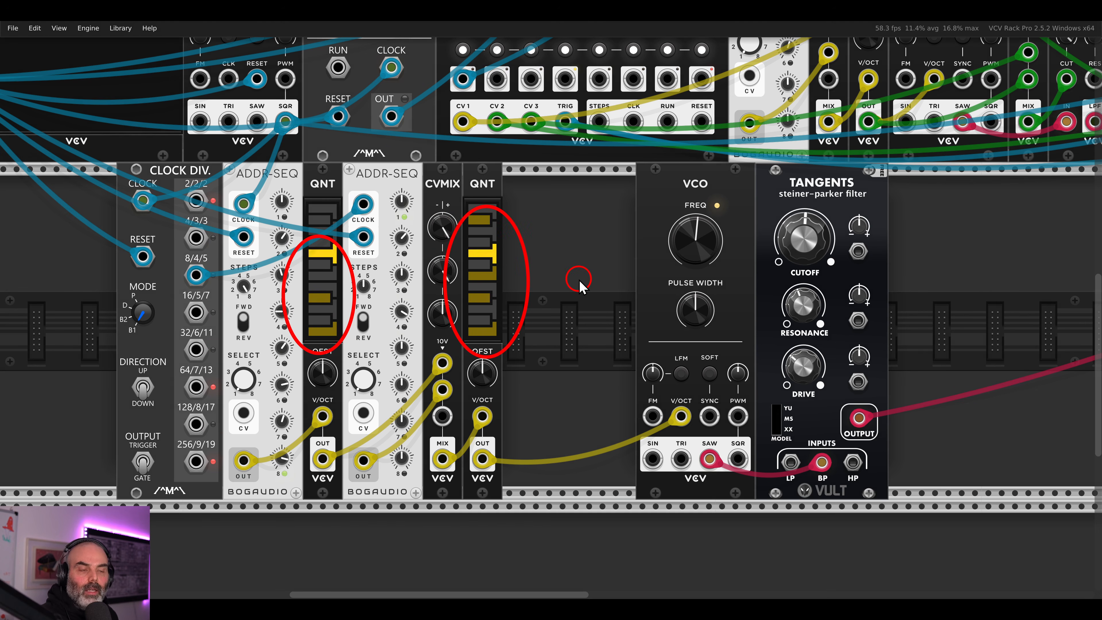
- Move the second lower ADDR-SEQ's clock cable from the CLOCK DIV. module's 8/4/5 output to its 16/5/7 output
scroll(434, 267, "left", 3)
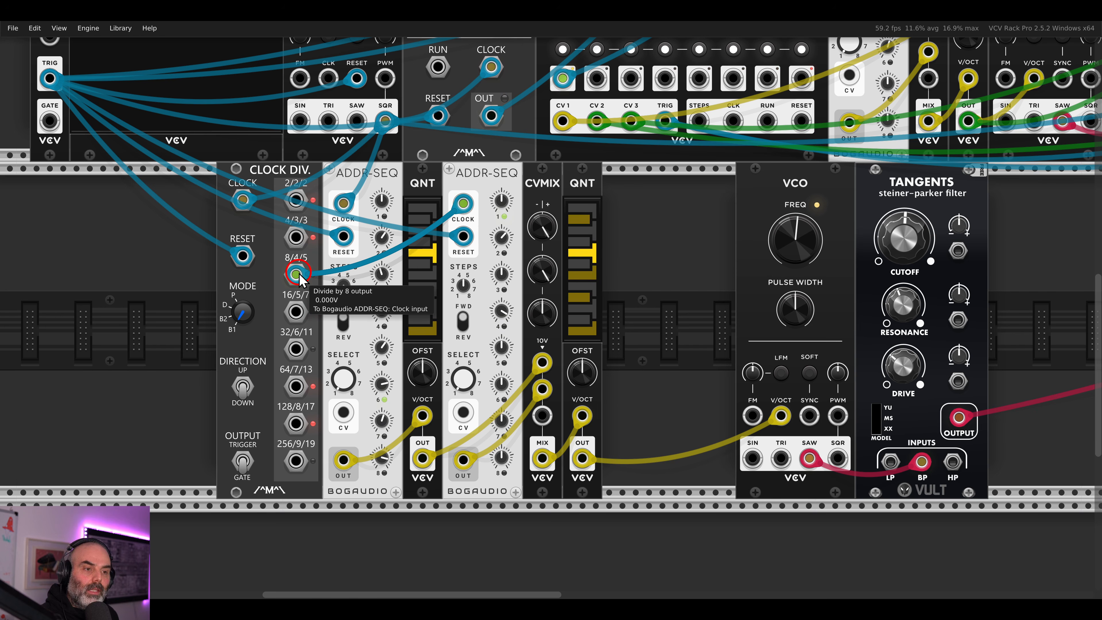
left_click_drag(298, 273, 296, 311)
scroll(156, 182, "up", 5)
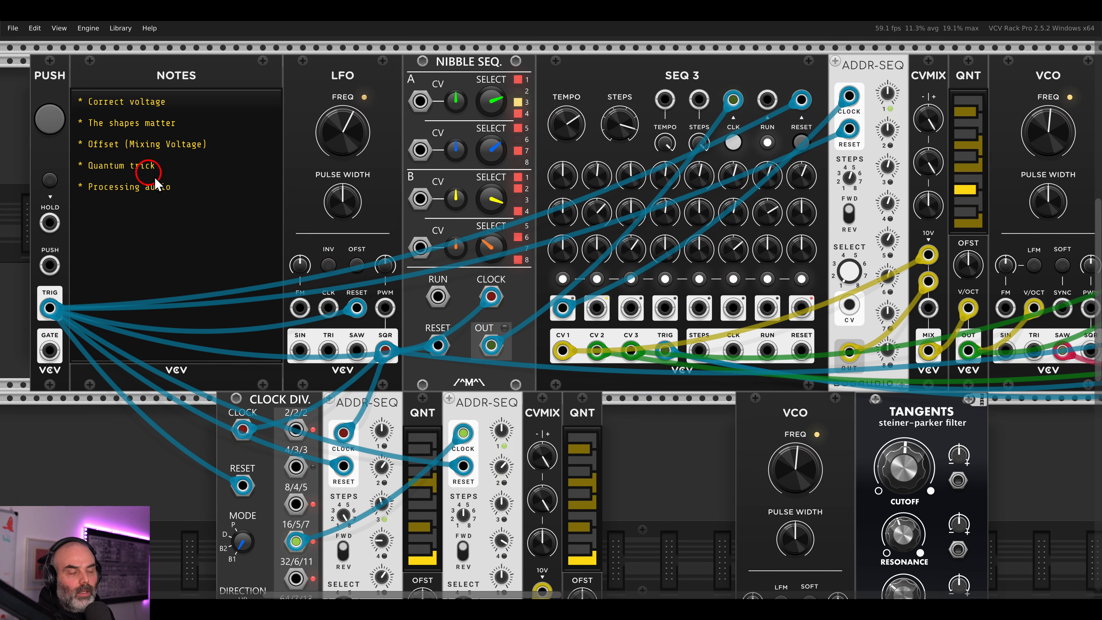
scroll(156, 184, "down", 5)
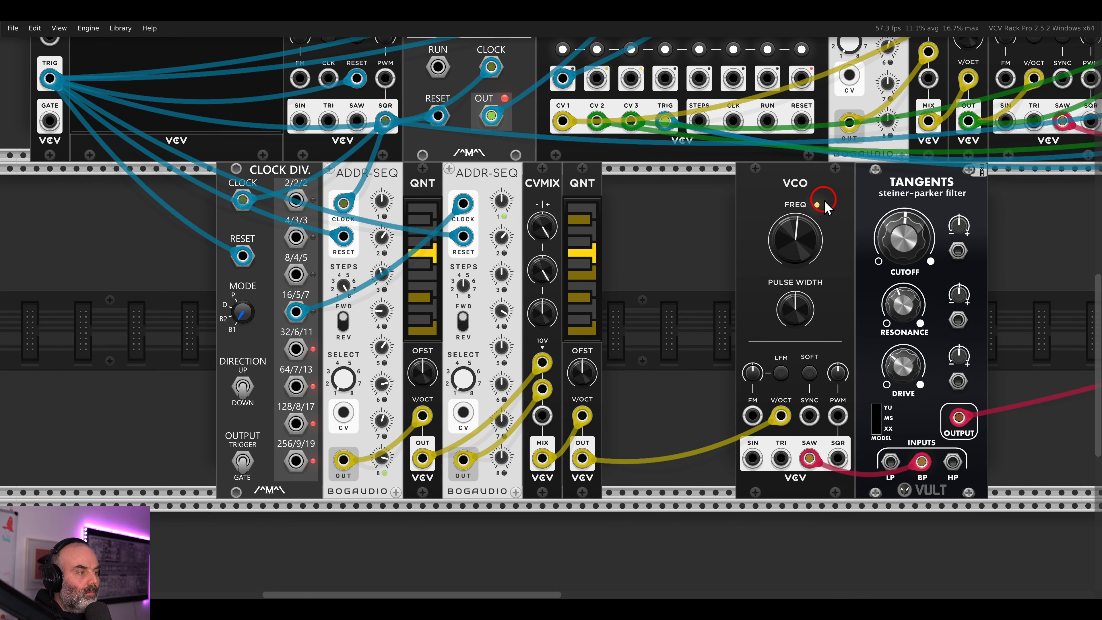
- Close the gaps in the lower row by moving the VCO against the last QNT and Tangents against the VCO
left_click_drag(824, 206, 690, 217)
scroll(716, 231, "right", 3)
left_click_drag(780, 238, 797, 279)
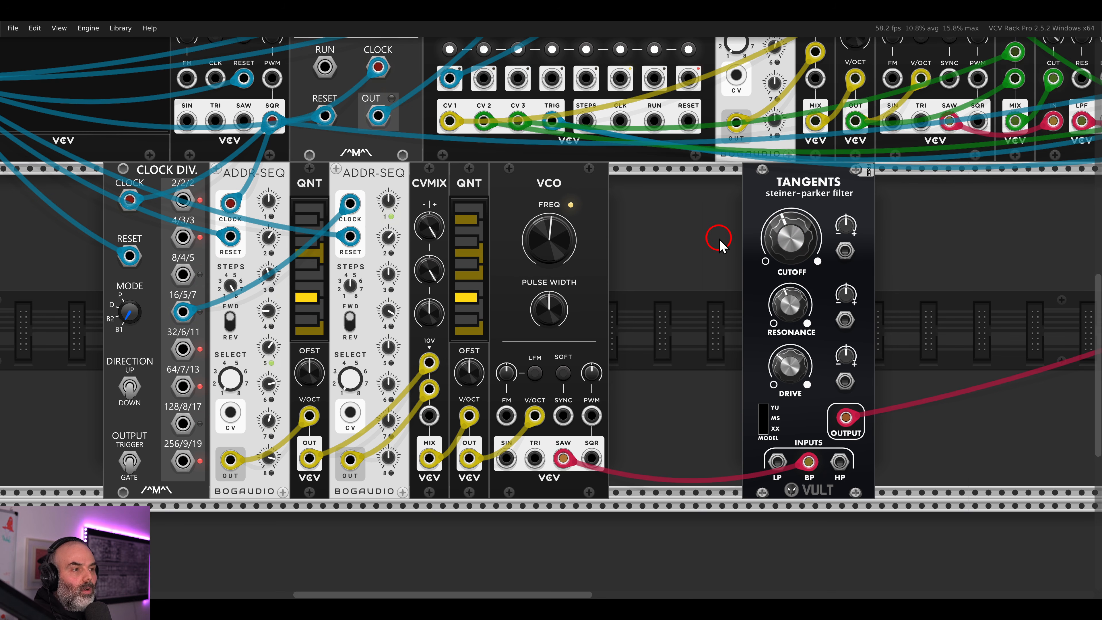
left_click_drag(763, 208, 630, 208)
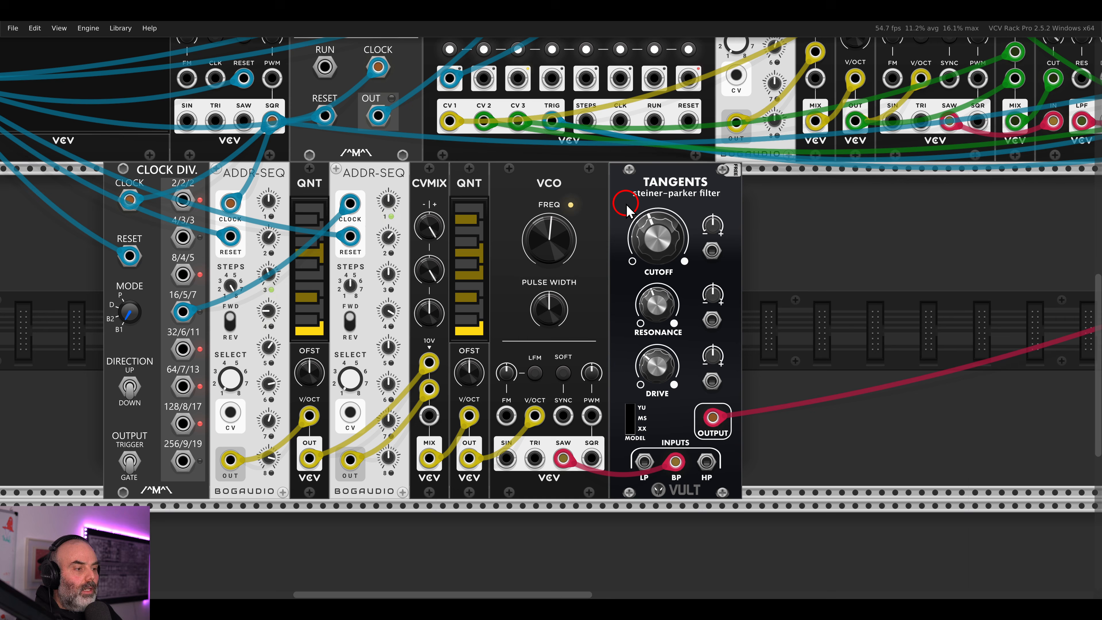
- Find modules matching "fade" and add the VCV FADE module directly after the Tangents filter
scroll(812, 266, "down", 3)
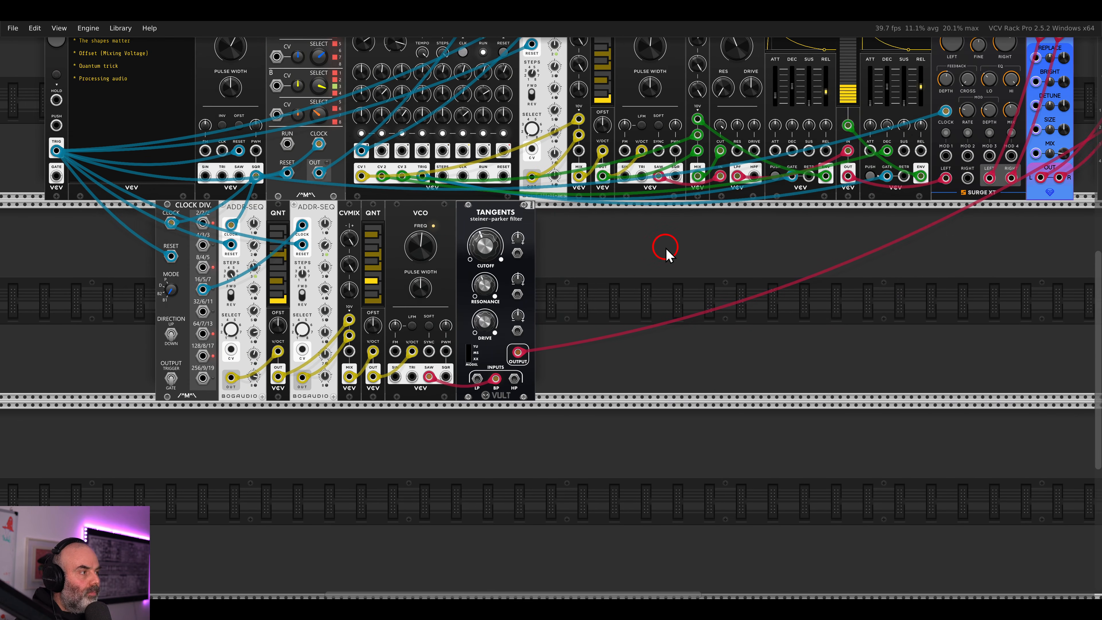
left_click_drag(861, 250, 924, 241)
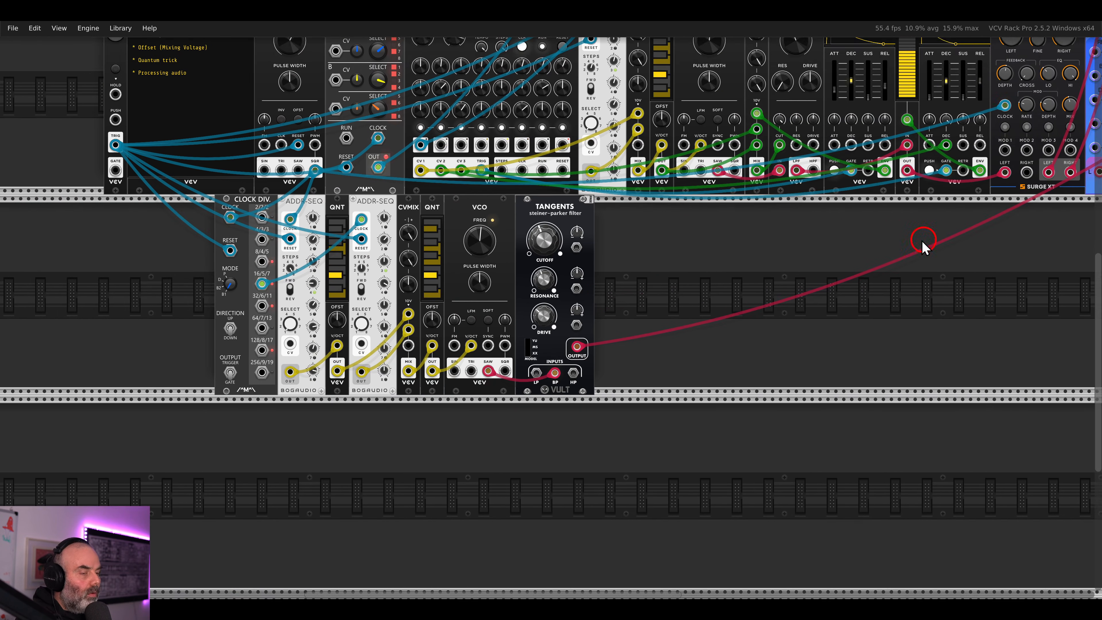
left_click_drag(693, 270, 791, 244)
scroll(791, 248, "up", 2)
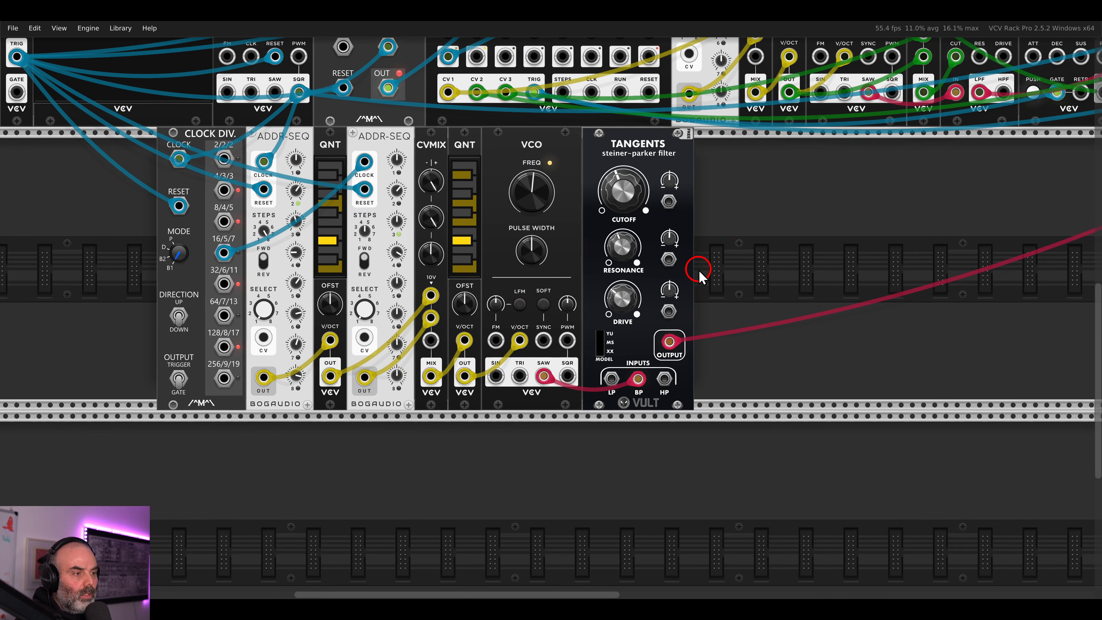
right_click(724, 243)
type("fade")
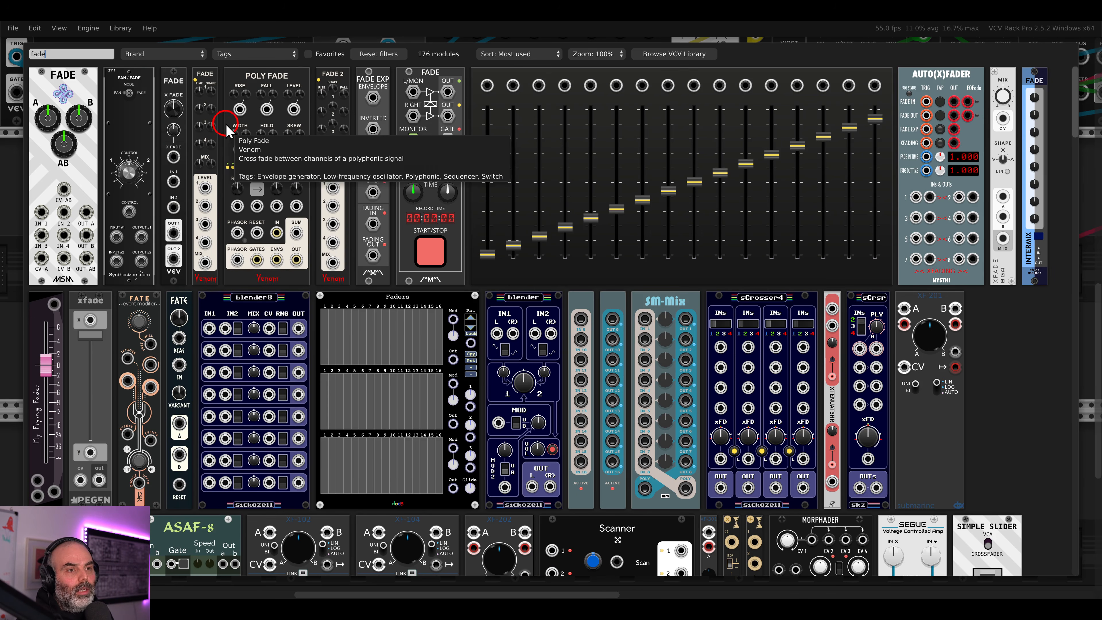
left_click(173, 102)
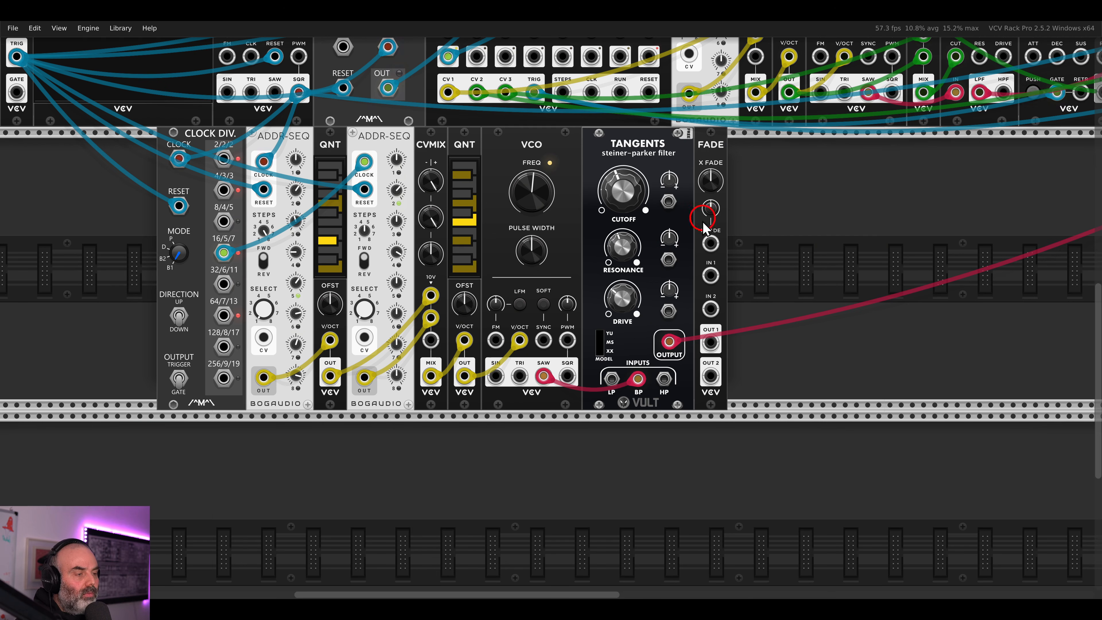
- Repatch the Tangents output into FADE's IN 1 and send FADE's OUT 1 and OUT 2 onward in place of the direct cable
left_click_drag(669, 342, 723, 308)
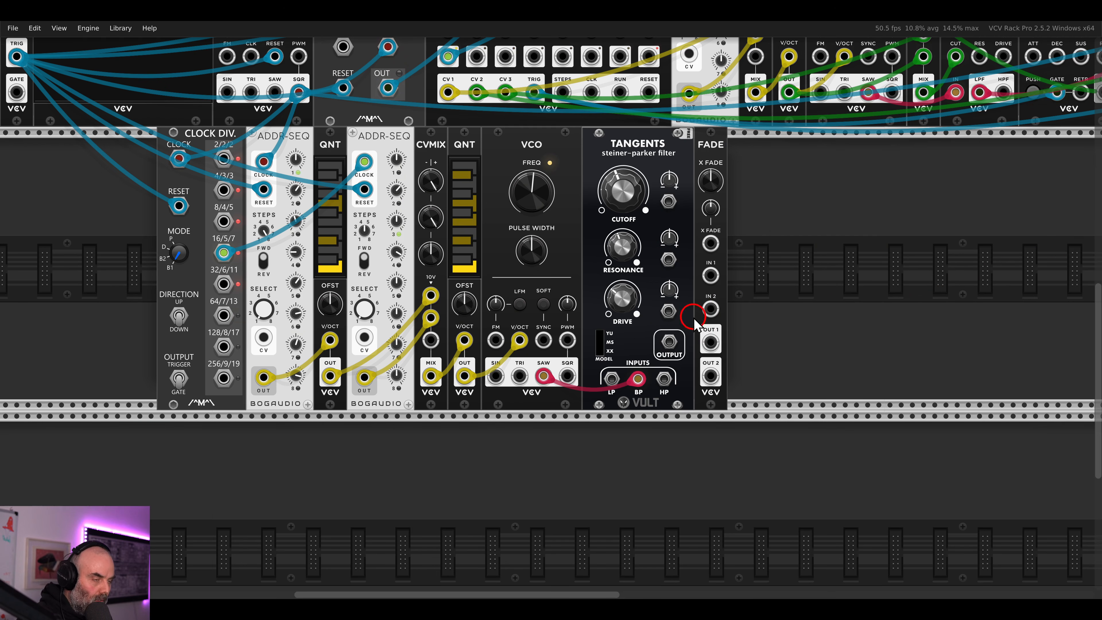
left_click_drag(670, 342, 711, 273)
left_click_drag(711, 342, 776, 226)
scroll(712, 346, "right", 17)
scroll(711, 346, "up", 5)
scroll(795, 229, "left", 14)
left_click_drag(797, 228, 585, 217)
scroll(737, 250, "down", 9)
scroll(586, 218, "up", 9)
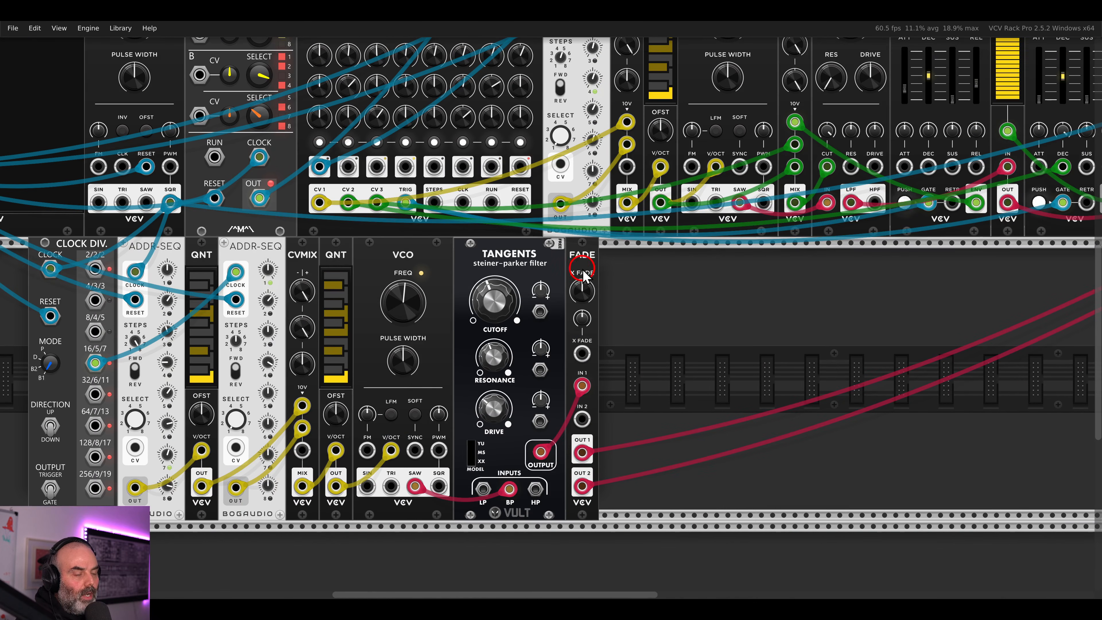
- Sweep FADE's X FADE knob to audition the crossfade between its two outputs
mouse_move(583, 287)
left_mouse_down()
mouse_move(585, 310)
mouse_move(594, 213)
mouse_move(583, 382)
mouse_move(592, 213)
mouse_move(601, 382)
mouse_move(596, 178)
mouse_move(597, 292)
left_mouse_up()
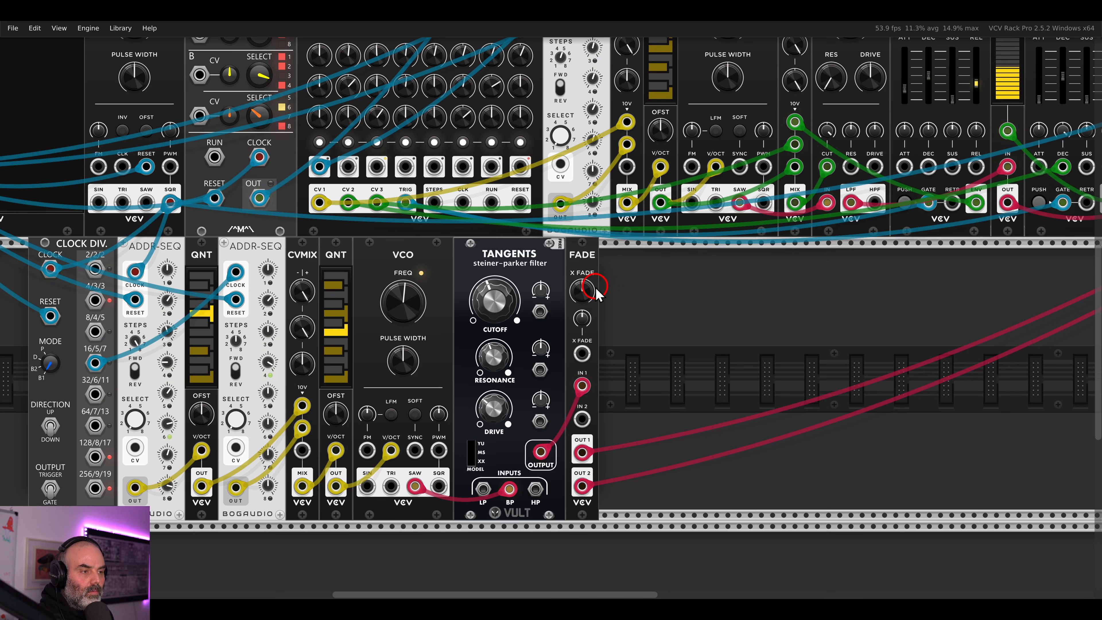
scroll(690, 260, "down", 2)
scroll(699, 243, "up", 2)
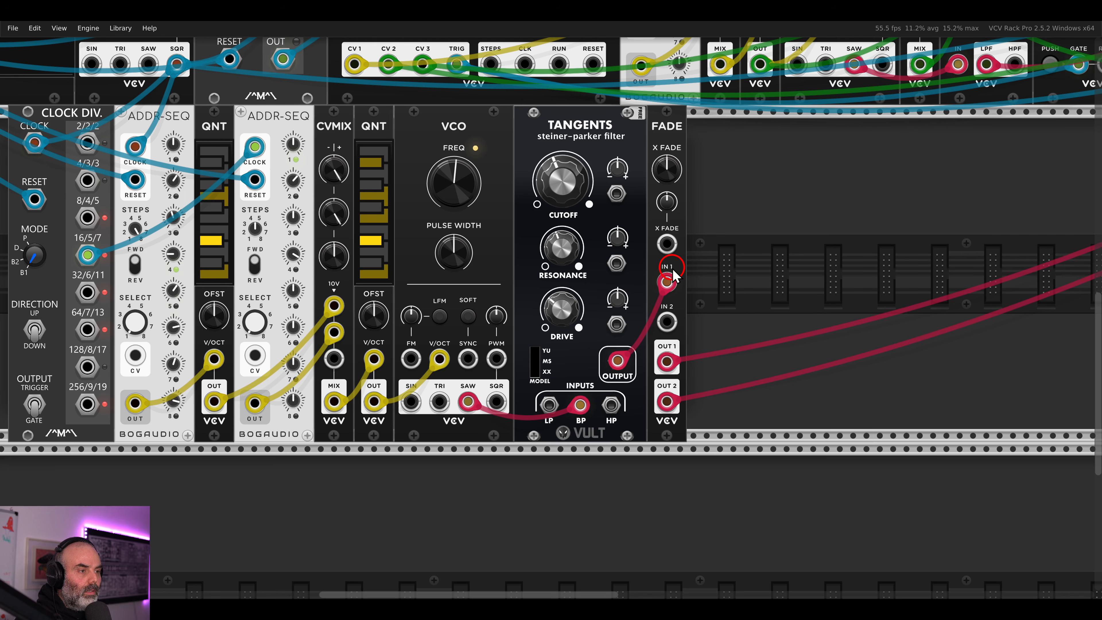
- Find modules matching "quad" and add the Surge XT QUAD LFO in the lower row after FADE
right_click(706, 226)
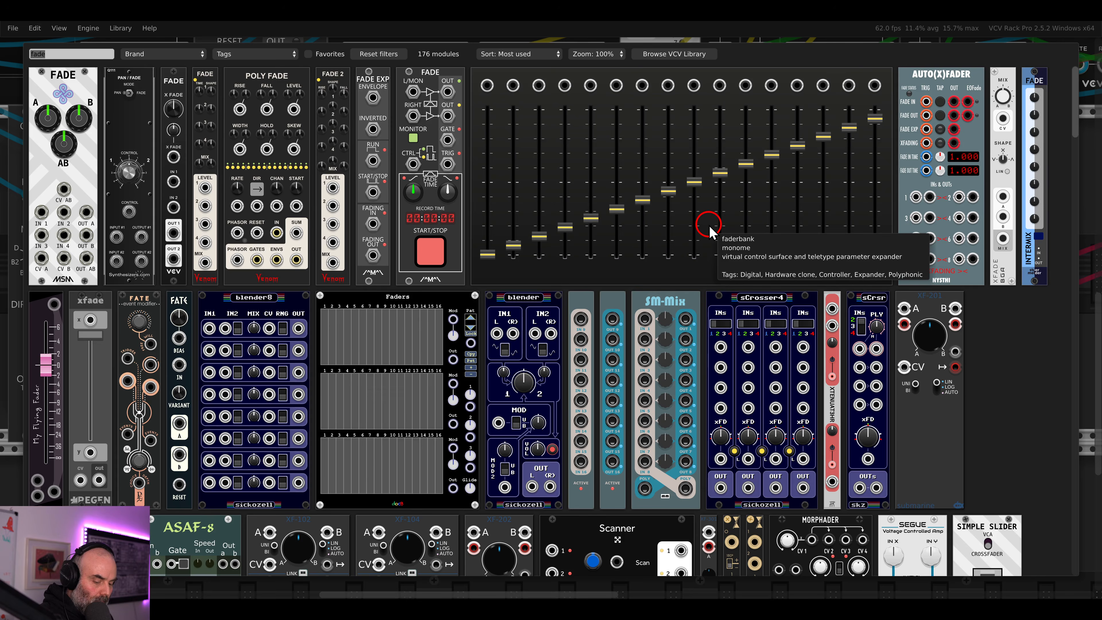
type("quad")
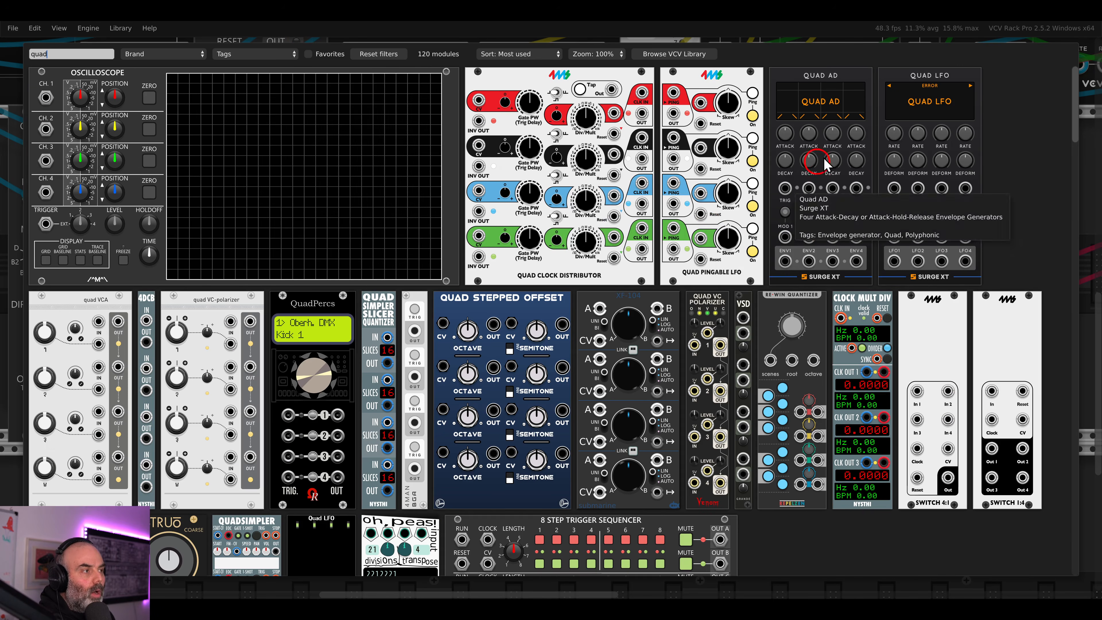
left_click(929, 144)
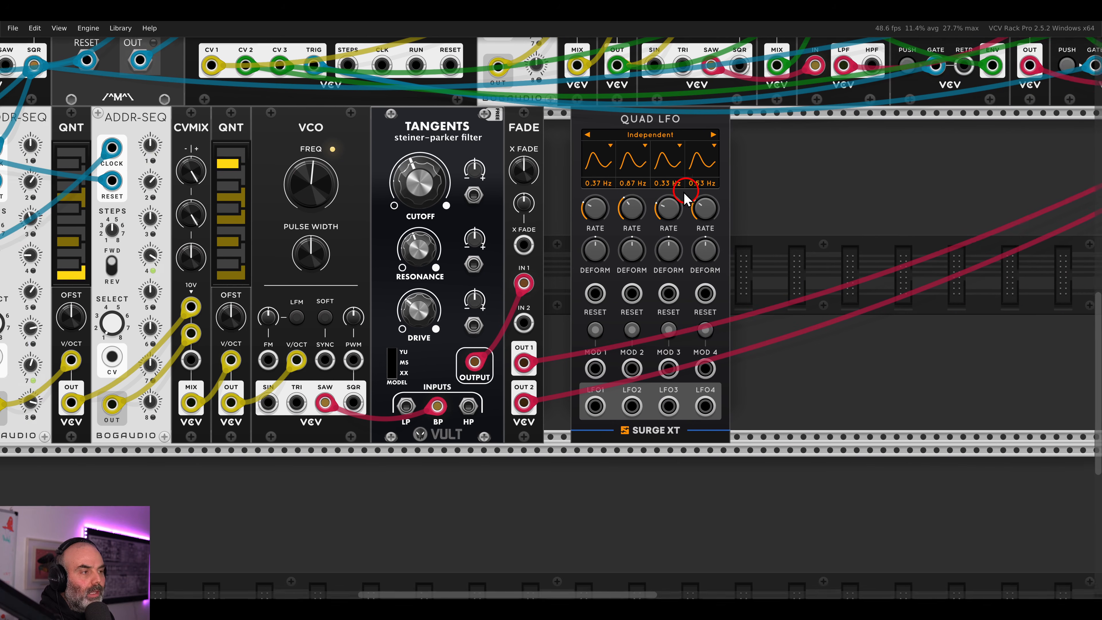
left_click_drag(685, 197, 638, 207)
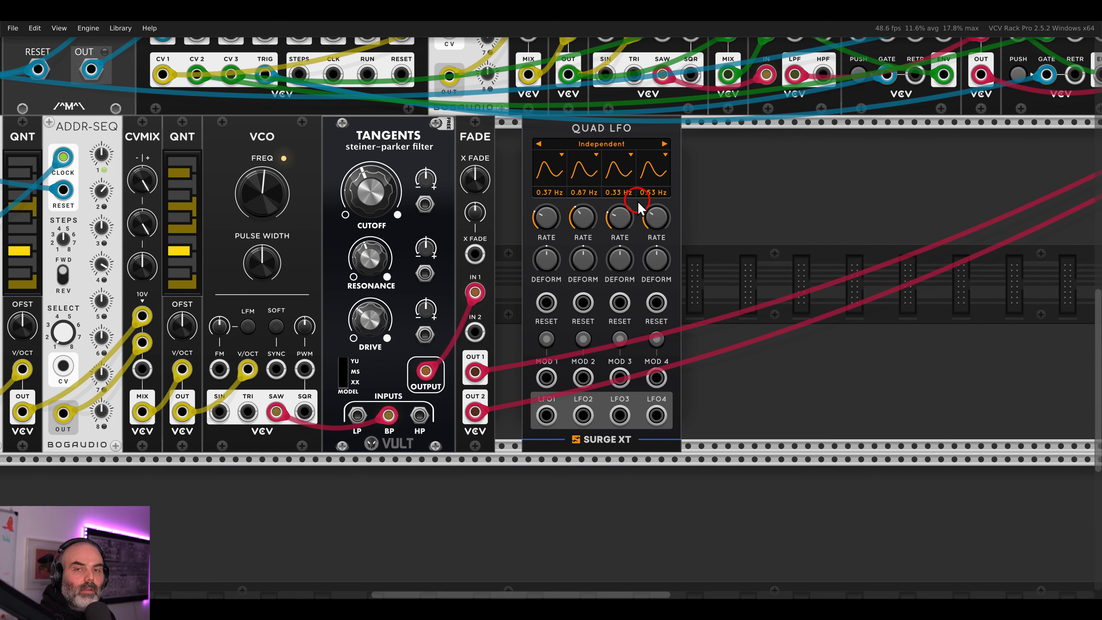
- Add a VCV SCOPE module directly after the QUAD LFO
right_click(744, 212)
key("BackSpace")
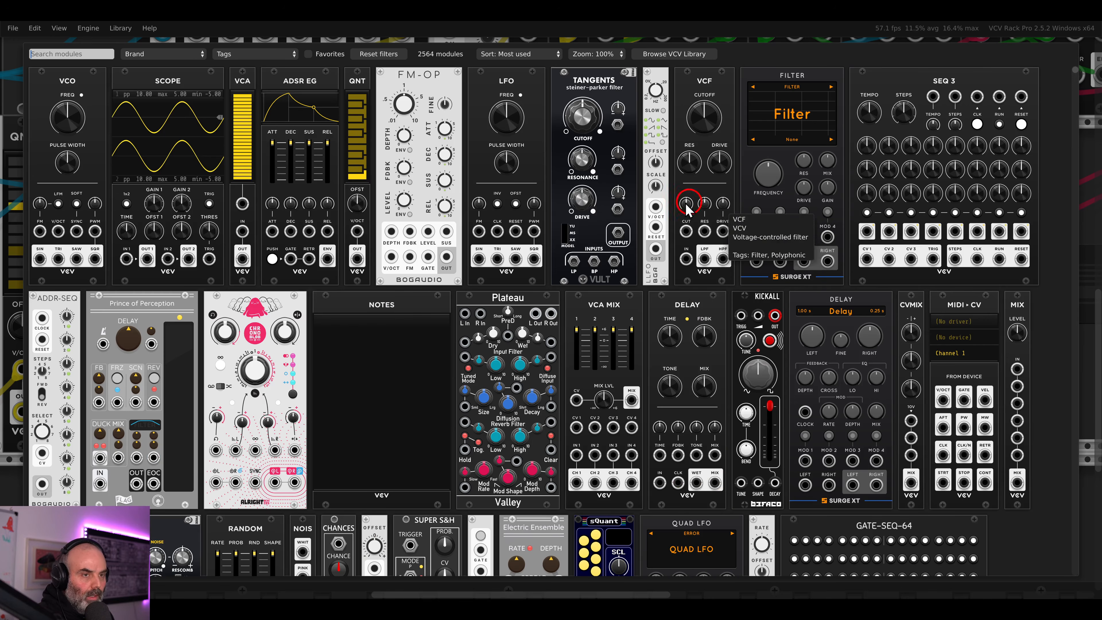
left_click(193, 132)
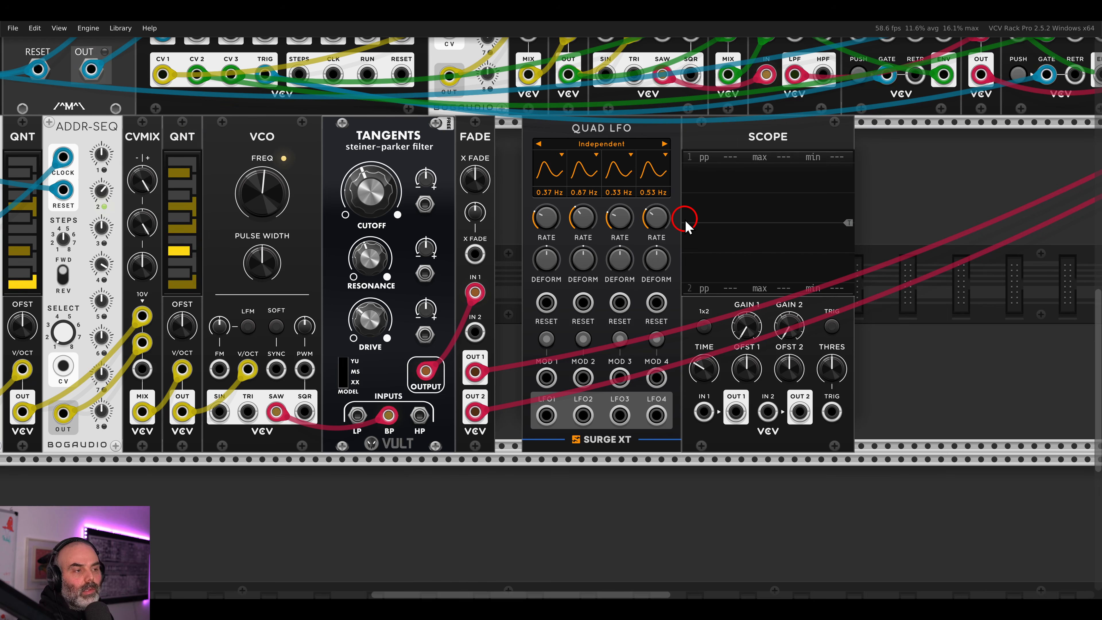
- Inspect the QUAD LFO's LFO1 signal through SCOPE's IN 1 with Rate 1 set to 0.41 Hz, and delete the SCOPE
left_click(552, 176)
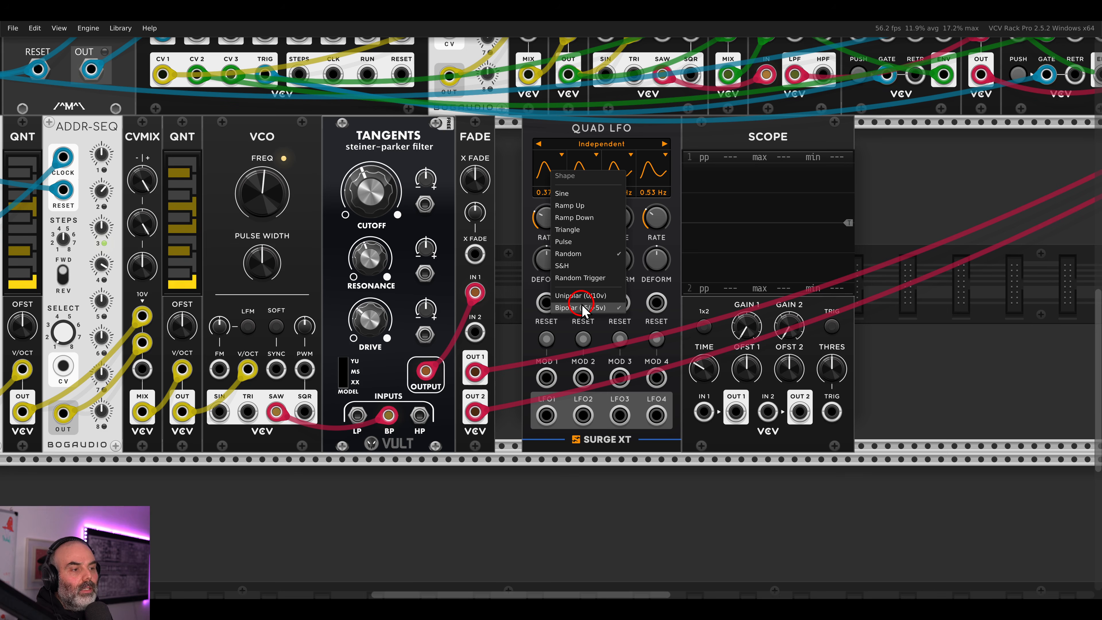
left_click(519, 273)
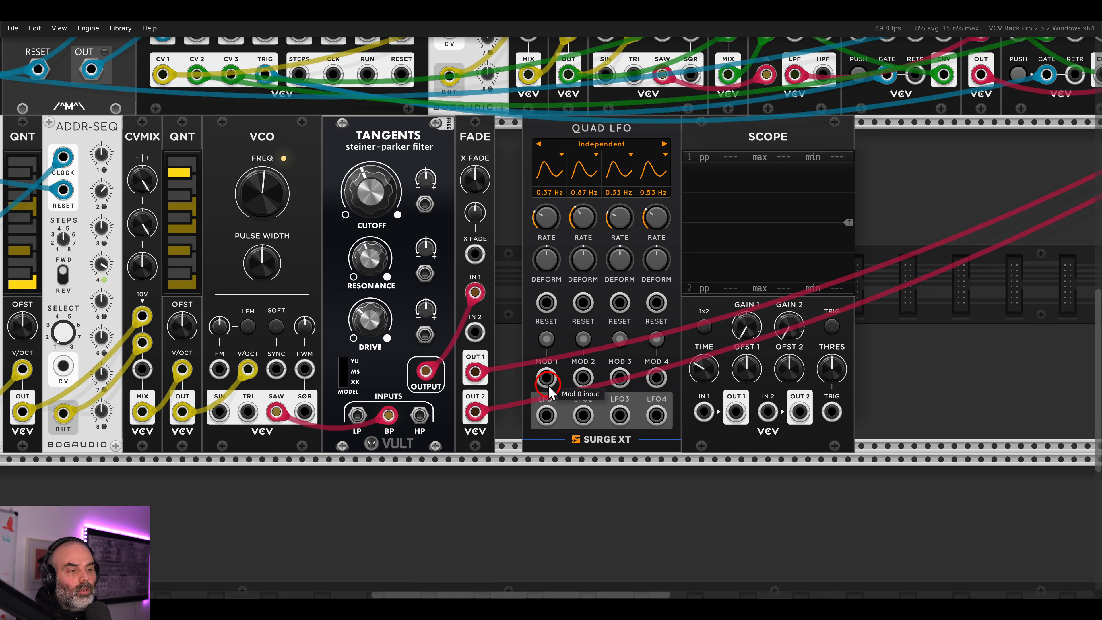
mouse_move(547, 415)
left_mouse_down()
mouse_move(625, 428)
mouse_move(703, 413)
left_mouse_up()
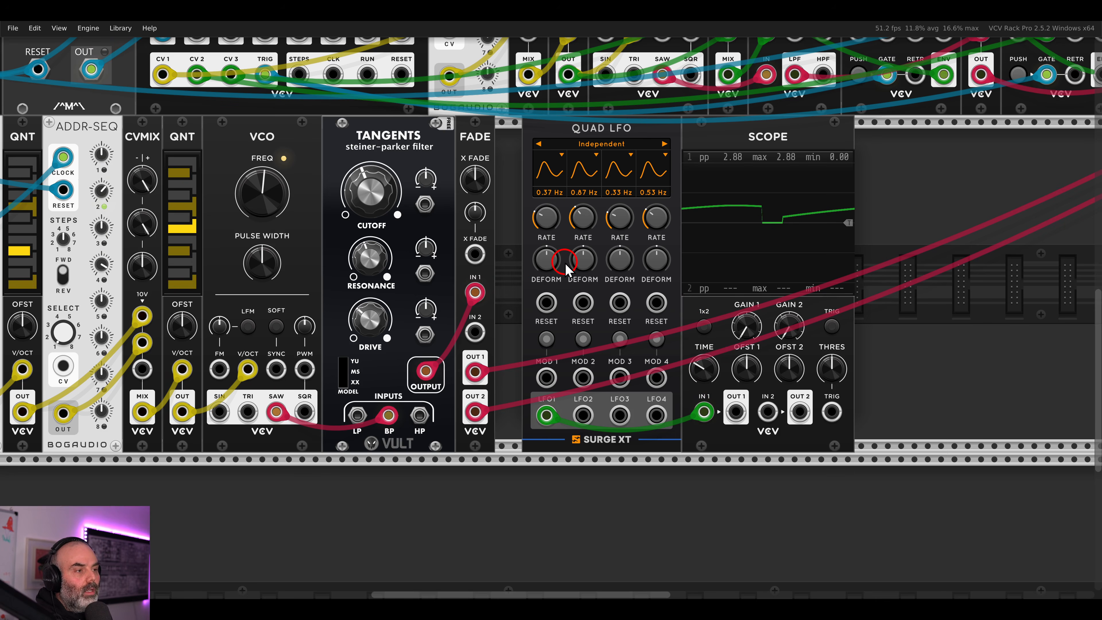
mouse_move(546, 213)
left_mouse_down()
mouse_move(549, 169)
mouse_move(548, 230)
left_mouse_up()
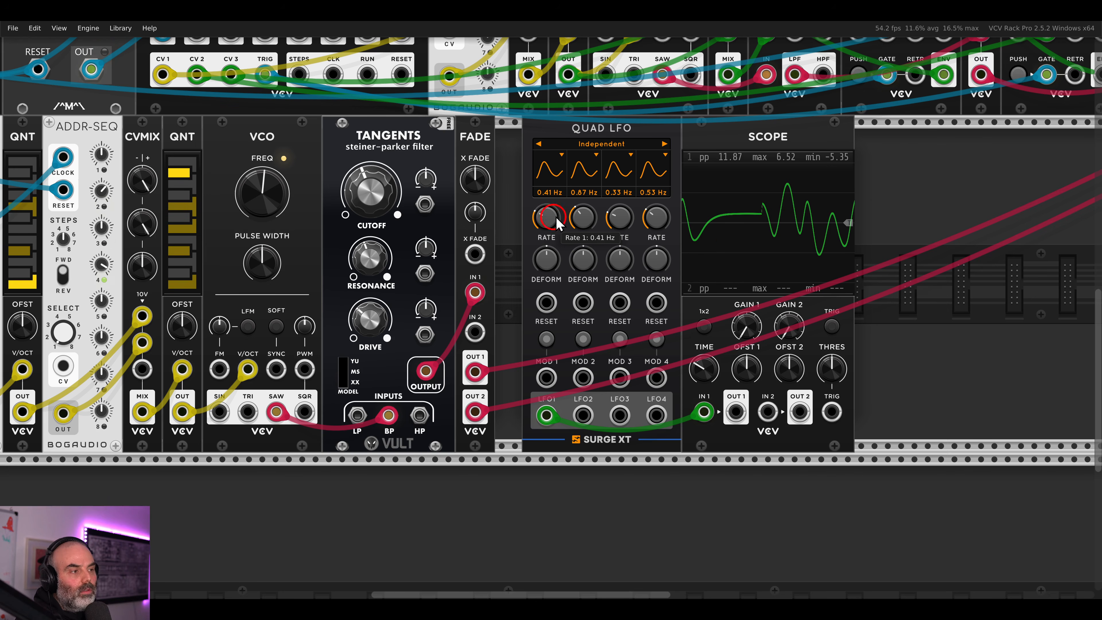
key("Delete")
- Modulate FADE's X FADE input with LFO1, raising its modulation amount and setting Rate 1 to 2.53 Hz
left_click_drag(700, 213, 822, 211)
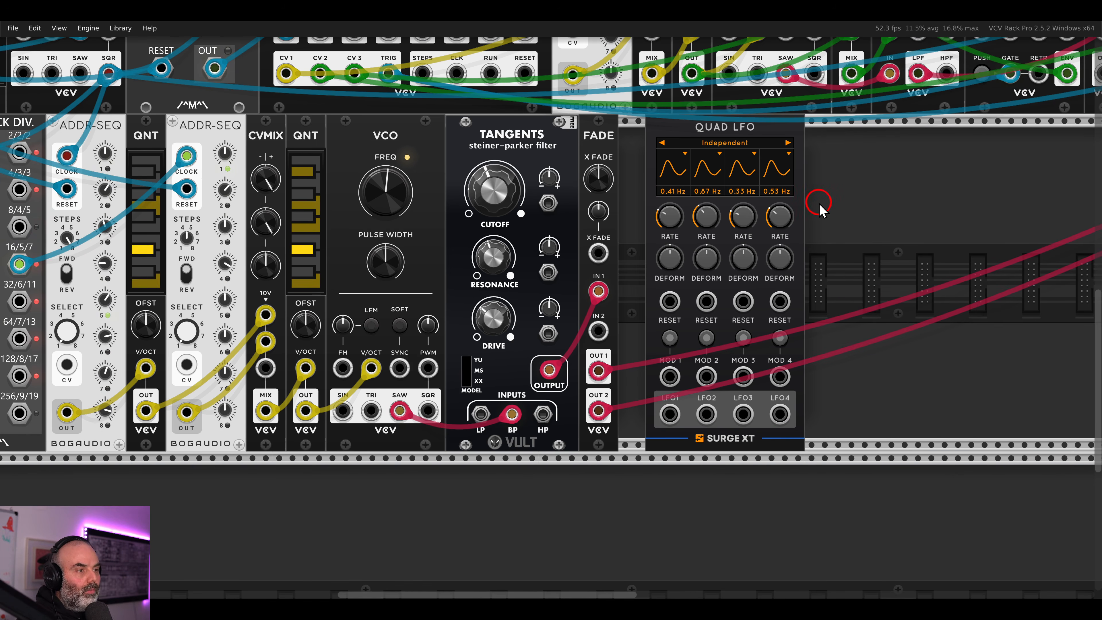
left_click_drag(669, 414, 598, 253)
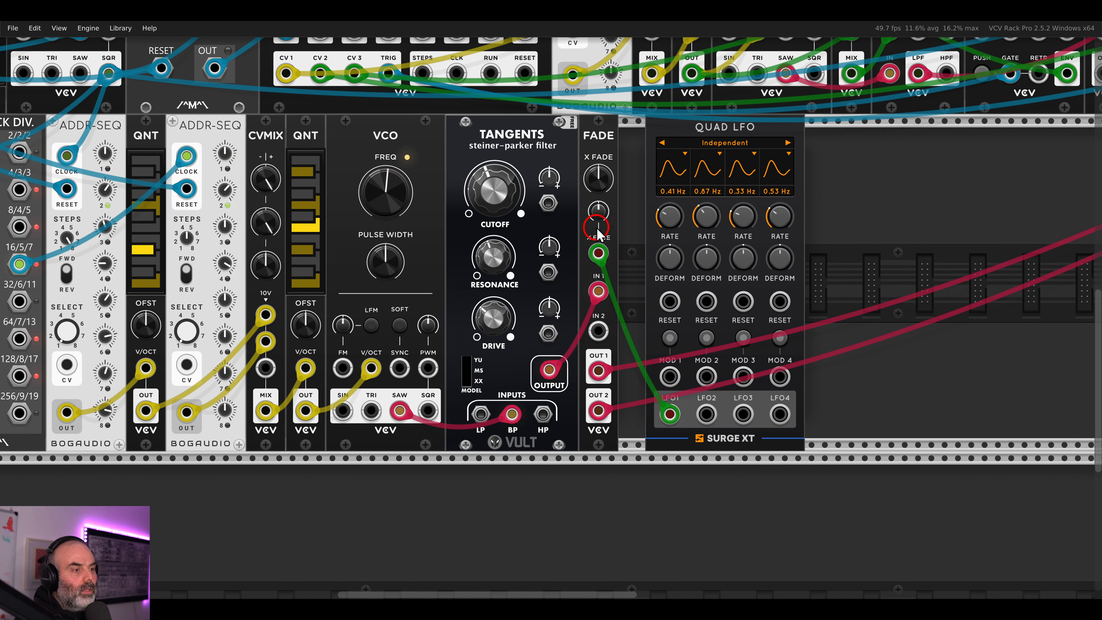
left_click_drag(598, 212, 579, 134)
left_click_drag(667, 219, 604, 240)
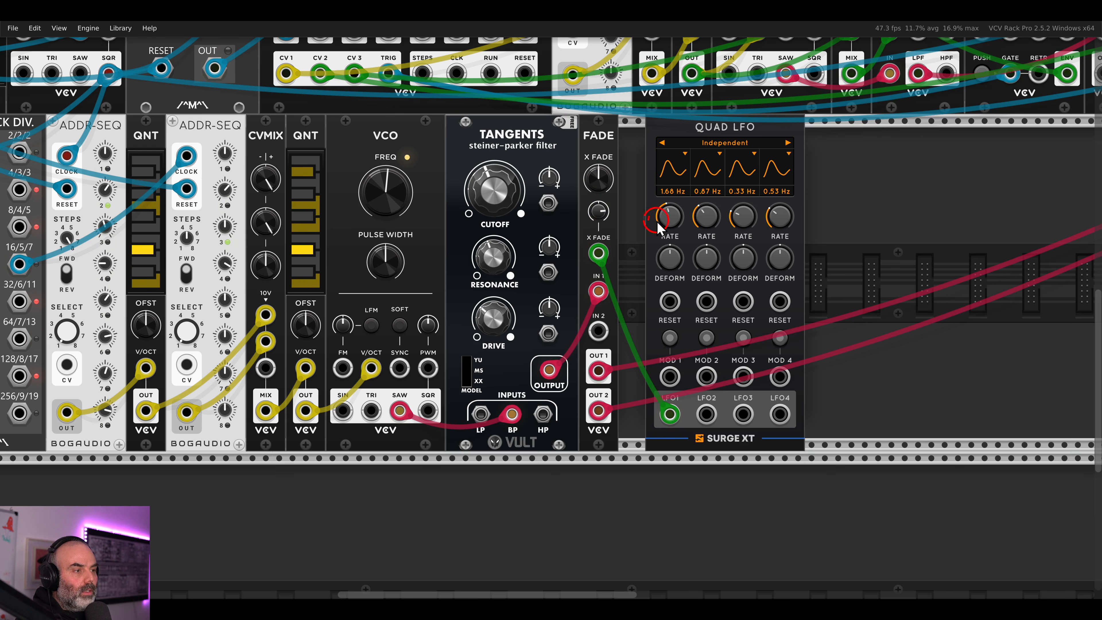
left_click_drag(666, 221, 660, 214)
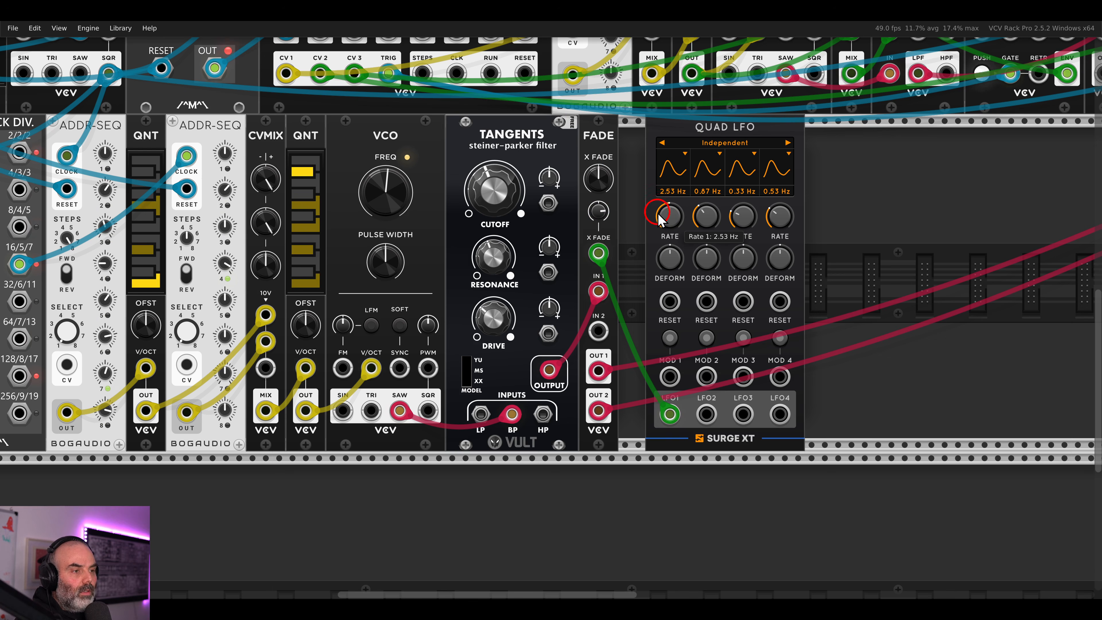
- Patch LFO2 into the Tangents cutoff modulation input, raise the cutoff, and set Cutoff Modulation to 0.585
left_click_drag(707, 414, 548, 203)
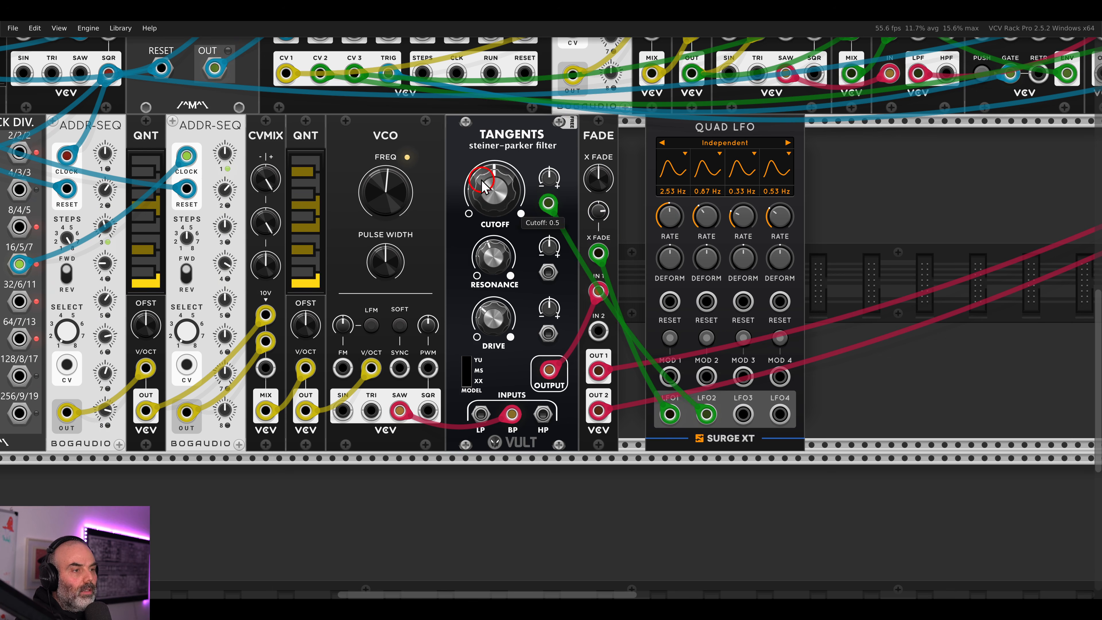
left_click_drag(484, 186, 554, 185)
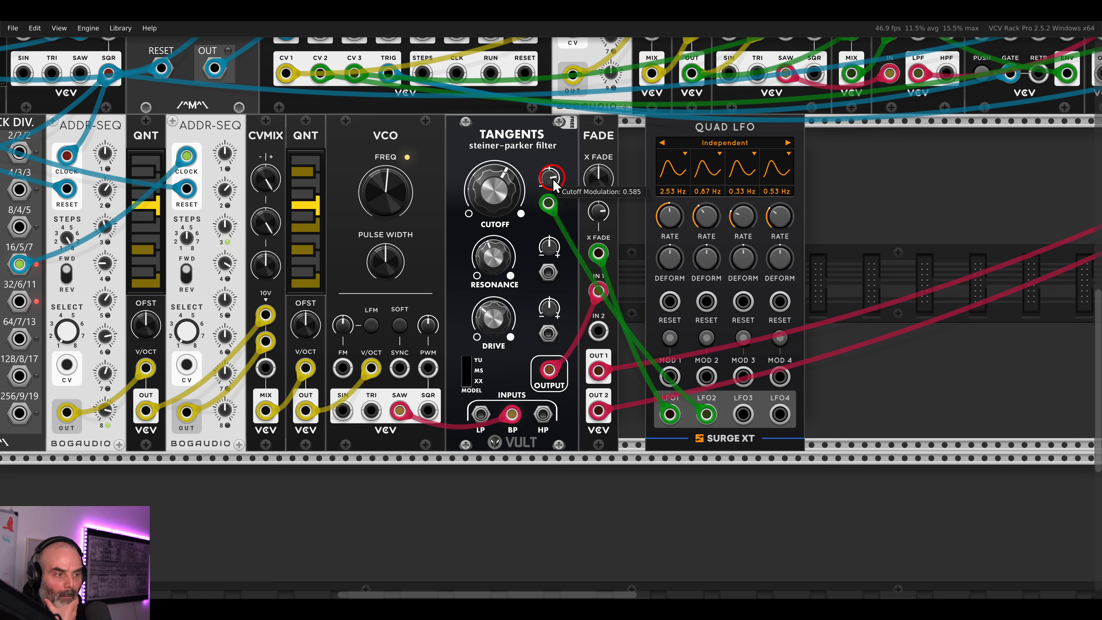
- Move the QUAD LFO flush against FADE and place a Surge XT DELAY module directly after it
left_click_drag(724, 134, 671, 132)
scroll(694, 220, "down", 1)
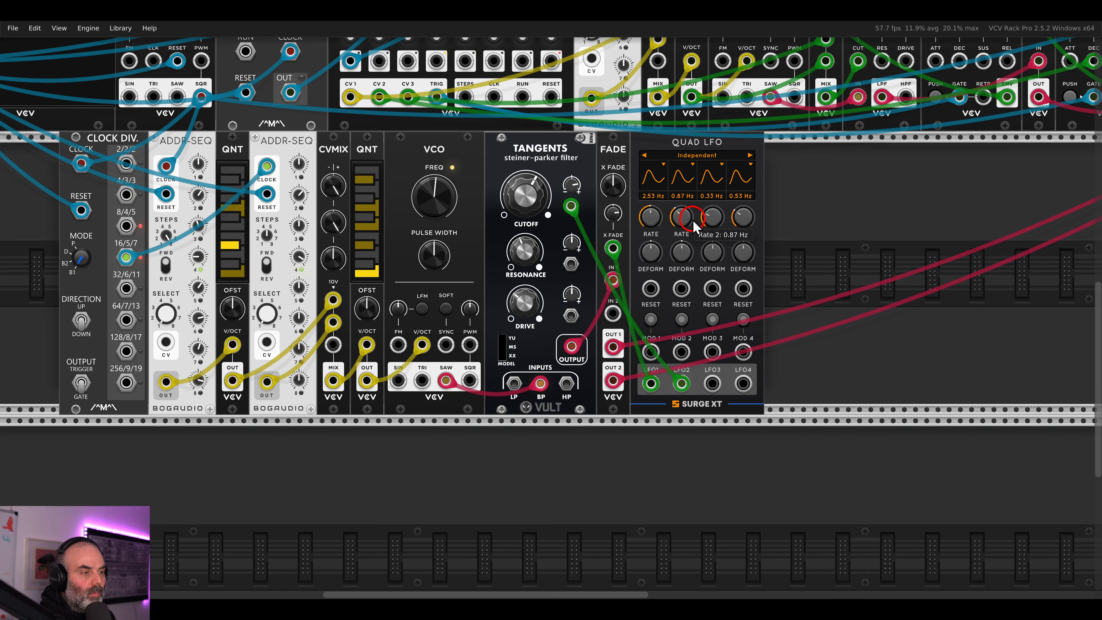
scroll(693, 224, "right", 3)
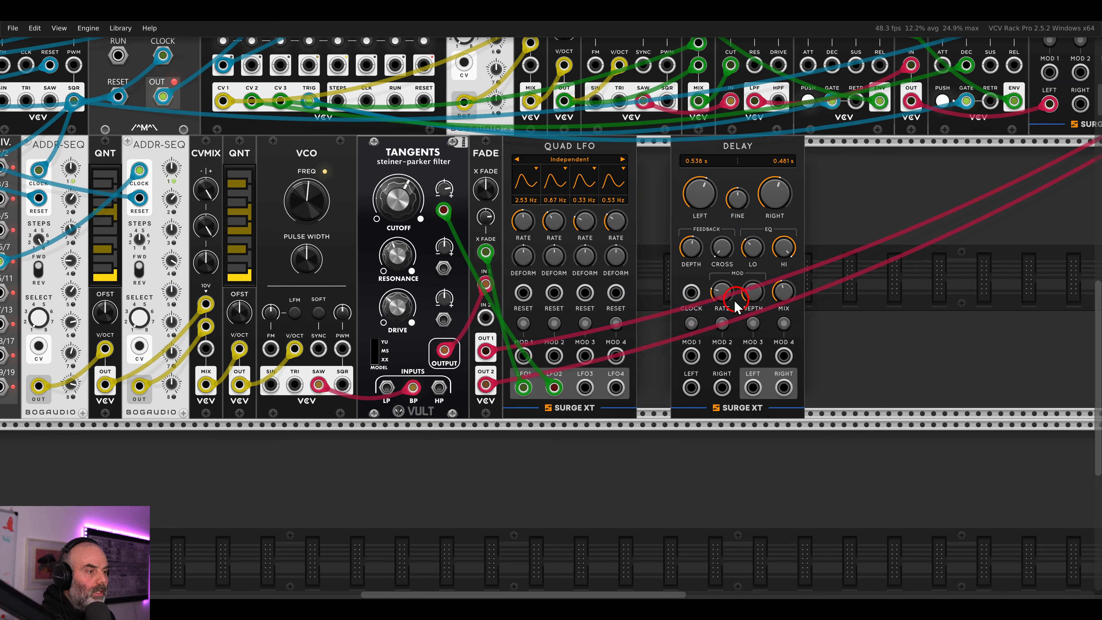
left_click_drag(735, 301, 699, 301)
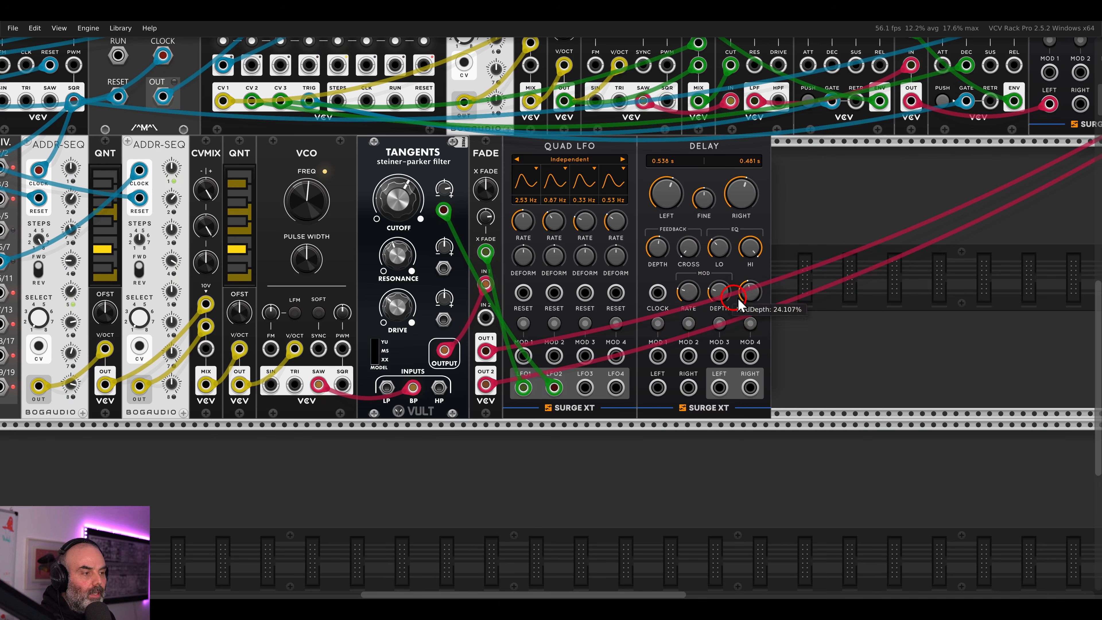
- Add a galaxy reverb module directly after the second voice's DELAY
right_click(824, 282)
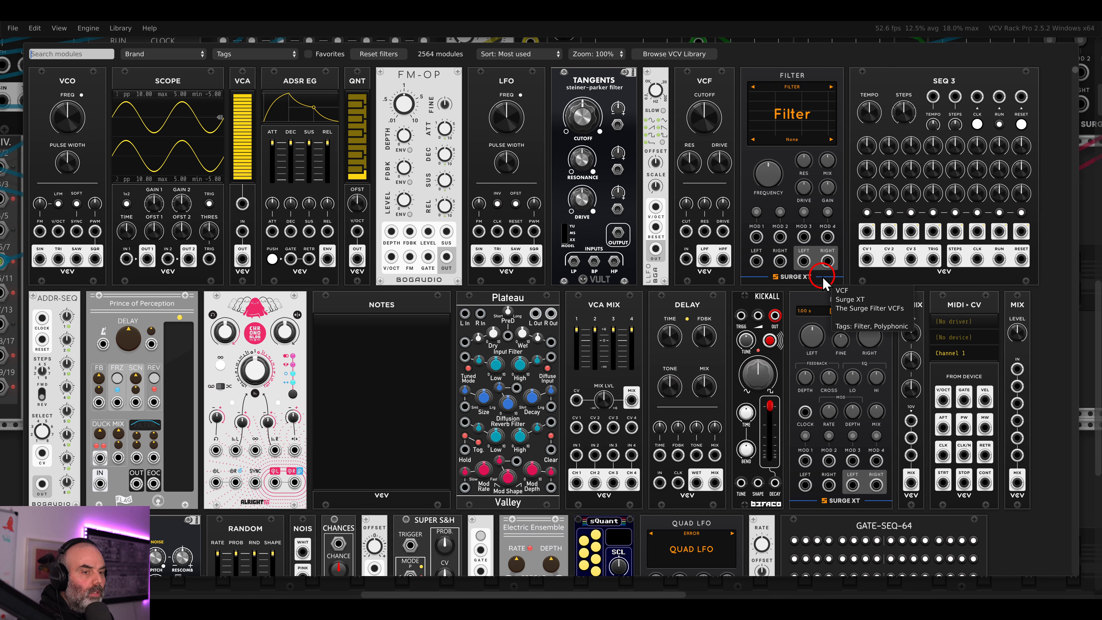
type("gala")
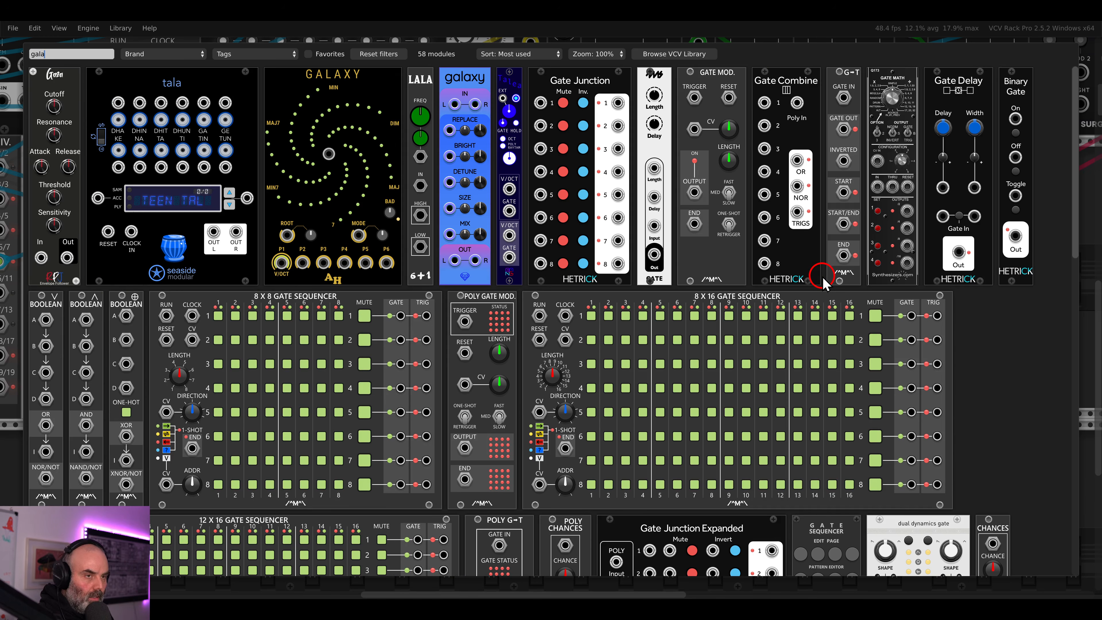
left_click(476, 106)
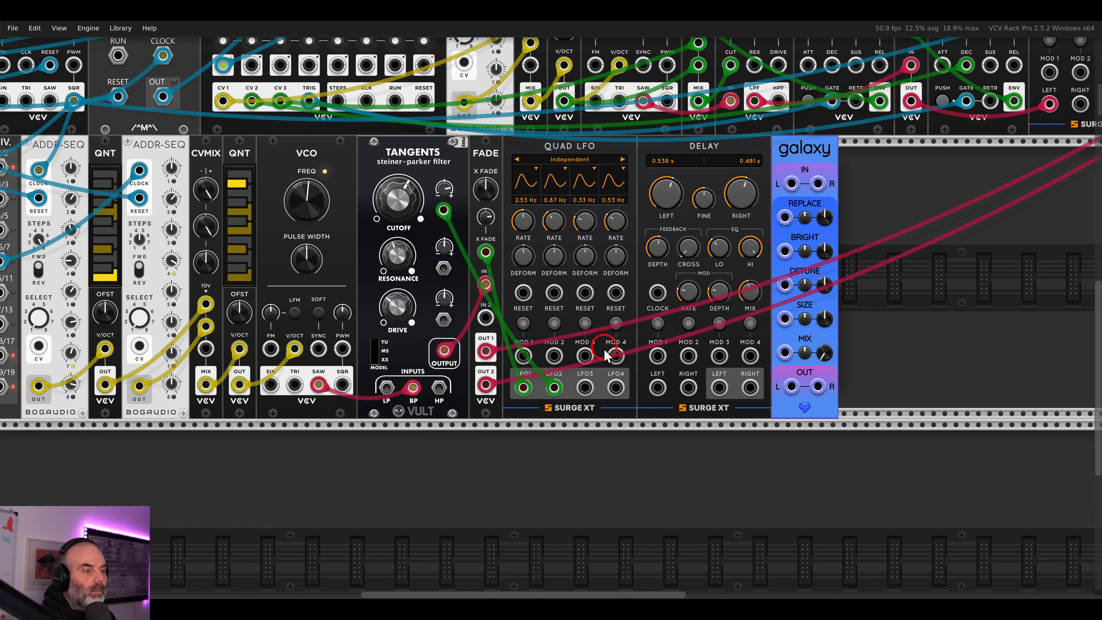
- Repatch FADE's two outputs into DELAY's left and right inputs, and patch DELAY's stereo outputs into galaxy's inputs
left_click(488, 384, "shift")
left_click(487, 350, "shift")
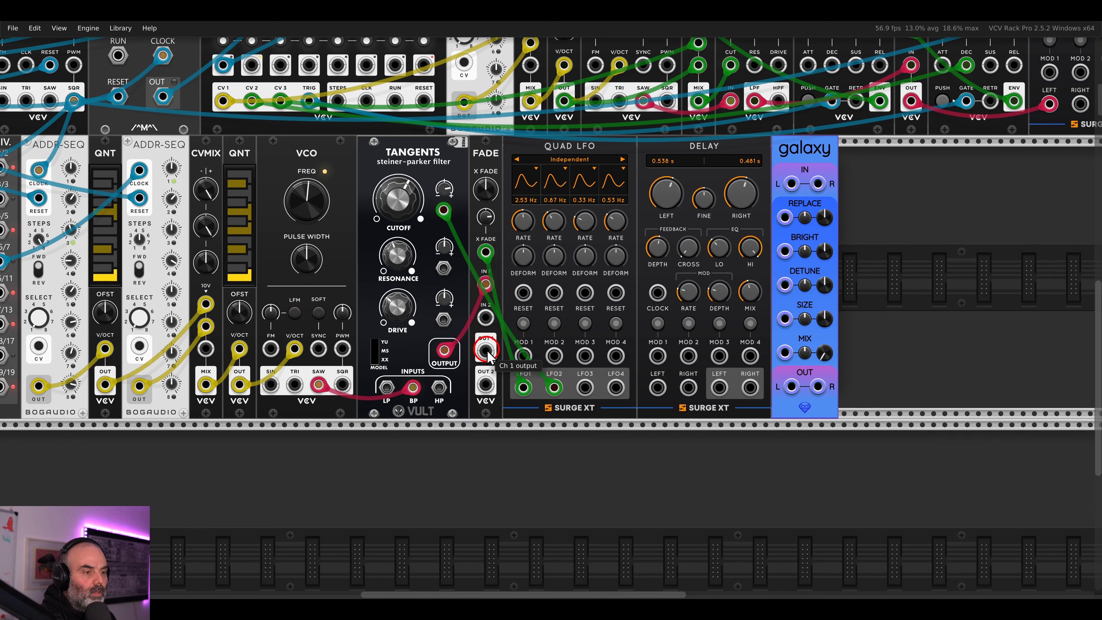
left_click_drag(487, 350, 490, 386)
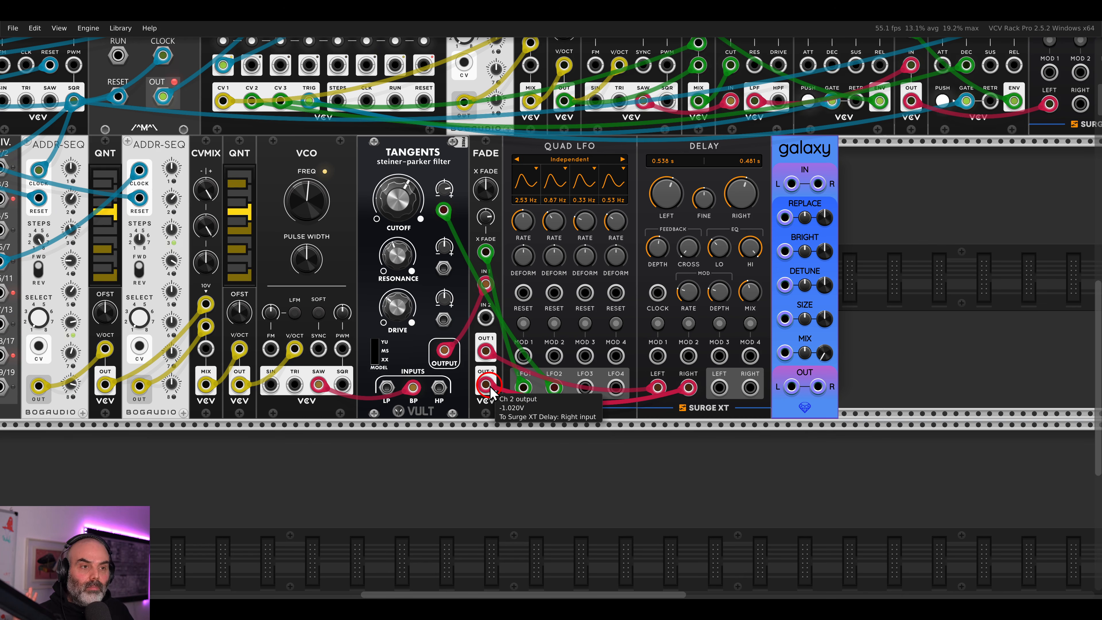
left_click_drag(720, 387, 751, 386)
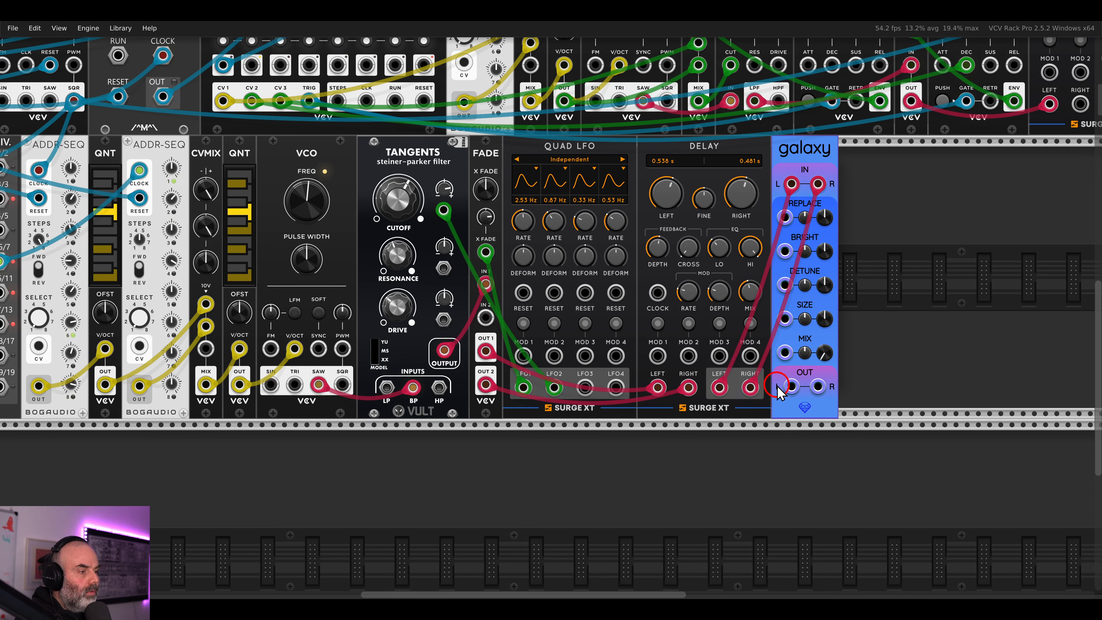
- Clock the second voice's DELAY by patching the LFO's SQR output into its CLOCK input
left_click_drag(657, 297, 519, 229)
key("Left")
key("Up")
key("Up")
key("Right")
key("Down")
- Patch the second galaxy's left and right outputs into channel 2 of VCA MIX 4 STEREO
left_click_drag(608, 350, 438, 349)
key("Right")
key("Up")
key("Down")
key("Left")
key("Left")
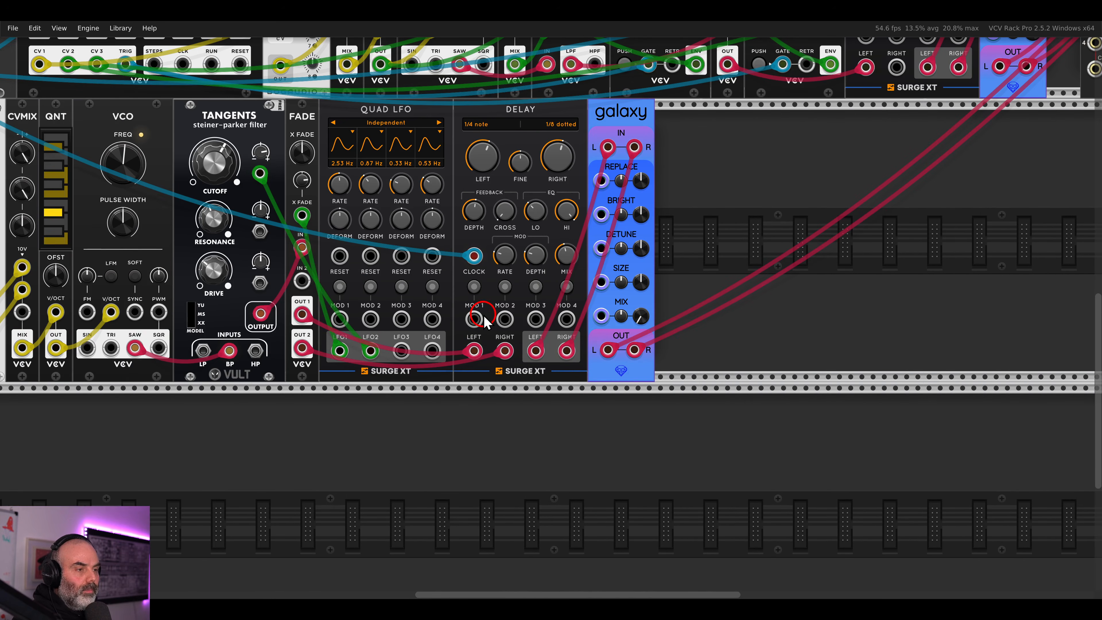
- Set both of the second voice's DELAY times to 1/4 dotted and raise its galaxy Mix to about 0.32
key("Up")
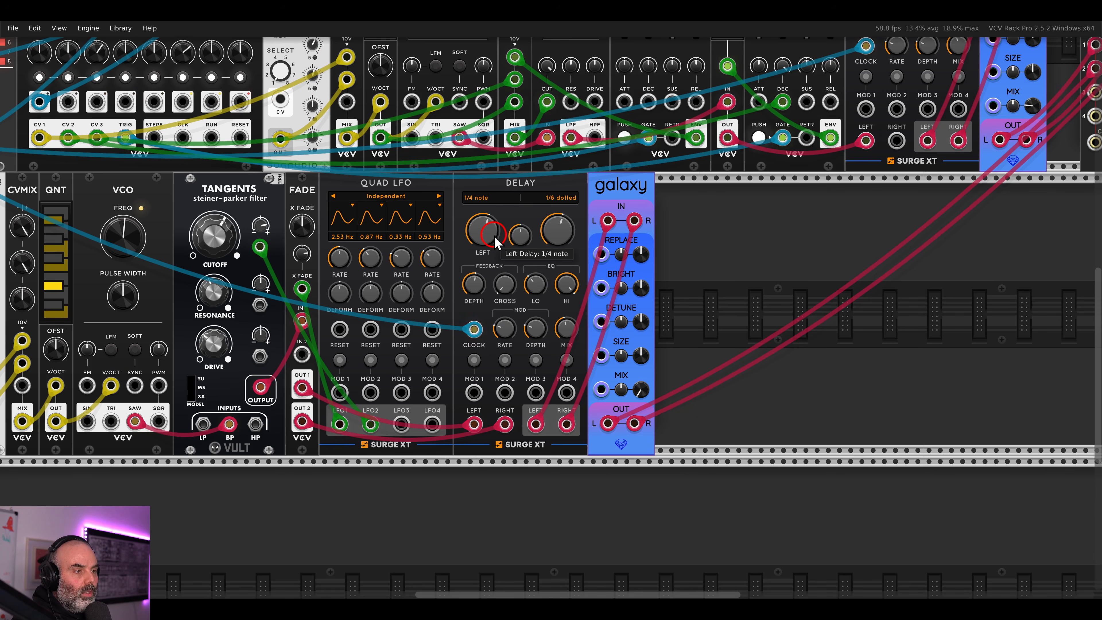
left_click_drag(493, 231, 557, 225)
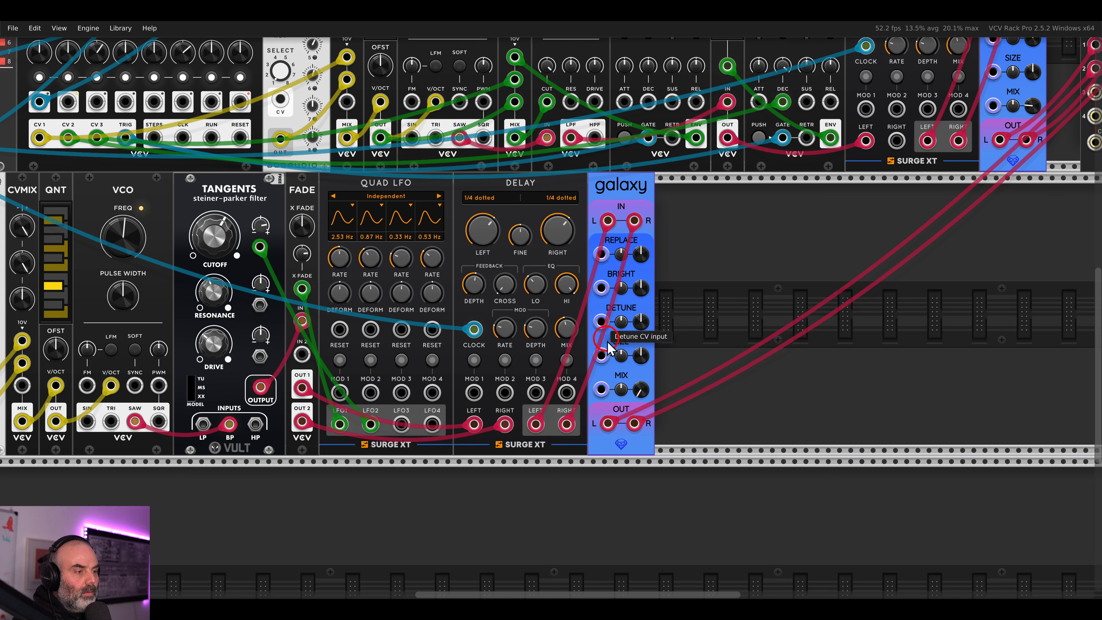
left_click_drag(641, 390, 638, 348)
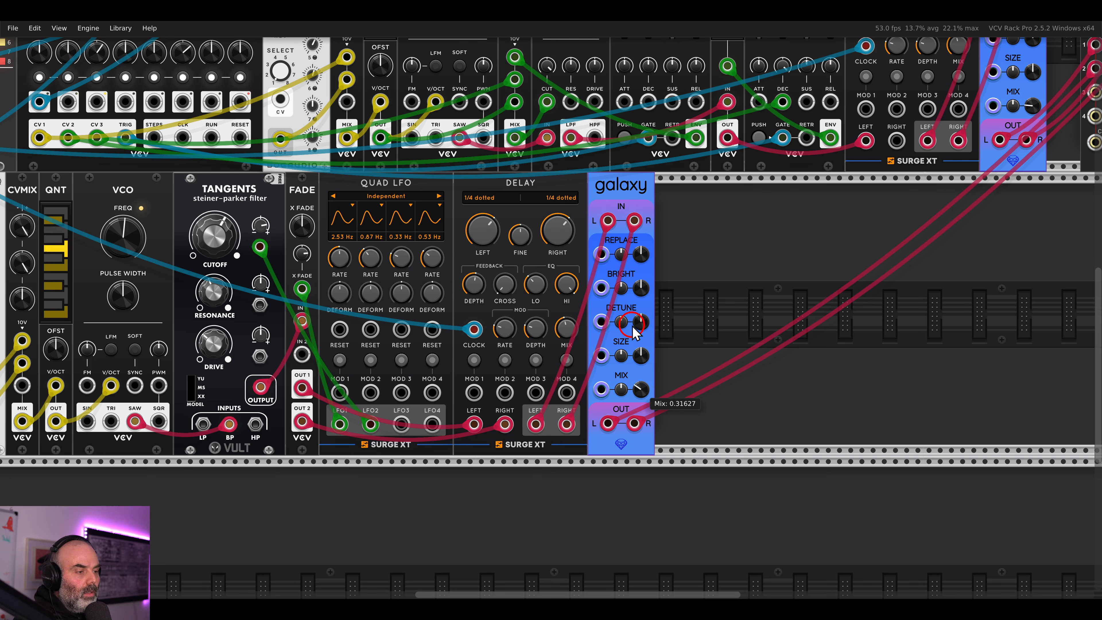
- Raise channel 2's level on VCA MIX 4 STEREO and bring channel 1's level up to 3.6259 dB
key("Right")
key("Up")
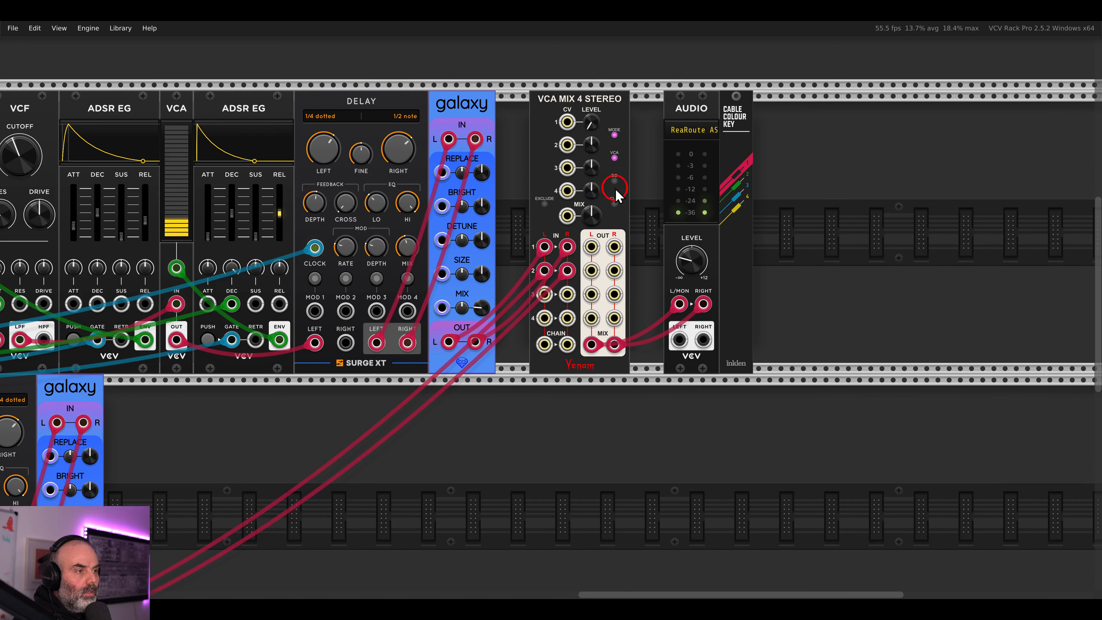
left_click_drag(589, 149, 569, 91)
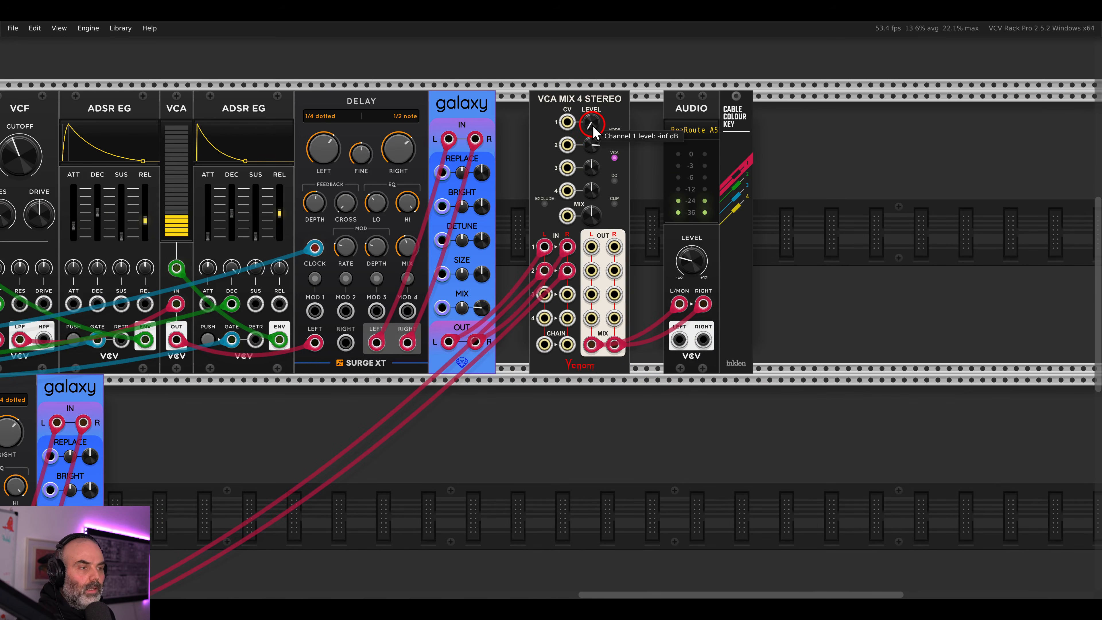
mouse_move(593, 128)
left_mouse_down()
mouse_move(587, 61)
mouse_move(590, 116)
mouse_move(571, 93)
mouse_move(586, 113)
left_mouse_up()
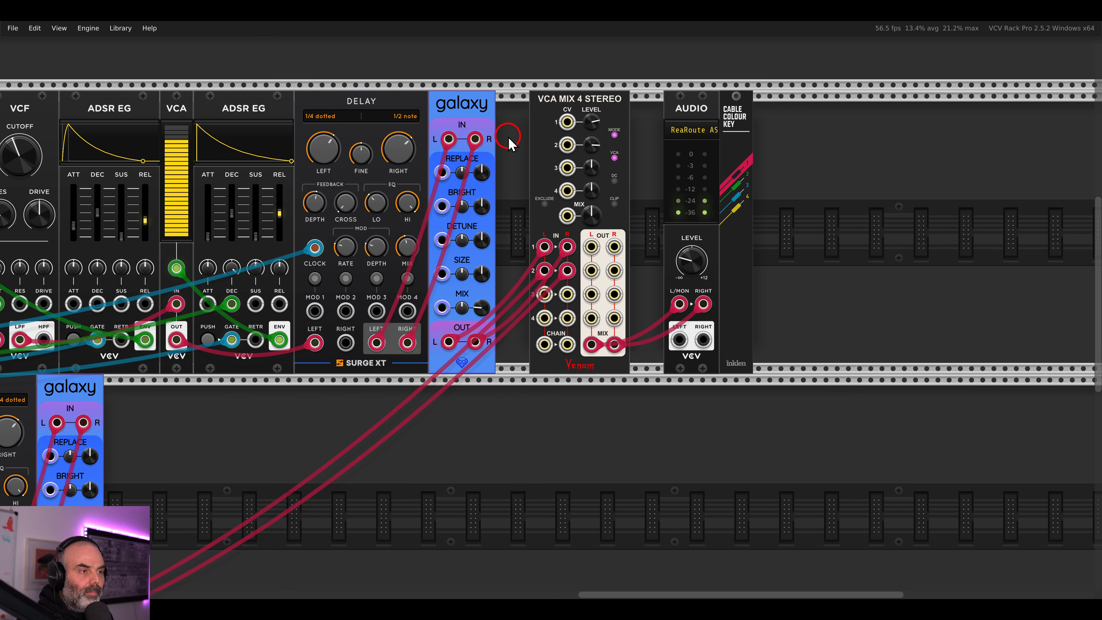
- Review the complete two-voice patch across both rows of modules
scroll(509, 143, "down", 1)
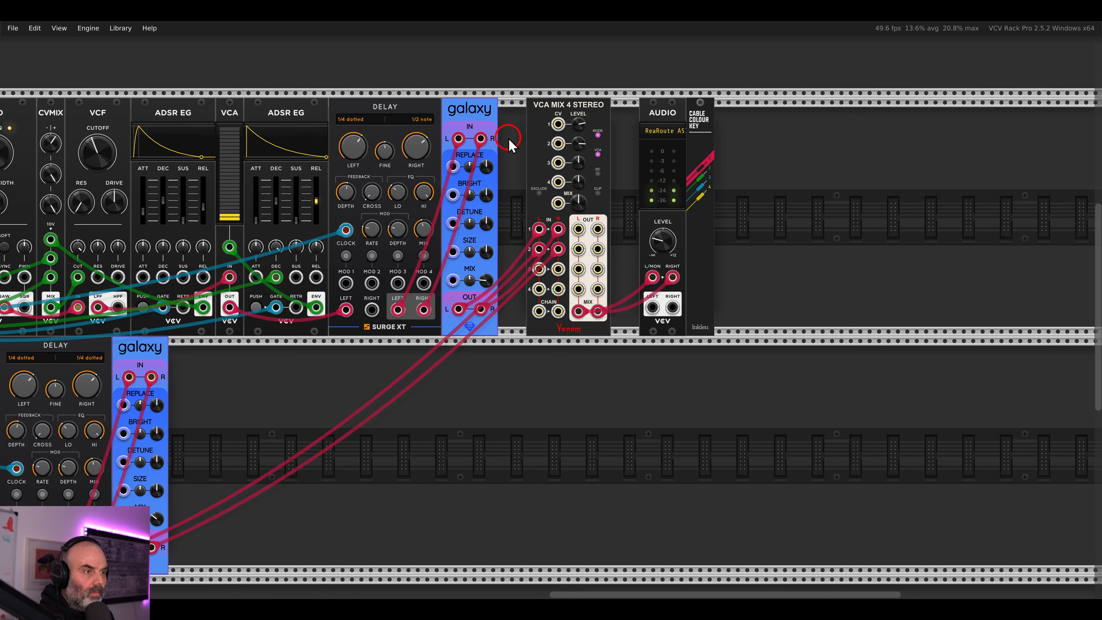
left_click_drag(510, 164, 782, 154)
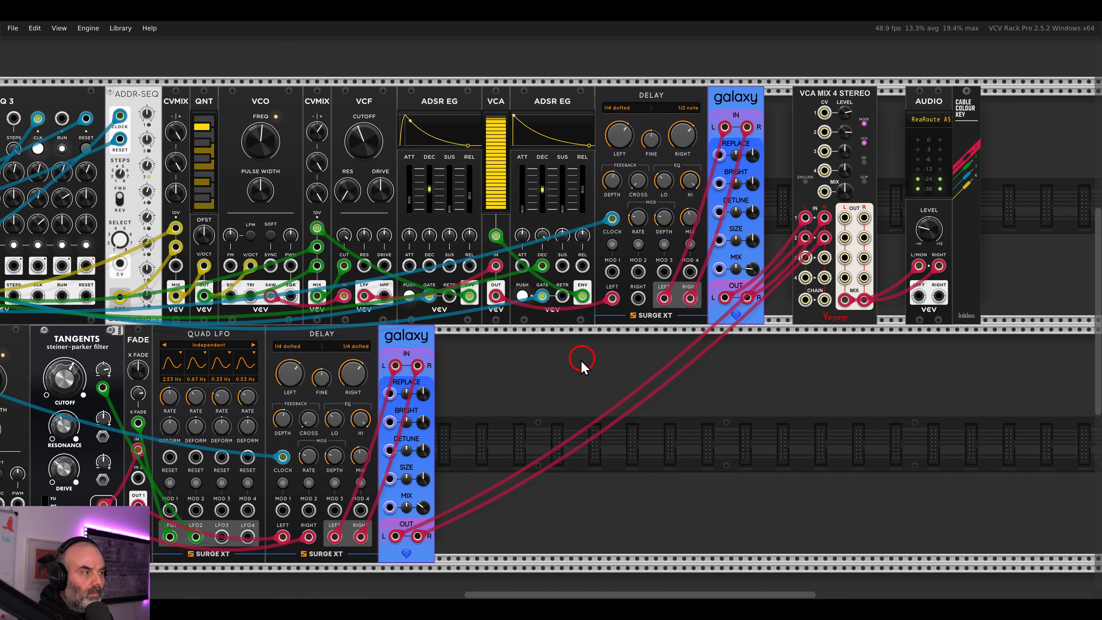
left_click_drag(506, 352, 809, 291)
left_click_drag(448, 249, 704, 285)
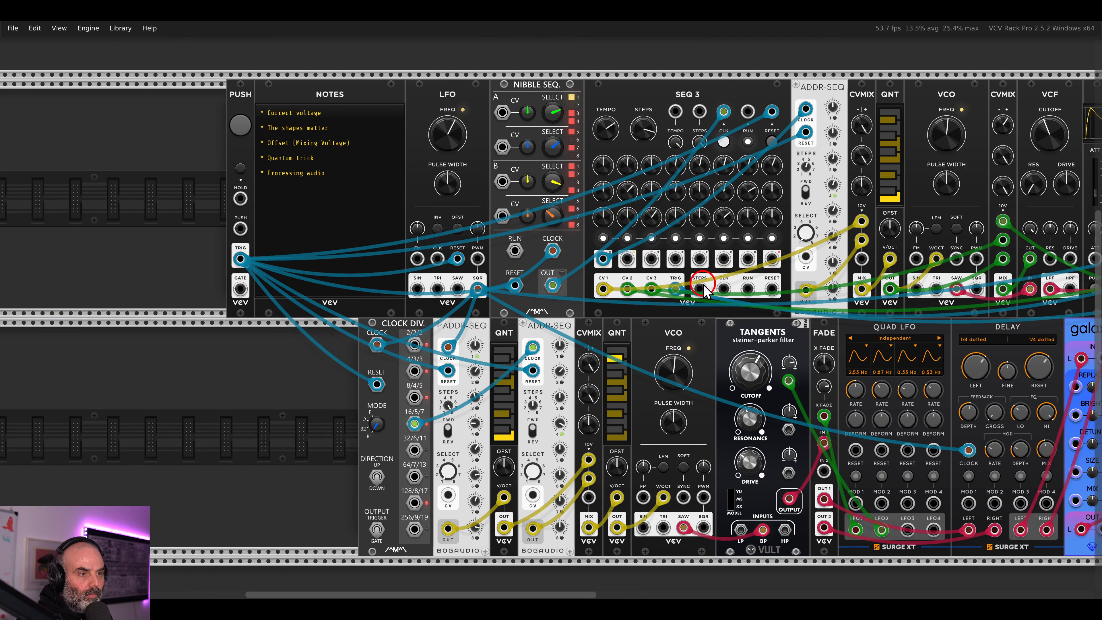
left_click_drag(740, 293, 523, 267)
left_click_drag(834, 319, 362, 295)
left_click(299, 318)
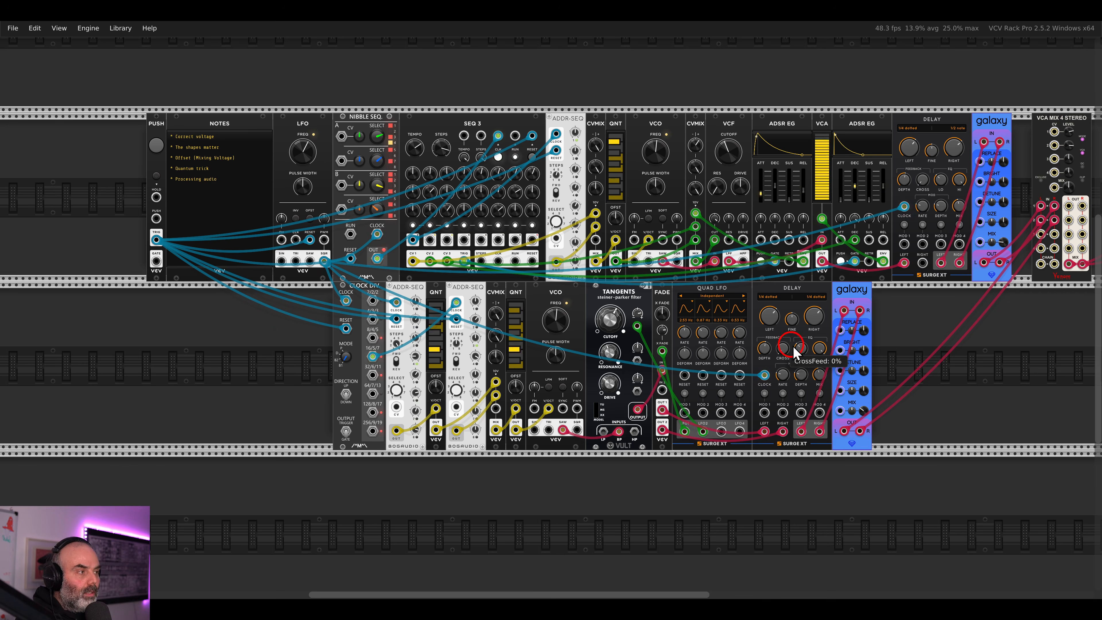
- Add a VCO, a QNT quantizer and a SCOPE side by side in the empty row below the second voice
scroll(606, 378, "down", 3)
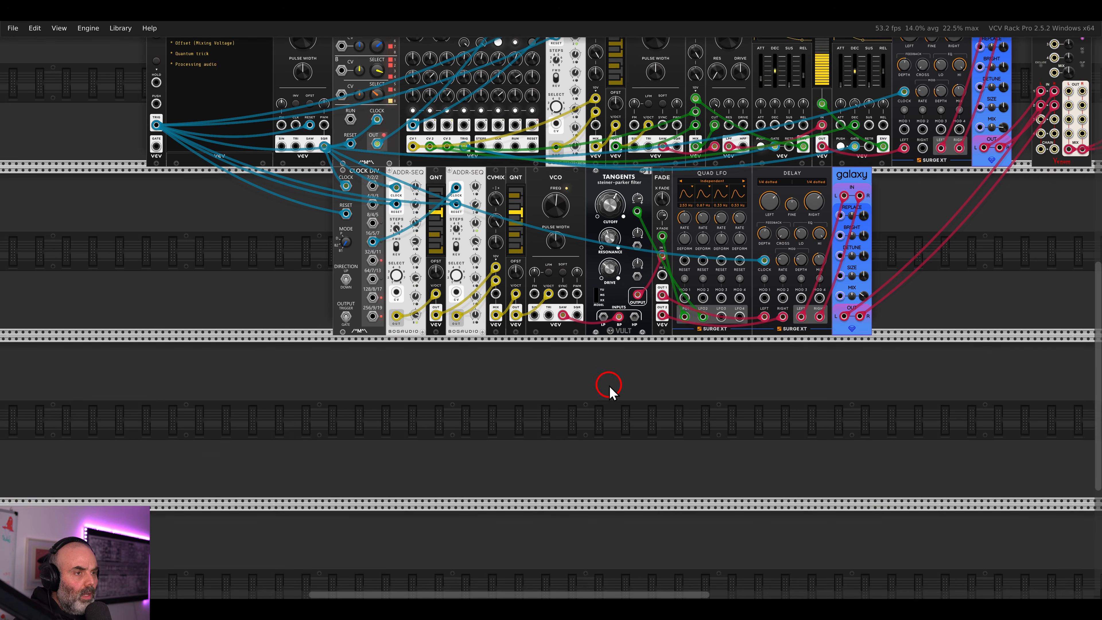
right_click(605, 377)
key("BackSpace")
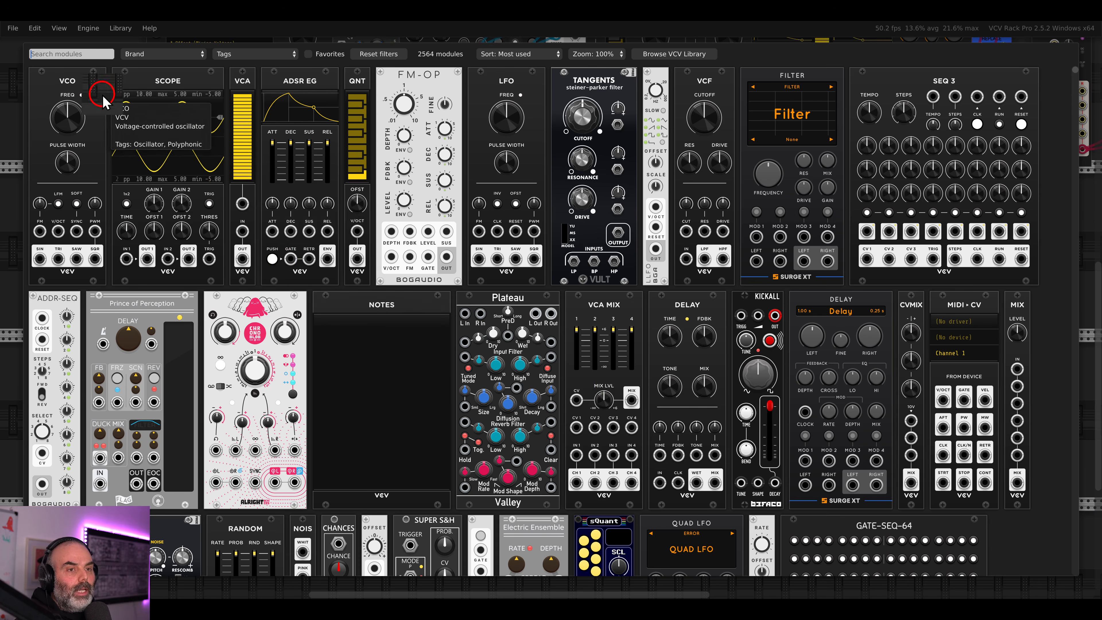
left_click(102, 100)
right_click(561, 438)
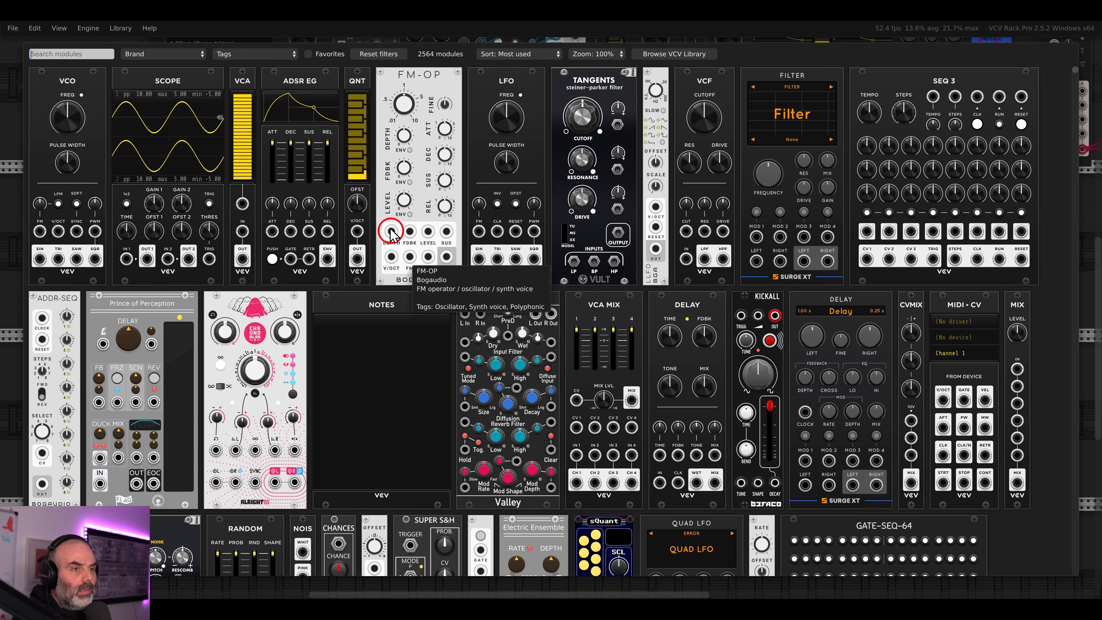
left_click(357, 144)
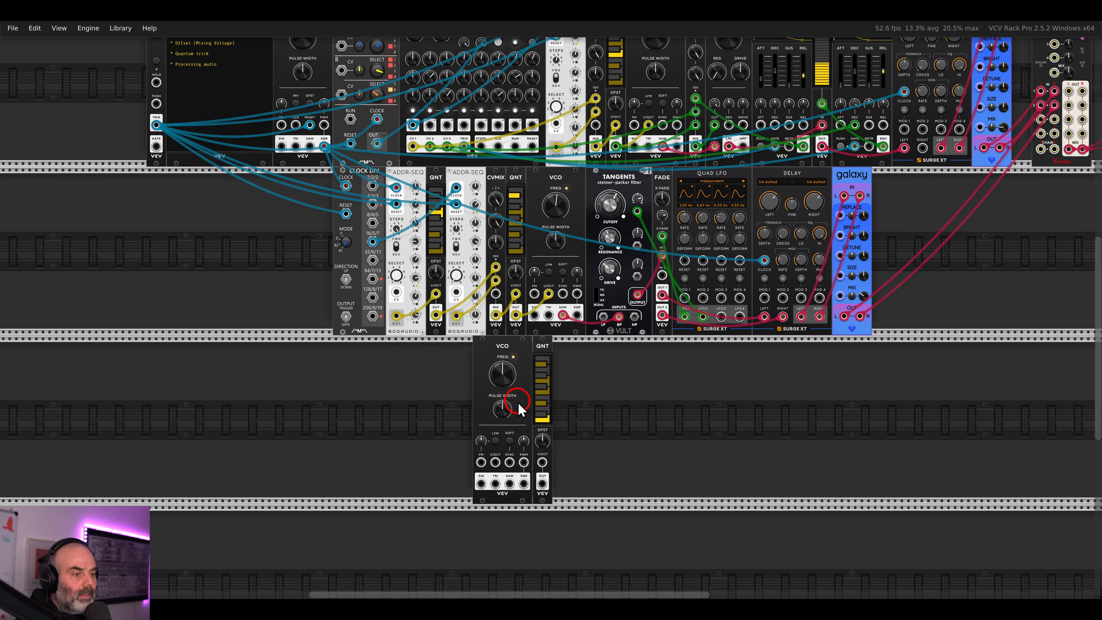
right_click(561, 465)
left_click_drag(201, 160, 530, 435)
- Enable all twelve notes in the new QNT quantizer
left_click(533, 380)
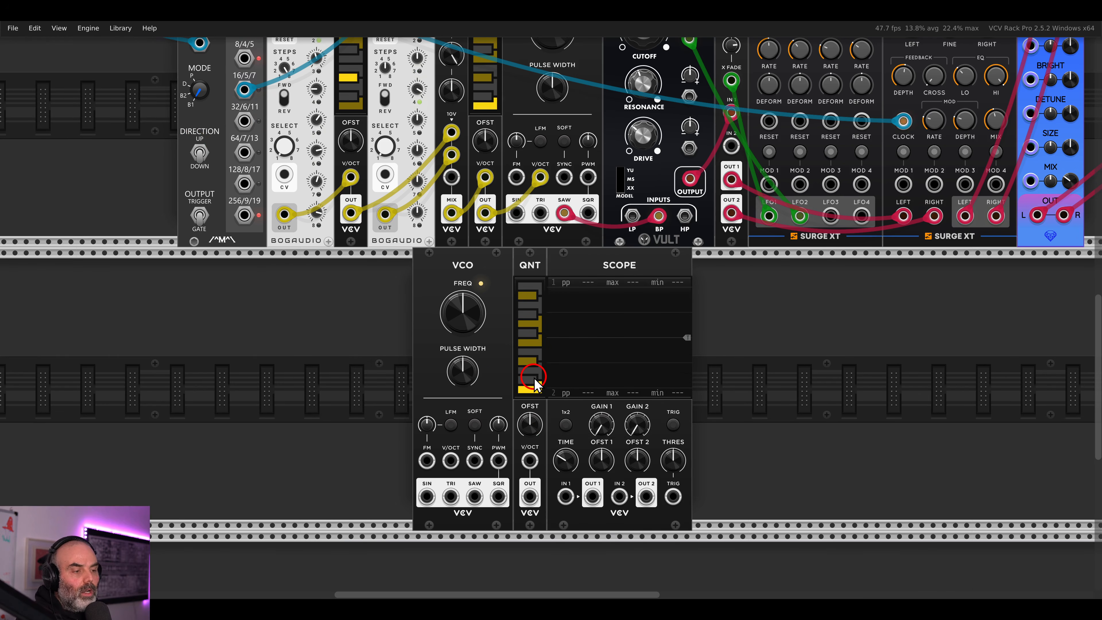
left_click(538, 370)
left_click(540, 353)
left_click(534, 332)
left_click(531, 314)
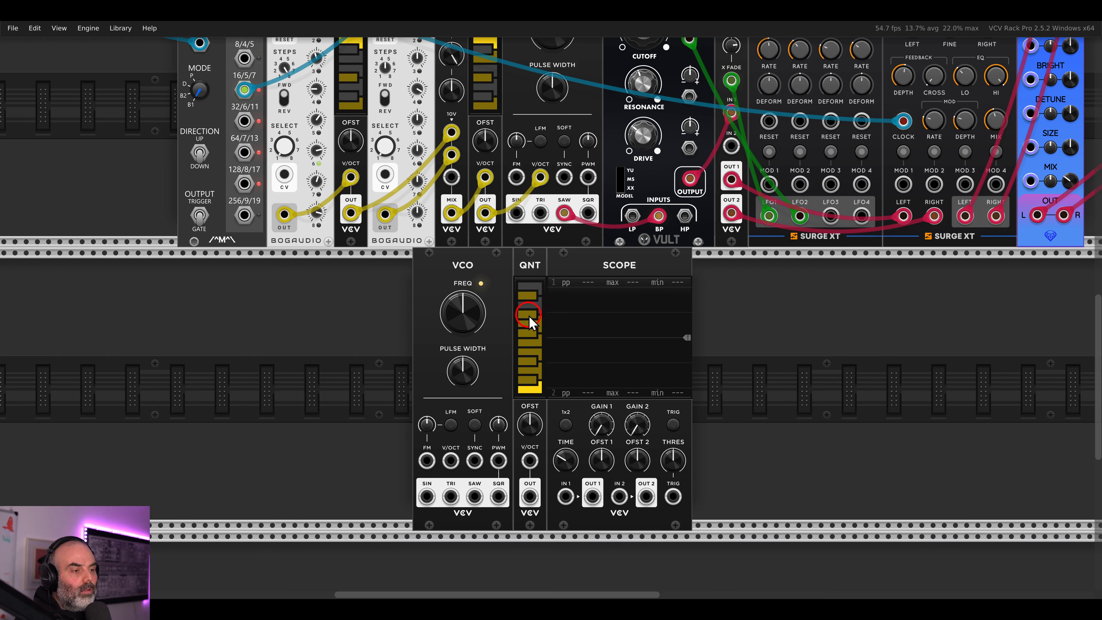
left_click(538, 304)
left_click(540, 291)
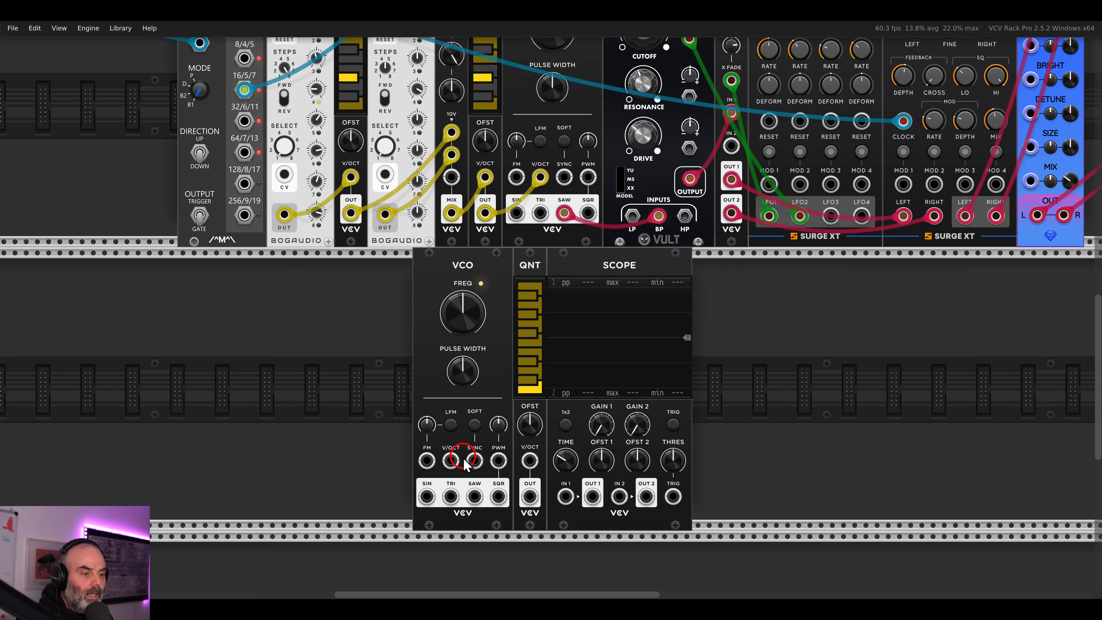
- Patch the new VCO's TRI output towards SCOPE's IN 1 and turn down channel 1 on VCA MIX 4 STEREO
left_click_drag(451, 497, 566, 497)
scroll(717, 412, "right", 20)
scroll(717, 412, "up", 16)
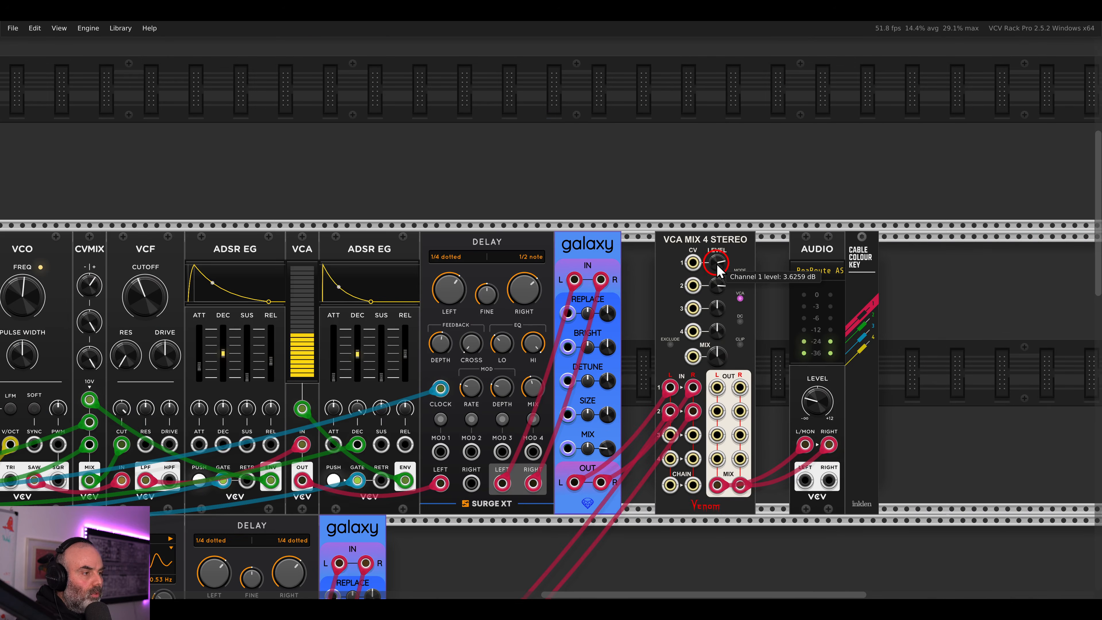
left_click_drag(717, 264, 721, 324)
key("Left")
- Route the VCO's TRI signal through QNT into SCOPE's IN 1, and send SCOPE's OUT 1 to the stereo mixer
key("Down")
left_click_drag(673, 440, 516, 445)
mouse_move(491, 405)
left_mouse_down()
mouse_move(479, 292)
mouse_move(591, 325)
mouse_move(555, 280)
left_mouse_up()
left_click(599, 369)
scroll(591, 330, "up", 3)
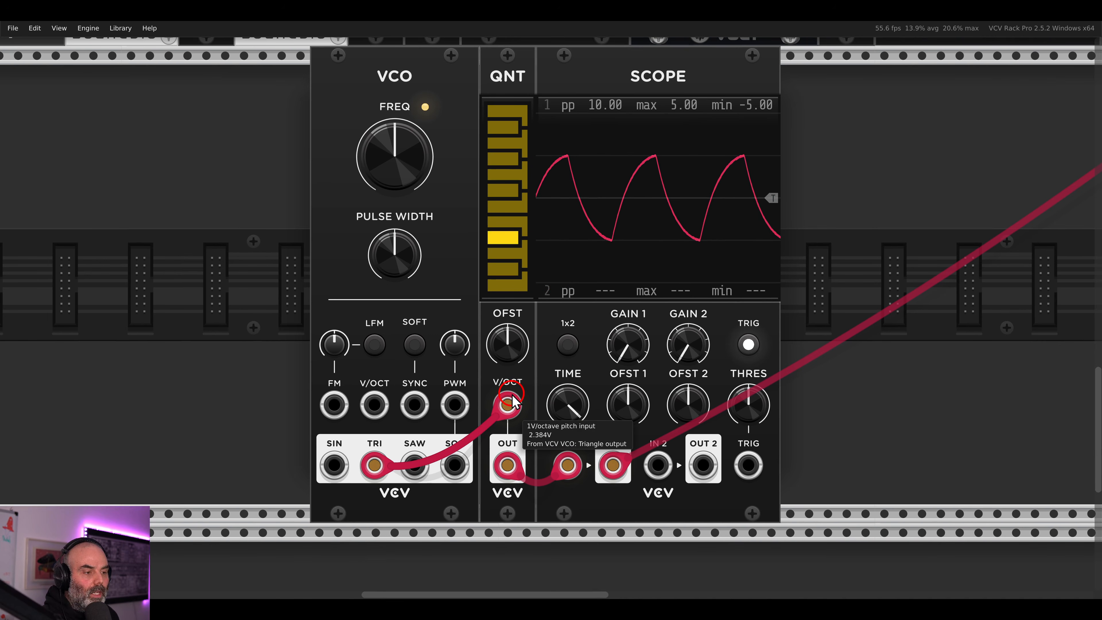
- Disable every note in the new QNT except the lowest one, C
mouse_move(507, 405)
left_mouse_down()
mouse_move(527, 404)
mouse_move(569, 460)
mouse_move(515, 410)
mouse_move(583, 467)
mouse_move(506, 401)
left_mouse_up()
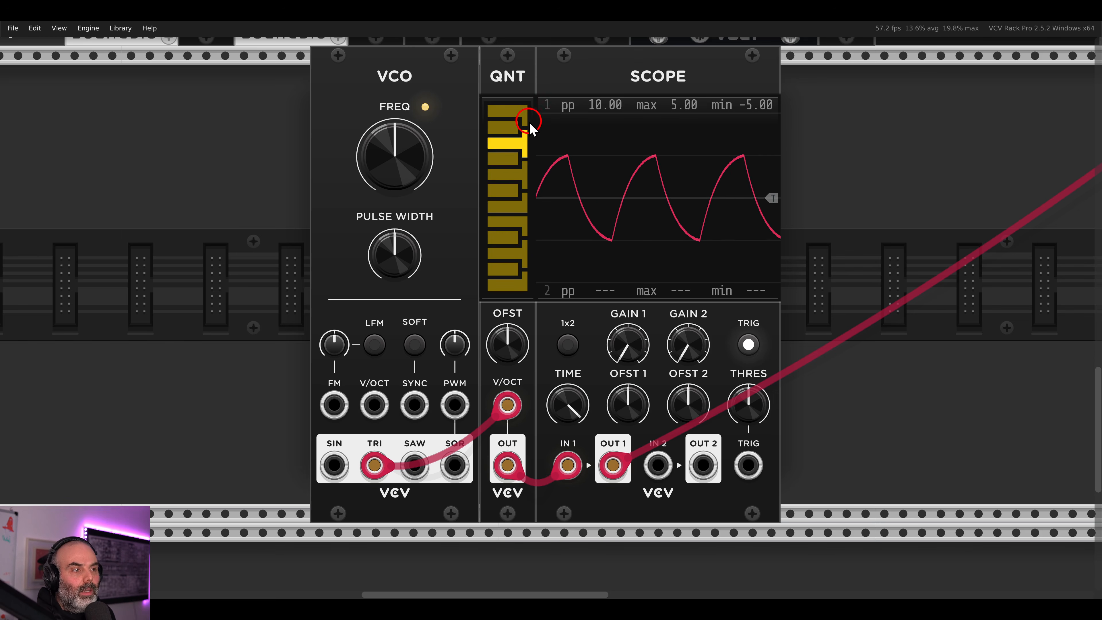
left_click(516, 124)
mouse_move(516, 123)
left_mouse_down()
mouse_move(513, 270)
mouse_move(629, 210)
left_mouse_up()
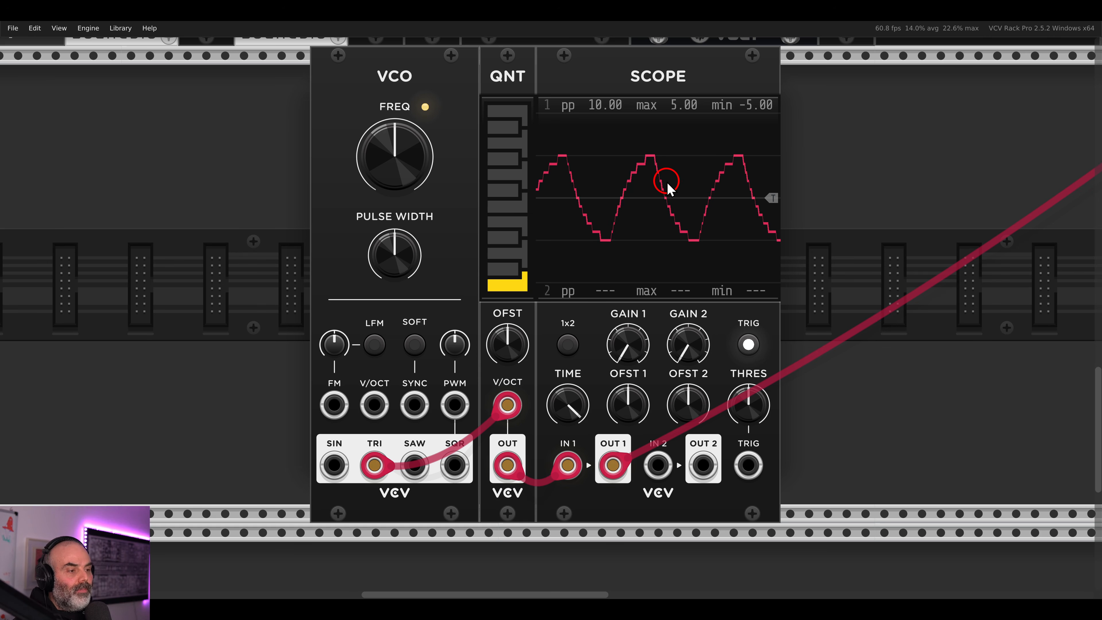
- Lower the new VCO's frequency and set it to the note D2
mouse_move(408, 148)
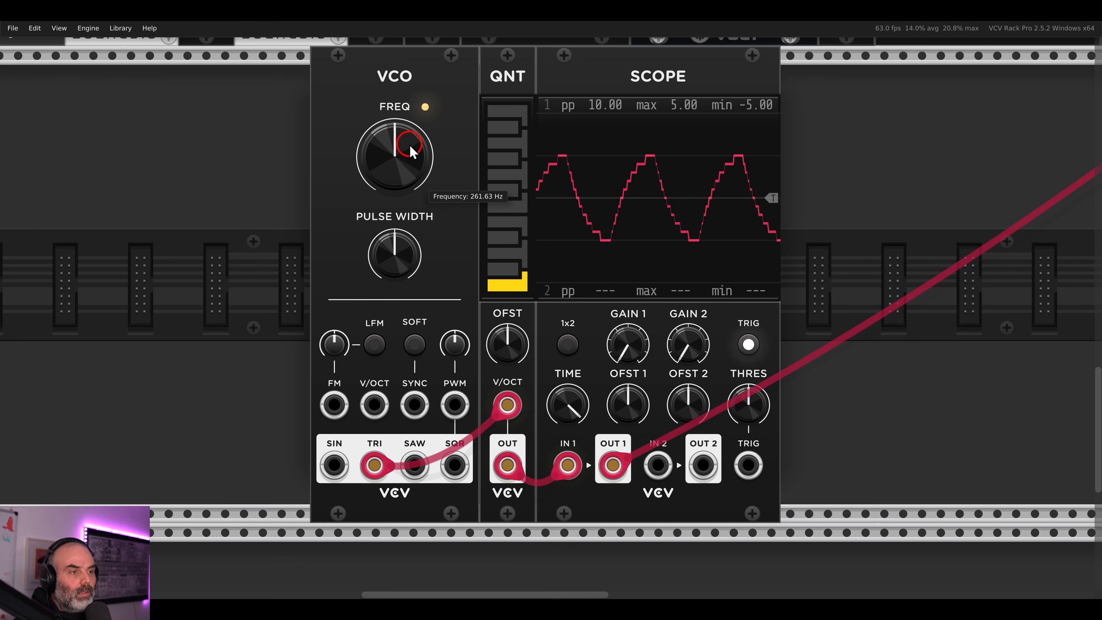
mouse_move(408, 147)
left_mouse_down()
mouse_move(433, 271)
mouse_move(410, 196)
left_mouse_up()
right_click(385, 154)
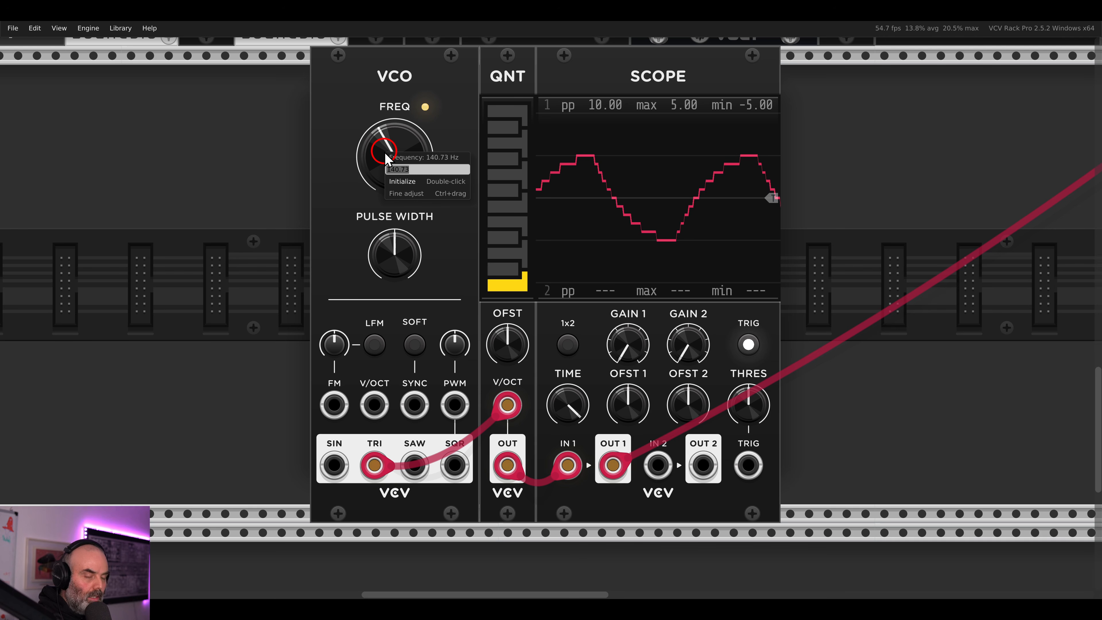
type("d2")
key("Return")
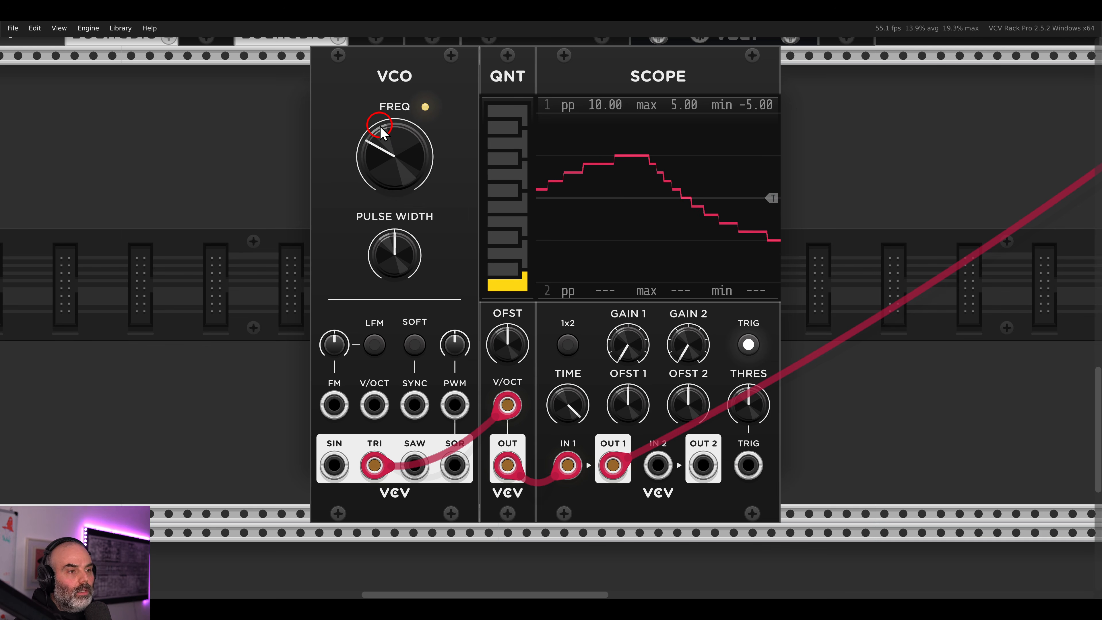
- Move the VCO and QNT away from the SCOPE and set them side by side under the start of the row above
scroll(434, 169, "down", 5)
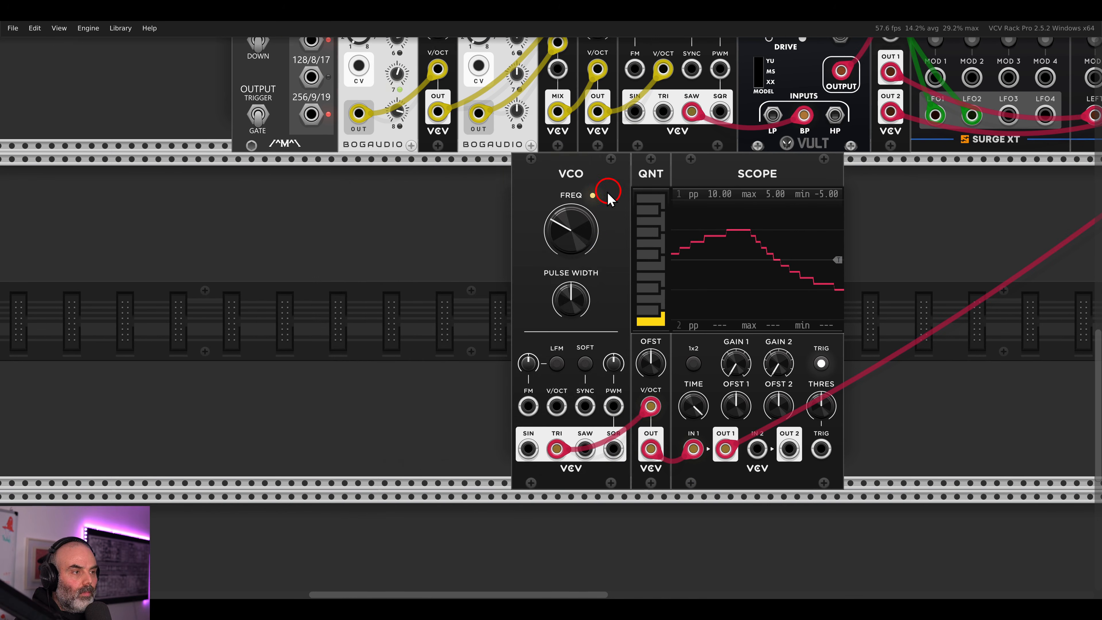
left_click_drag(609, 198, 329, 196)
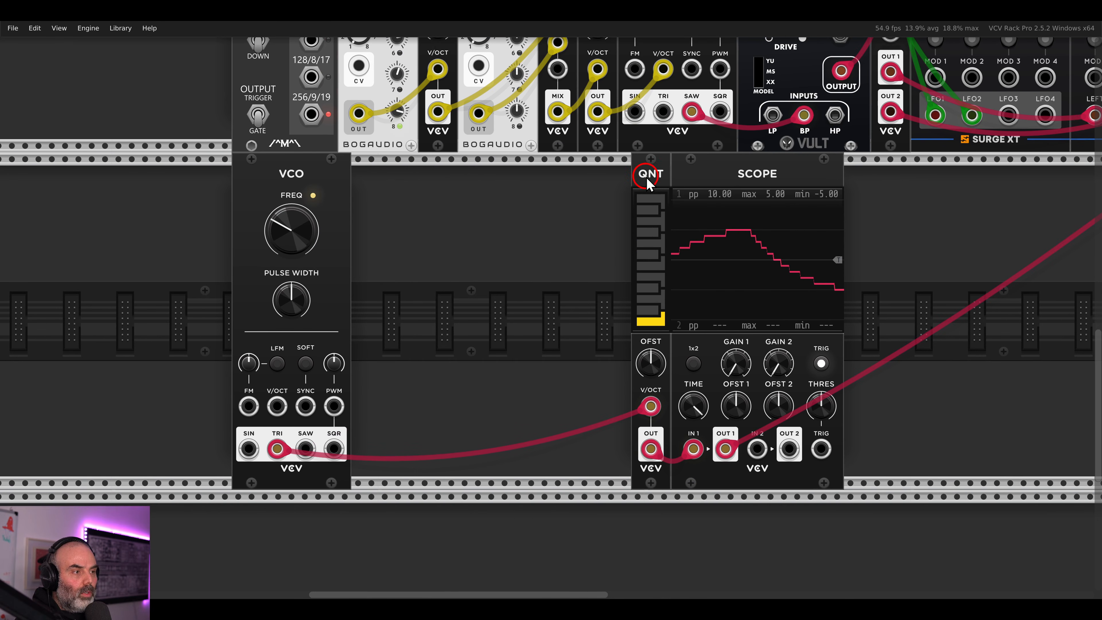
left_click_drag(641, 186, 360, 189)
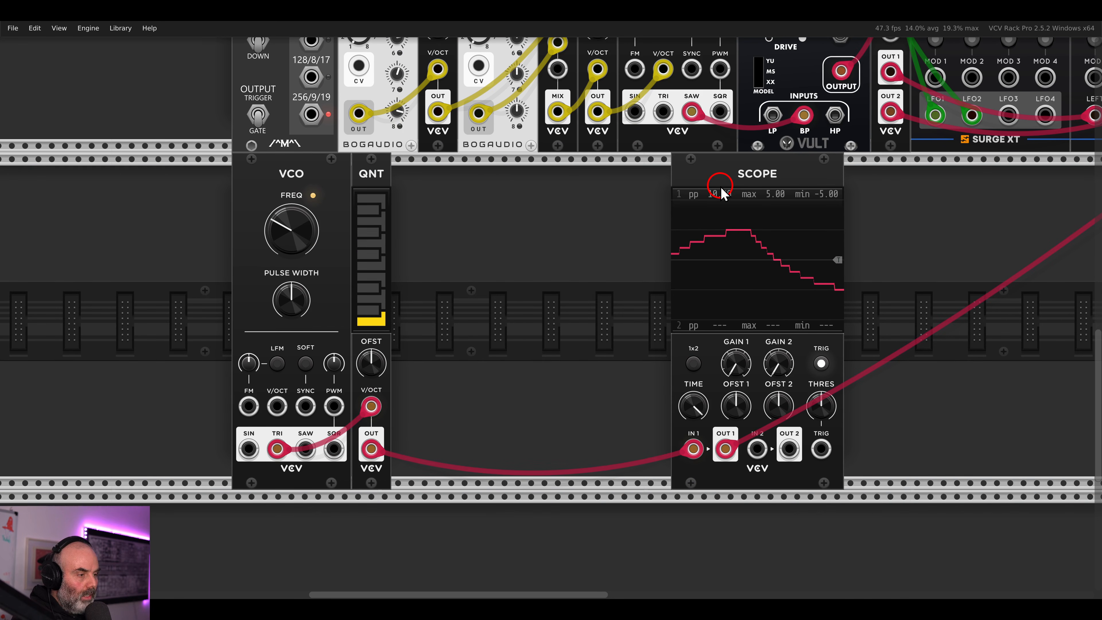
- Replace the SCOPE with a VCA MIX 4 STEREO, searching the module browser for "vca mix"
key("Return")
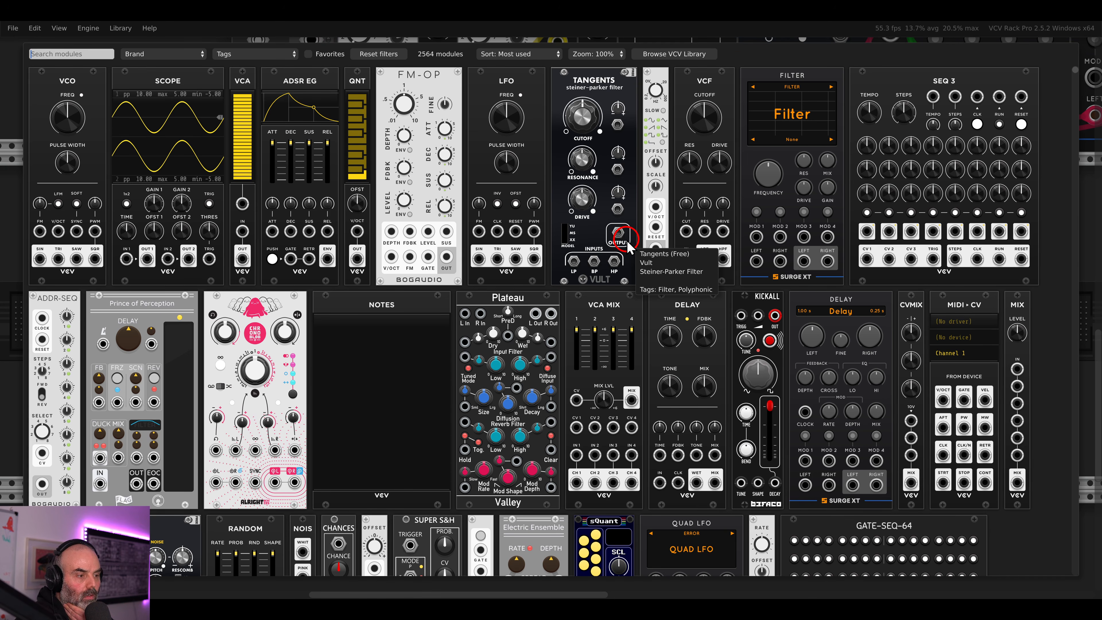
type("c")
key("BackSpace")
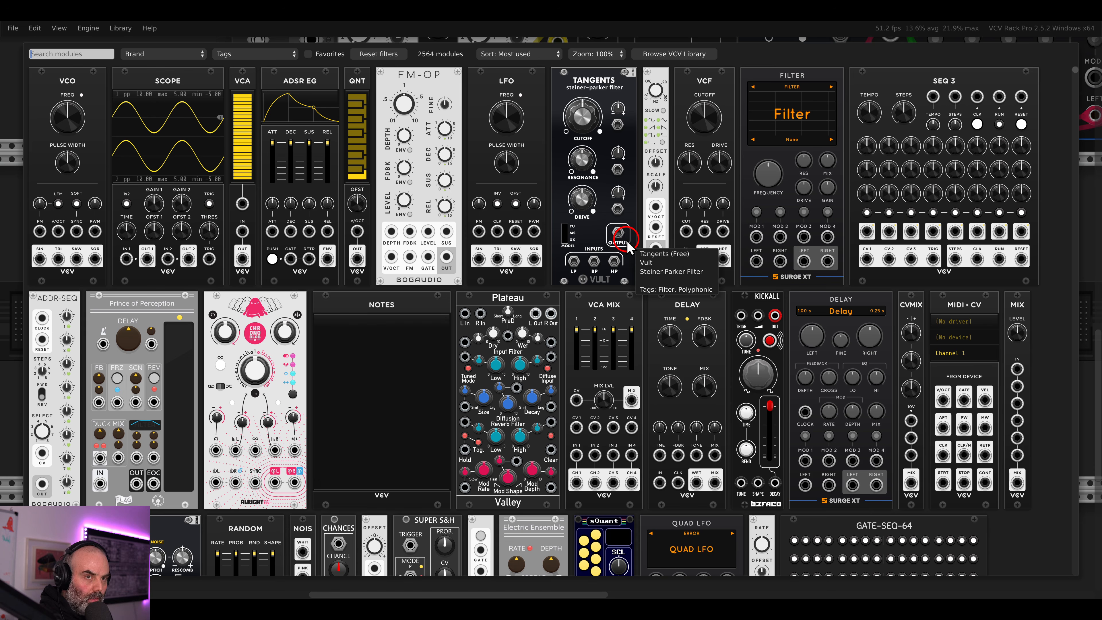
type("vc")
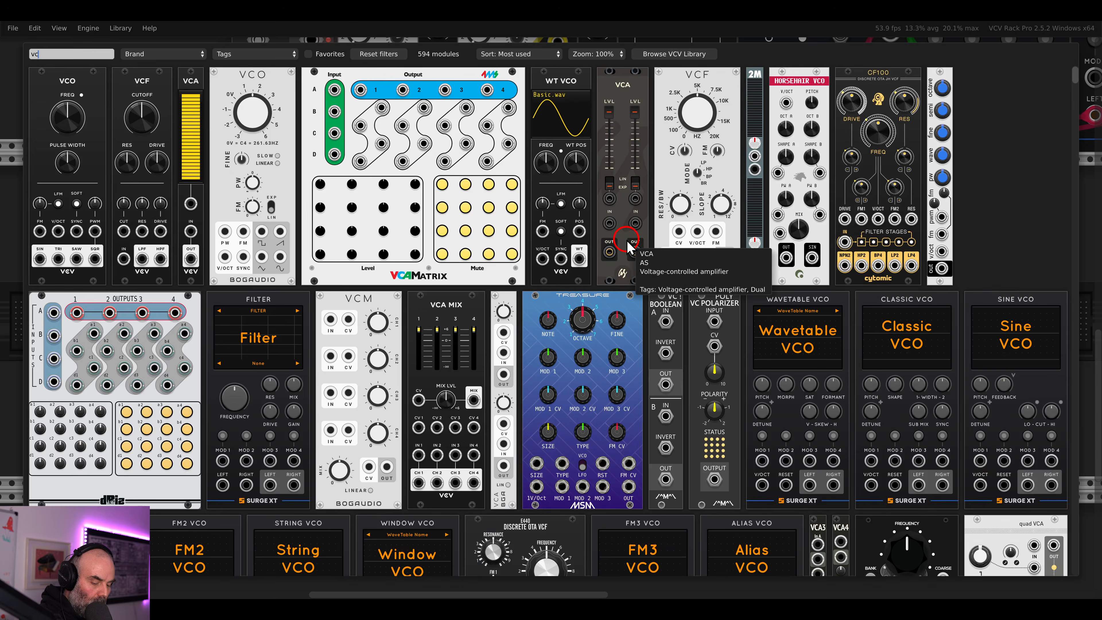
type("a mix")
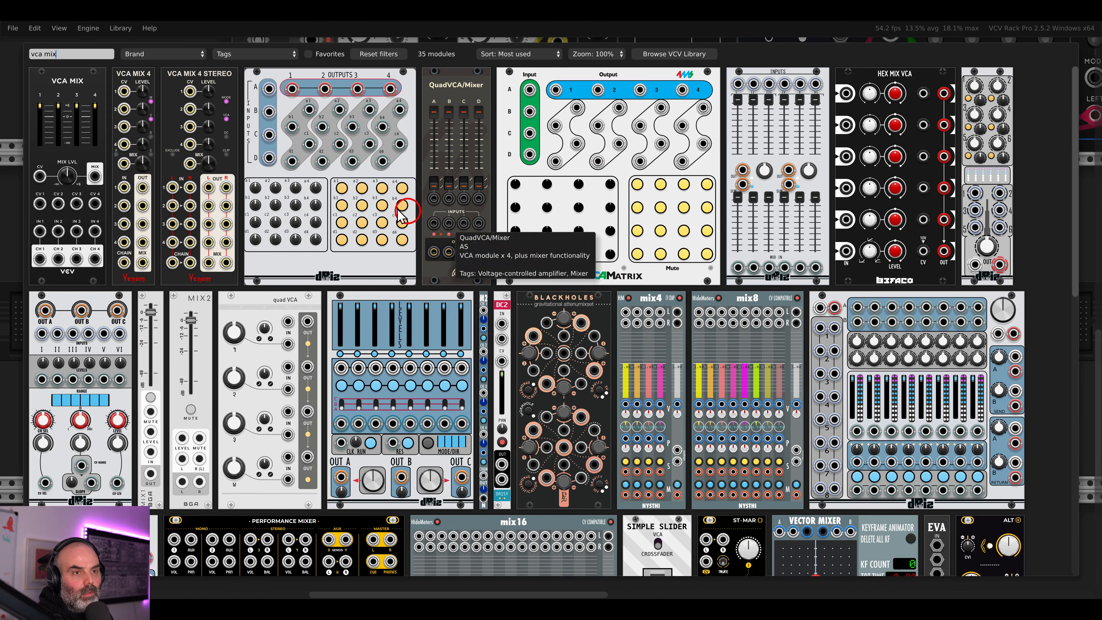
left_click_drag(225, 111, 618, 261)
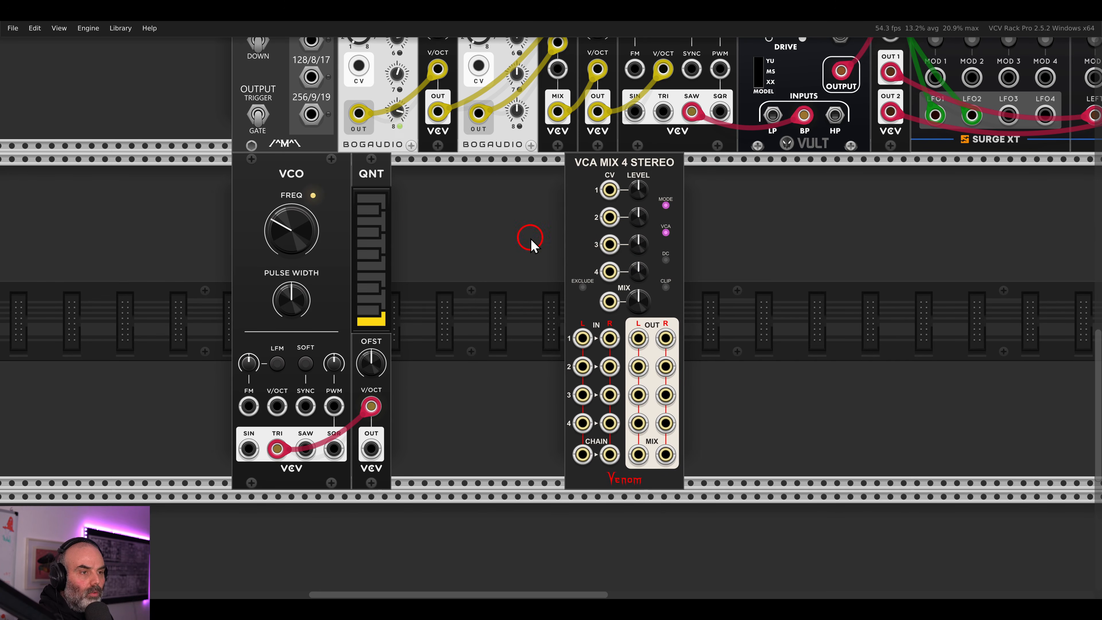
- Duplicate the VCO next to the QNT and set the copy's frequency to the note D3
key("ctrl+d")
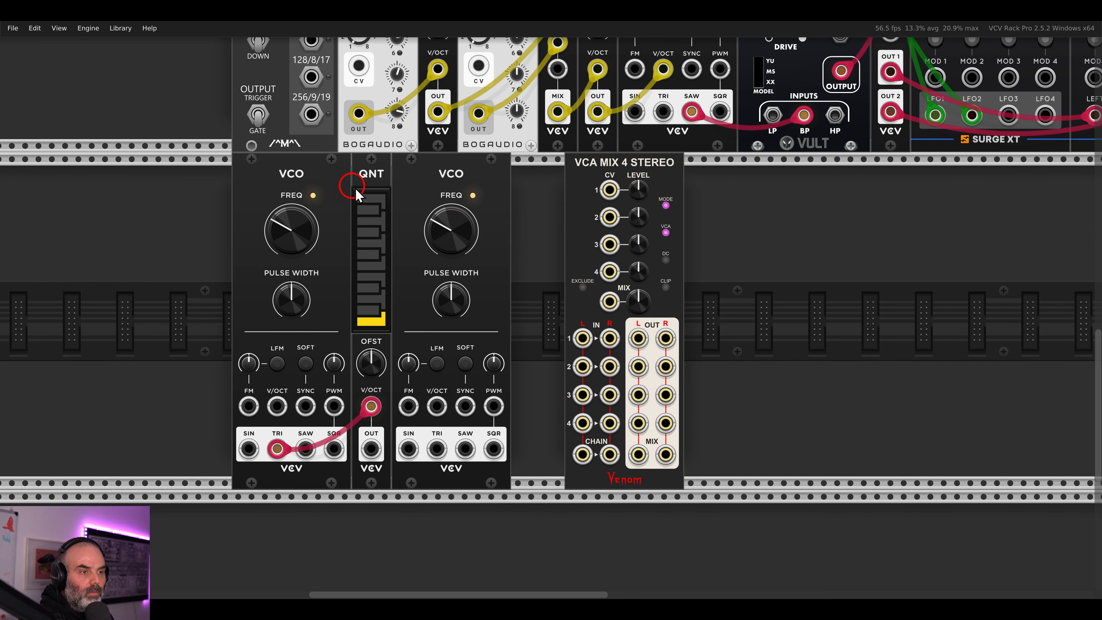
right_click(449, 237)
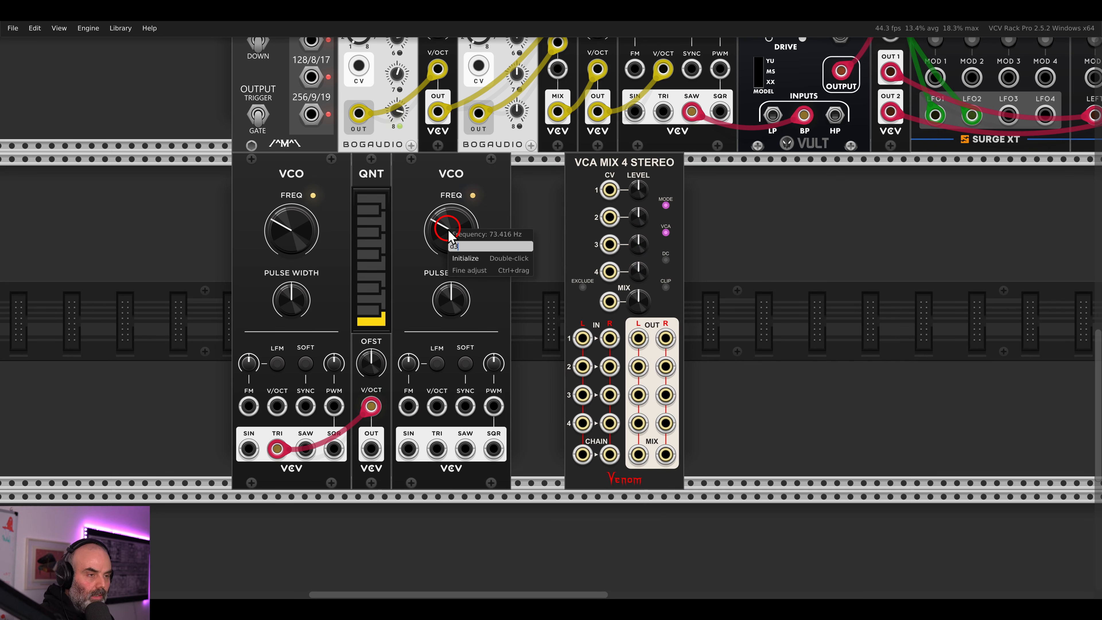
type("d3")
key("Return")
left_click_drag(240, 175, 239, 205)
mouse_move(239, 181)
left_mouse_down()
mouse_move(261, 191)
mouse_move(233, 205)
mouse_move(301, 201)
left_mouse_up()
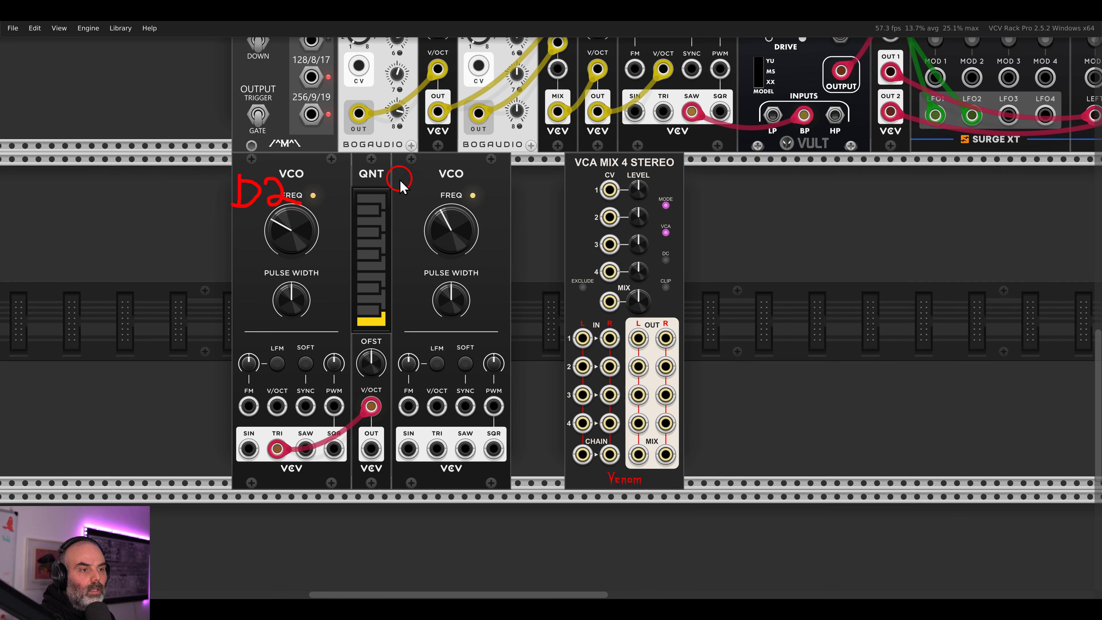
mouse_move(401, 178)
left_mouse_down()
mouse_move(442, 211)
mouse_move(424, 218)
left_mouse_up()
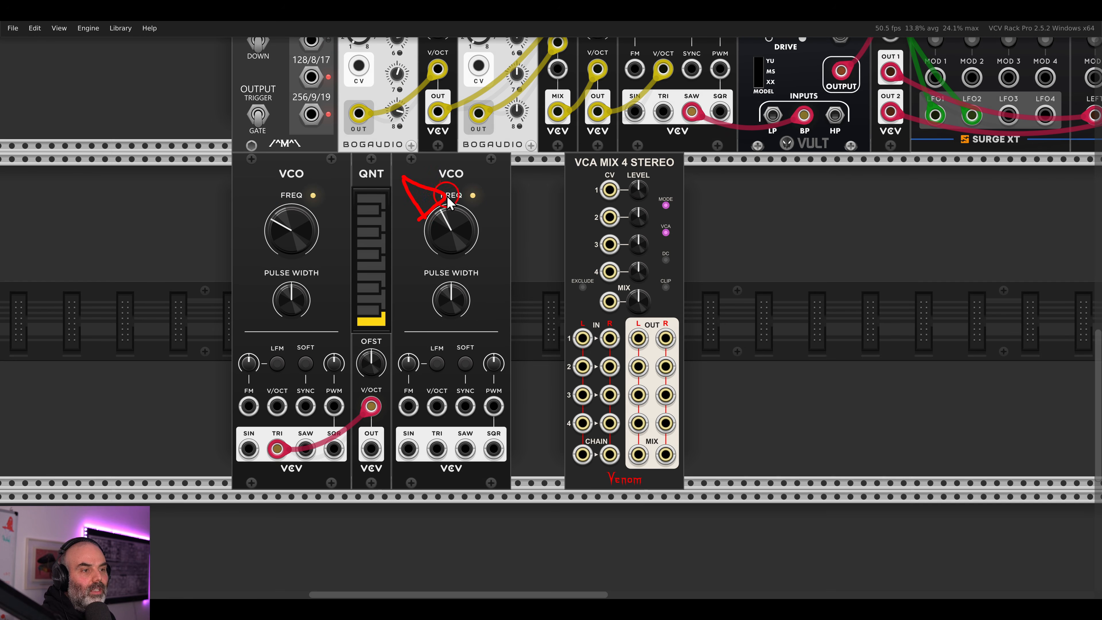
mouse_move(450, 176)
left_mouse_down()
mouse_move(480, 218)
mouse_move(470, 221)
left_mouse_up()
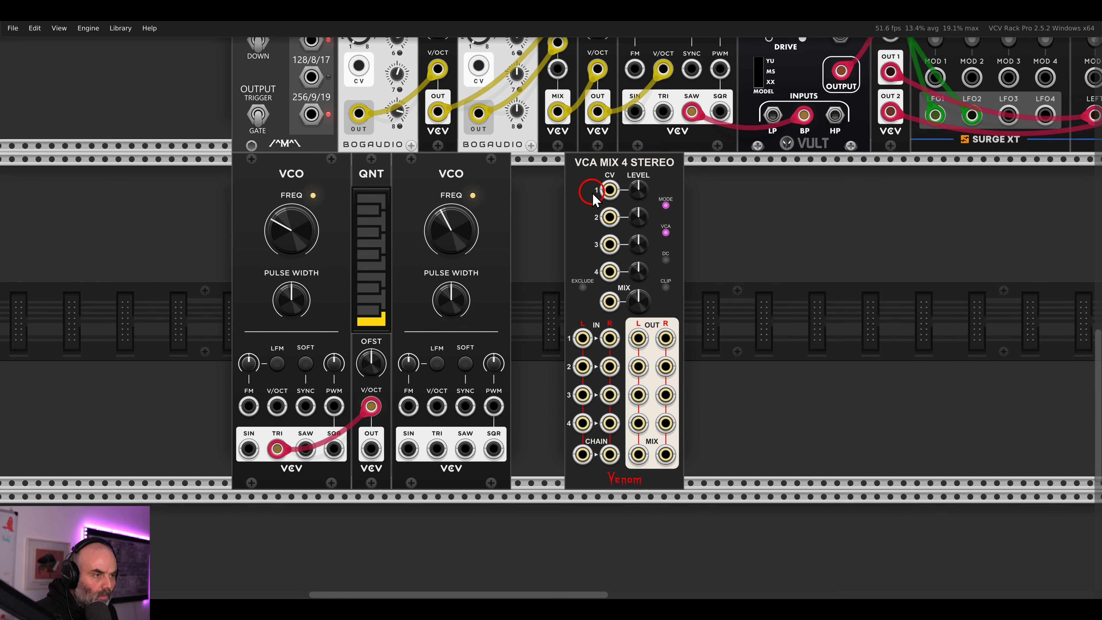
- Make room before the new VCA MIX 4 STEREO, add a VCV DELAY after the second VCO, and duplicate the DELAY
left_click_drag(591, 190, 753, 190)
right_click(654, 214)
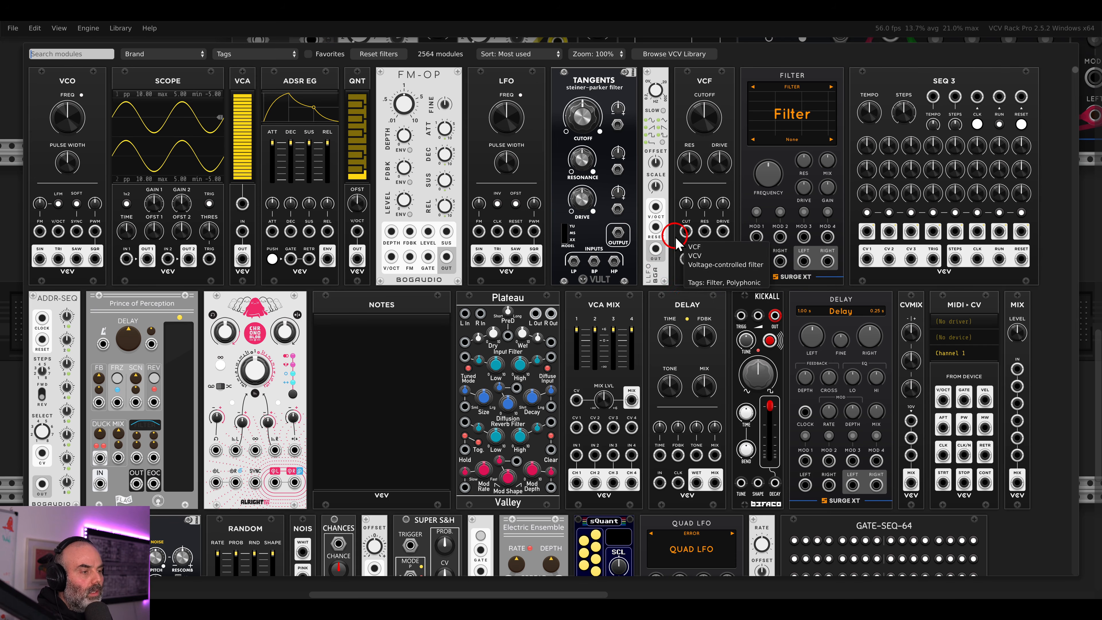
left_click(677, 299)
left_click_drag(676, 294, 554, 265)
left_click_drag(746, 171, 817, 177)
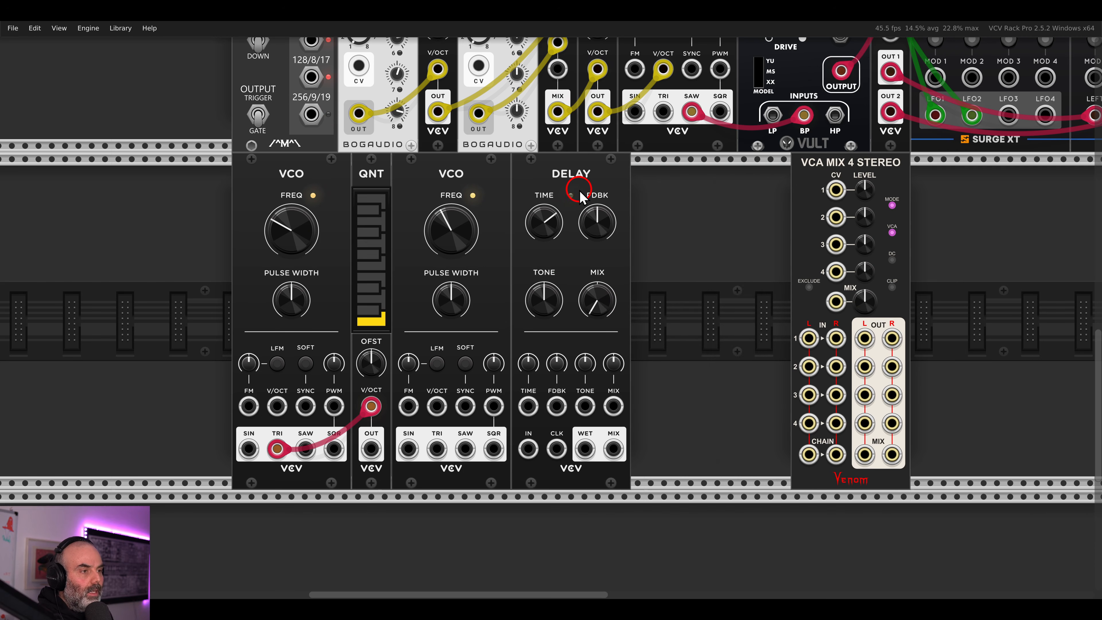
key("ctrl+d")
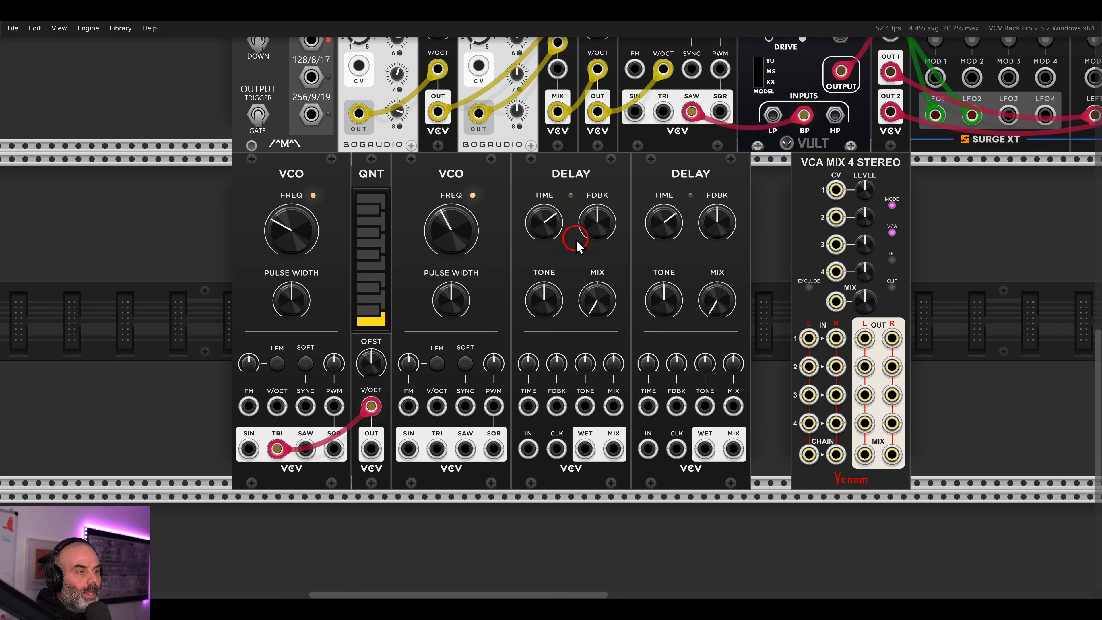
- Duplicate the QNT after the second VCO, patch that VCO's SIN into its V/OCT, and send its OUT to both DELAY inputs
left_click_drag(551, 197, 644, 195)
key("ctrl+d")
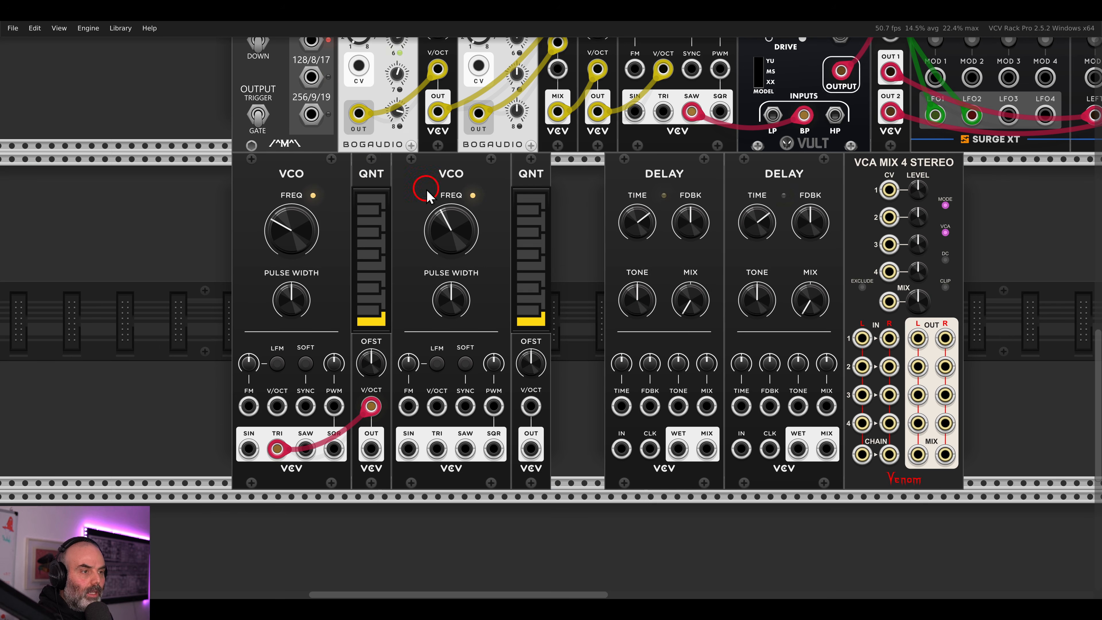
left_click_drag(409, 449, 525, 399)
key("1")
left_click_drag(531, 449, 741, 449)
- Close the gaps so both DELAY modules sit directly beside the second QNT
left_click_drag(690, 201, 636, 201)
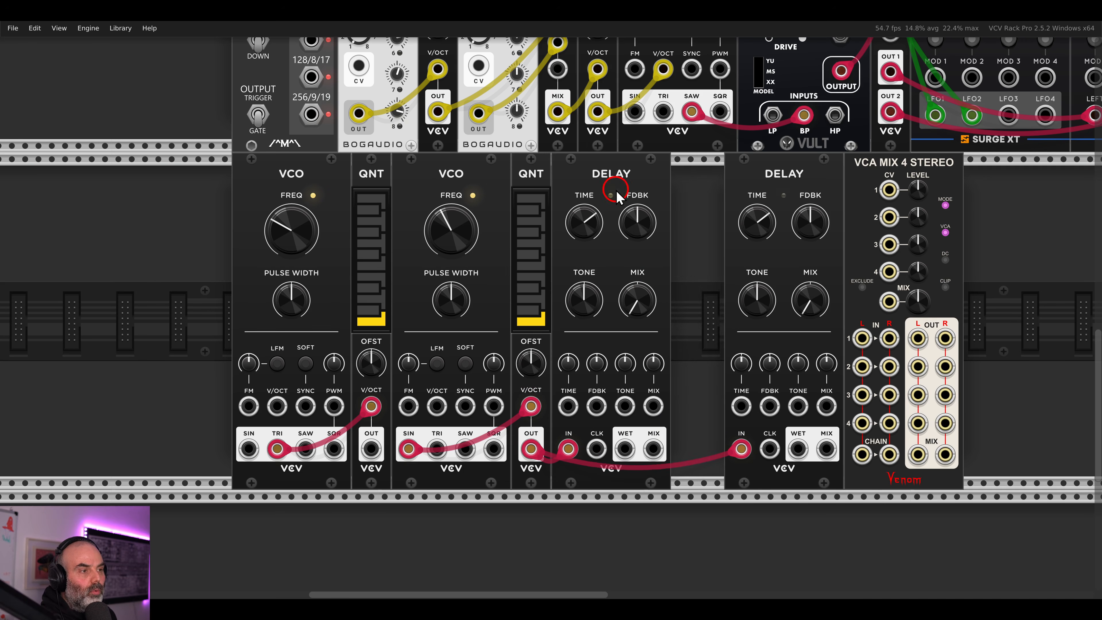
left_click_drag(747, 185, 694, 184)
left_click(654, 369)
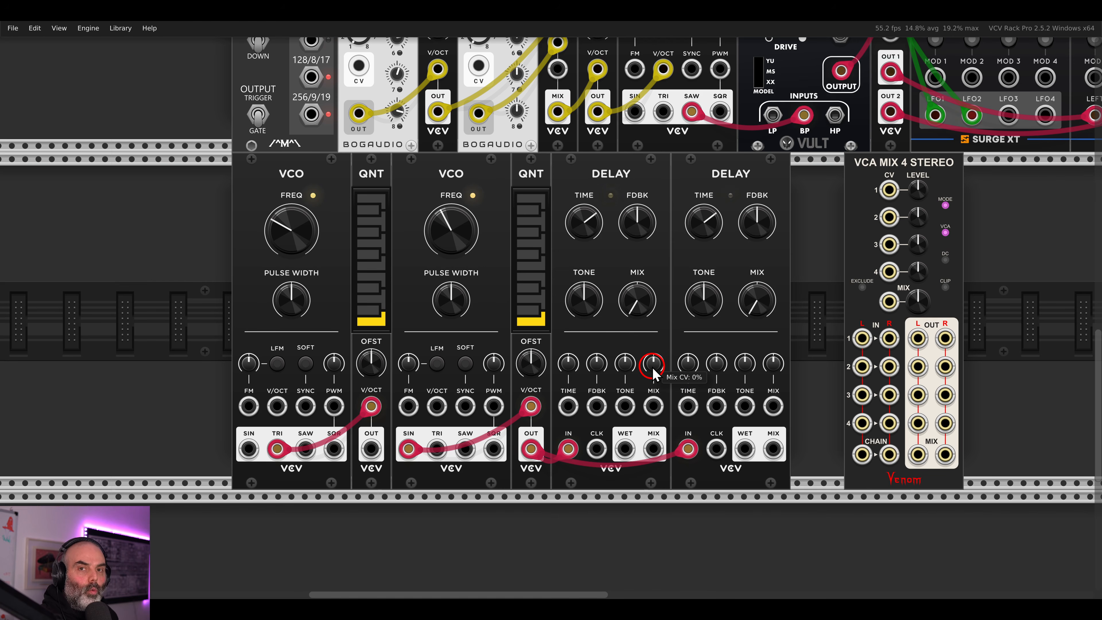
left_click_drag(640, 312, 650, 360)
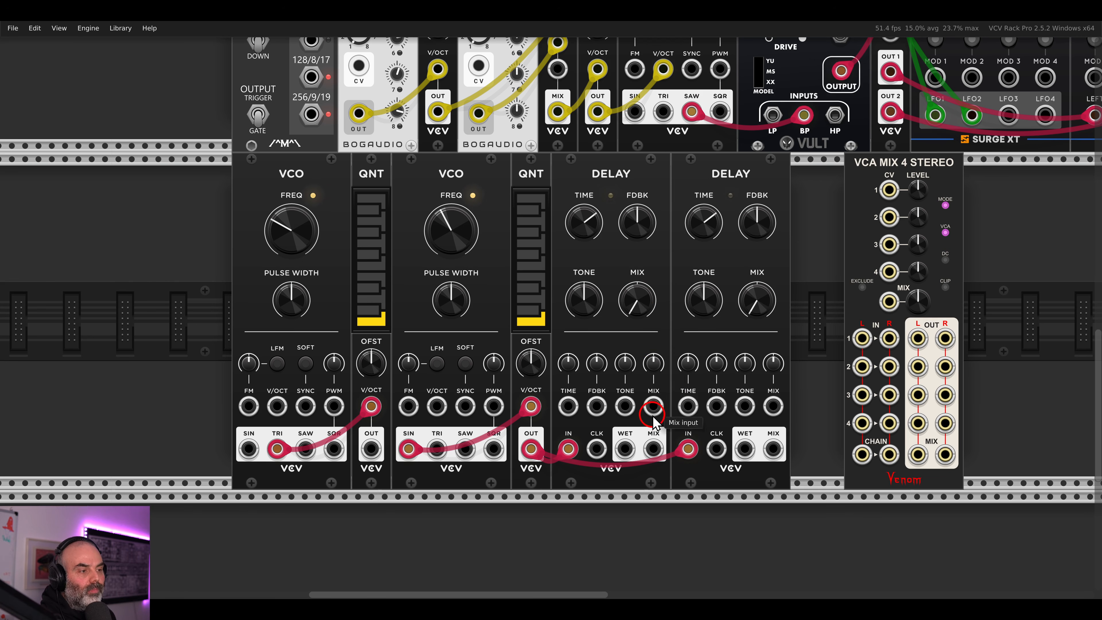
- Patch the two DELAY WET outputs to the adjoining mixer's channel 1 left and right inputs, and the first QNT's OUT to channel 2 left
left_click_drag(625, 449, 744, 449)
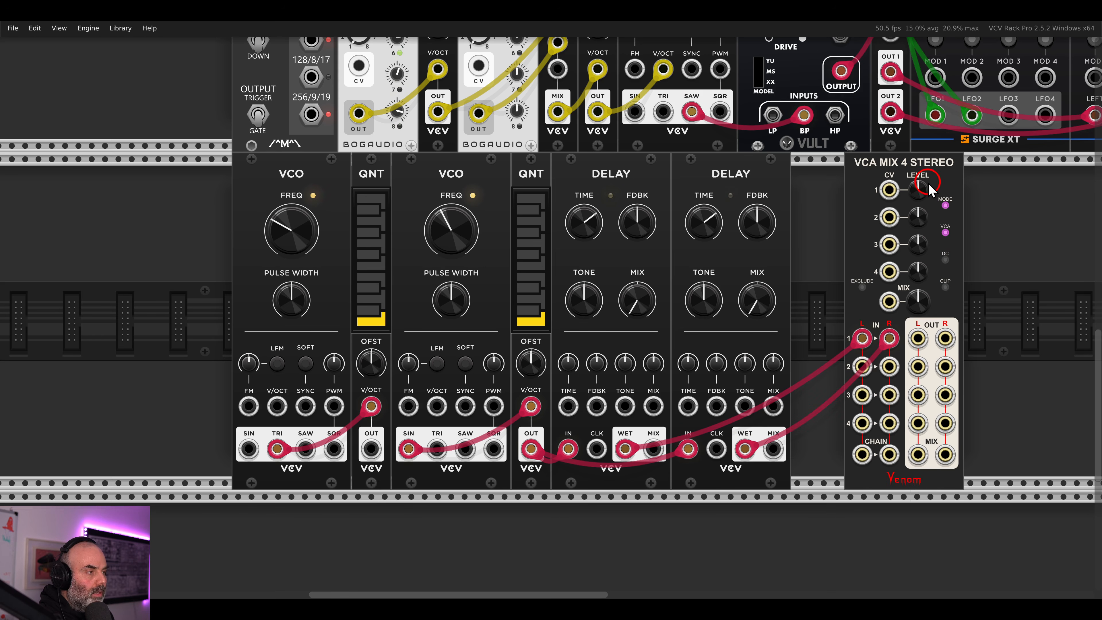
left_click_drag(938, 286, 884, 287)
left_click_drag(809, 365, 374, 447)
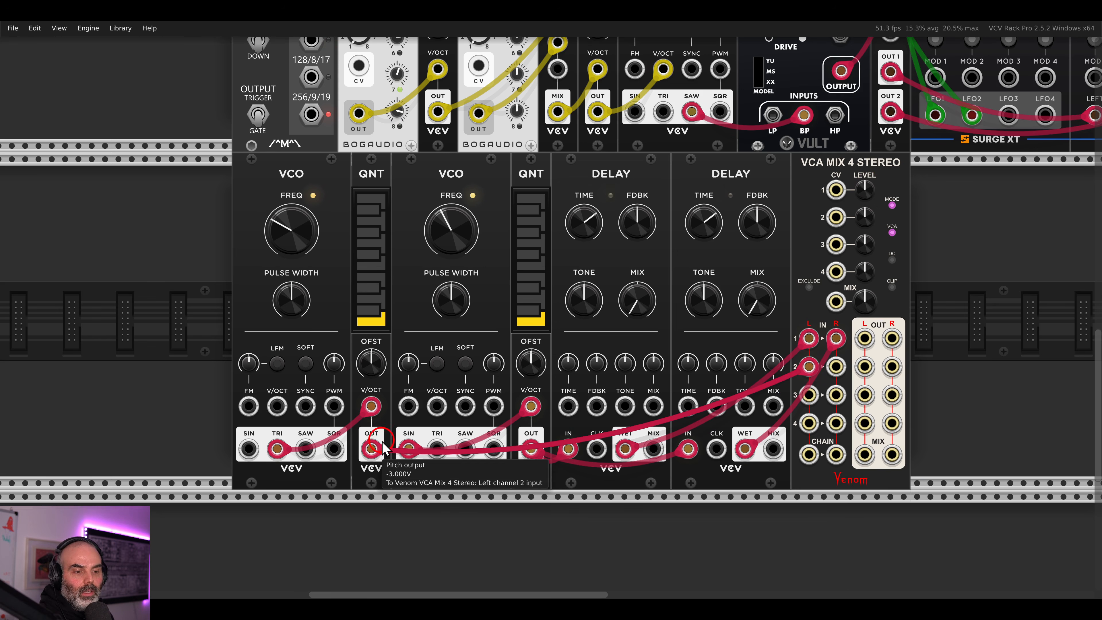
- Send the new VCA MIX 4 STEREO's left and right MIX outputs to channel 3 of the main stereo mixer
scroll(863, 452, "right", 1)
left_click_drag(863, 452, 635, 381)
key("Right")
key("Up")
key("Left")
key("Down")
key("Left")
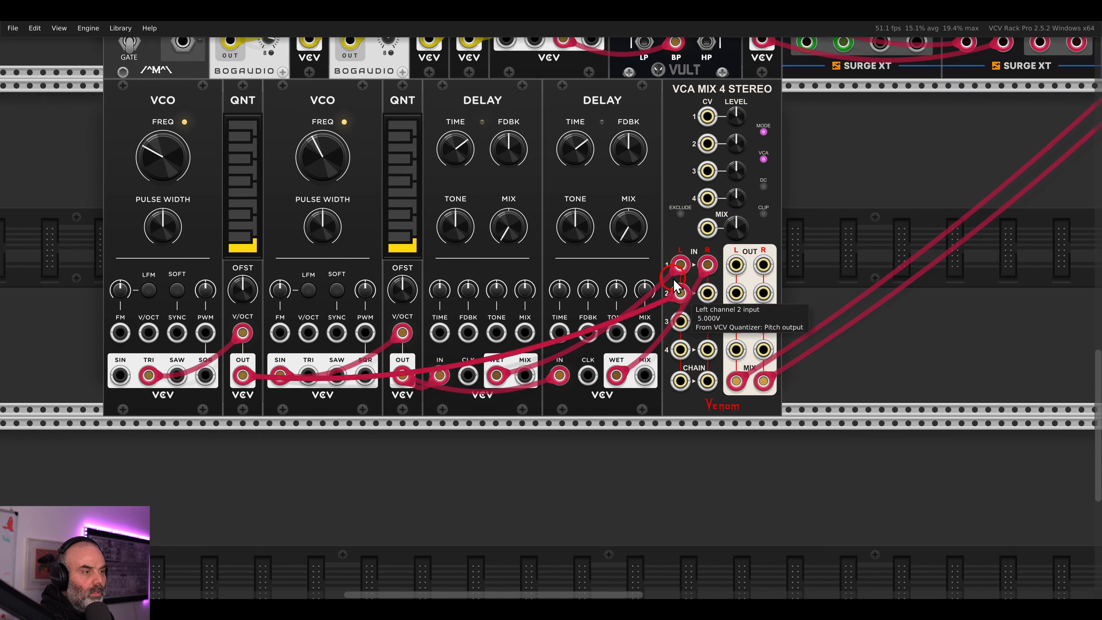
- Turn channel 2 fully down on the new mixer and shorten both DELAY times, the second to about 0.03 s
left_click_drag(773, 139, 783, 332)
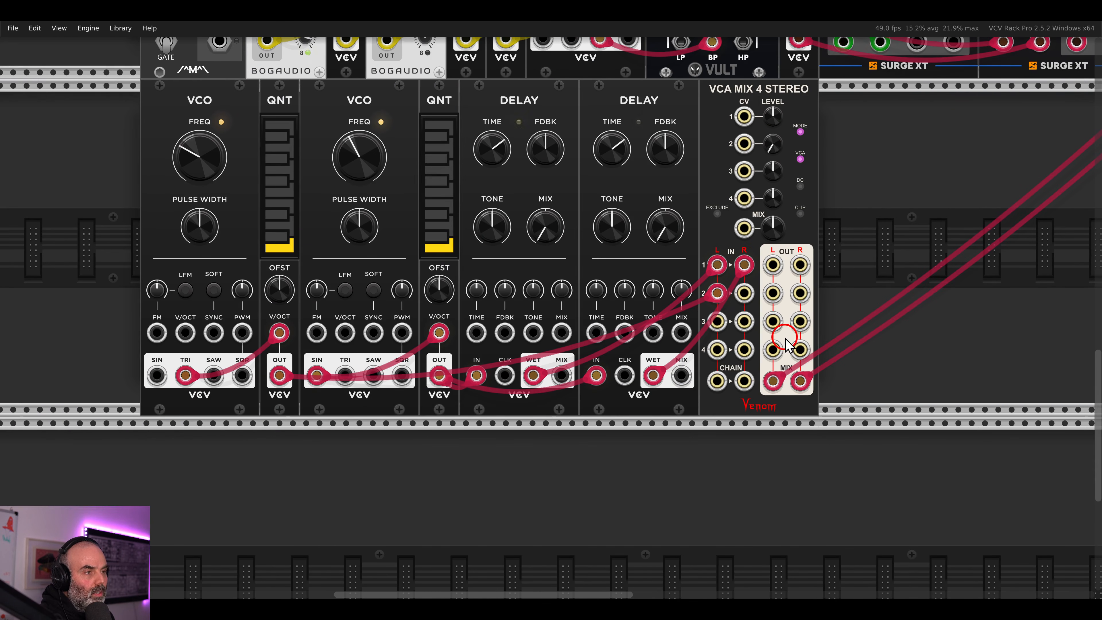
mouse_move(774, 118)
left_mouse_down()
mouse_move(752, 159)
mouse_move(772, 123)
left_mouse_up()
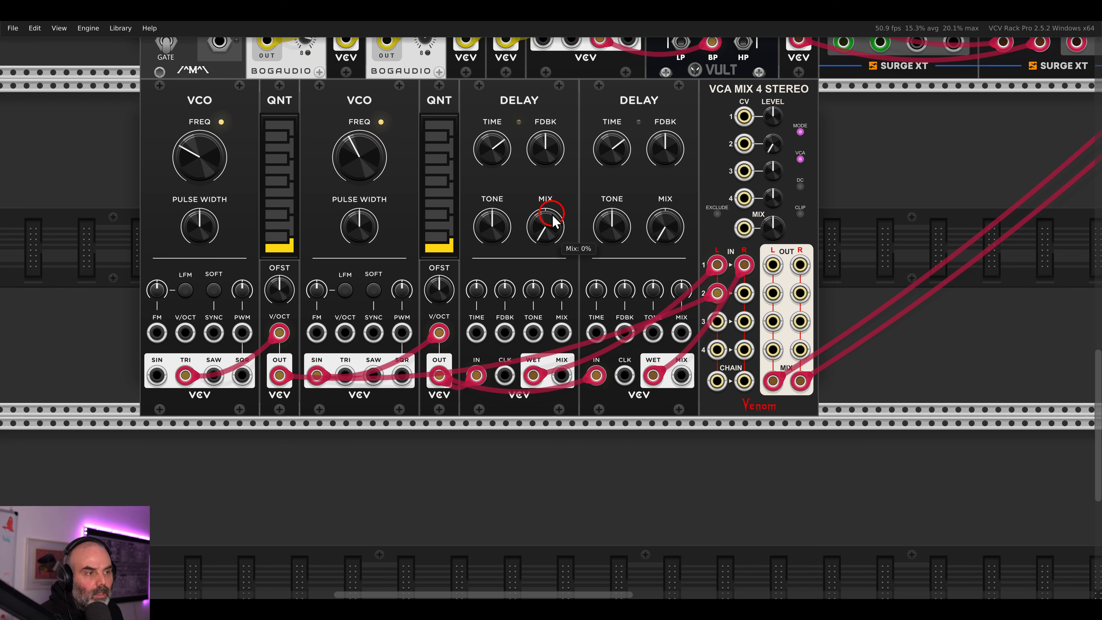
left_click_drag(491, 159, 506, 195)
left_click_drag(611, 152, 621, 213)
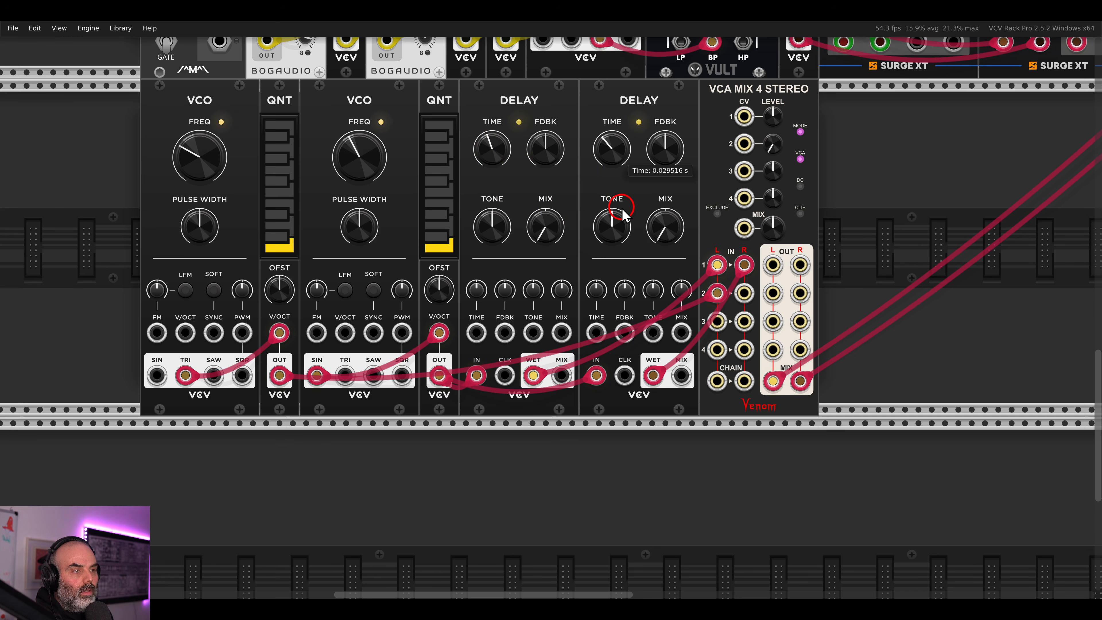
- Insert a VCV LFO between the two DELAY modules and patch its SIN output to both TIME inputs
left_click_drag(830, 165, 651, 132)
left_click_drag(646, 135, 766, 134)
right_click(647, 141)
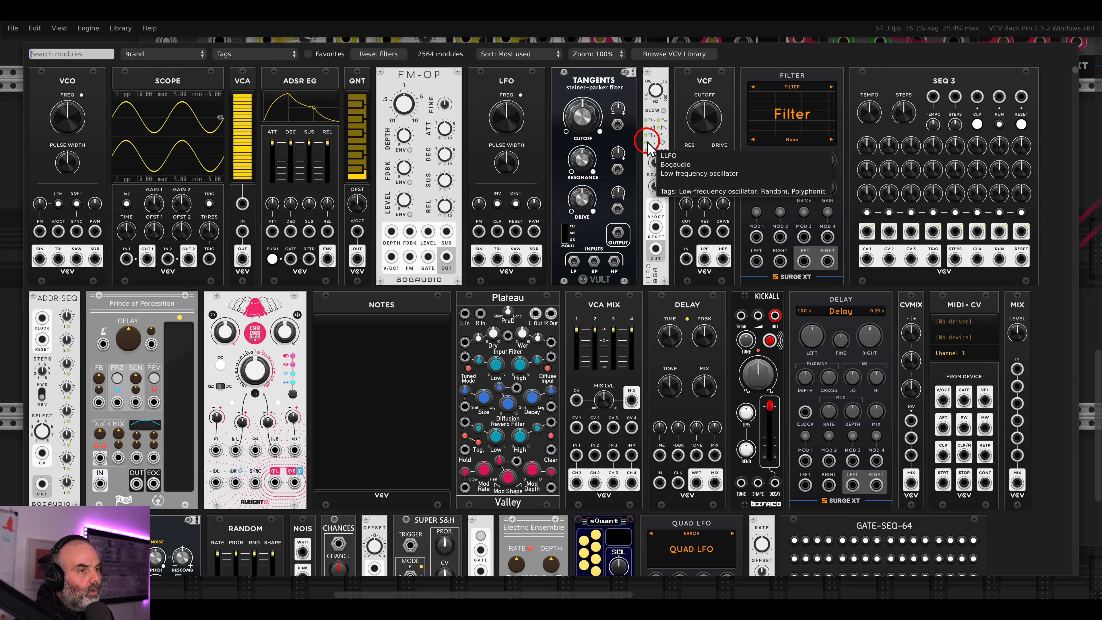
left_click(537, 96)
left_click_drag(596, 375, 717, 332)
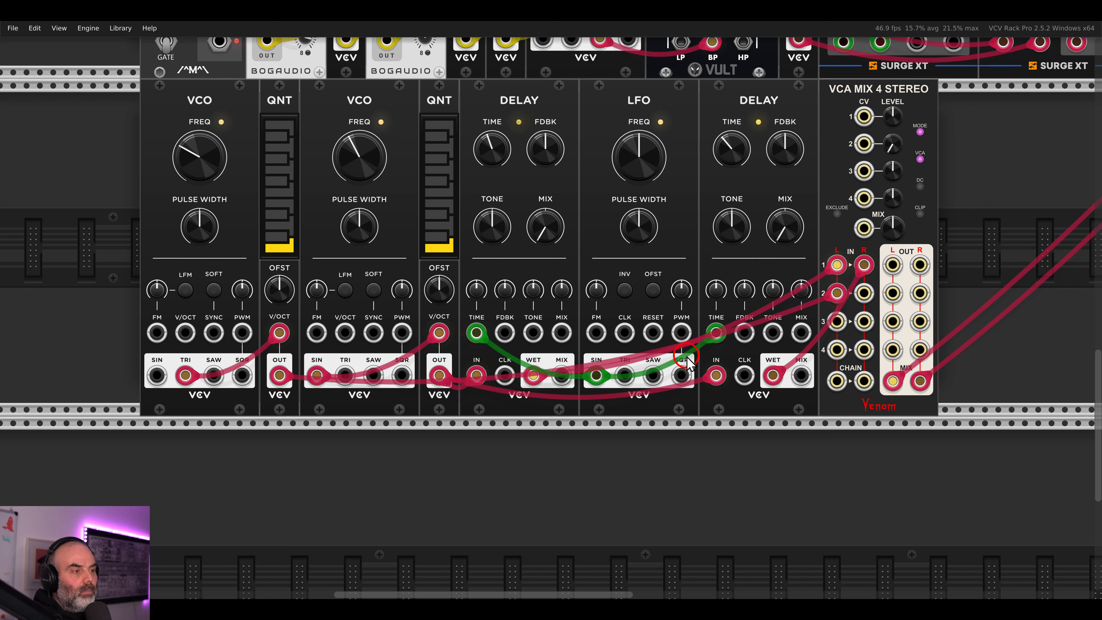
- Set a positive Time CV on the first DELAY and about -24% on the second, and slow the LFO to about 0.09 Hz
left_click_drag(476, 289, 467, 275)
left_click_drag(716, 290, 714, 300)
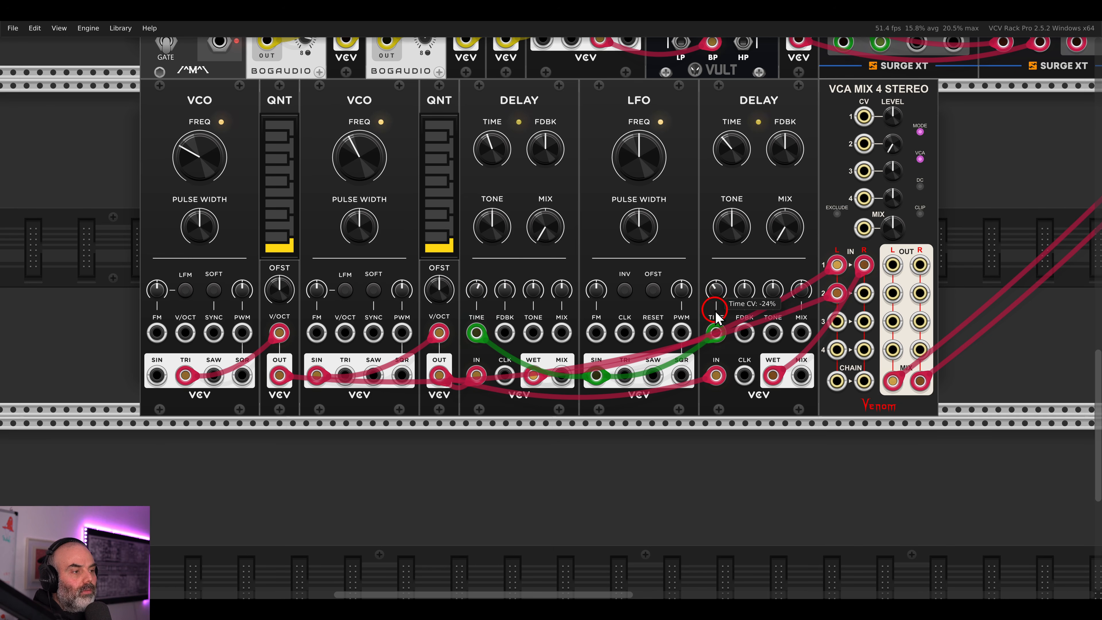
left_click_drag(639, 158, 648, 205)
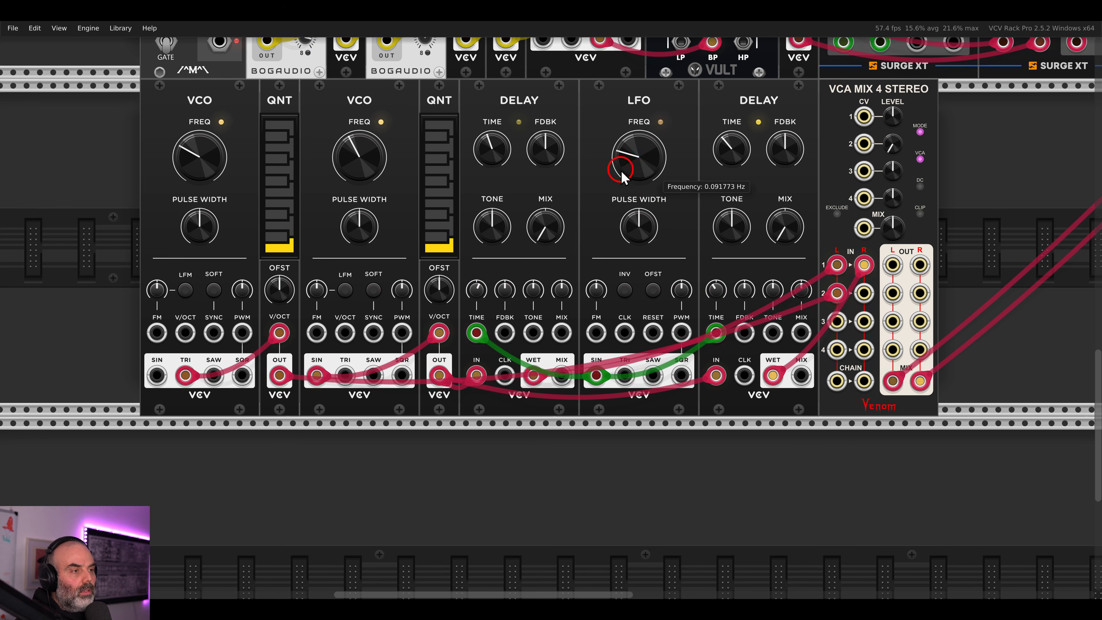
- Raise the feedback on both DELAY modules and rebalance the levels of channels 1 and 2 on the new mixer
left_click_drag(546, 144, 545, 136)
left_click_drag(779, 152, 777, 145)
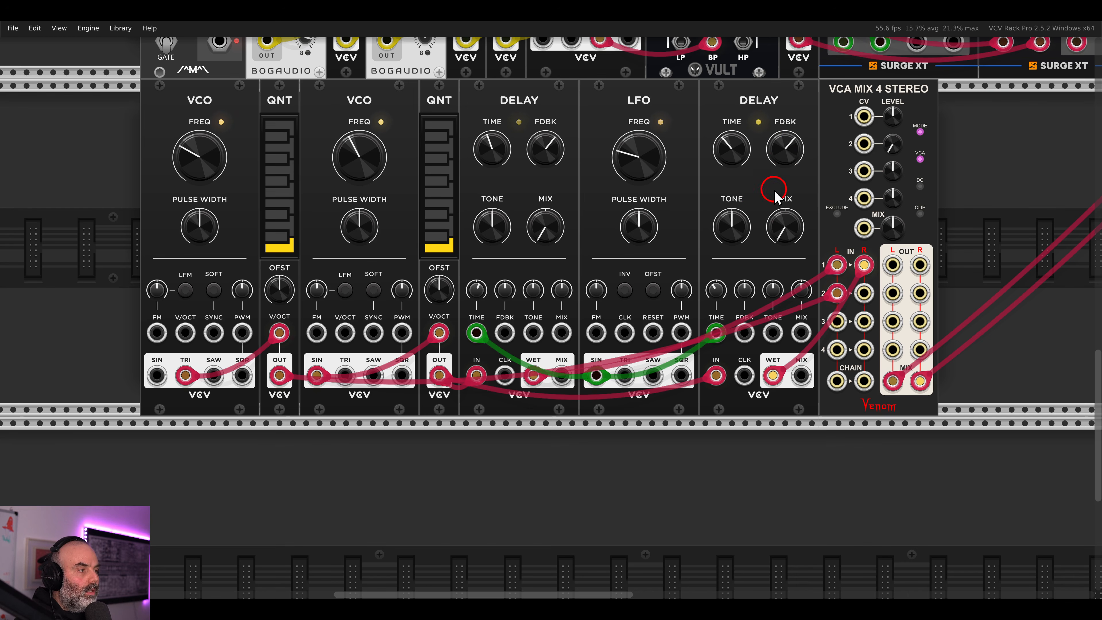
left_click_drag(890, 116, 900, 250)
left_click_drag(890, 151, 883, 75)
left_click_drag(891, 141, 879, 100)
- Bring up channels 1, 2 and 3 on the main VCA MIX 4 STEREO, setting channel 2 to about 3.4 dB
scroll(860, 148, "down", 3)
left_click_drag(974, 124, 510, 329)
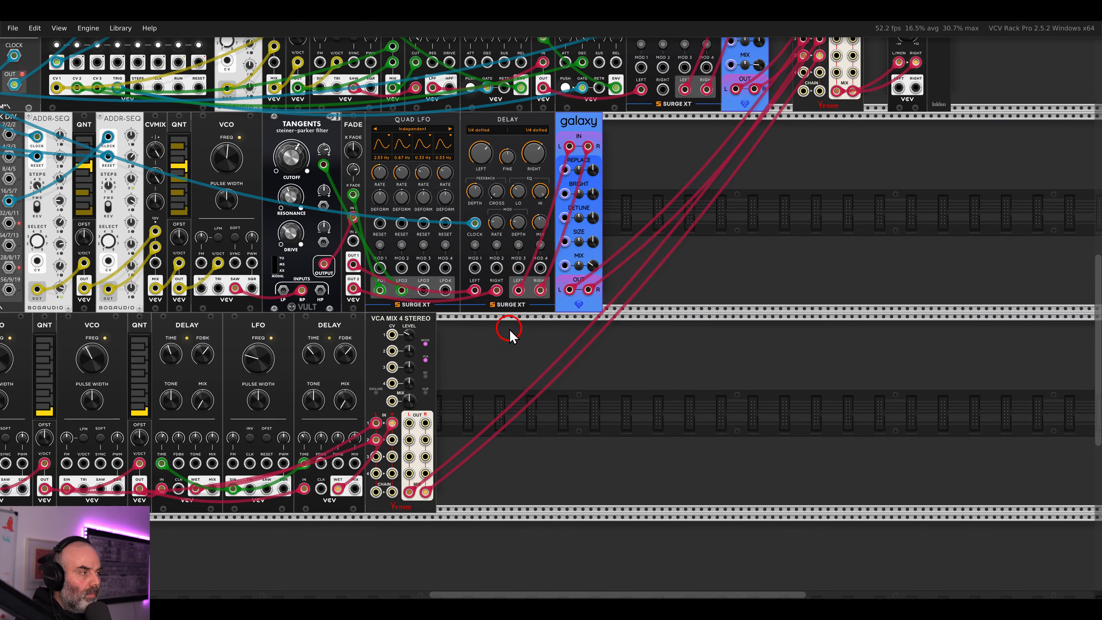
left_click_drag(839, 144, 733, 358)
scroll(738, 165, "up", 3)
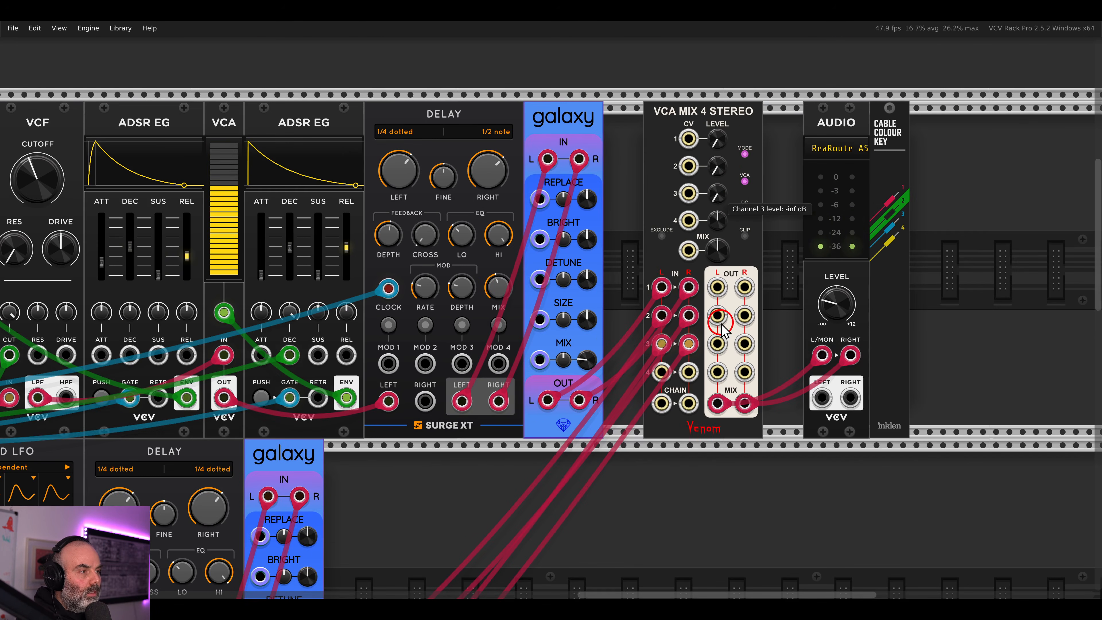
left_click_drag(710, 147, 708, 93)
left_click_drag(718, 166, 702, 121)
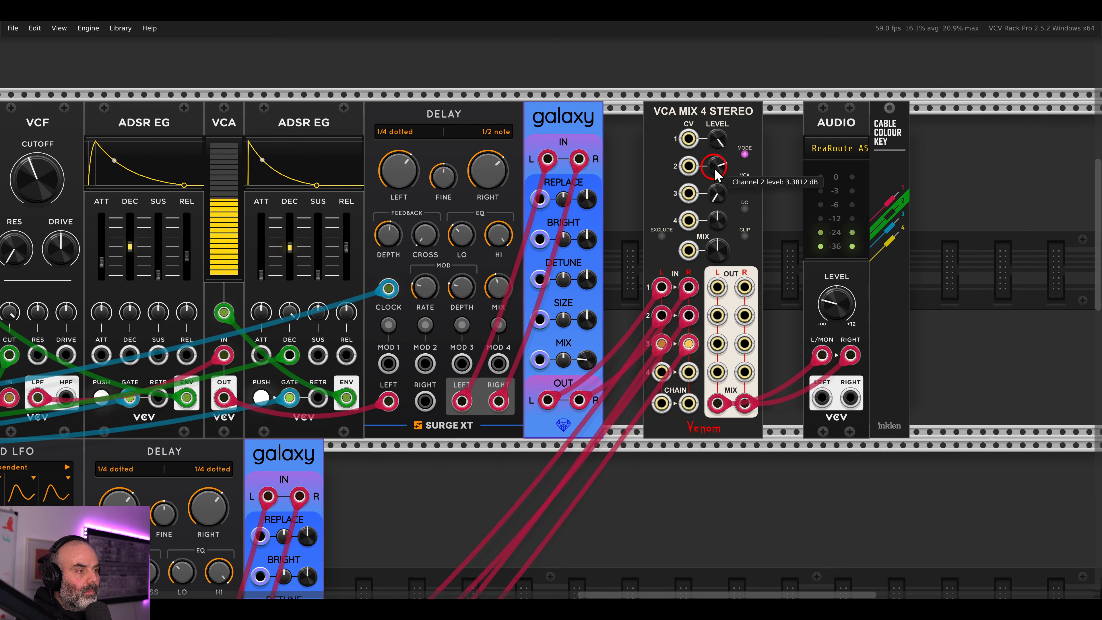
left_click_drag(719, 188, 711, 146)
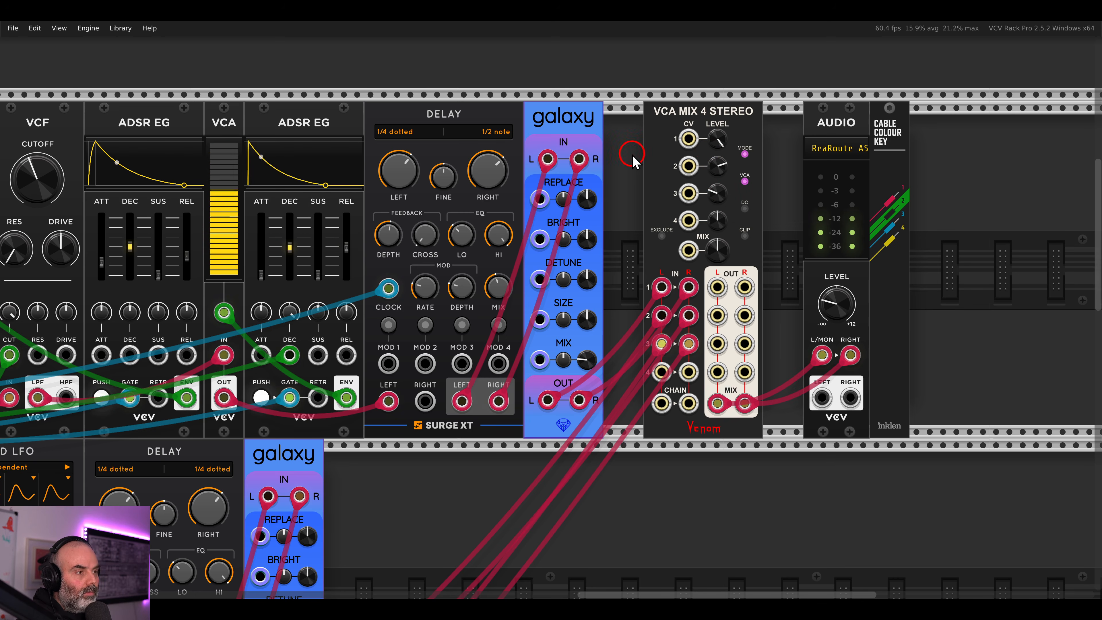
- Insert a VCV QNT quantizer in the third row, directly before the first drone VCO
scroll(634, 152, "down", 4)
scroll(611, 379, "down", 3)
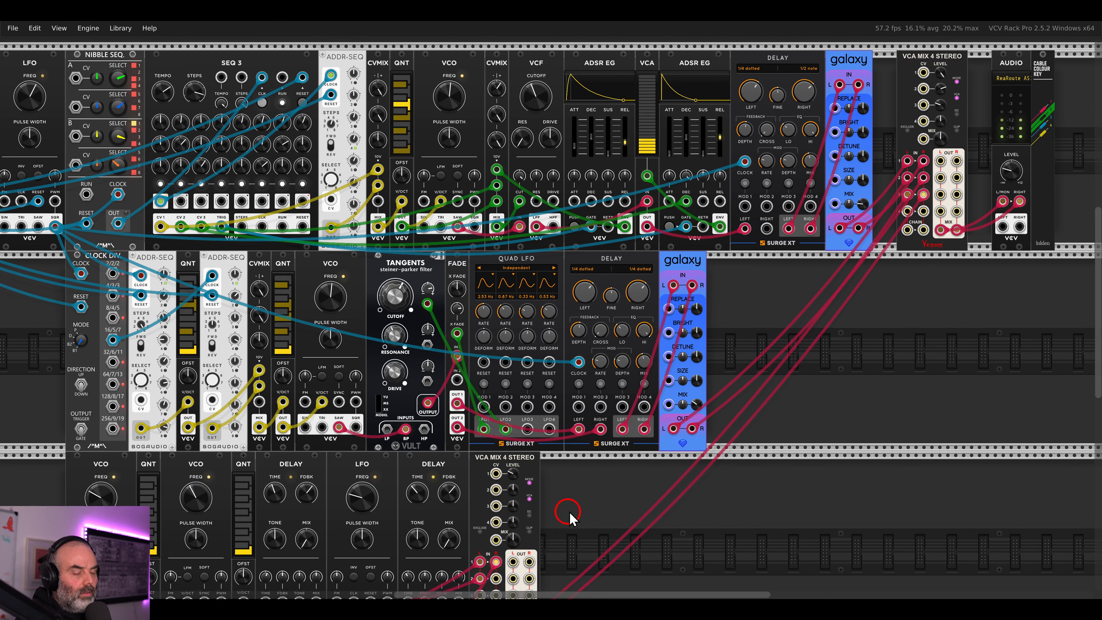
left_click_drag(570, 517, 714, 434)
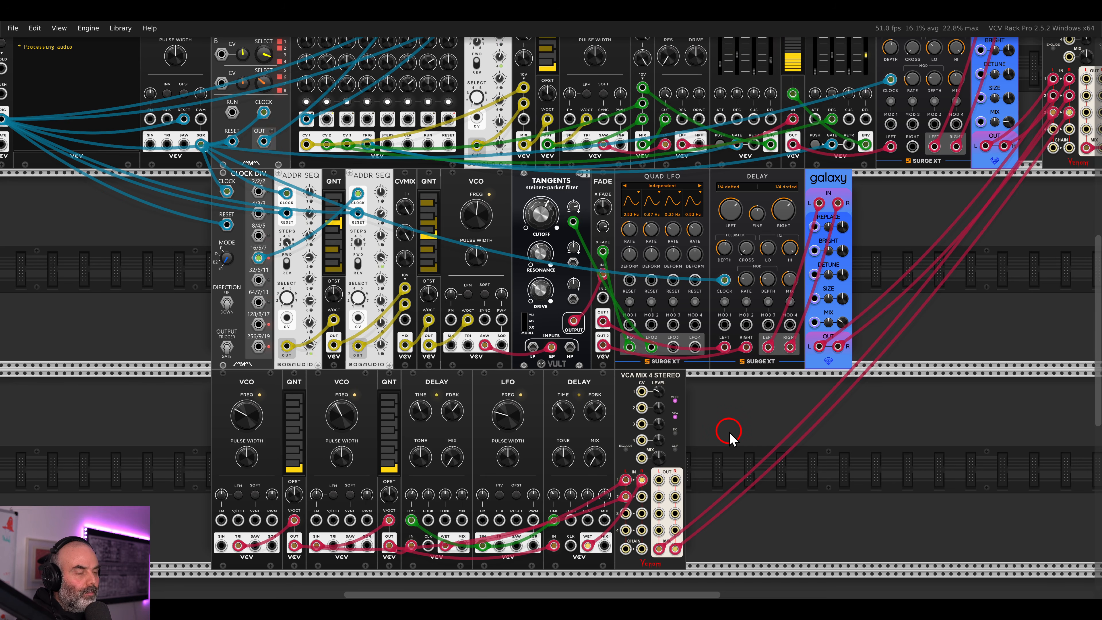
scroll(731, 439, "down", 2)
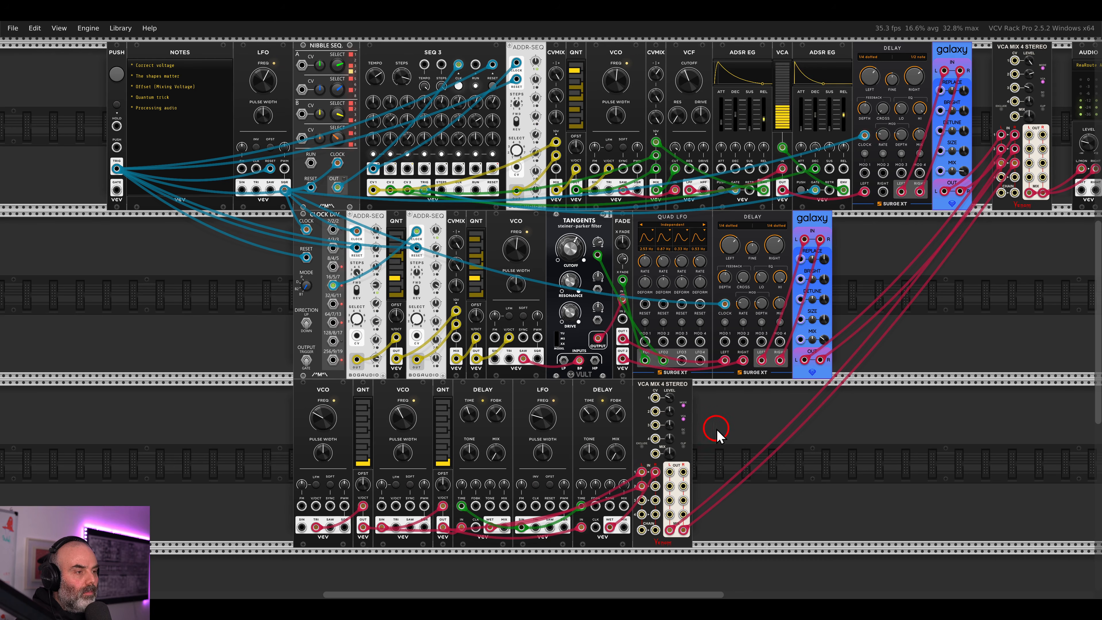
left_click_drag(707, 425, 855, 394)
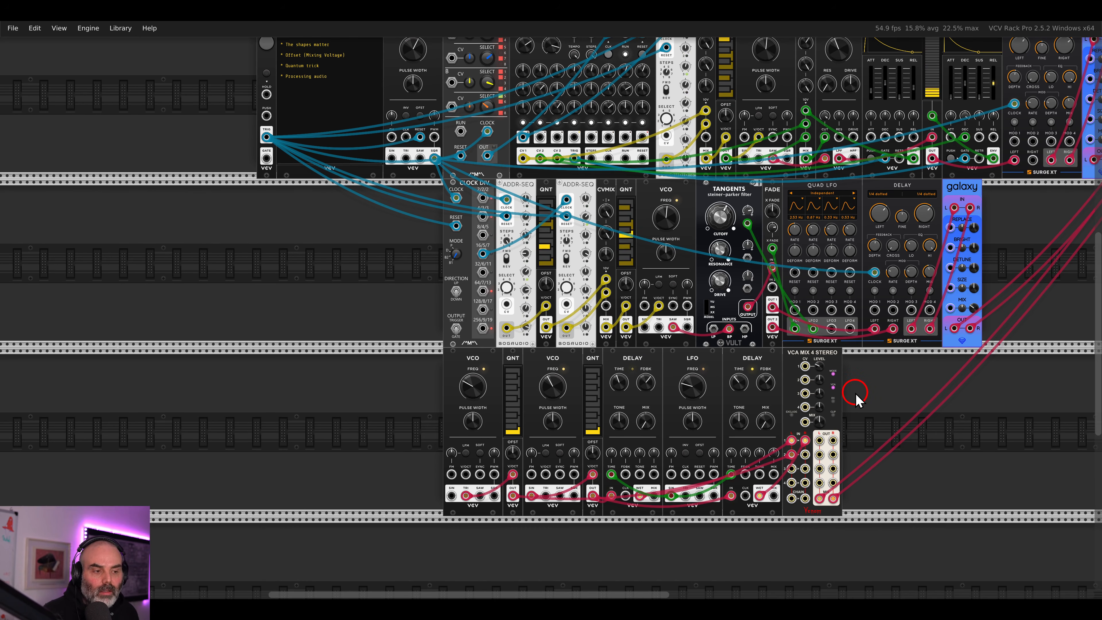
right_click(403, 409)
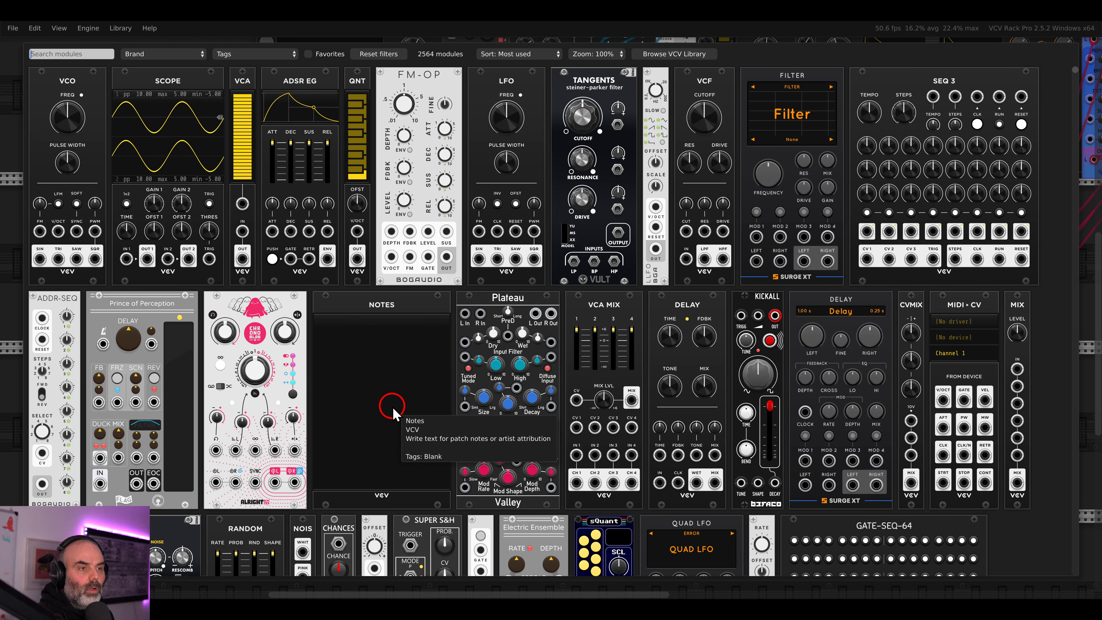
key("Escape")
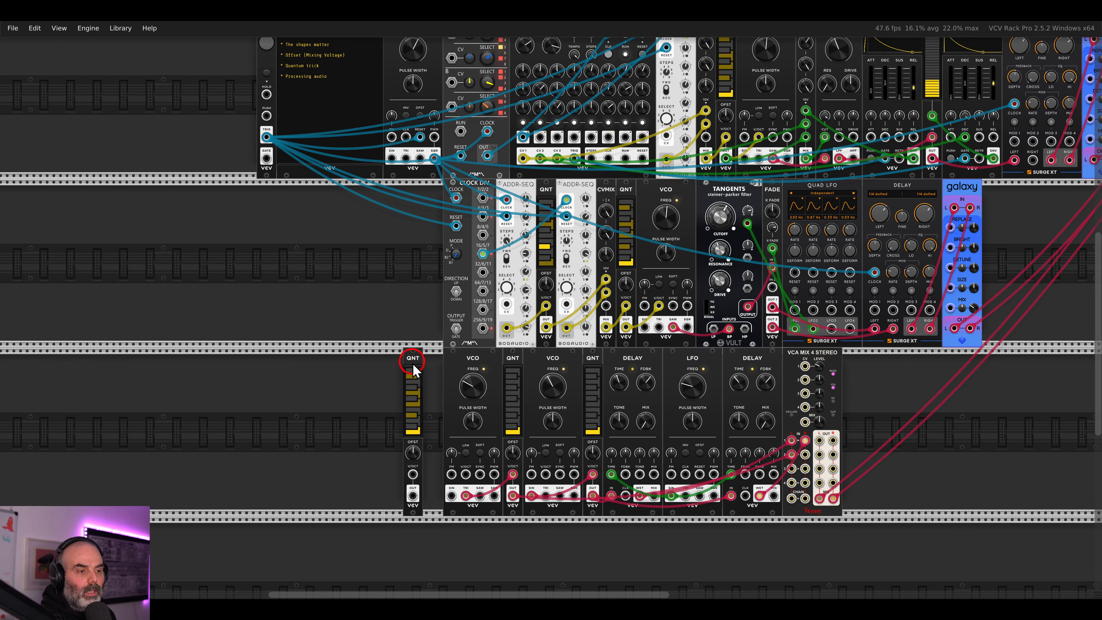
scroll(448, 413, "up", 4)
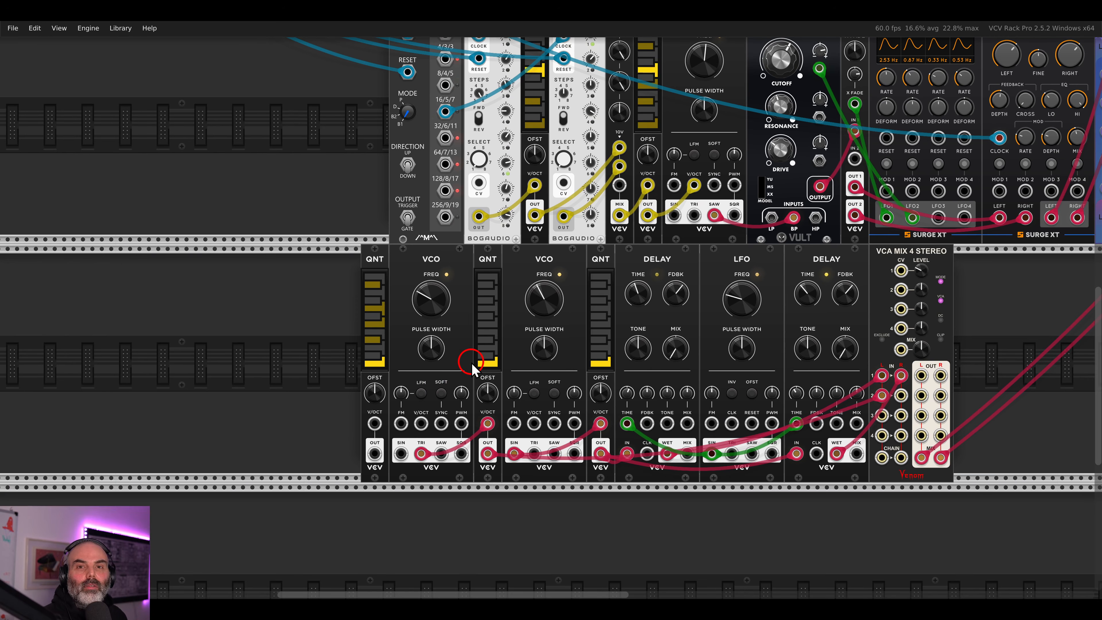
- Limit the new QNT to the notes C, F and G
left_click(378, 307)
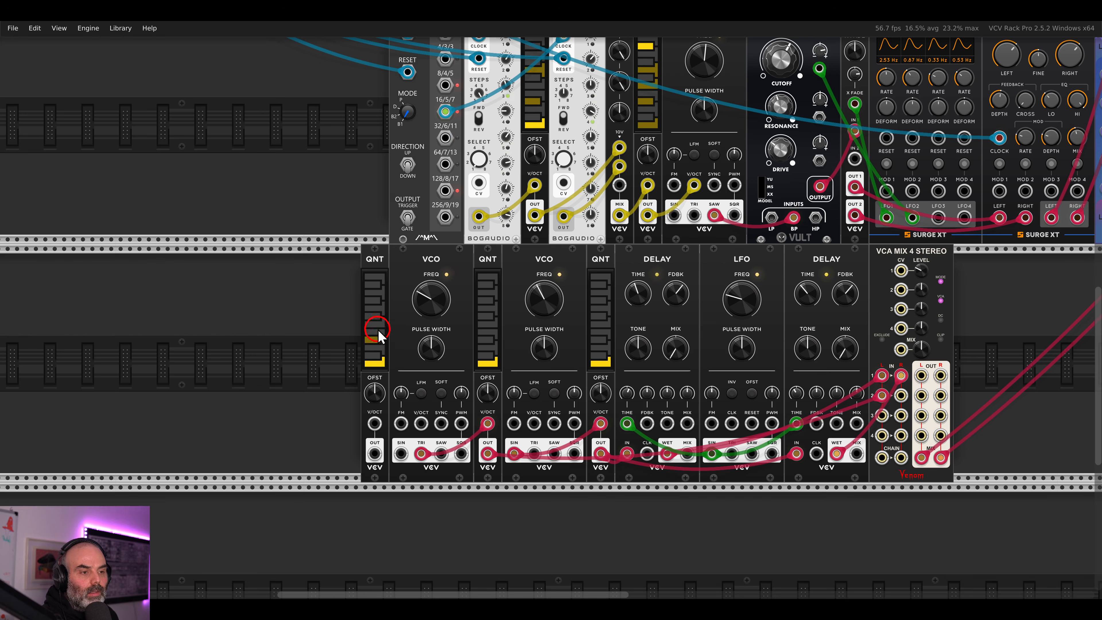
left_click(377, 340)
left_click(383, 325)
left_click(382, 308)
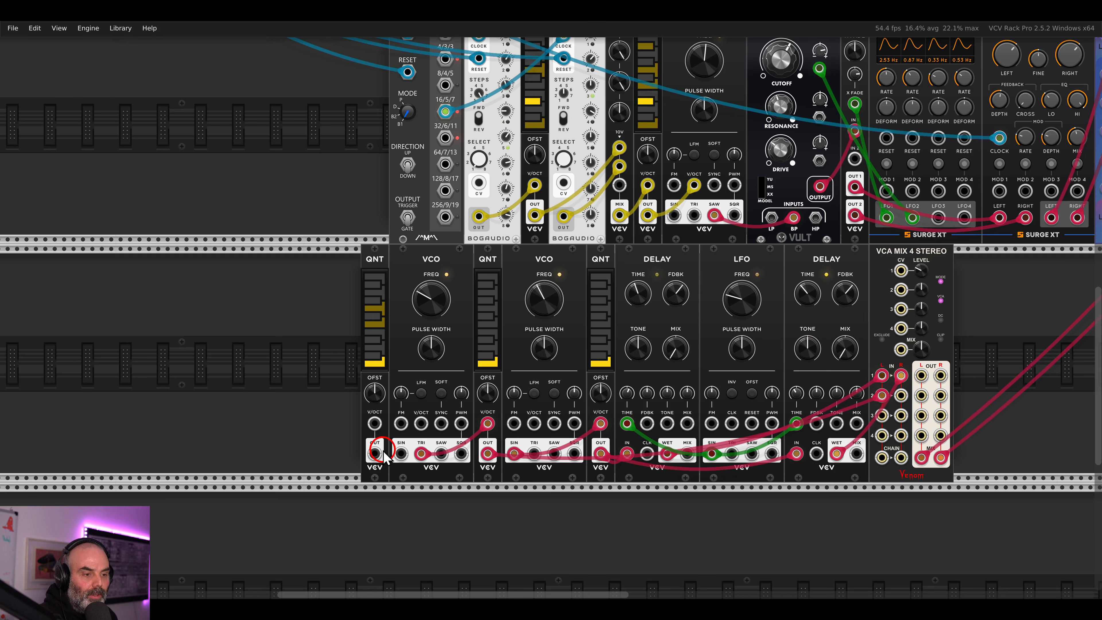
- Patch the new QNT's OUT to both drone VCOs' V/OCT inputs and test the pitch changes with its offset, finishing at 0 semitones
left_click_drag(375, 453, 534, 424)
key("1")
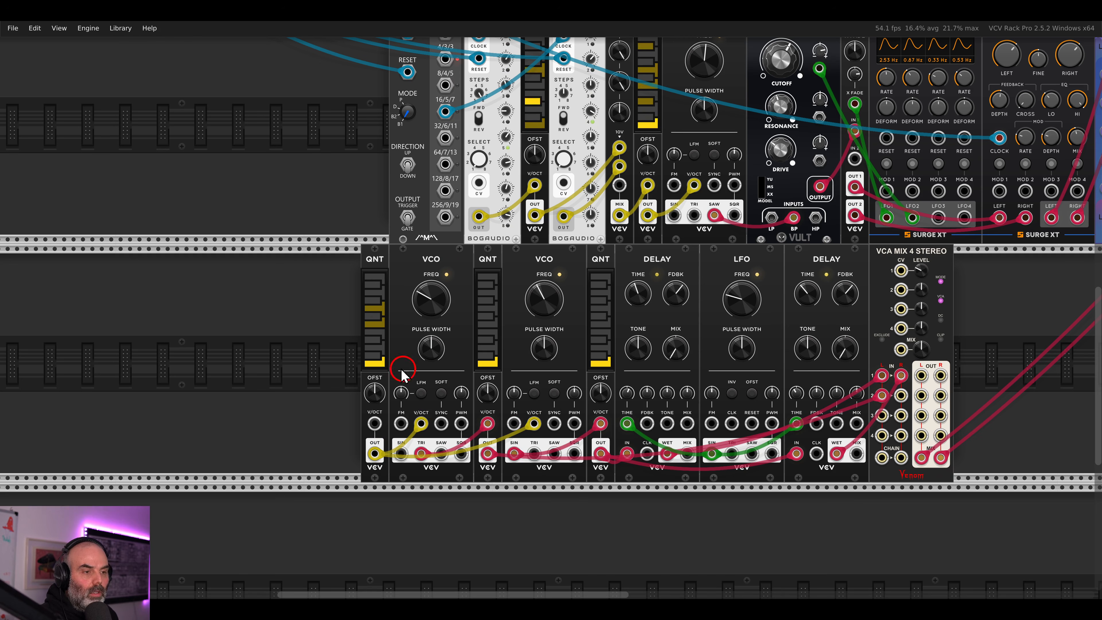
mouse_move(369, 389)
left_mouse_down()
mouse_move(358, 335)
mouse_move(374, 382)
left_mouse_up()
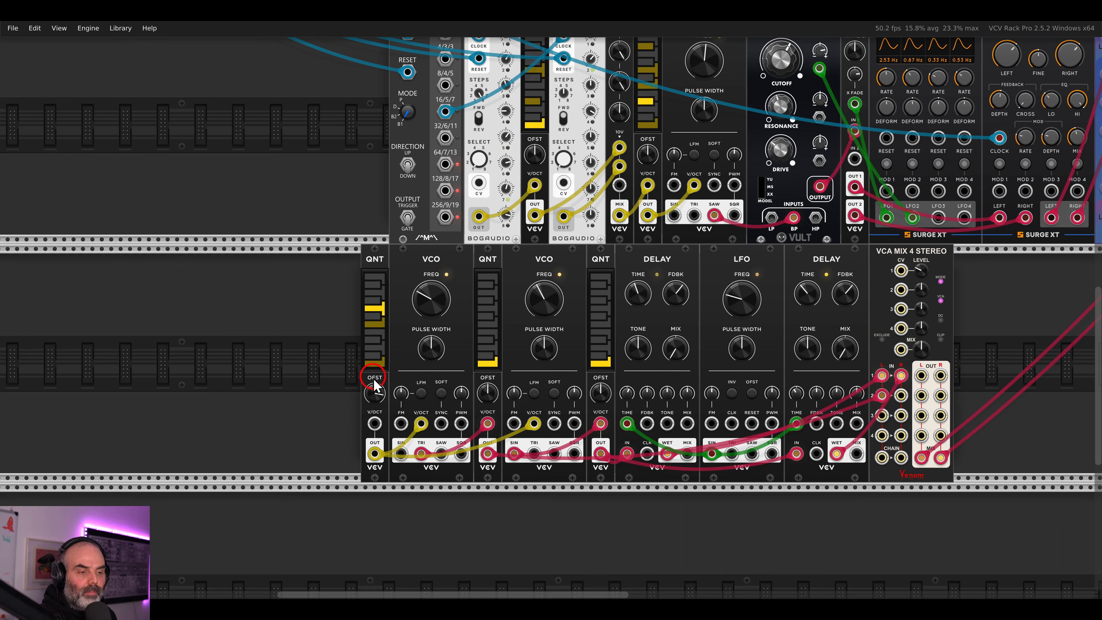
double_click(376, 395)
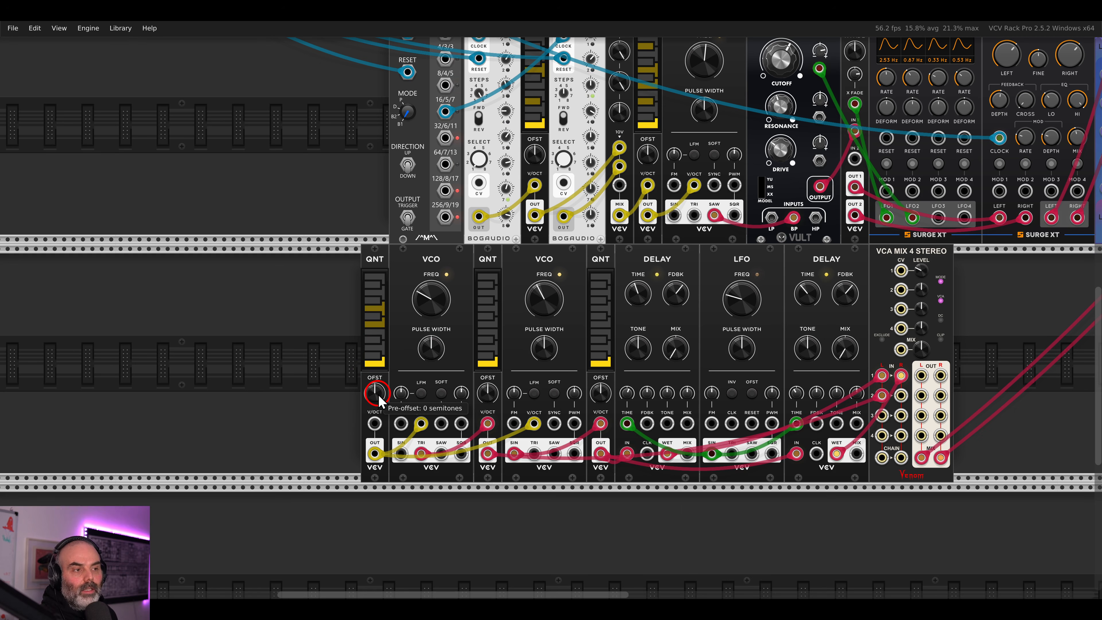
- Patch the OUT of the second ADDR-SEQ in the row above to the new QNT's V/OCT input
left_click_drag(336, 345, 383, 394)
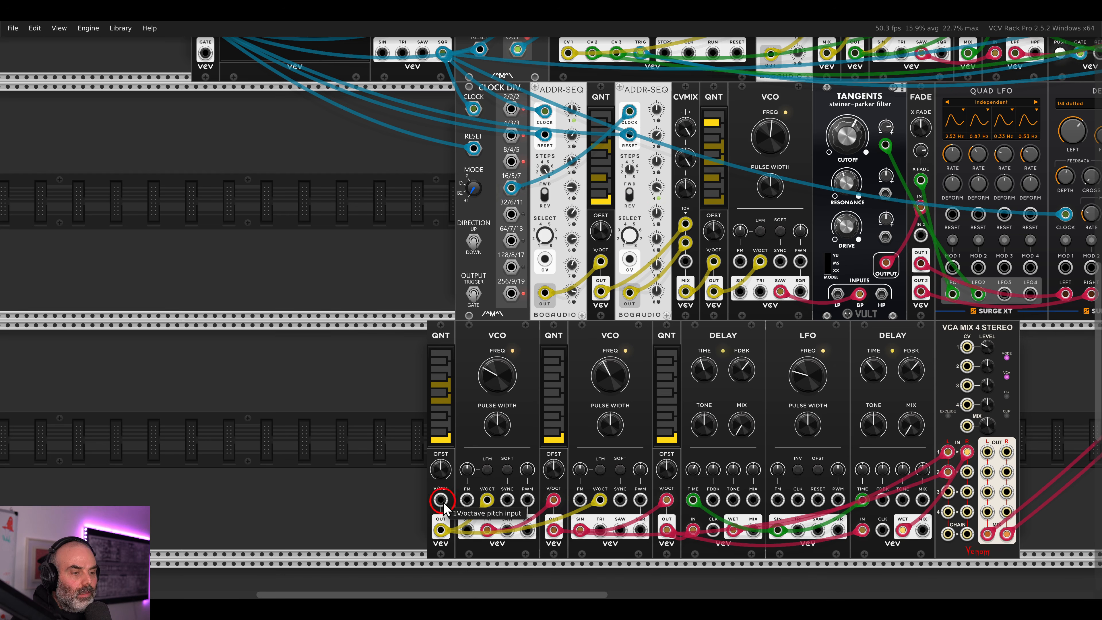
left_click_drag(438, 497, 629, 296)
left_click_drag(390, 377, 332, 314)
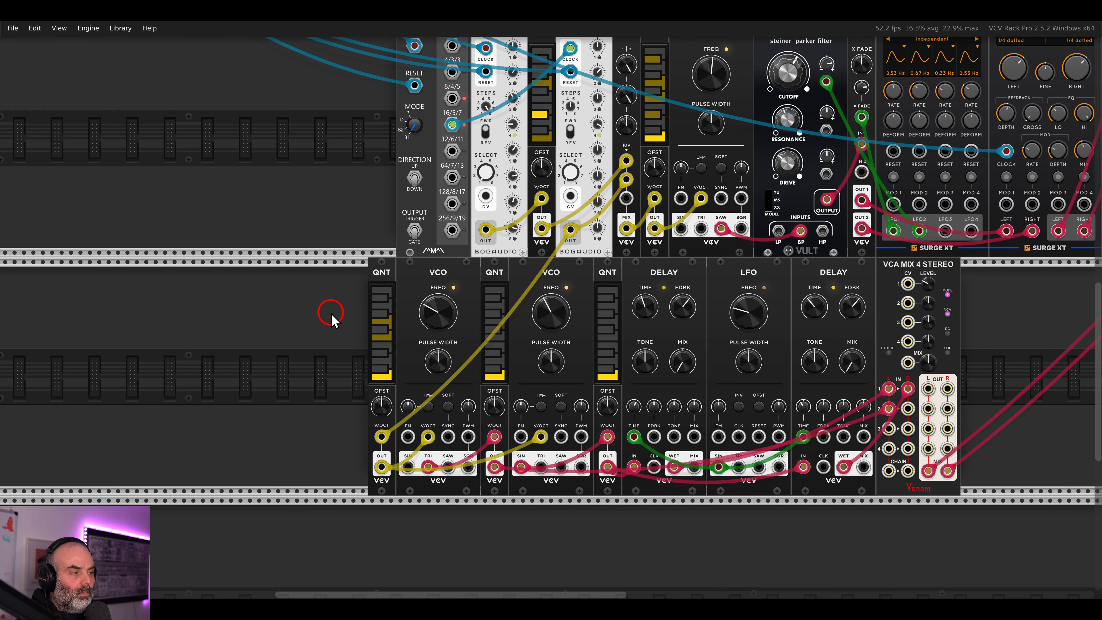
- Make room after the new QNT by moving the rest of the drone chain, and insert a VCV PROCESS module beside it
left_click_drag(1019, 307, 572, 284)
left_click(498, 291)
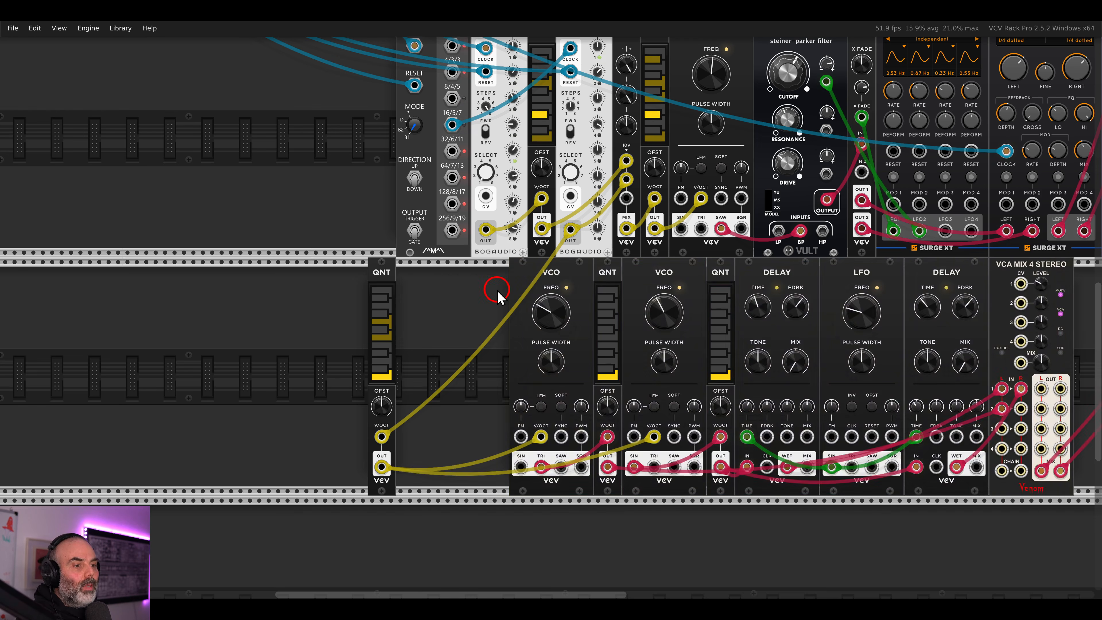
right_click(497, 290)
type("proc")
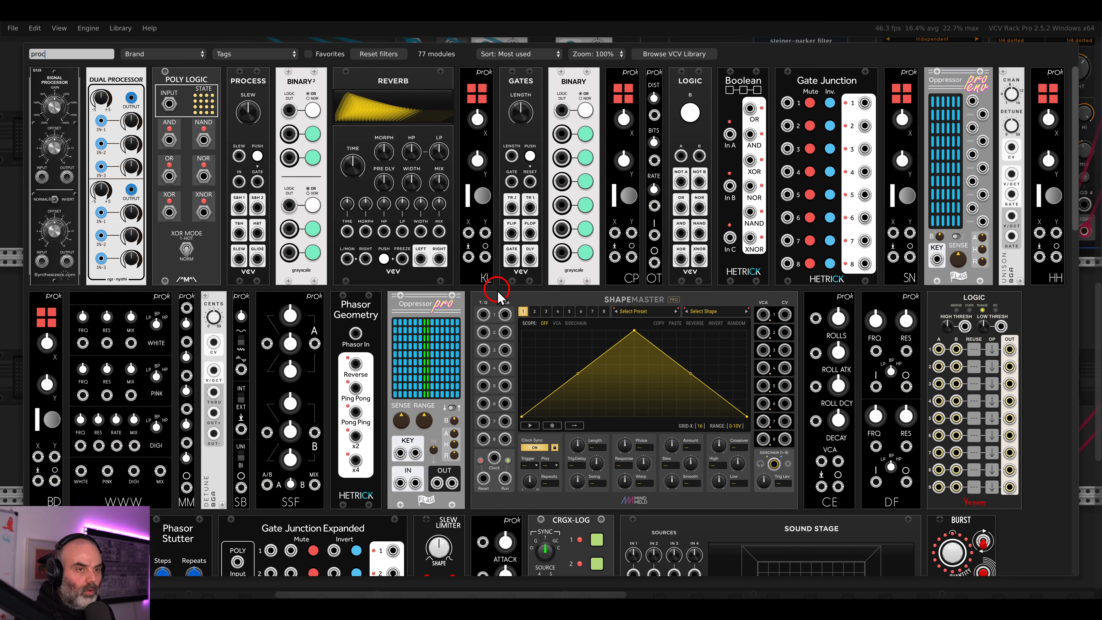
left_click(251, 101)
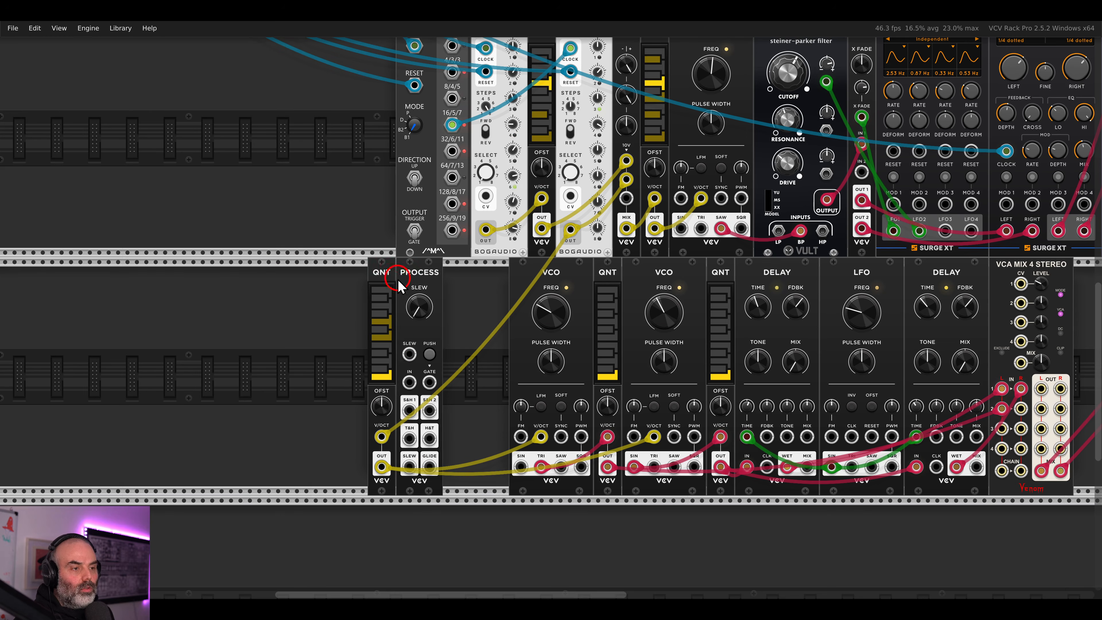
- Route the new QNT's output through PROCESS's slew limiter to both VCOs' V/OCT inputs and raise the slew past halfway
scroll(400, 353, "down", 2)
scroll(377, 331, "up", 4)
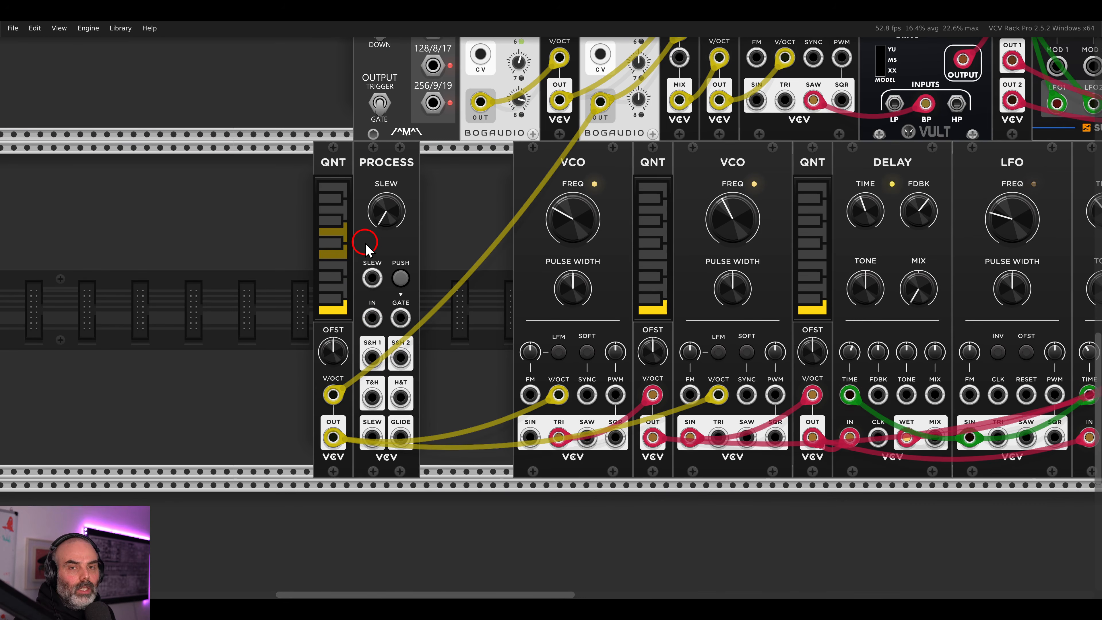
mouse_move(392, 211)
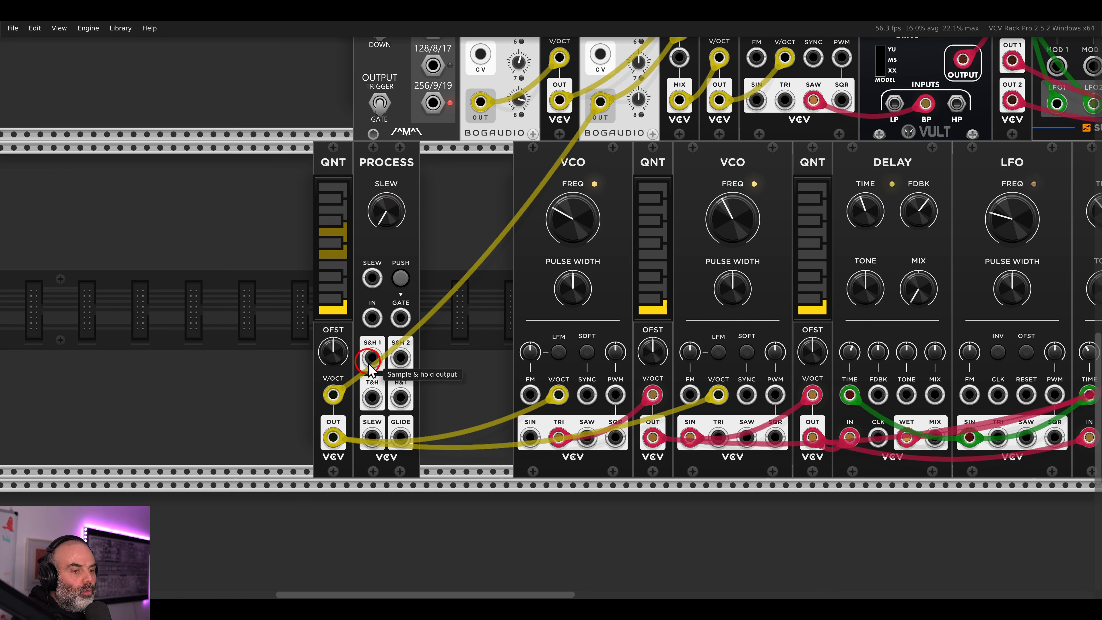
left_click_drag(338, 438, 372, 318)
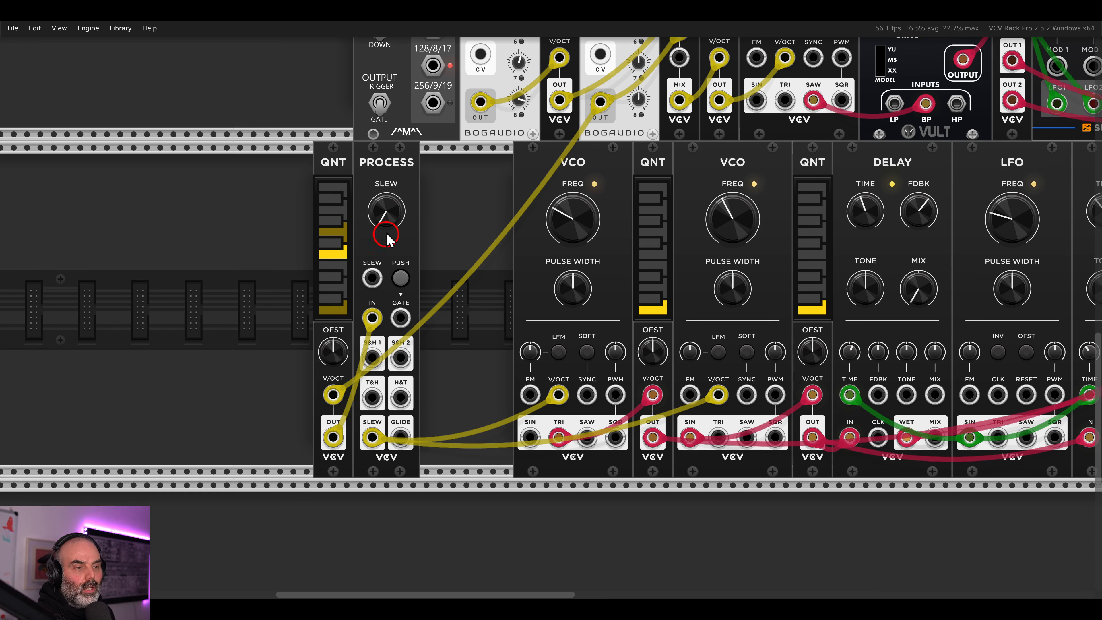
left_click_drag(388, 238, 380, 205)
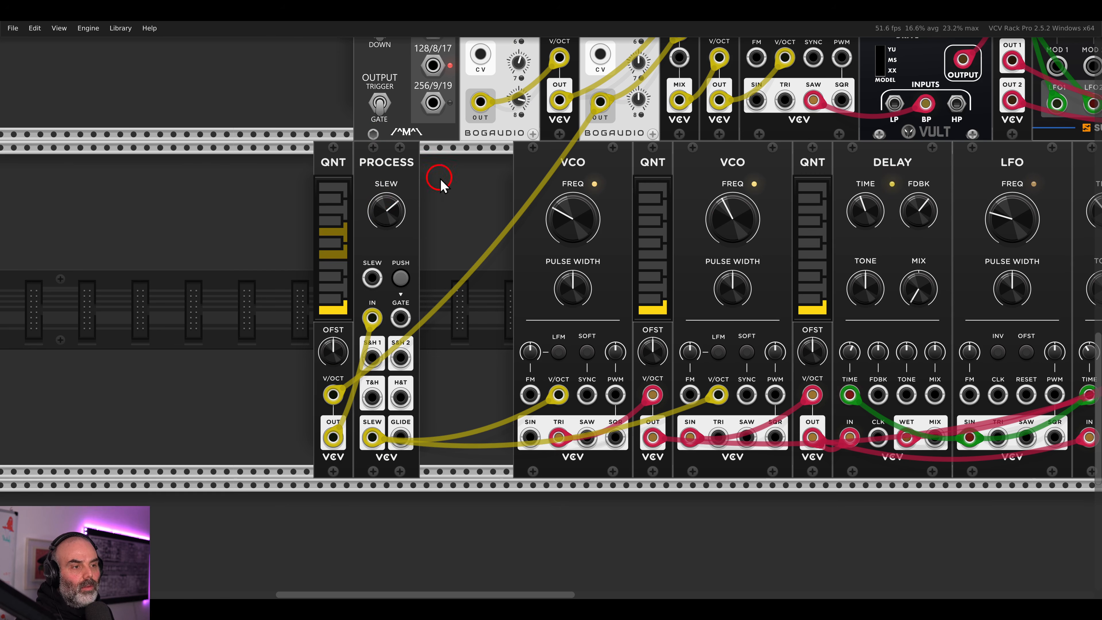
- Align the QNT and PROCESS modules with the row above and close the gap between them and the rest of the drone chain
left_click_drag(437, 172, 375, 157)
left_click(485, 170)
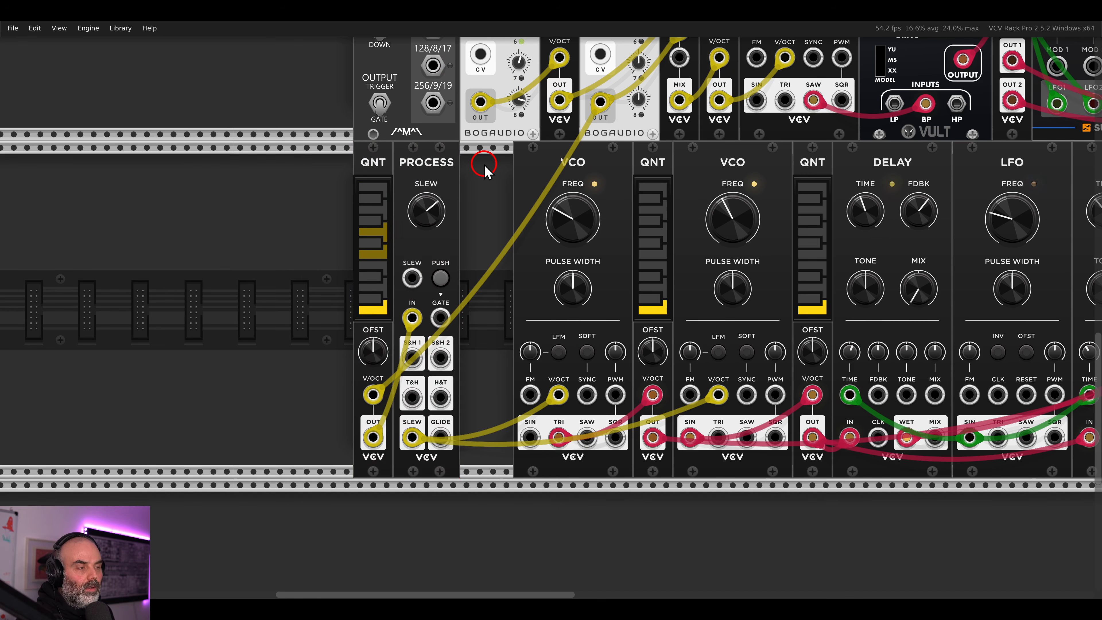
scroll(485, 170, "right", 6)
scroll(344, 203, "down", 2)
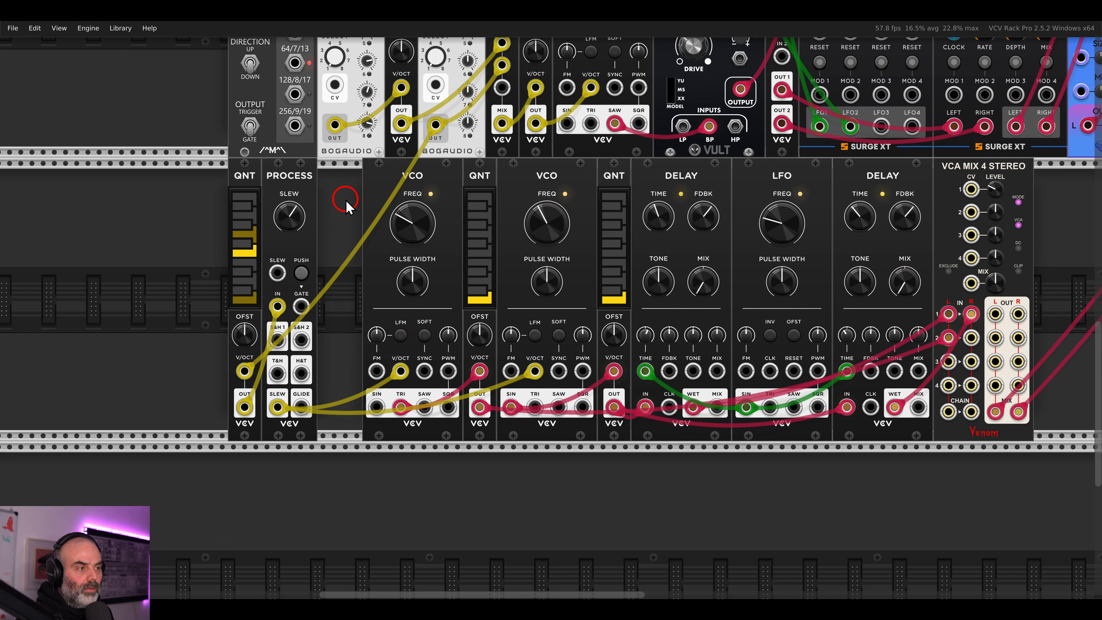
left_click_drag(345, 204, 897, 191)
left_click(1013, 192)
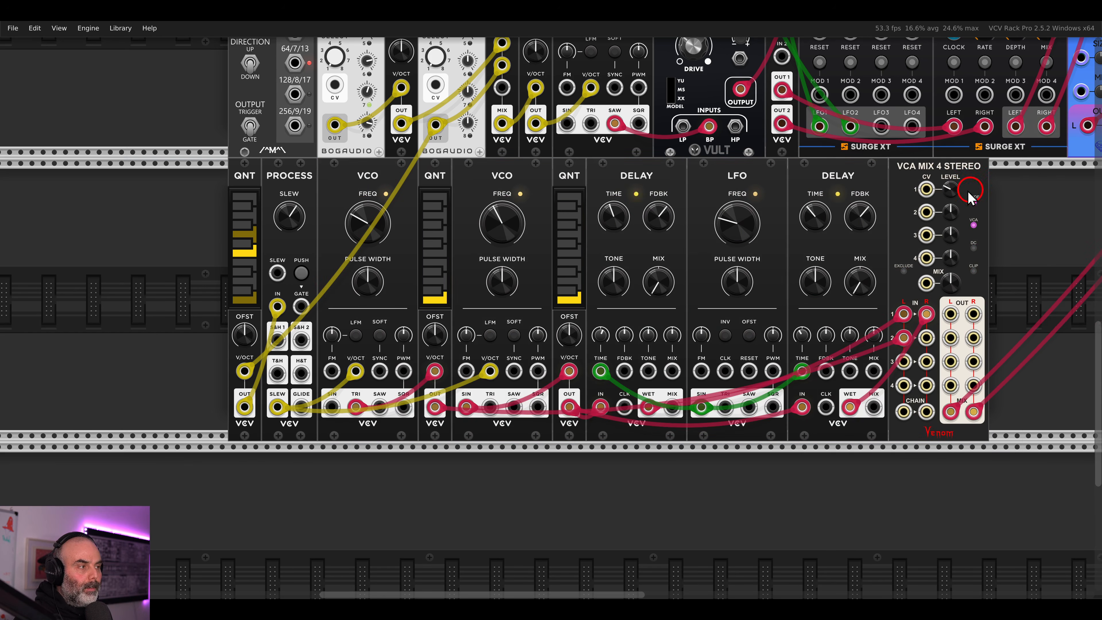
- Insert a Surge XT FILTER directly after the drone's VCA MIX 4 STEREO
scroll(658, 211, "down", 1)
scroll(545, 197, "right", 7)
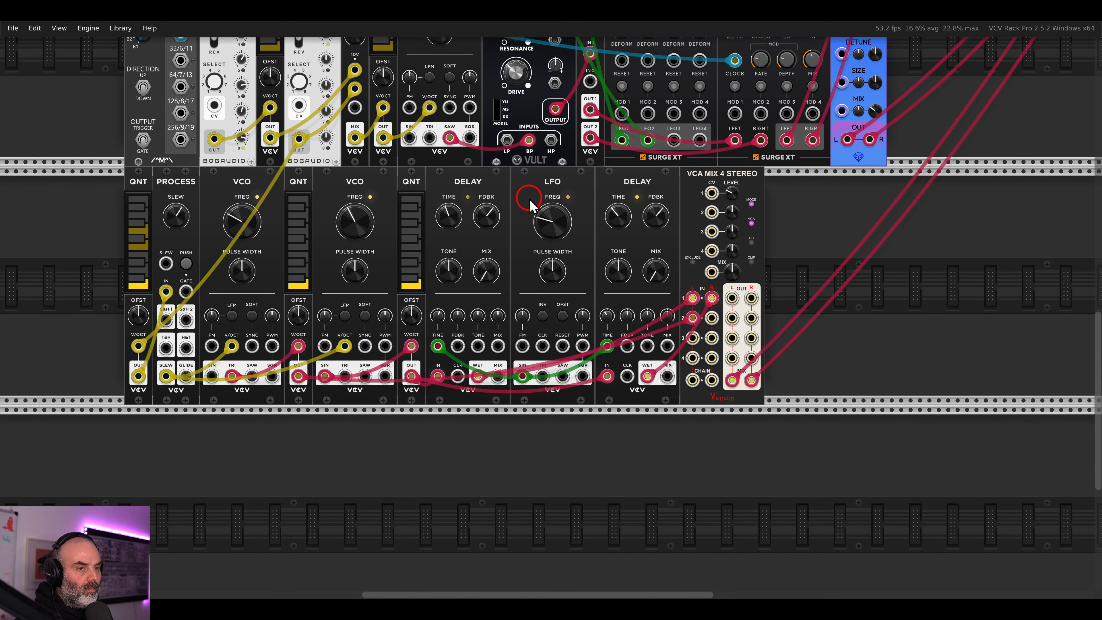
right_click(829, 218)
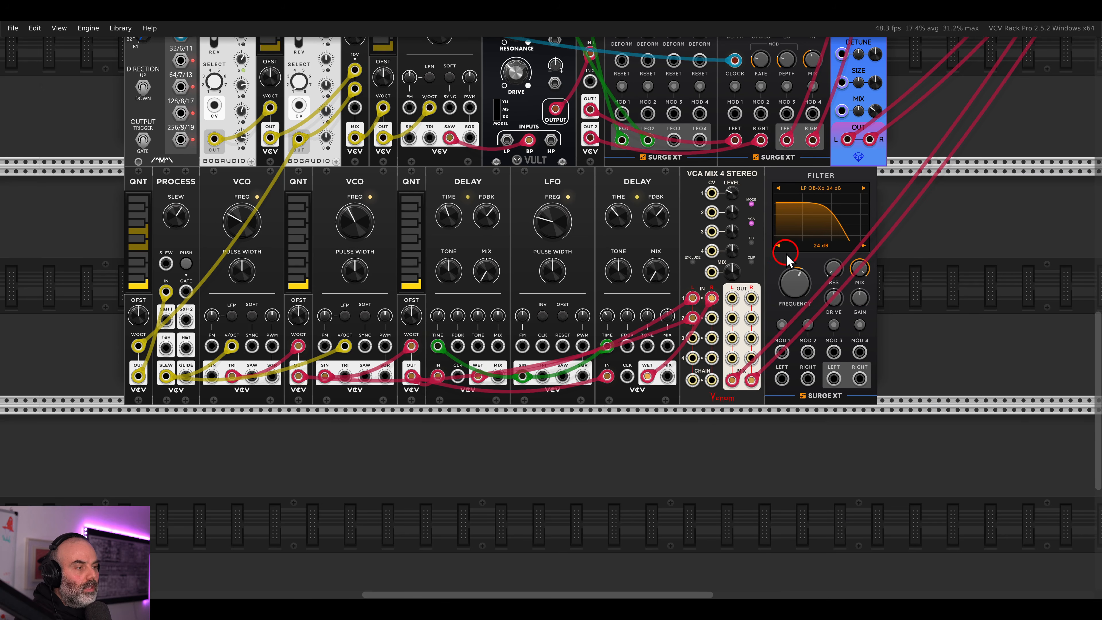
left_click_drag(798, 278, 672, 282)
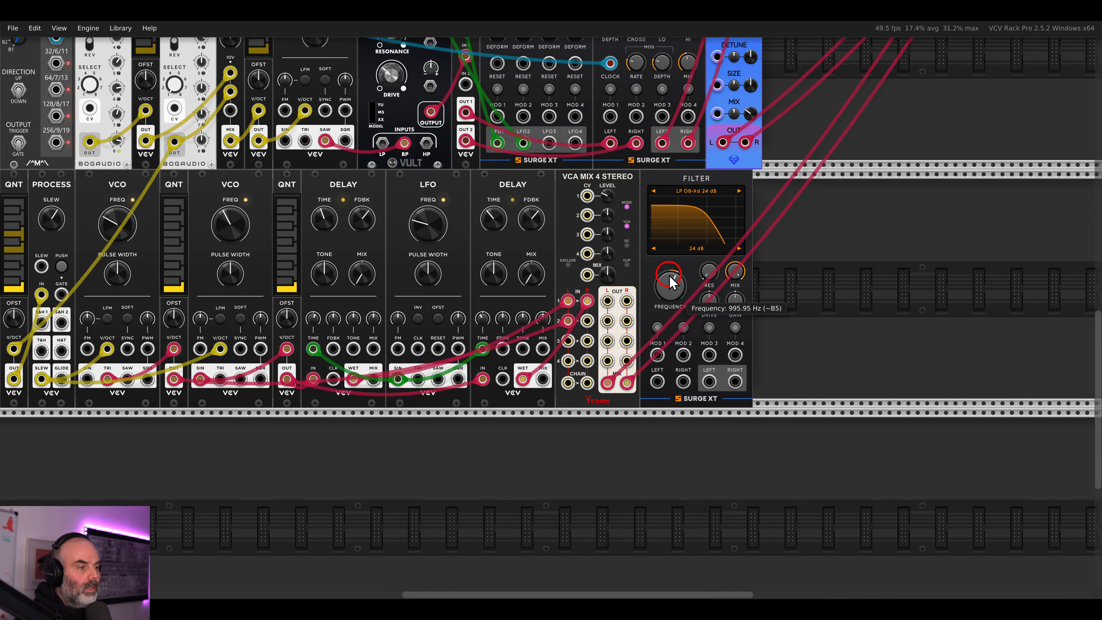
- Route the drone mixer's stereo mix outputs into the FILTER and feed the main mixer from the FILTER's left and right outputs
scroll(680, 281, "up", 2)
left_click_drag(605, 426, 758, 425)
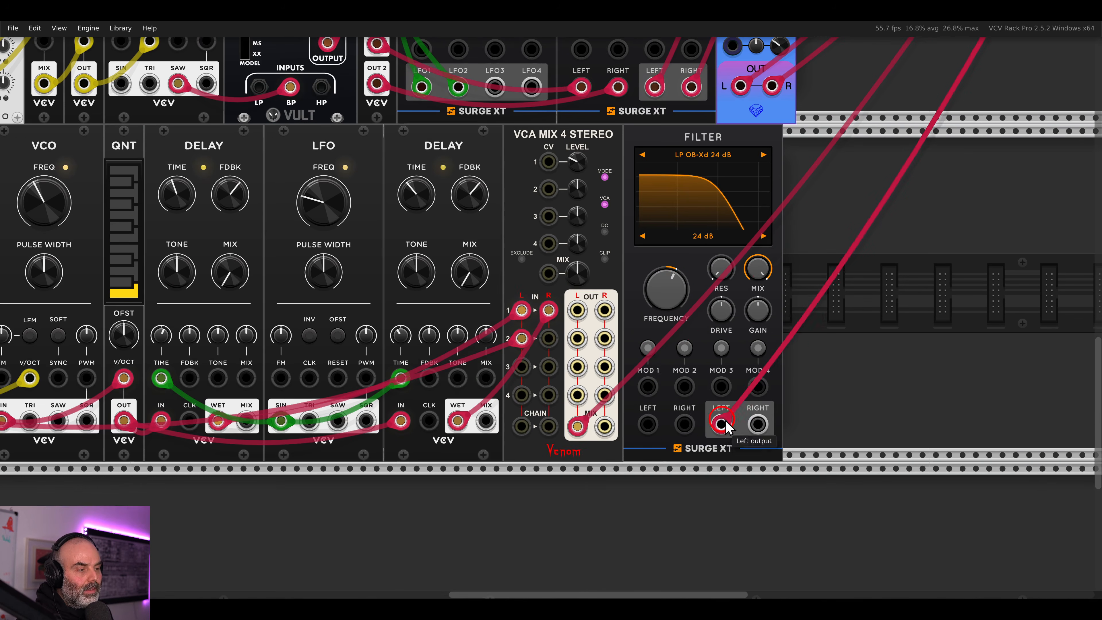
left_click_drag(578, 427, 721, 424)
left_click_drag(648, 424, 578, 427)
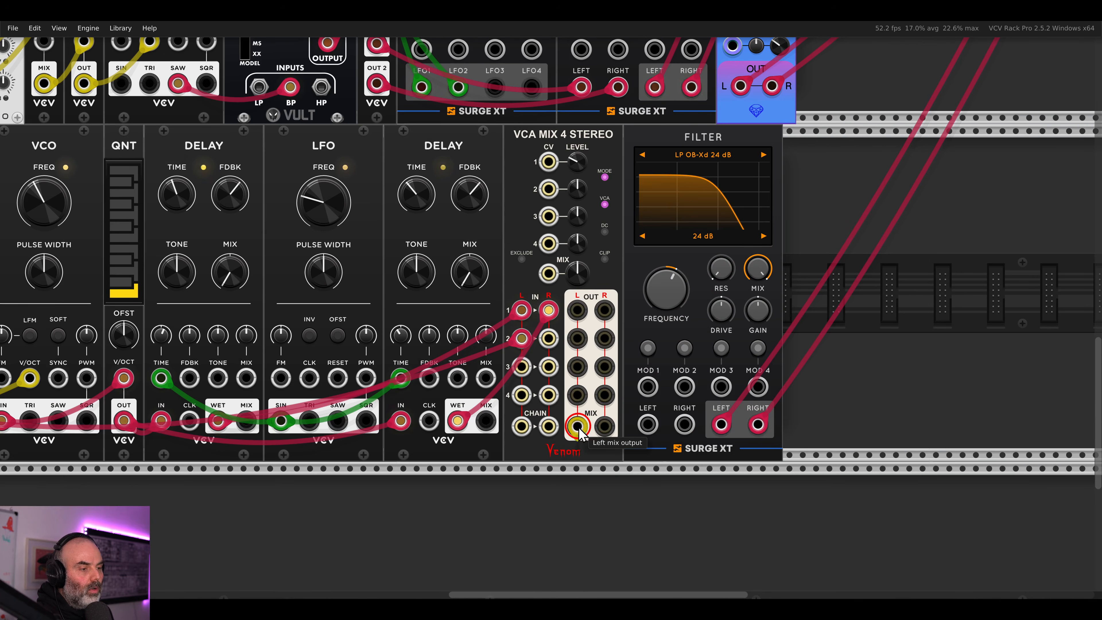
left_click_drag(685, 424, 604, 424)
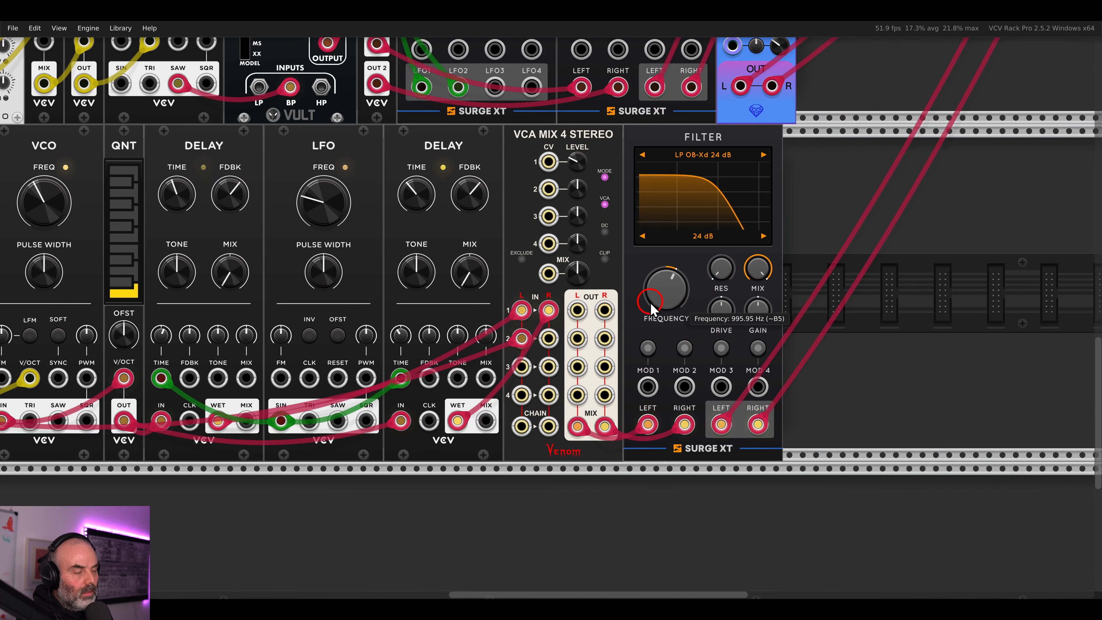
- Raise the FILTER's resonance, drive and frequency, and lower its gain to about -8.2 dB
left_click_drag(715, 299, 703, 223)
left_click_drag(759, 309, 761, 354)
left_click_drag(722, 324, 706, 272)
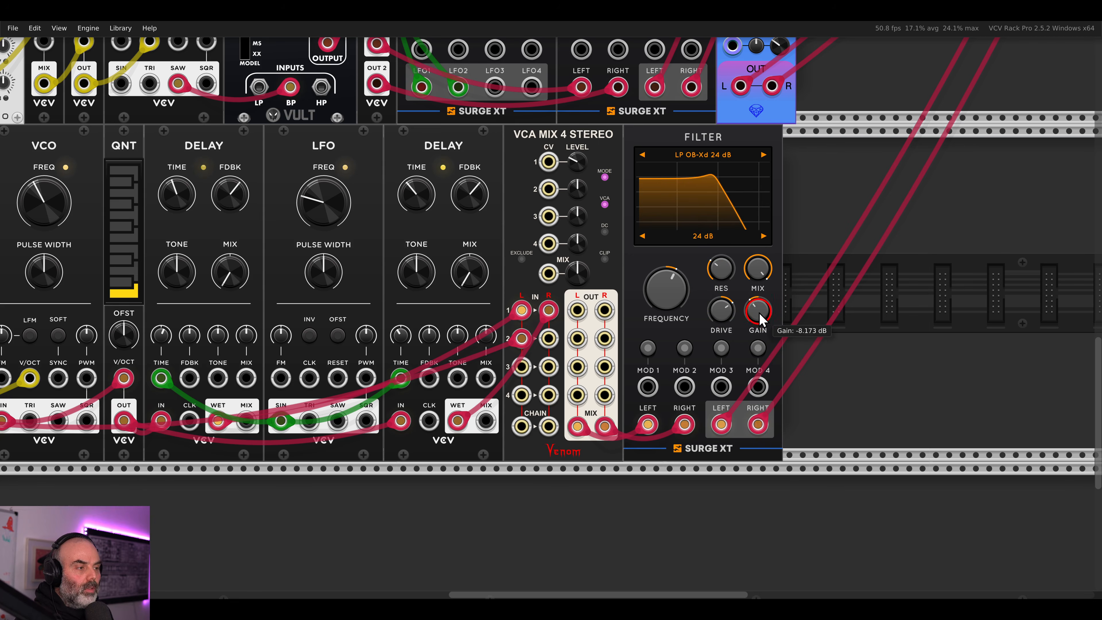
left_click_drag(679, 310, 671, 244)
- Patch the QUAD LFO's LFO3 to the FILTER's MOD 1 input and assign MOD 1 to modulate the filter frequency
scroll(431, 77, "up", 6)
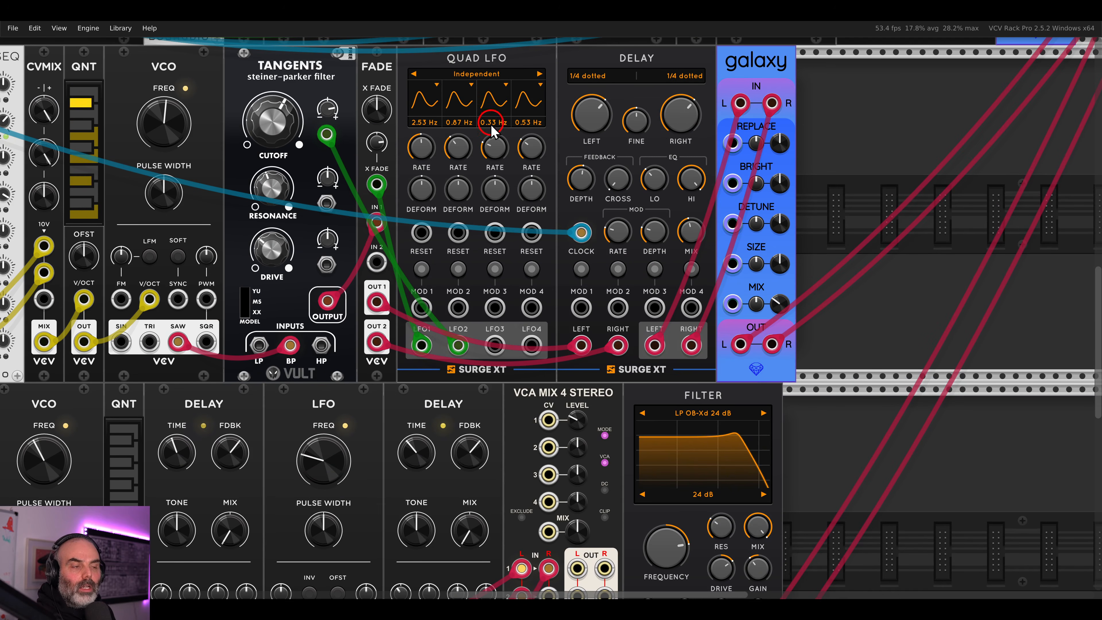
left_click_drag(498, 345, 659, 388)
scroll(499, 344, "down", 6)
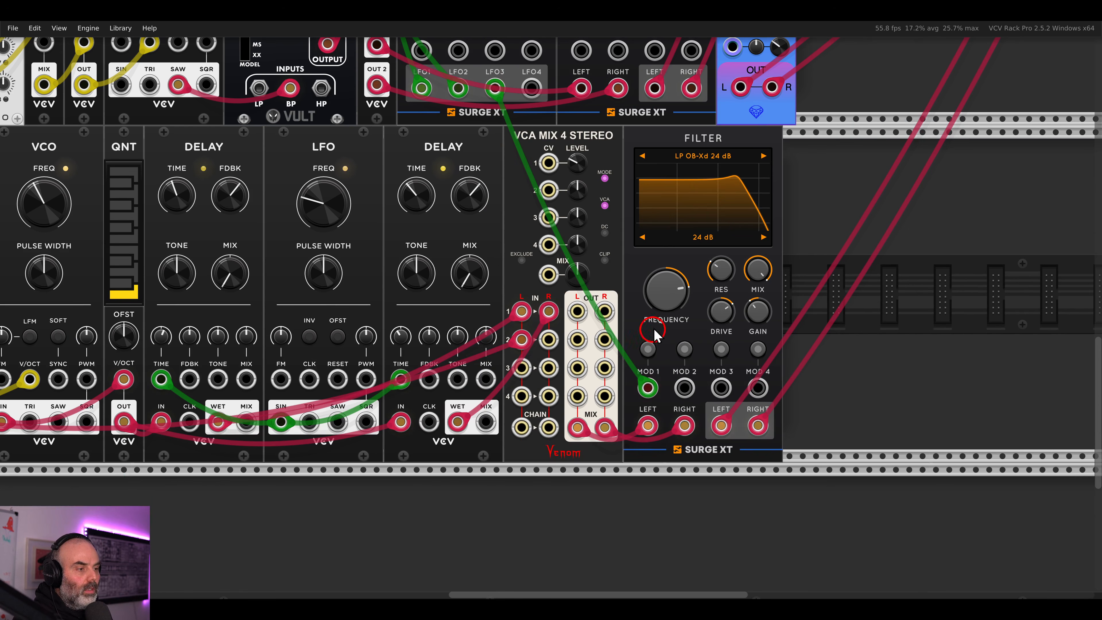
left_click(648, 349)
left_click_drag(657, 297, 656, 300)
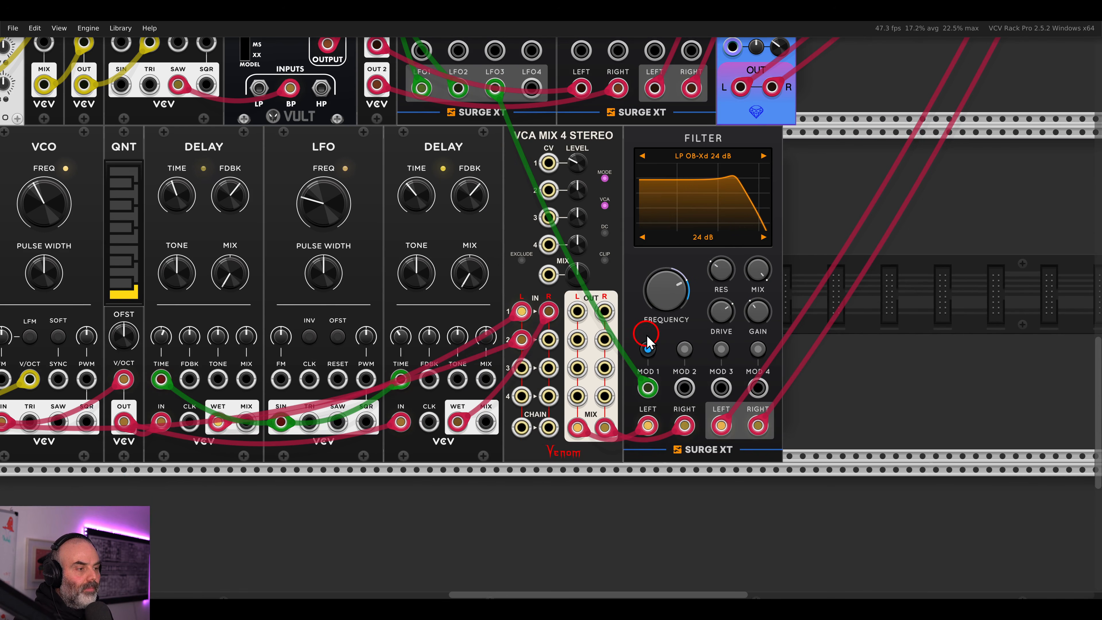
left_click(648, 350)
scroll(756, 231, "down", 2)
scroll(755, 237, "down", 5)
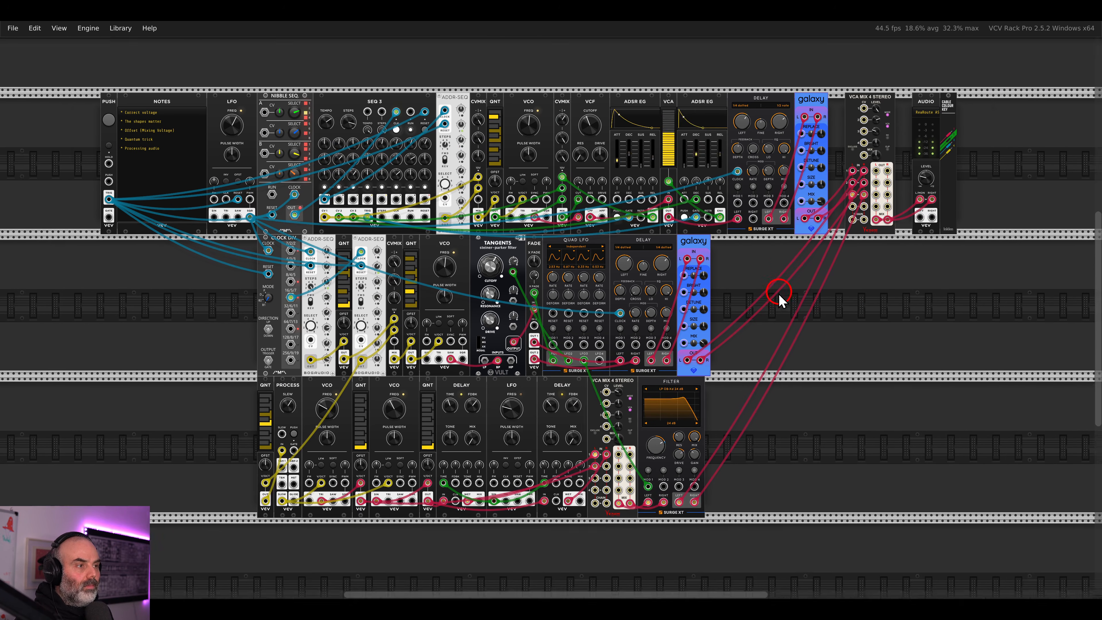
- Lower the clock LFO's frequency and trigger the PUSH module to restart the sequencers
left_click_drag(779, 293, 799, 276)
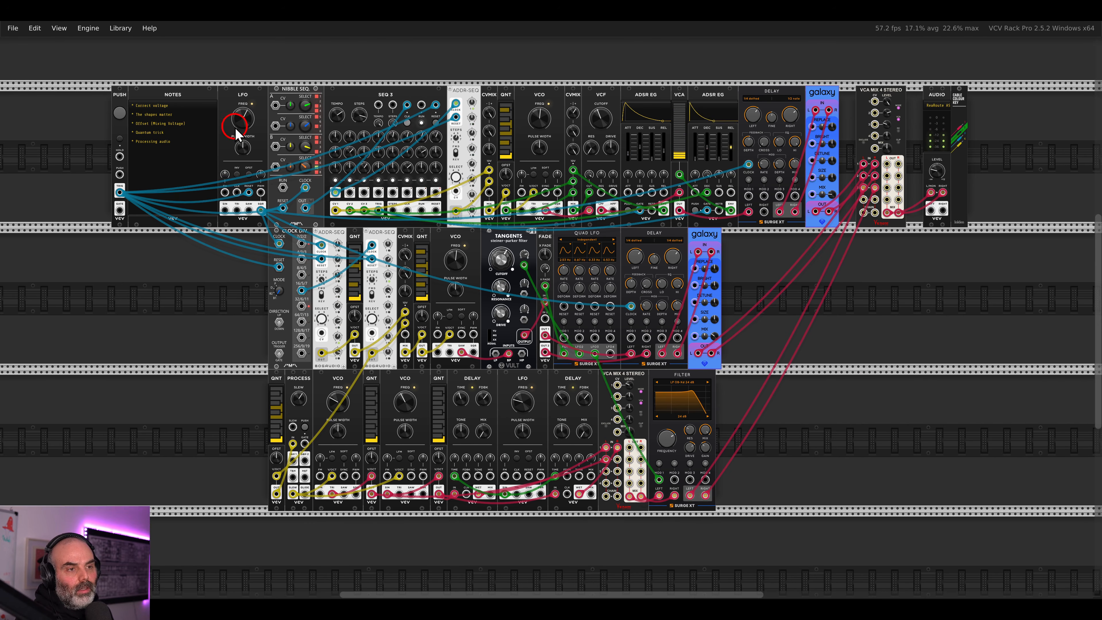
mouse_move(245, 119)
left_click_drag(246, 126, 244, 137)
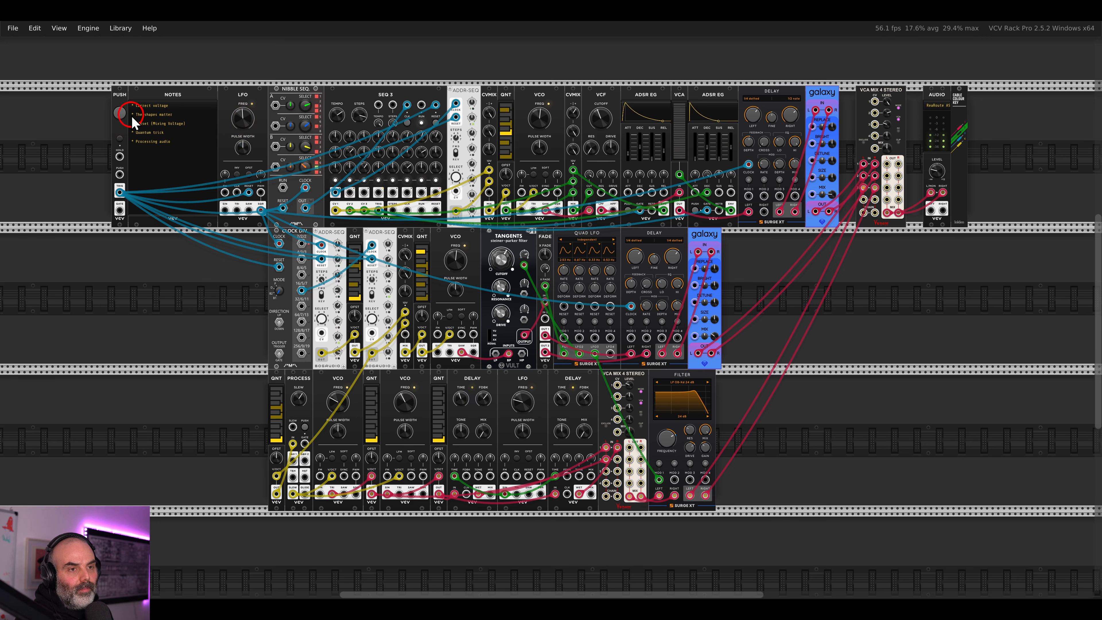
left_click(120, 113)
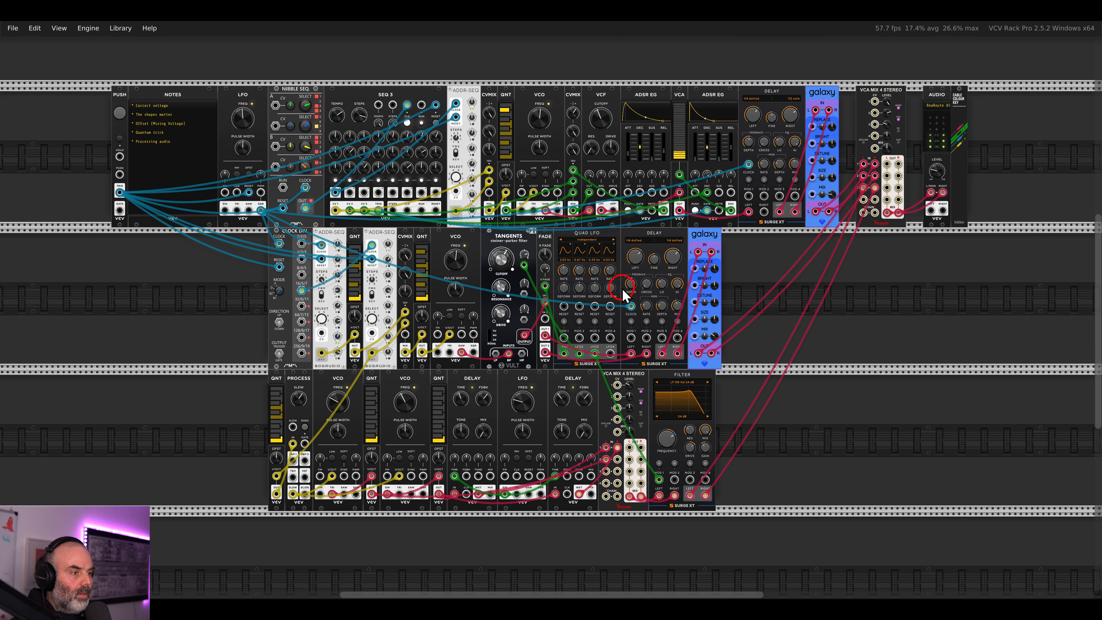
left_click(629, 284)
left_click_drag(619, 259, 617, 252)
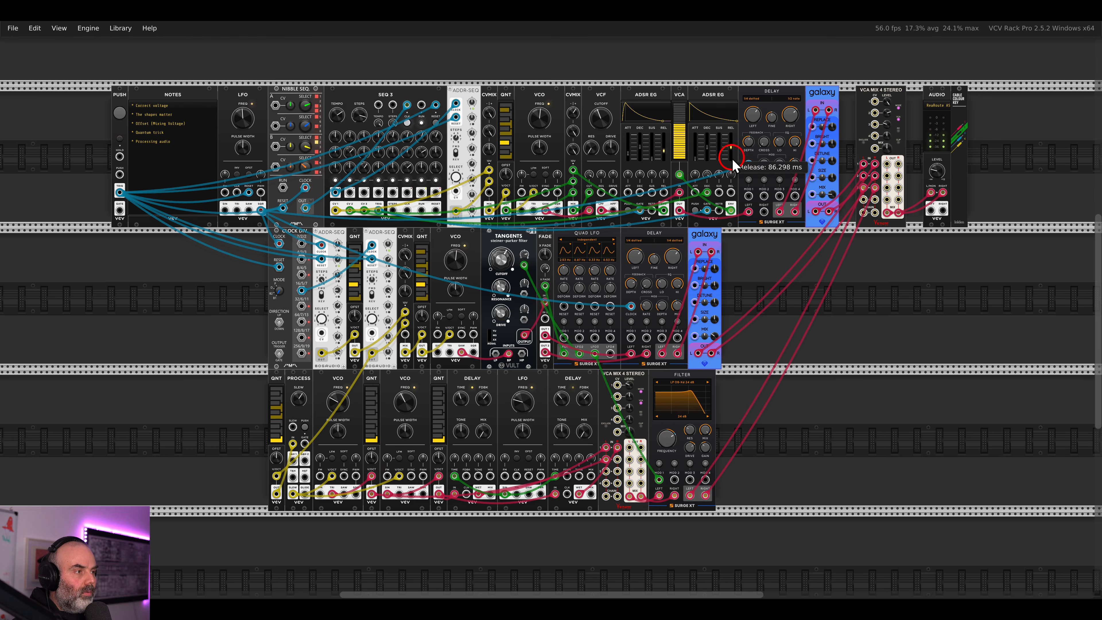
left_click_drag(748, 143, 737, 113)
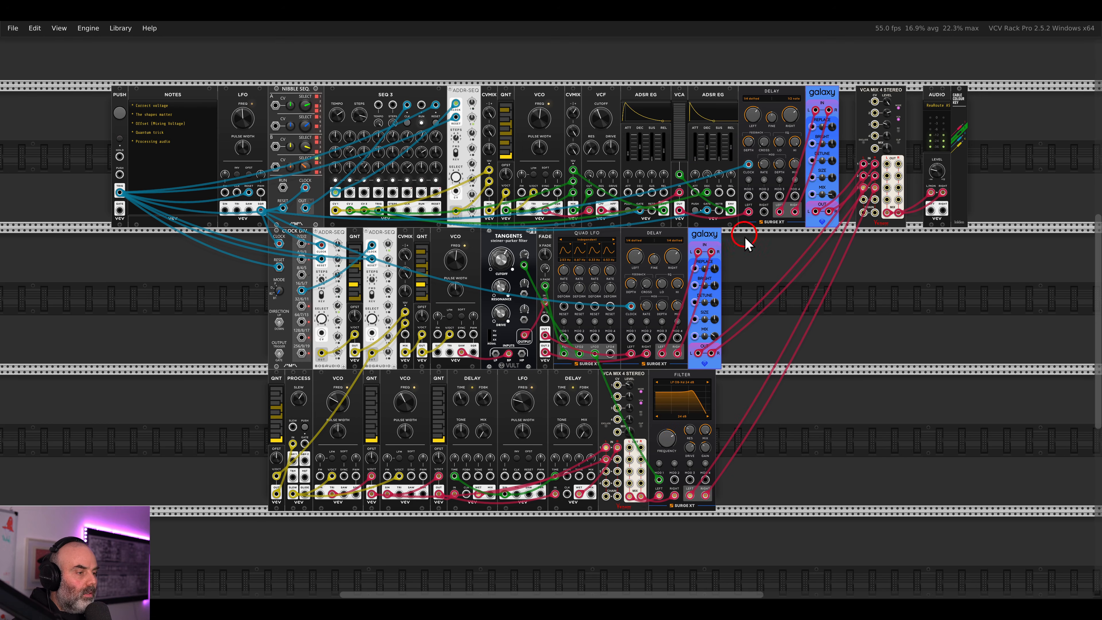
left_click_drag(705, 443, 706, 451)
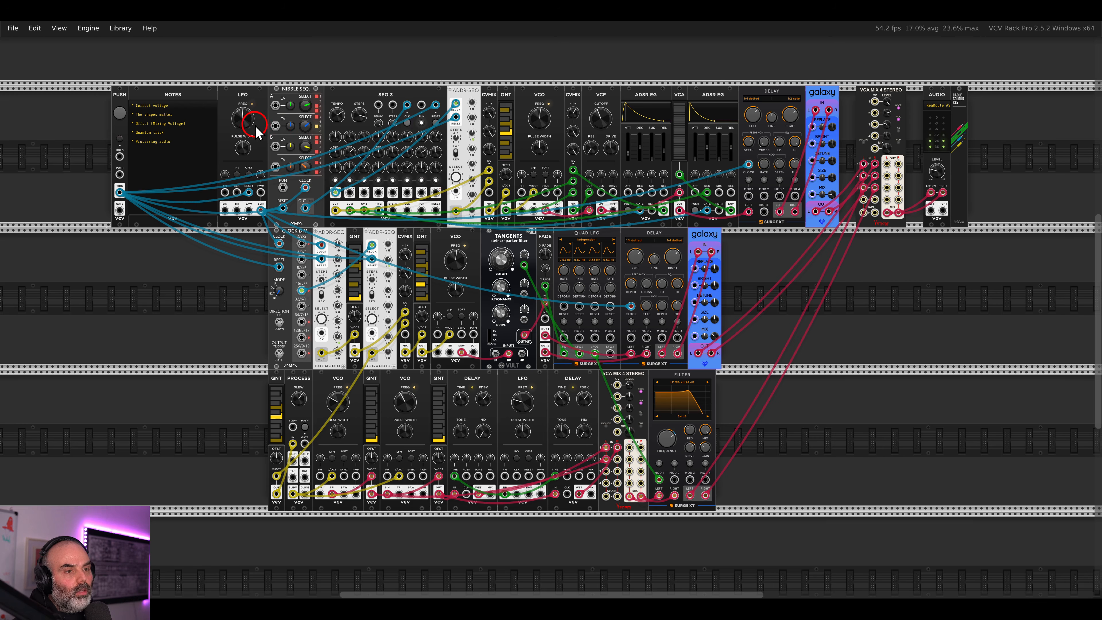
- Speed the clock LFO up to about 8.66 Hz and slow it again, restarting the sequencers with PUSH after each change
left_click_drag(238, 123, 223, 104)
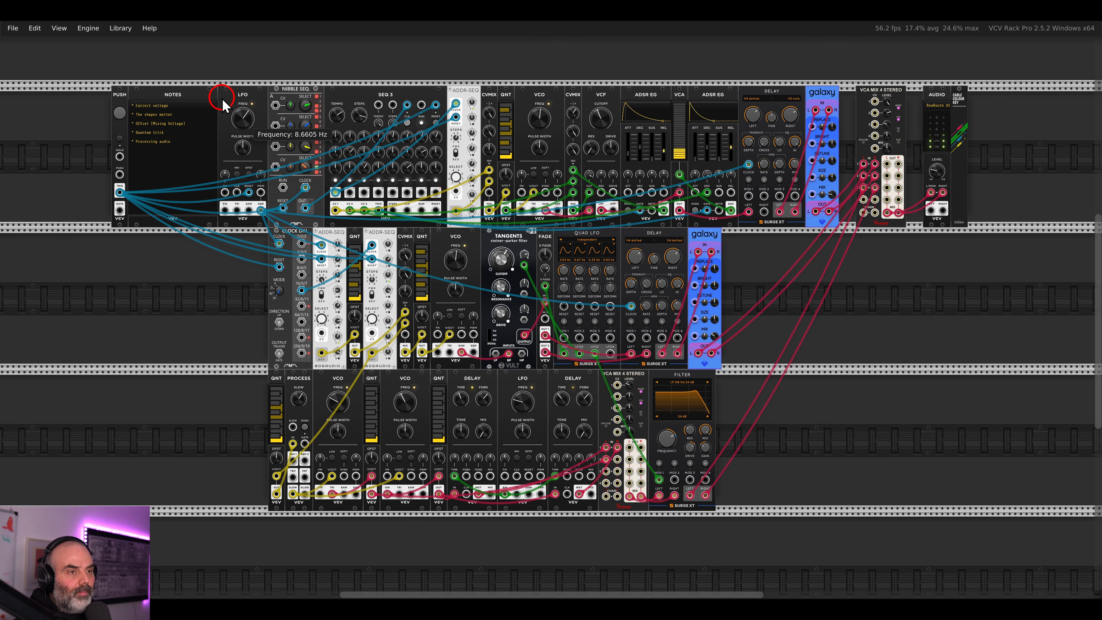
left_click(118, 113)
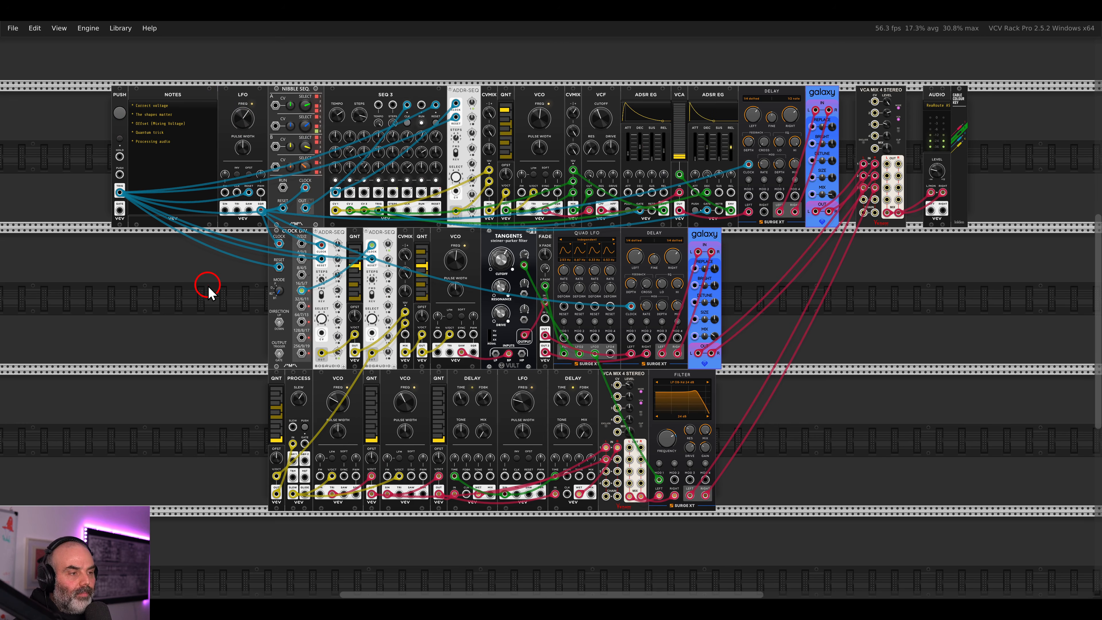
left_click_drag(239, 123, 245, 134)
left_click(120, 114)
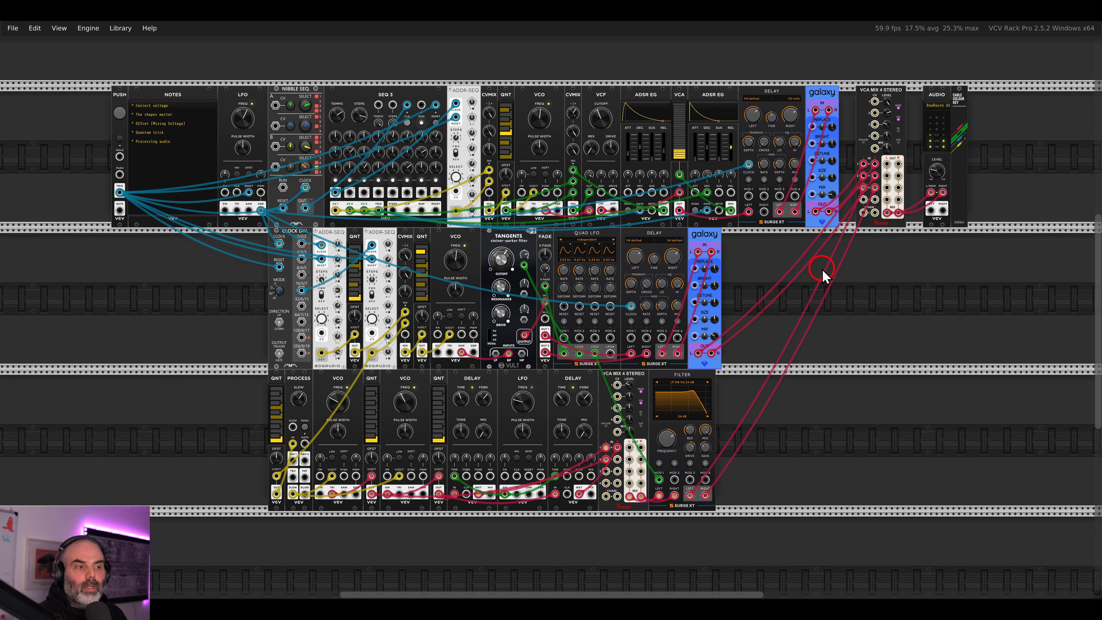
- Examine the note-shifting commands available for the top-row voice's quantizer without applying them
scroll(612, 188, "up", 5)
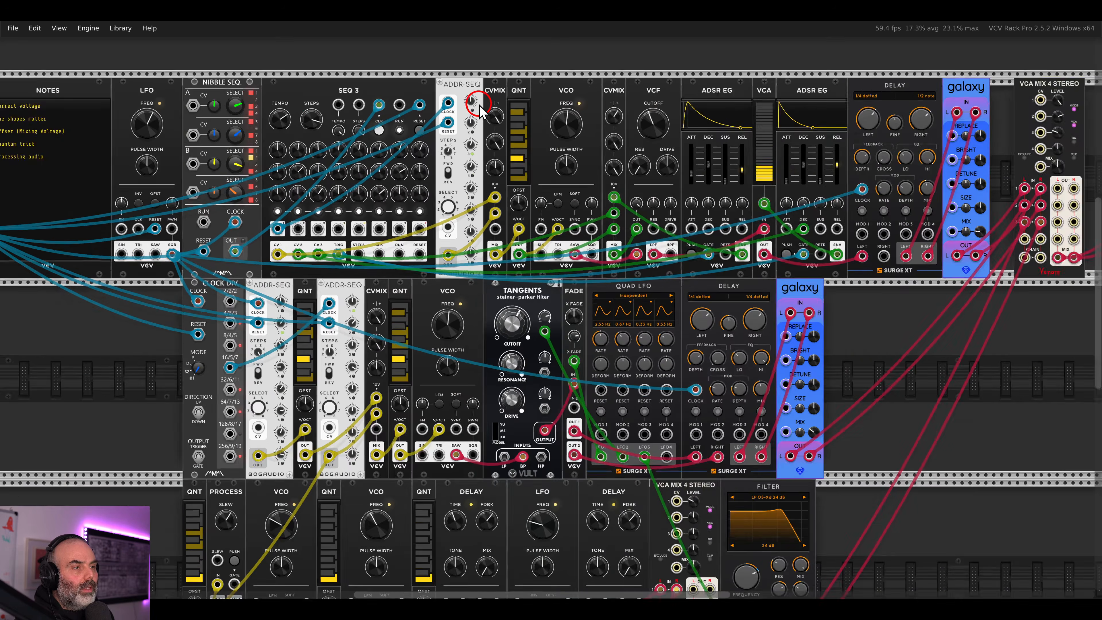
right_click(545, 84)
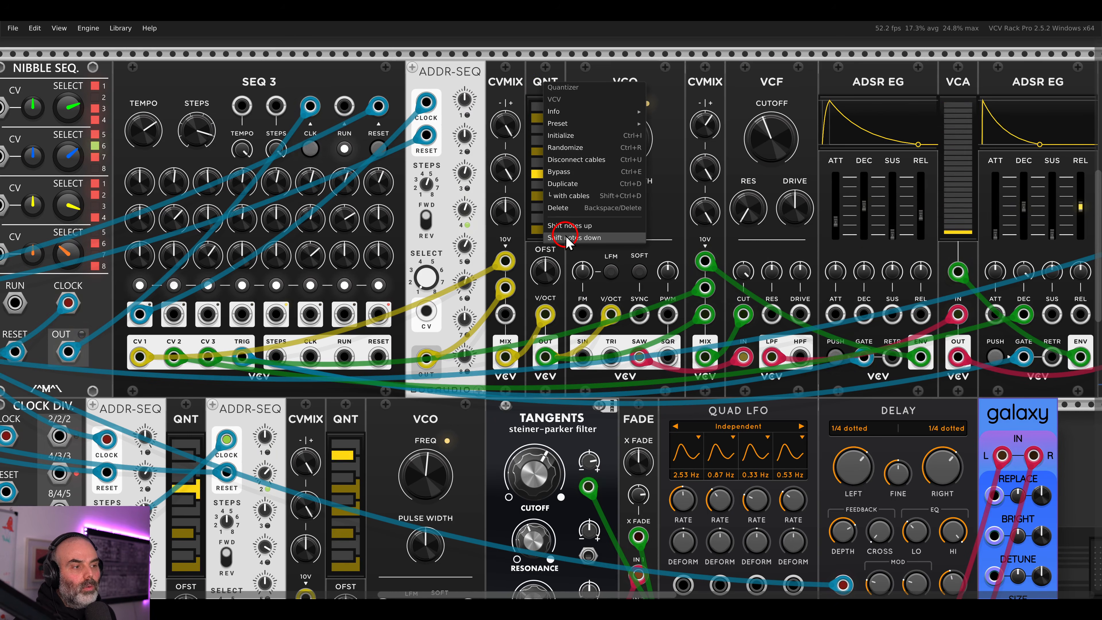
left_click(489, 89)
scroll(494, 88, "down", 3)
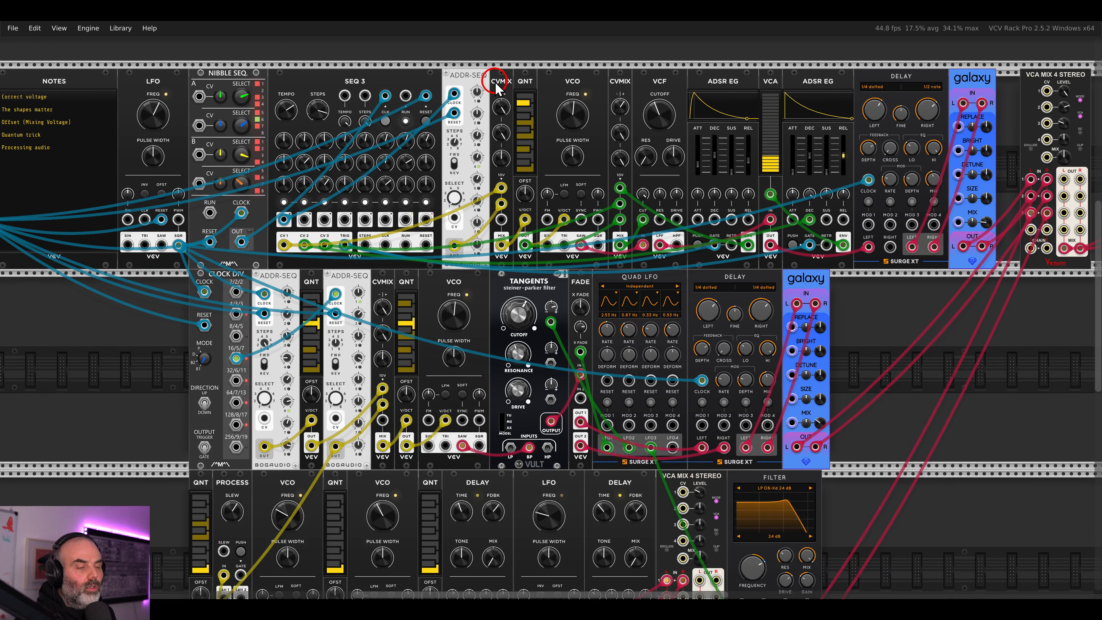
scroll(497, 87, "down", 3)
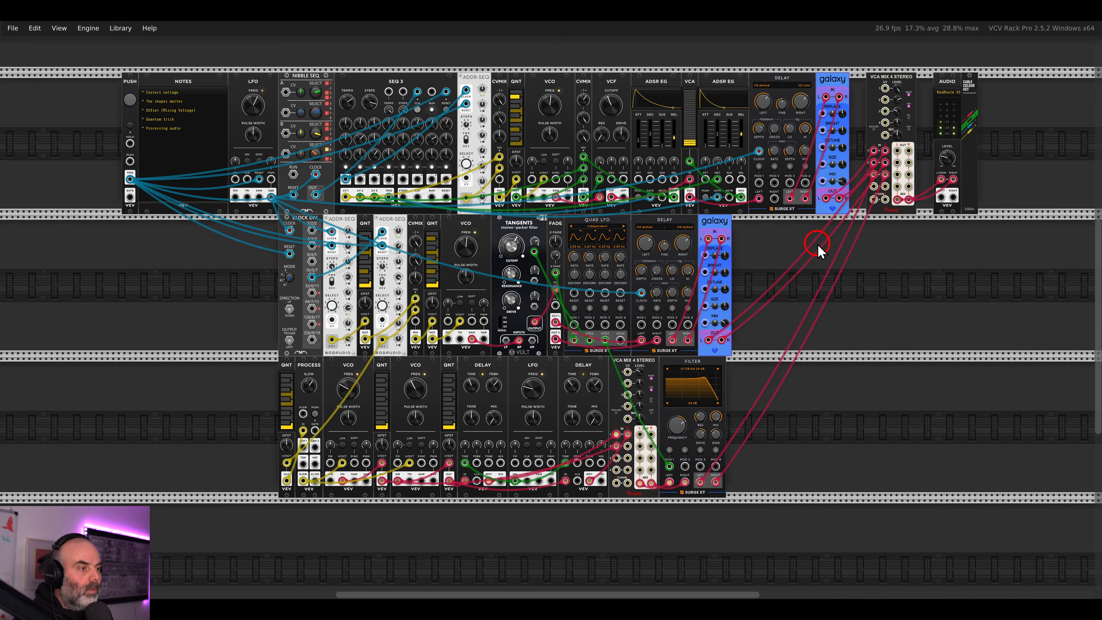
left_click_drag(818, 245, 815, 250)
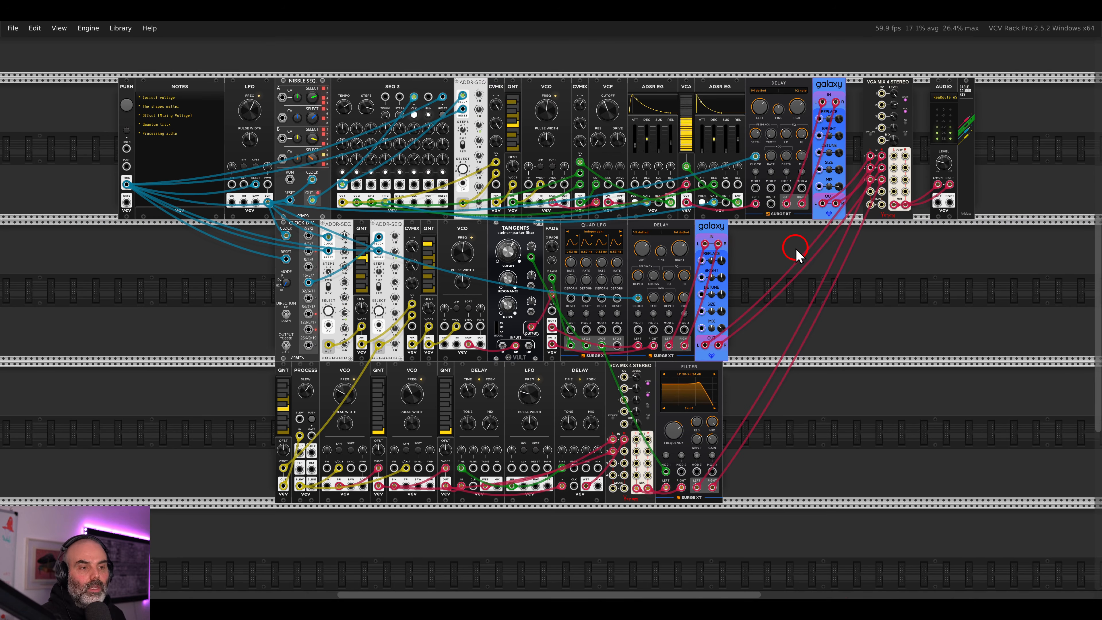